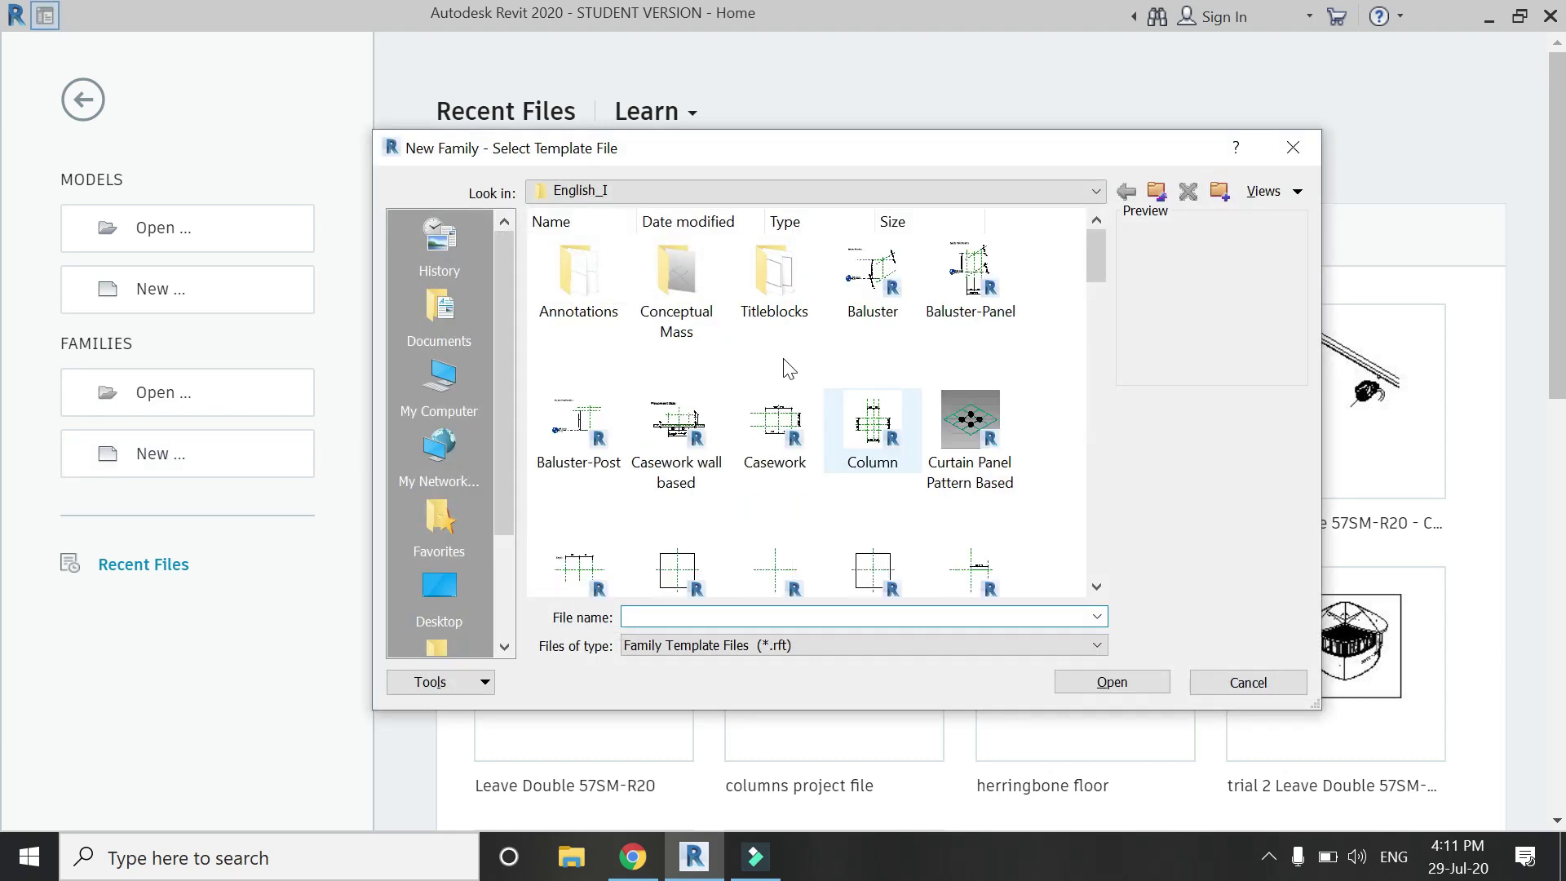
Create a new family from the Room Tag template in the Annotations folder.
double_click(586, 265)
scroll(868, 392, "down", 2)
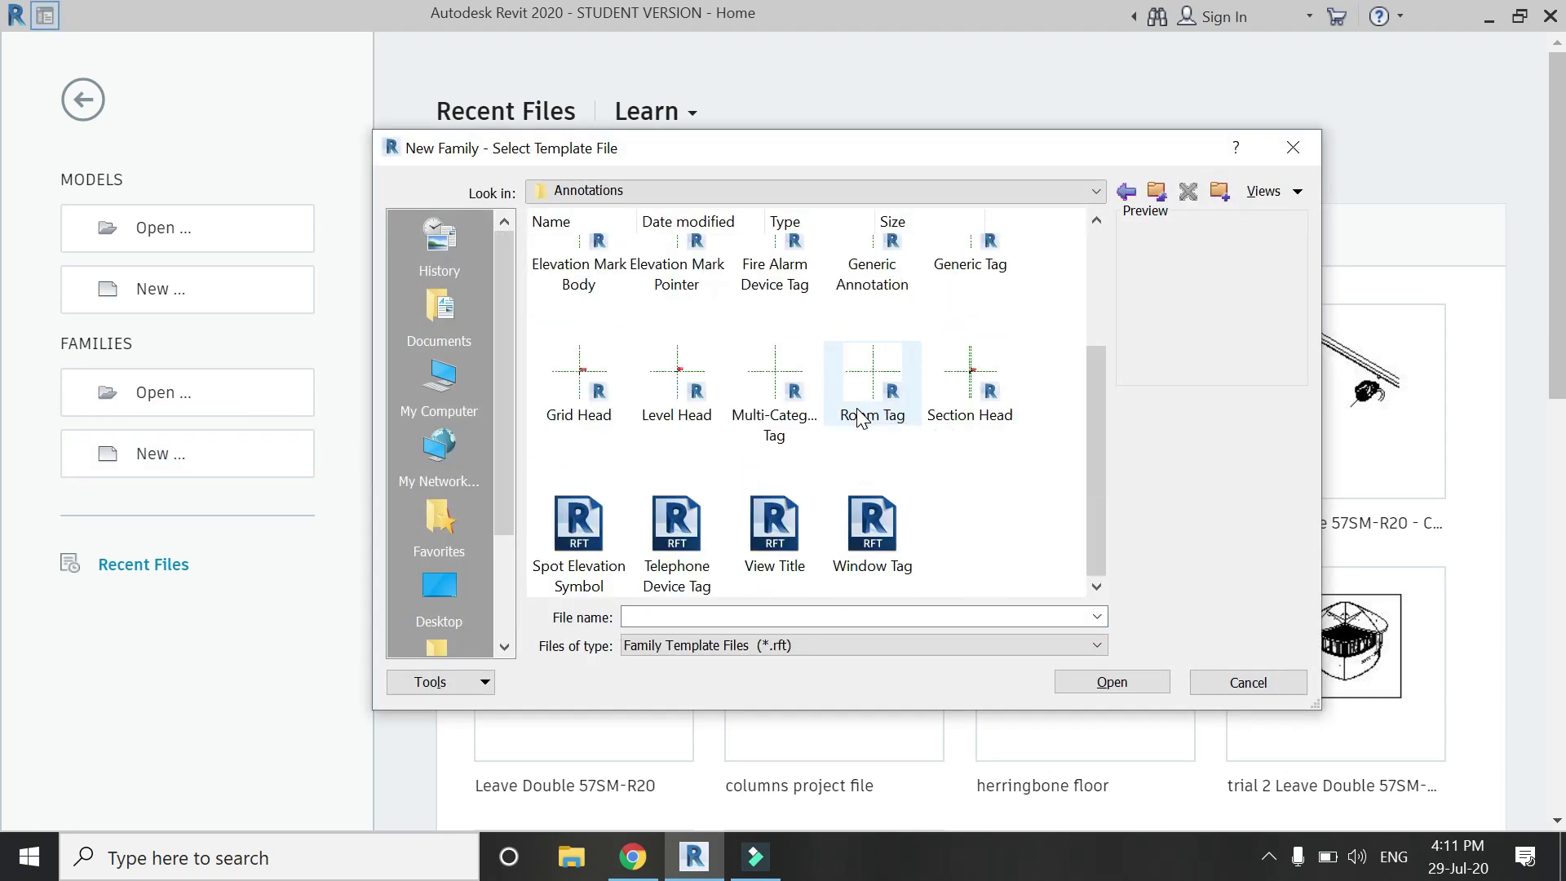
left_click(871, 383)
left_click(1112, 682)
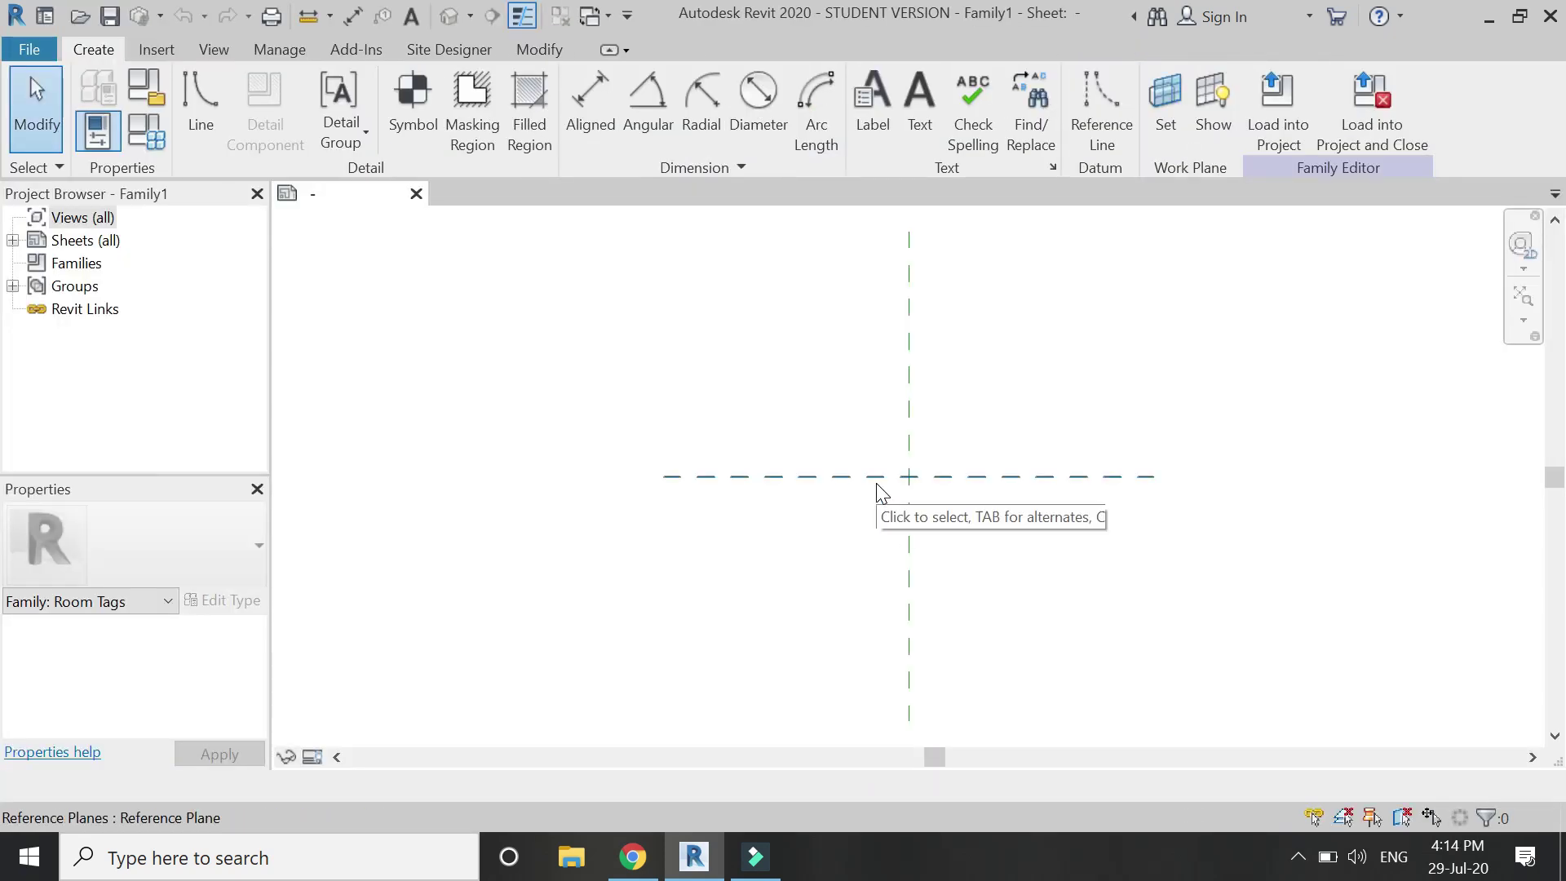
Place a label at the reference plane intersection that contains the room's Name parameter.
left_click(873, 98)
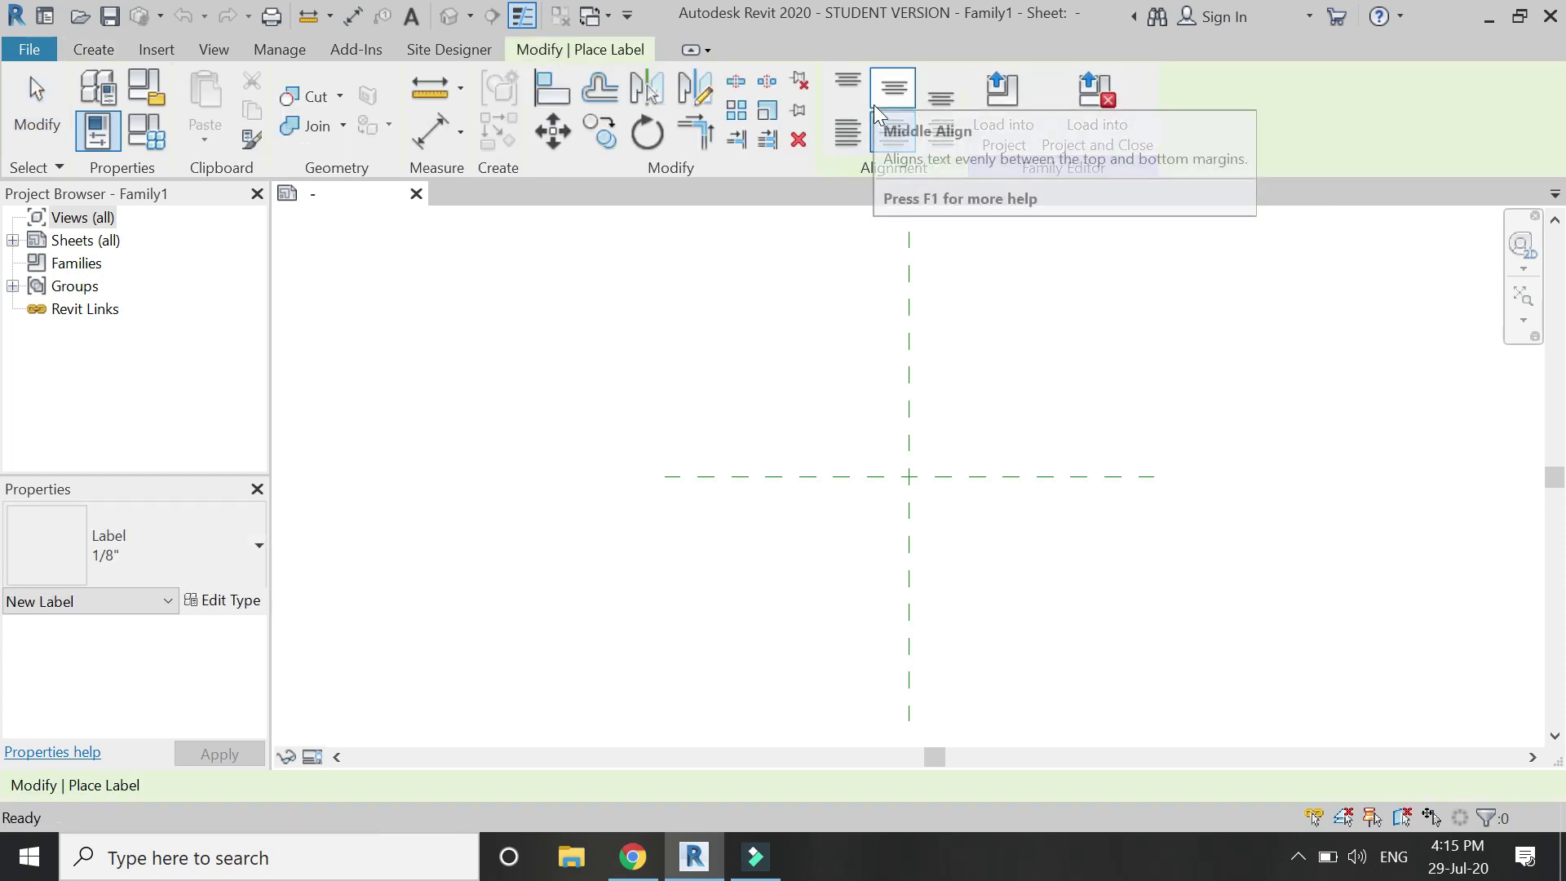
left_click(907, 473)
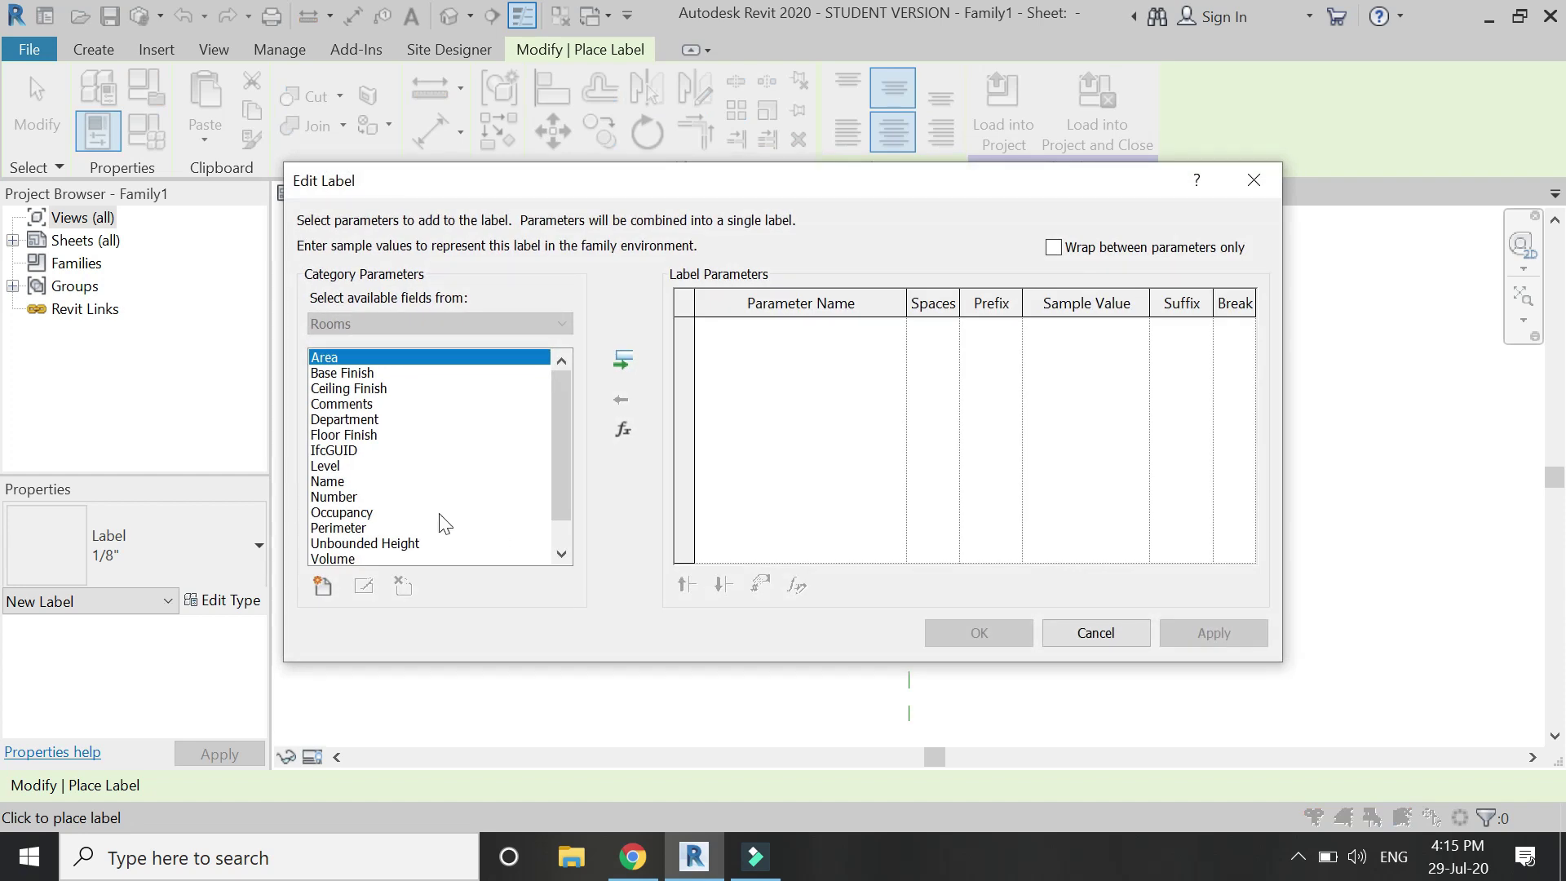
left_click(340, 483)
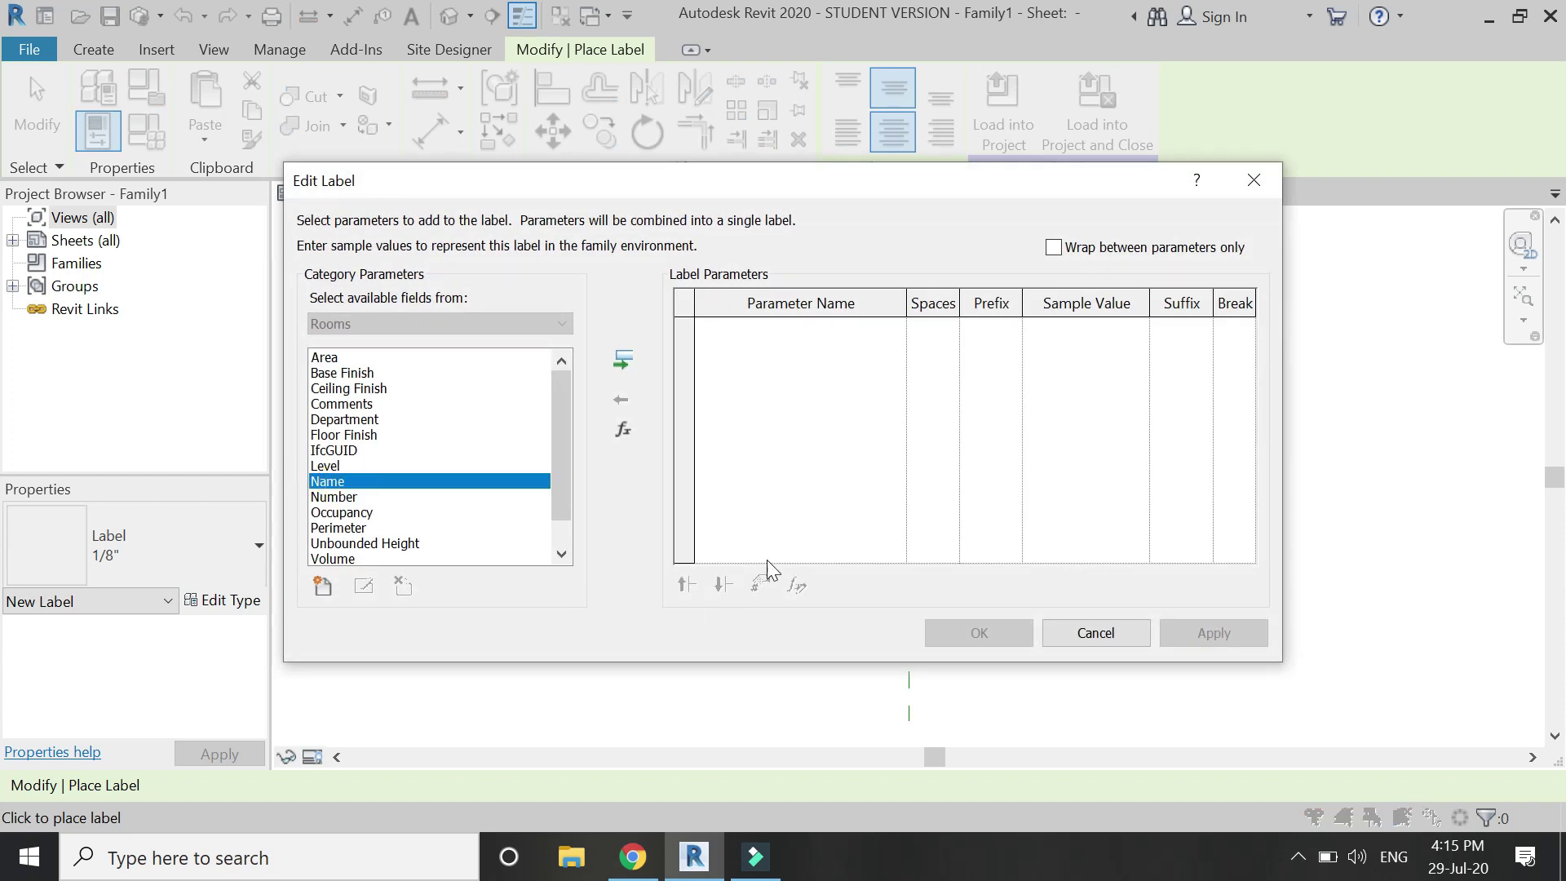
left_click(623, 361)
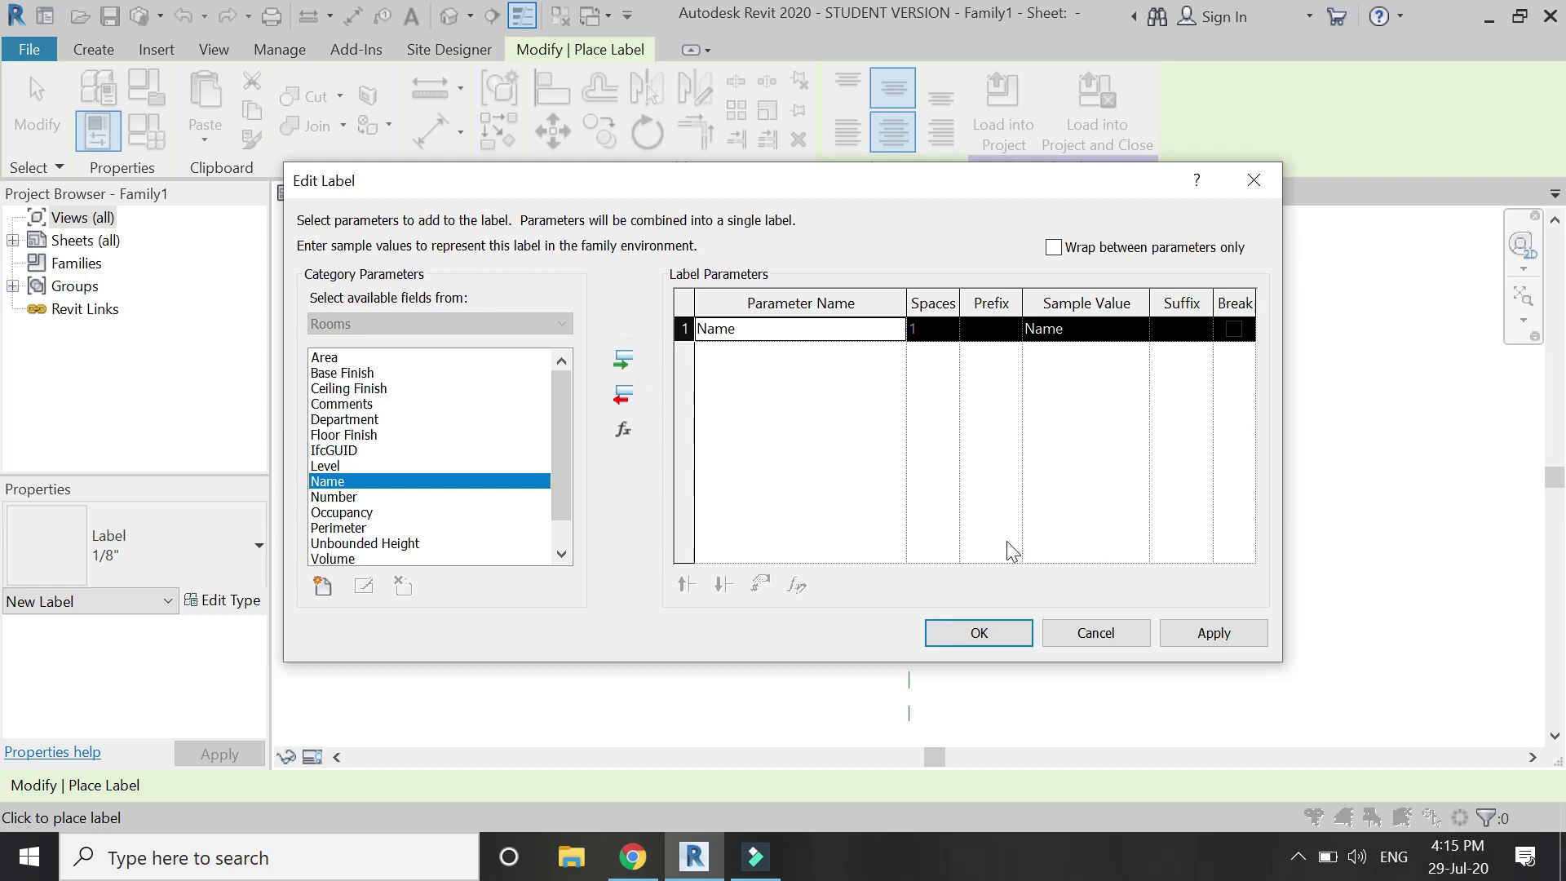
left_click(992, 628)
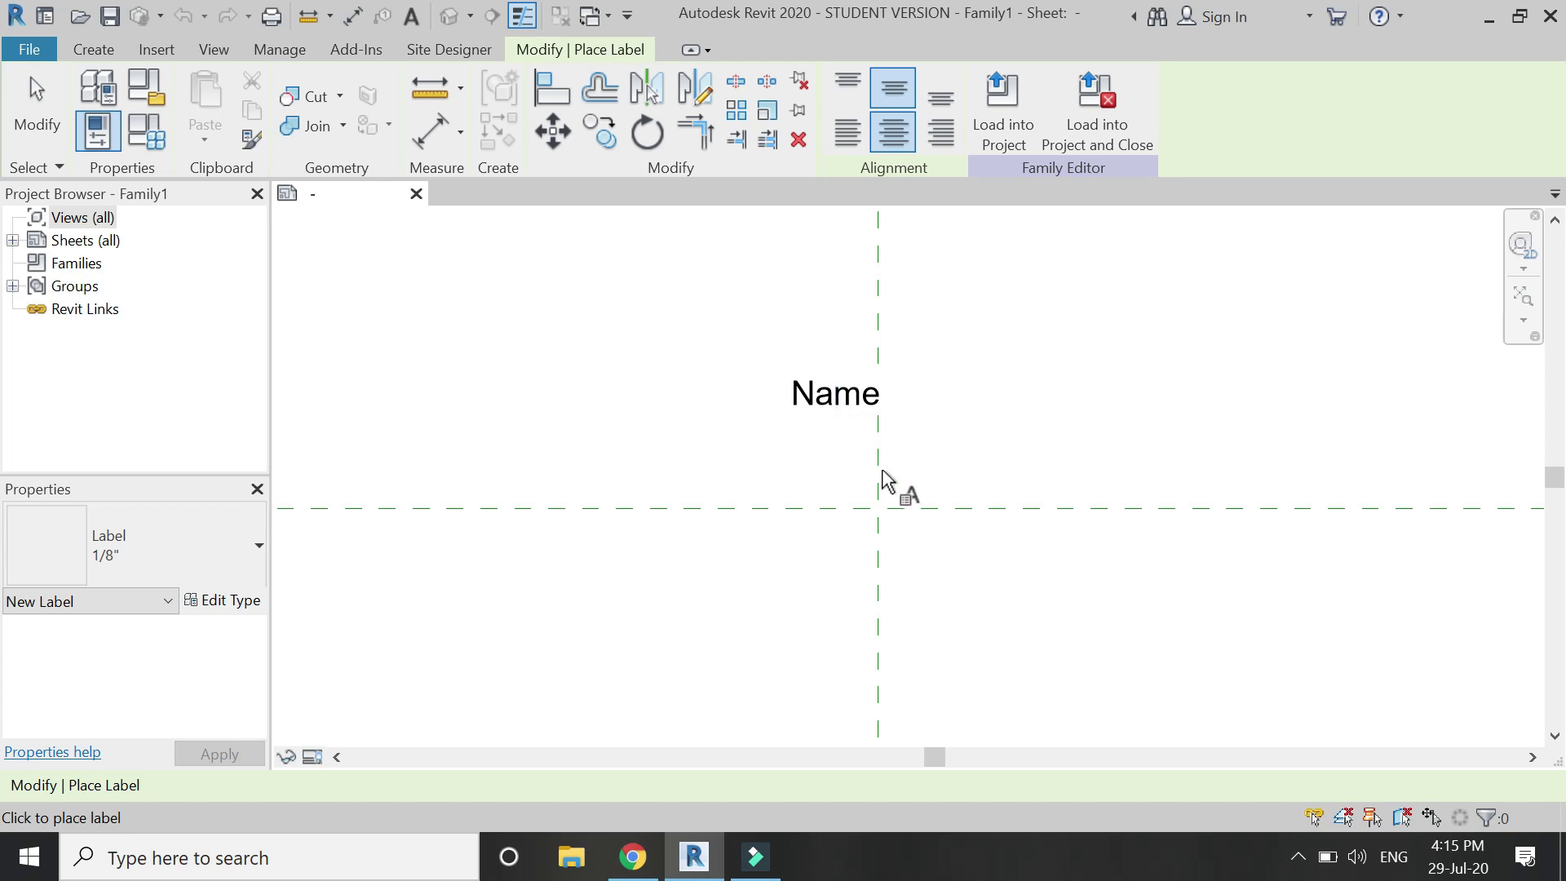
key("Escape")
Move the Name label onto the intersection of the two reference planes.
left_click(850, 398)
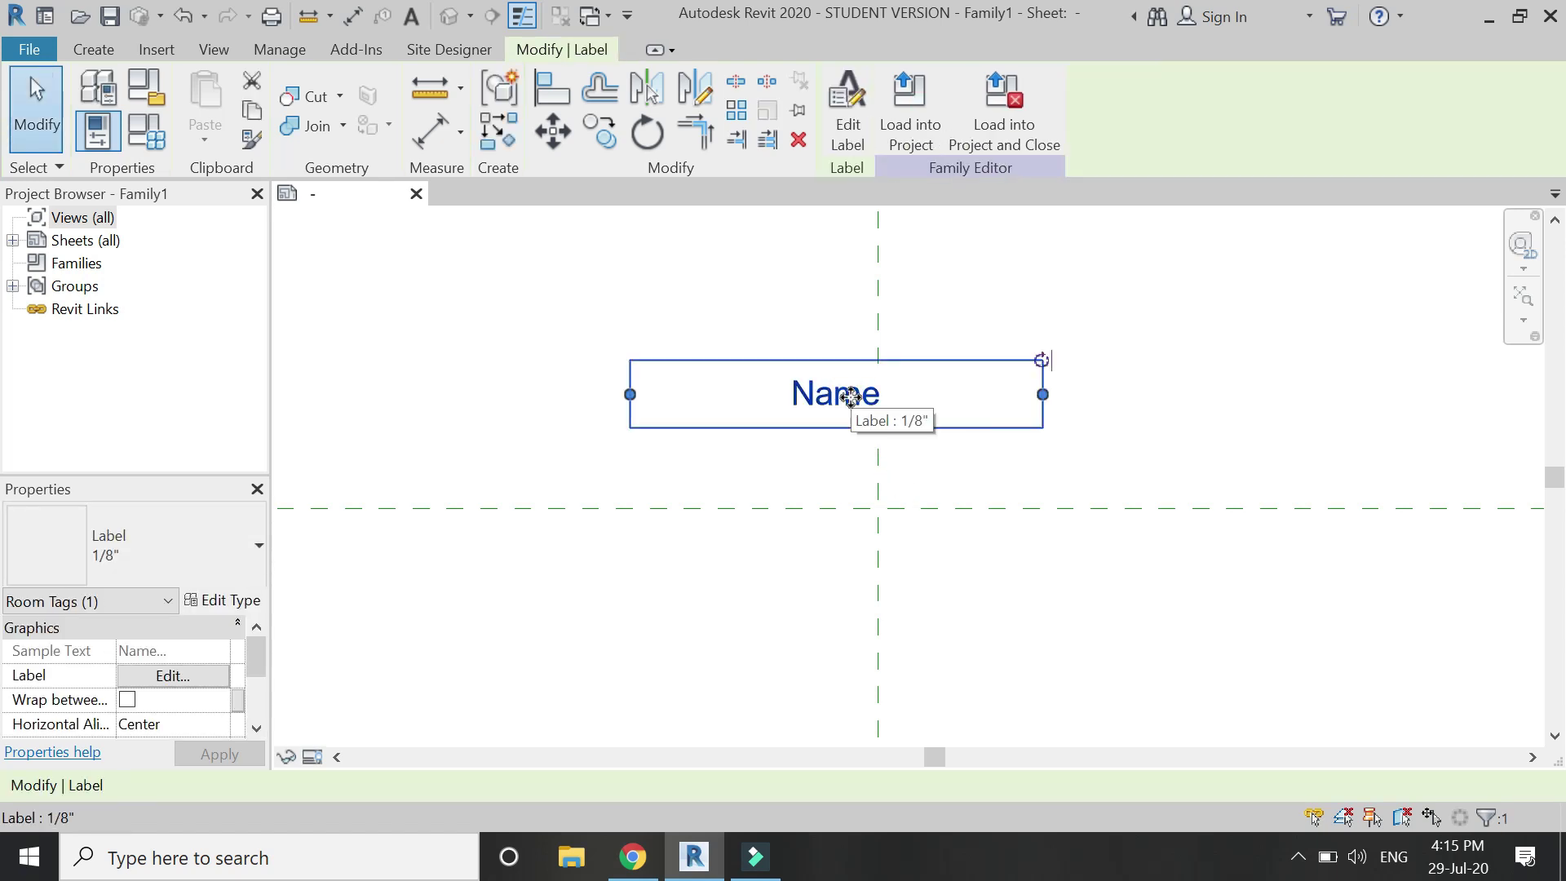
left_click(553, 131)
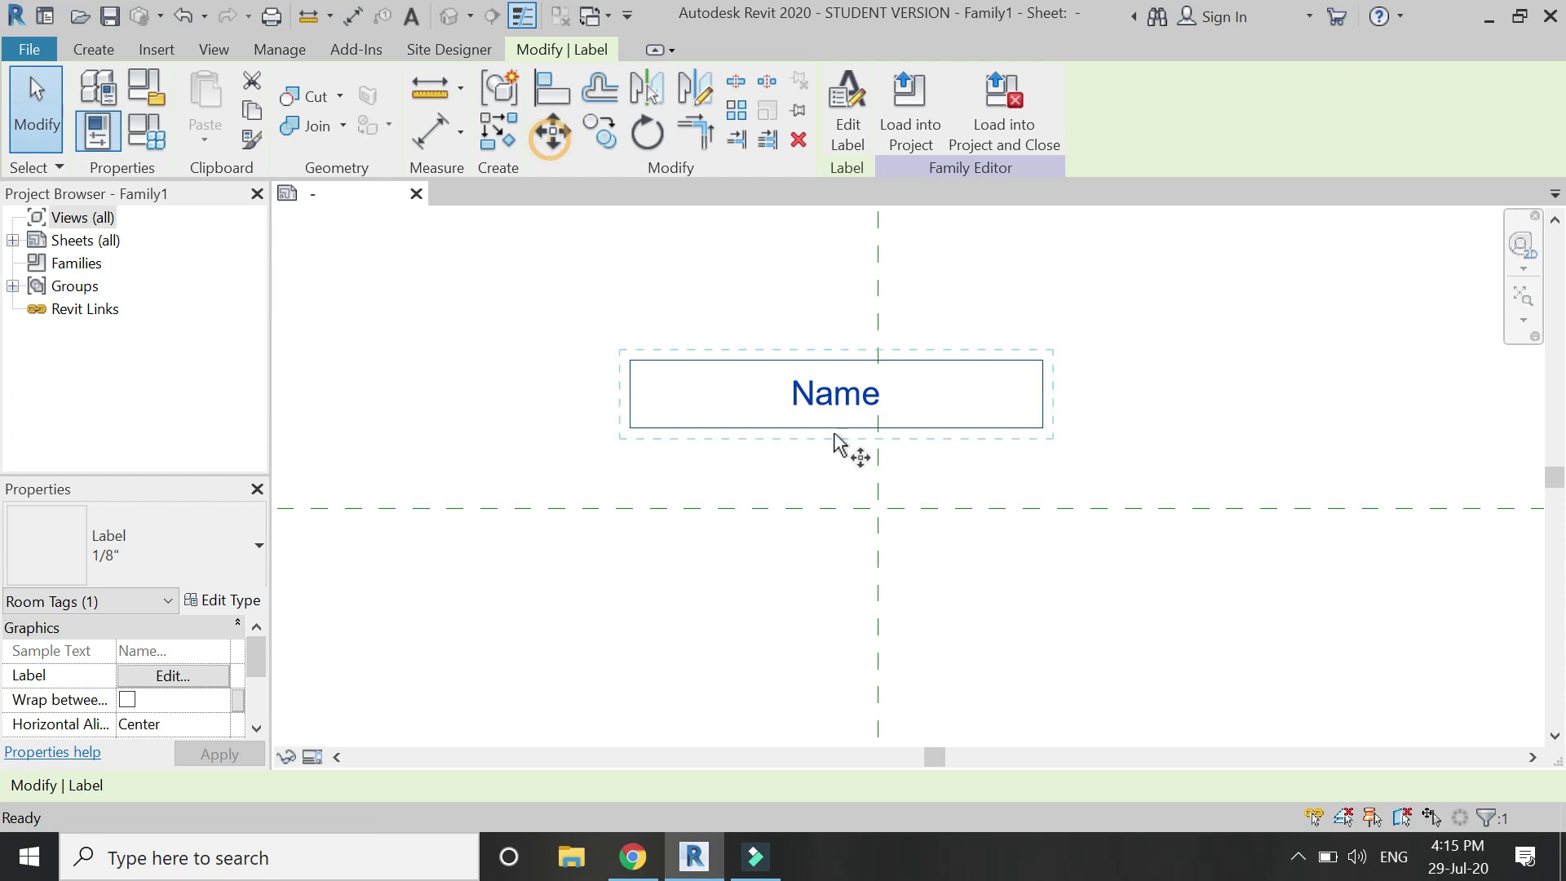
left_click(844, 410)
left_click(877, 508)
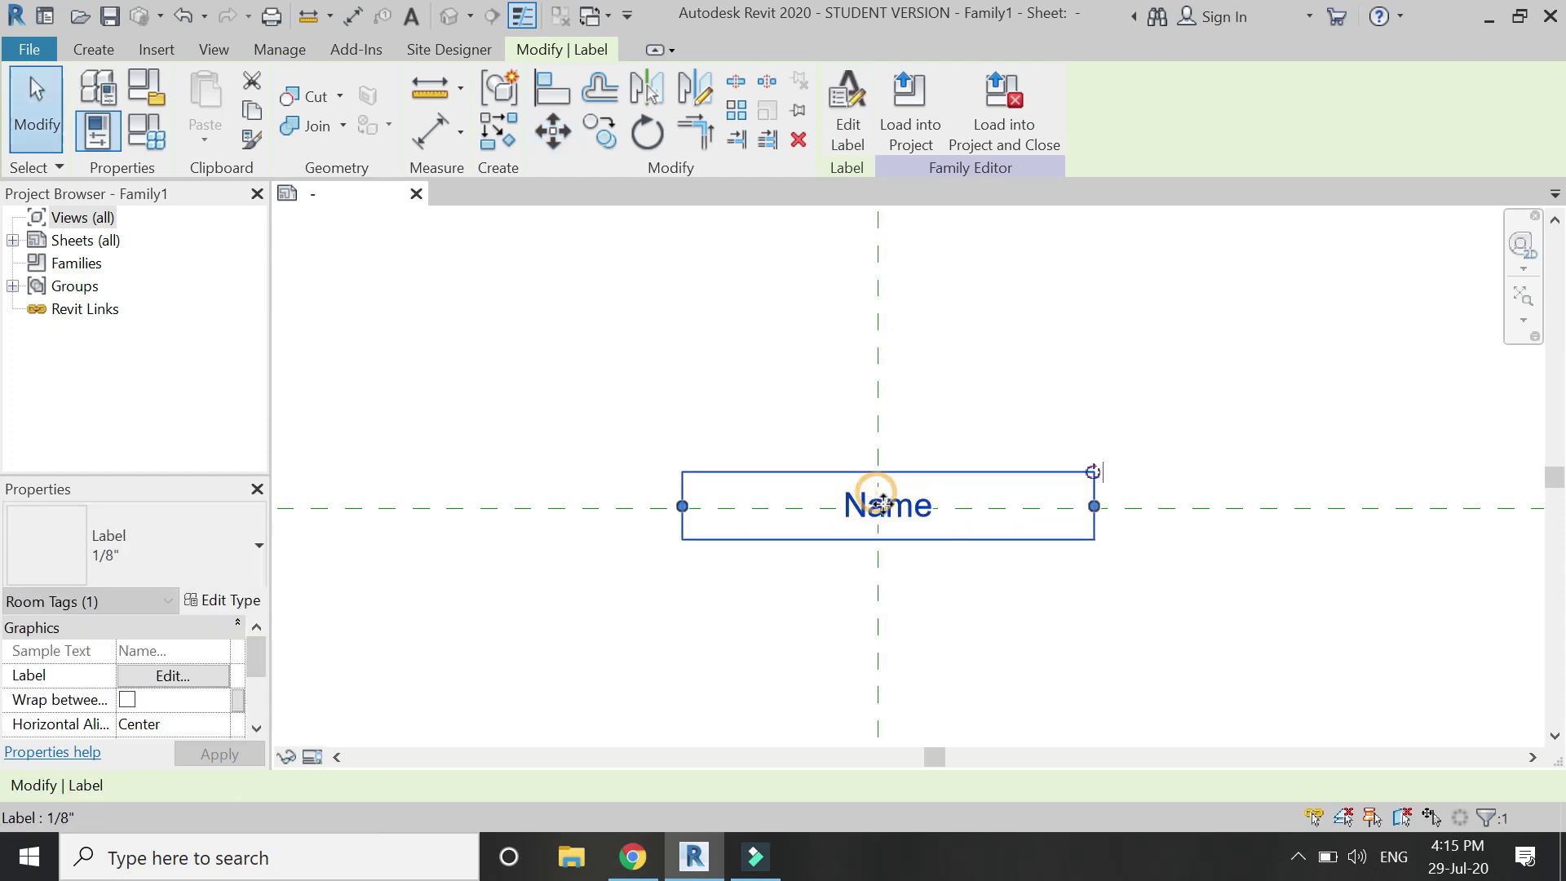
left_click(912, 526)
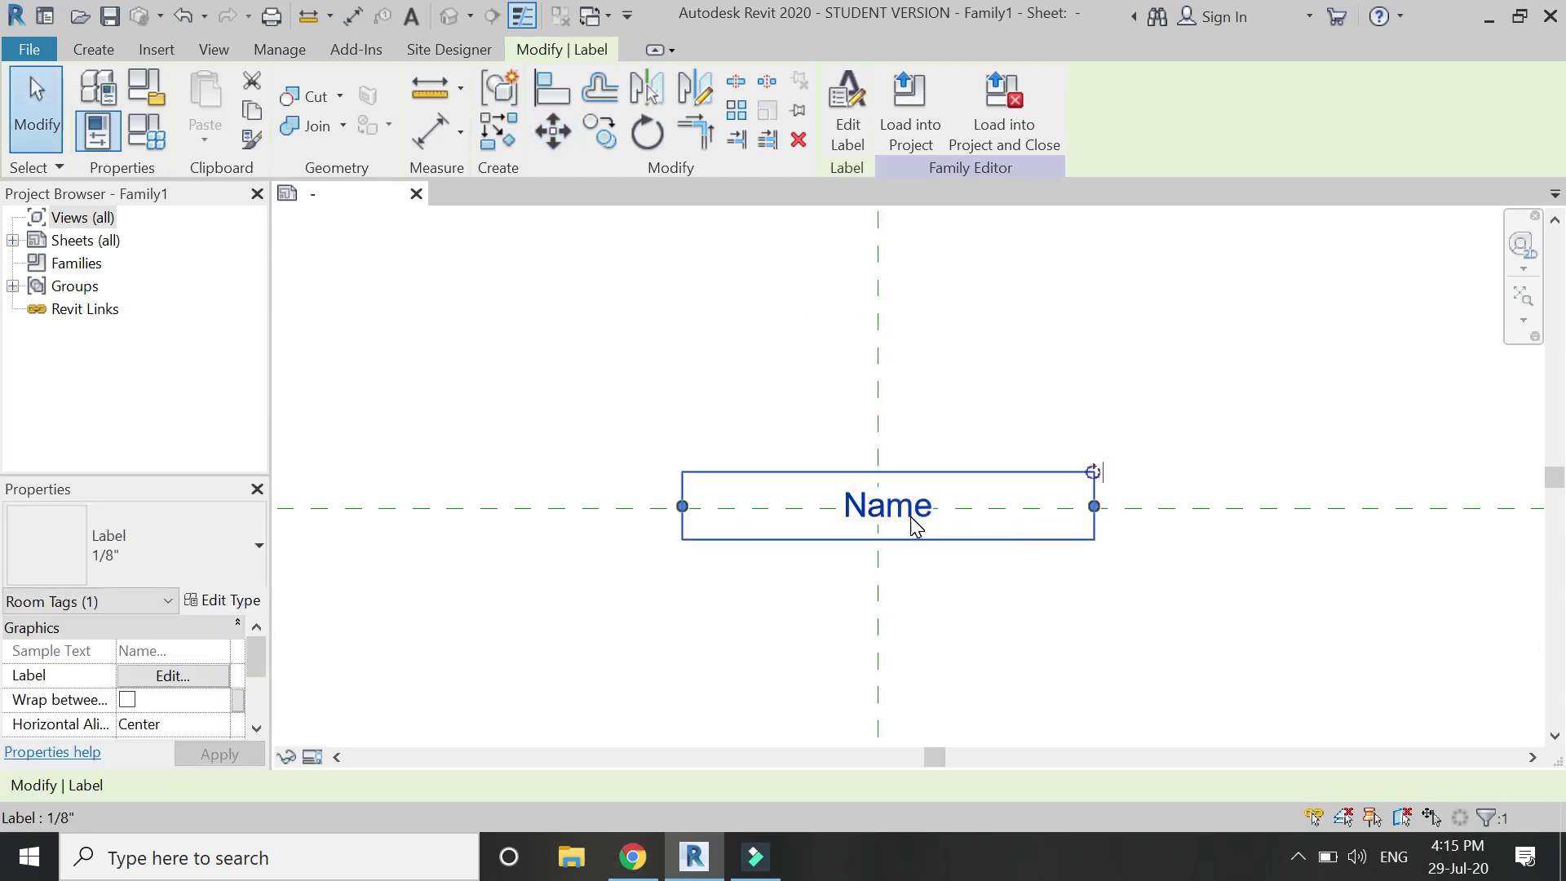
Set the background of the Name label's type to Transparent.
left_click(254, 604)
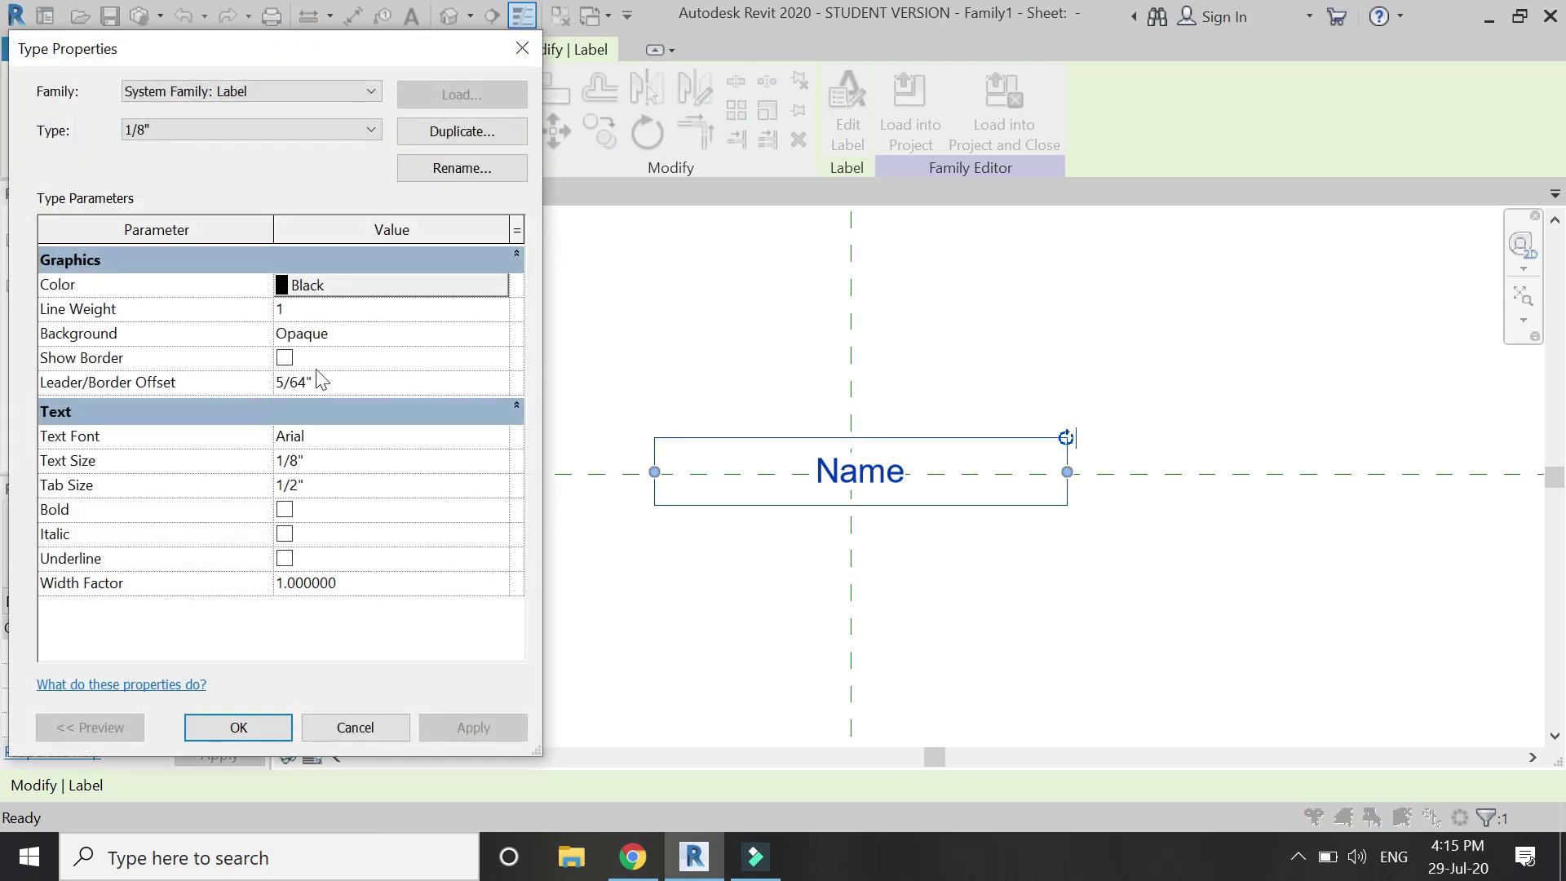
left_click(472, 335)
left_click(498, 335)
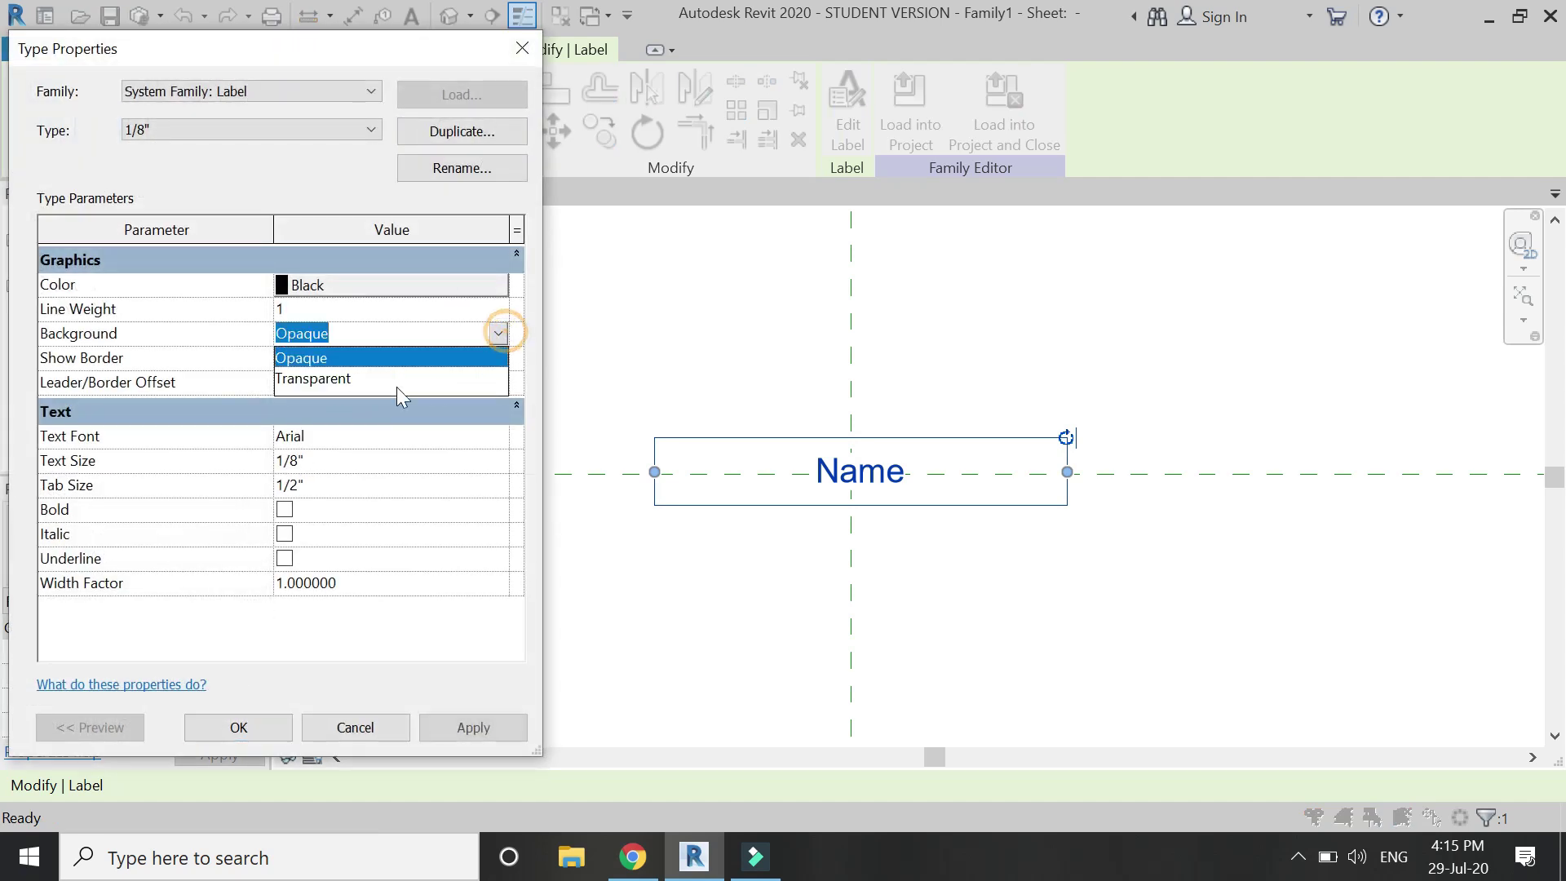
left_click(351, 378)
left_click(474, 727)
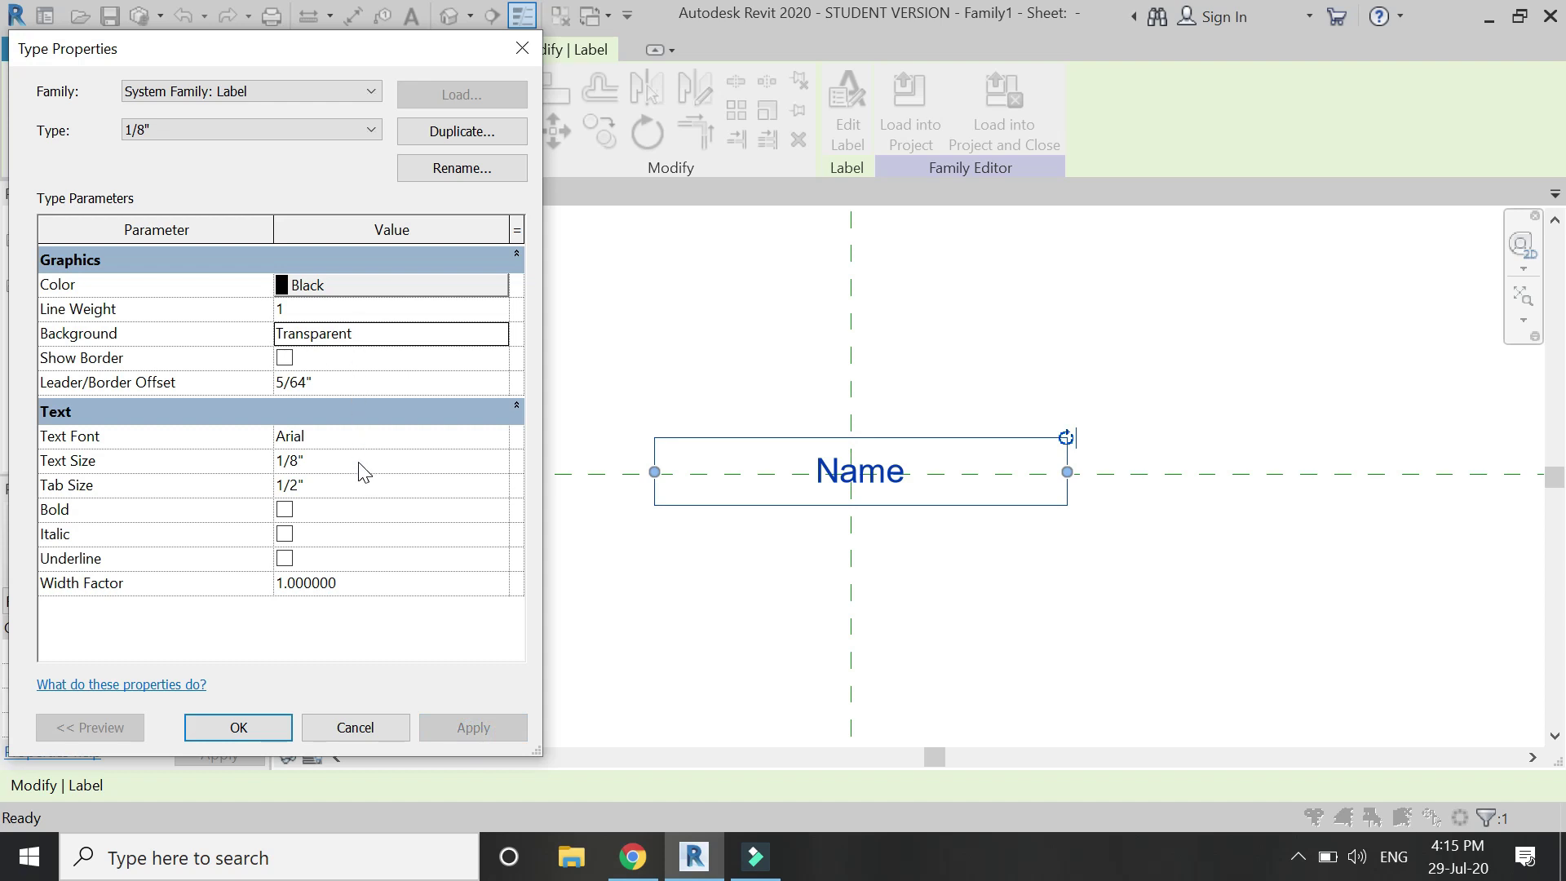
Set the text font of the label type to Calibri, leaving Bold off, and deselect the label.
left_click(285, 510)
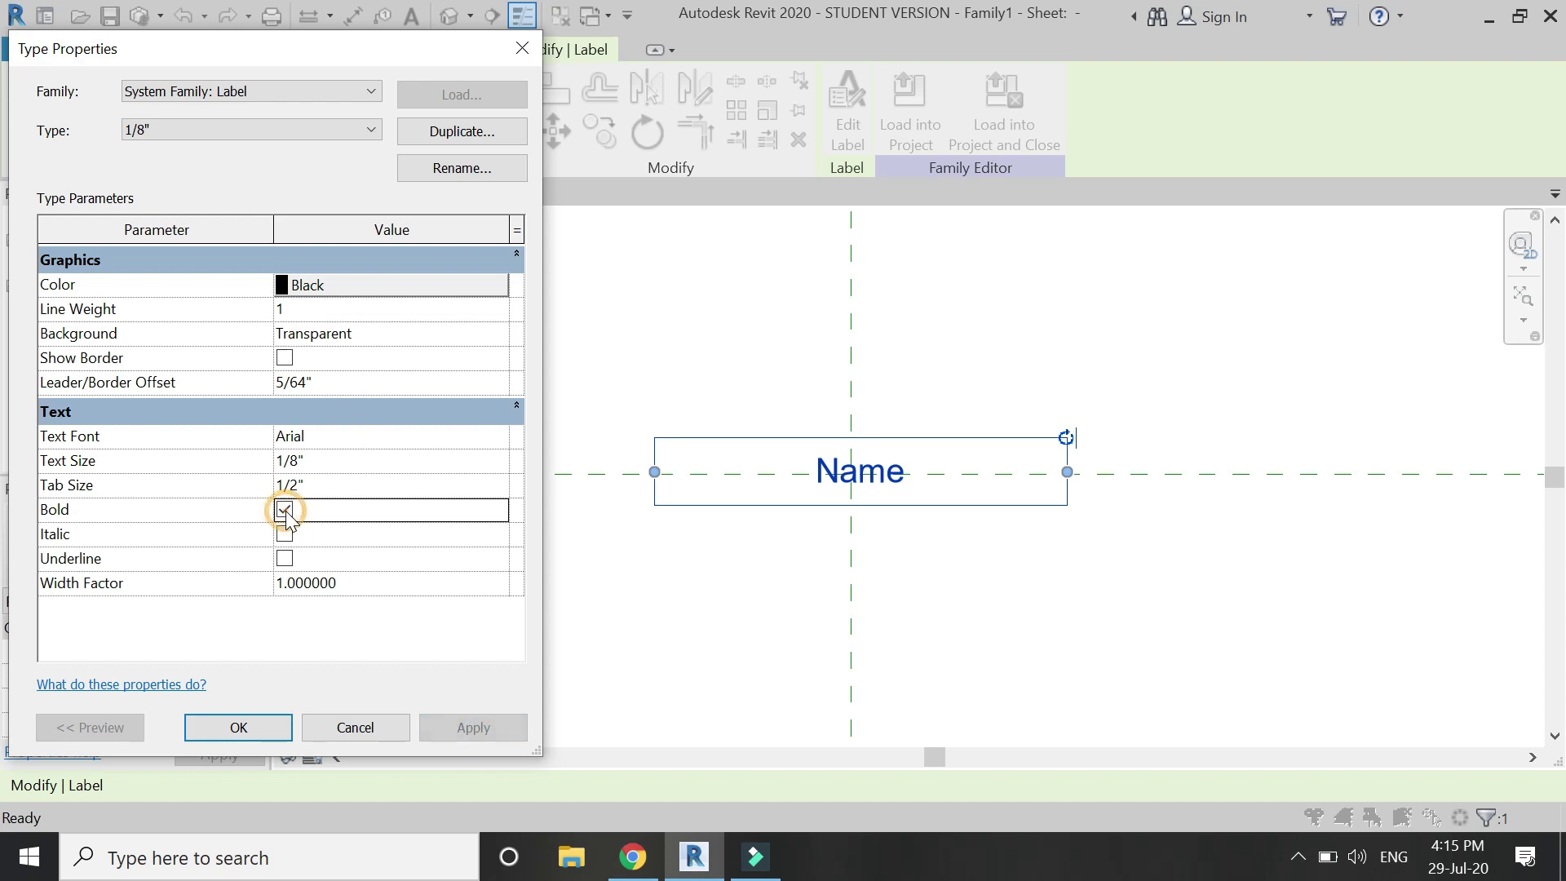
left_click(285, 509)
left_click(372, 439)
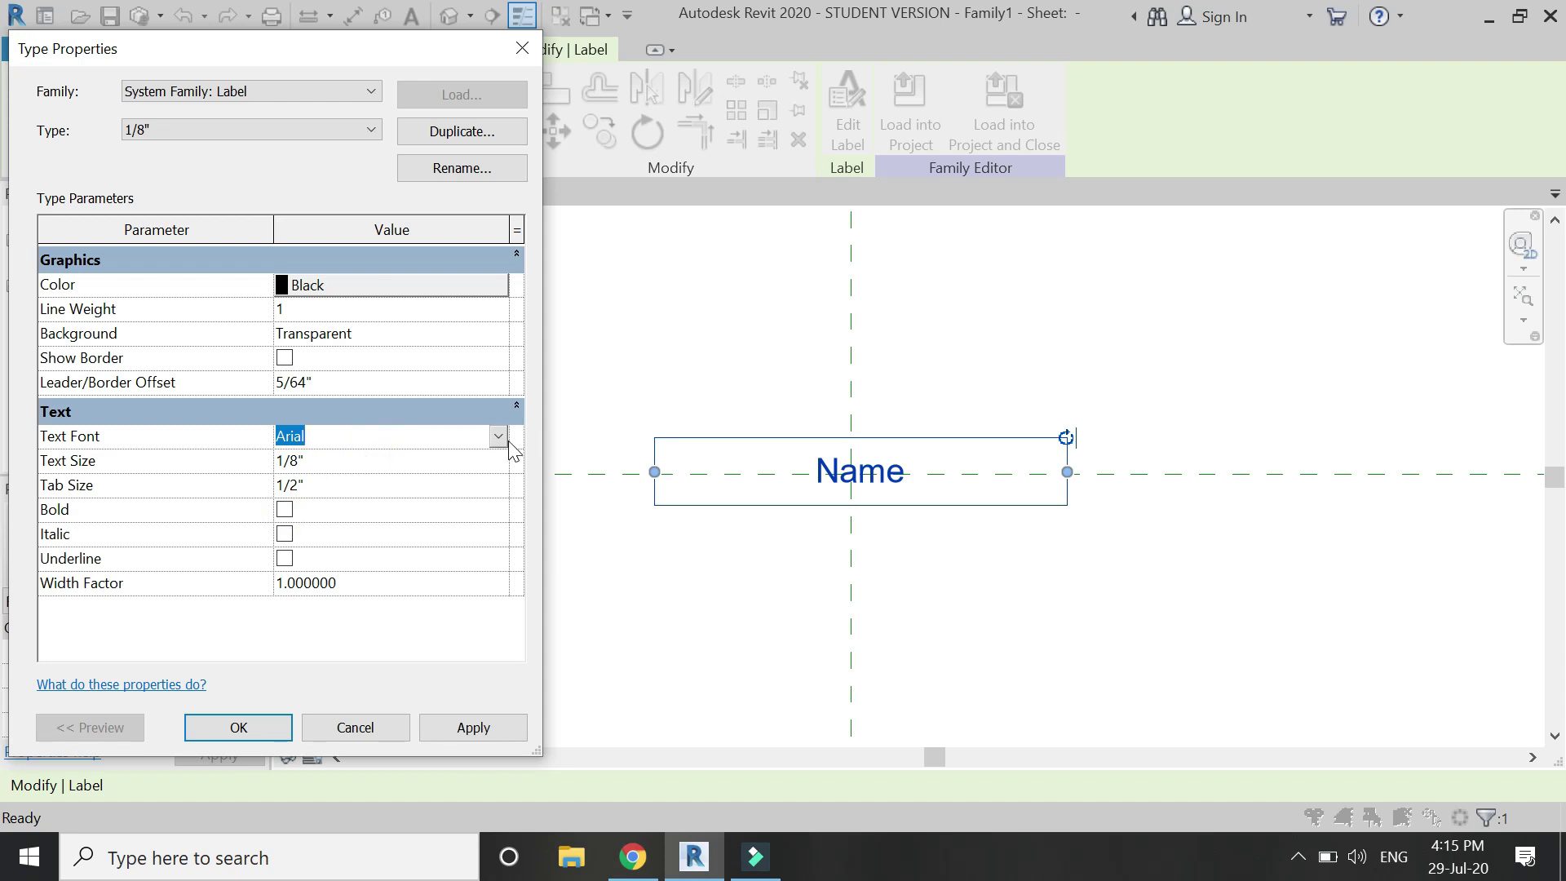
left_click(498, 436)
type("Calibri")
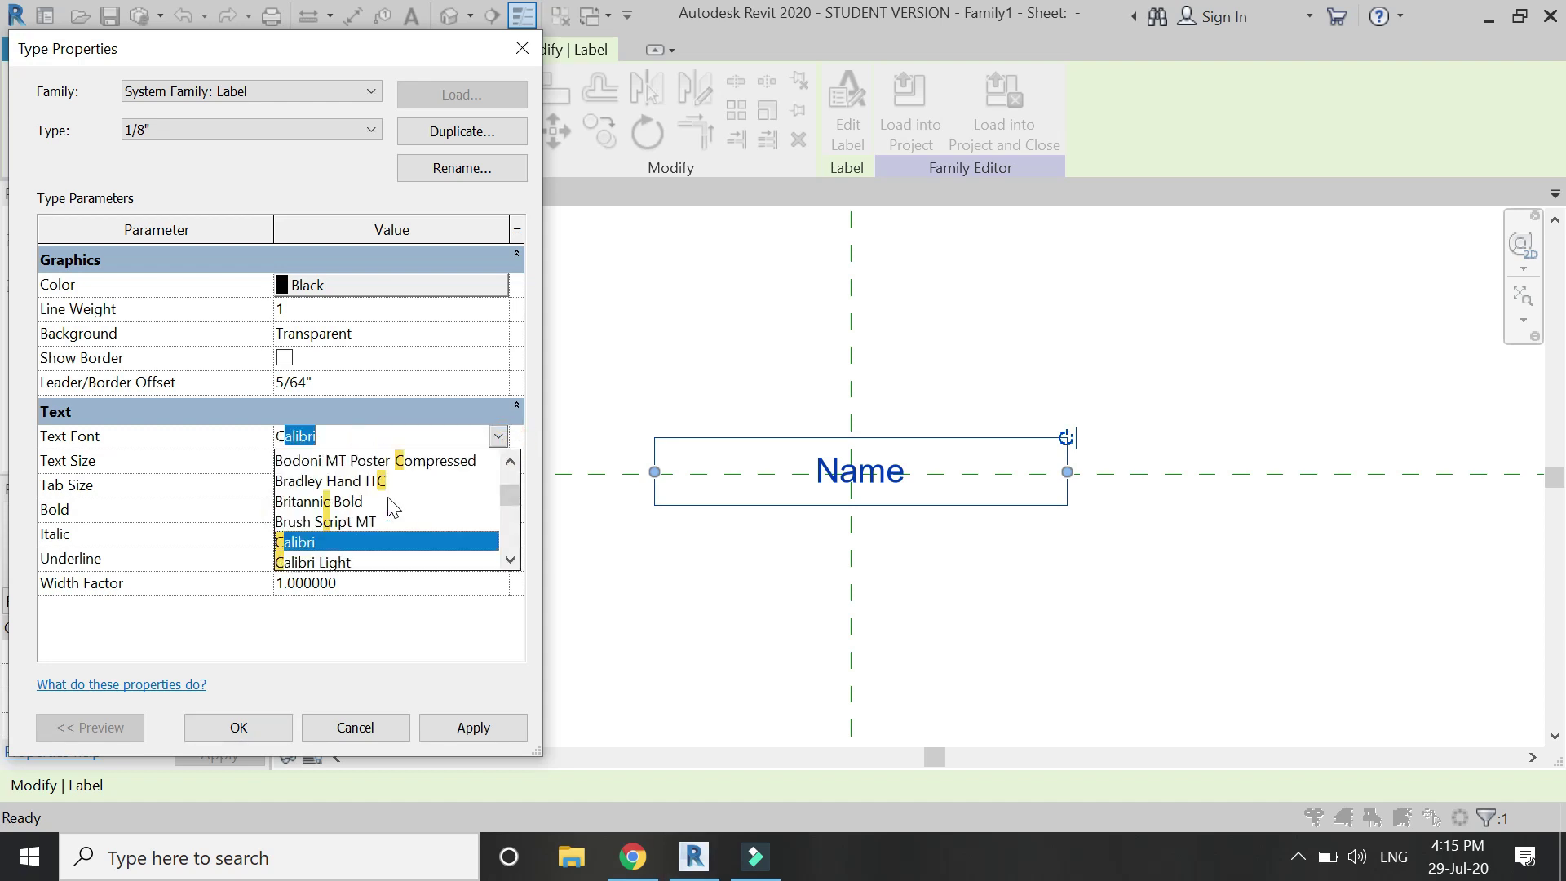
left_click(384, 540)
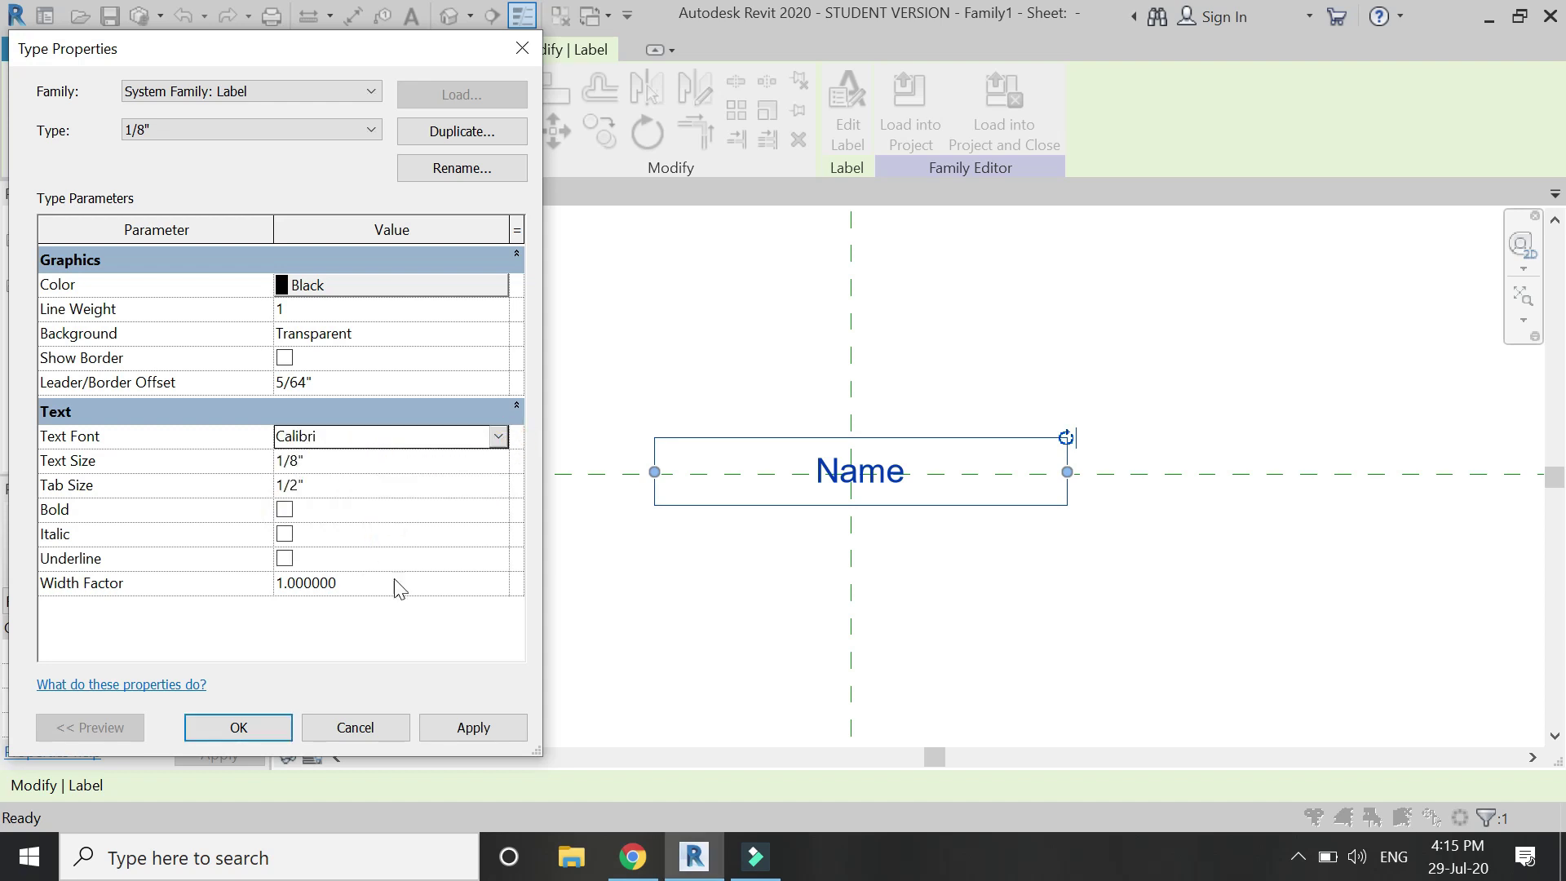
left_click(474, 735)
left_click(249, 734)
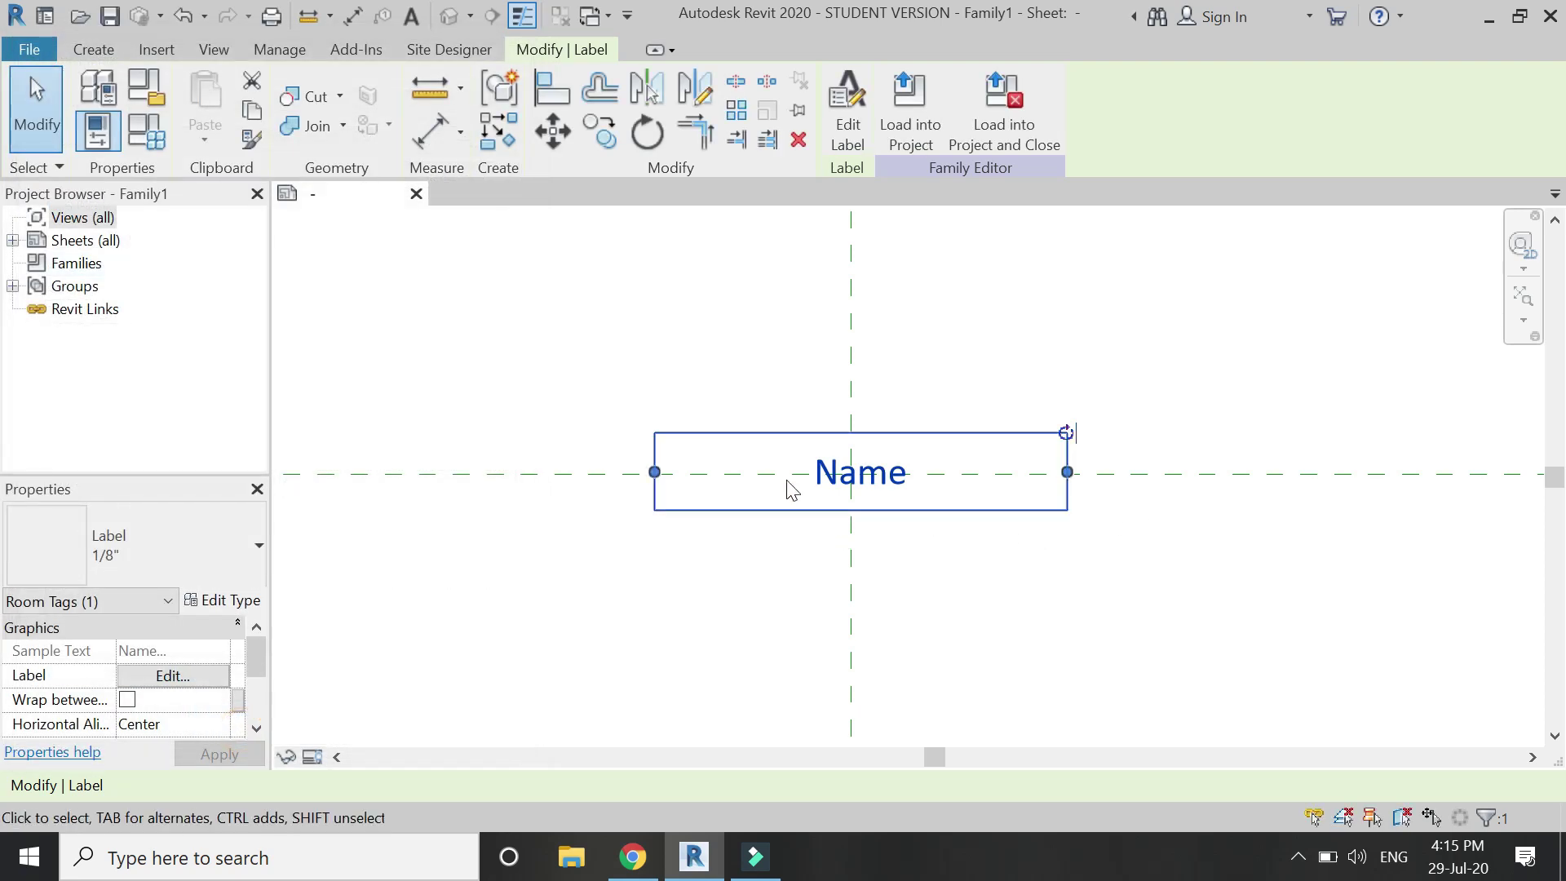
left_click(672, 364)
Place a second label on the vertical reference plane just below the Name label.
left_click(93, 49)
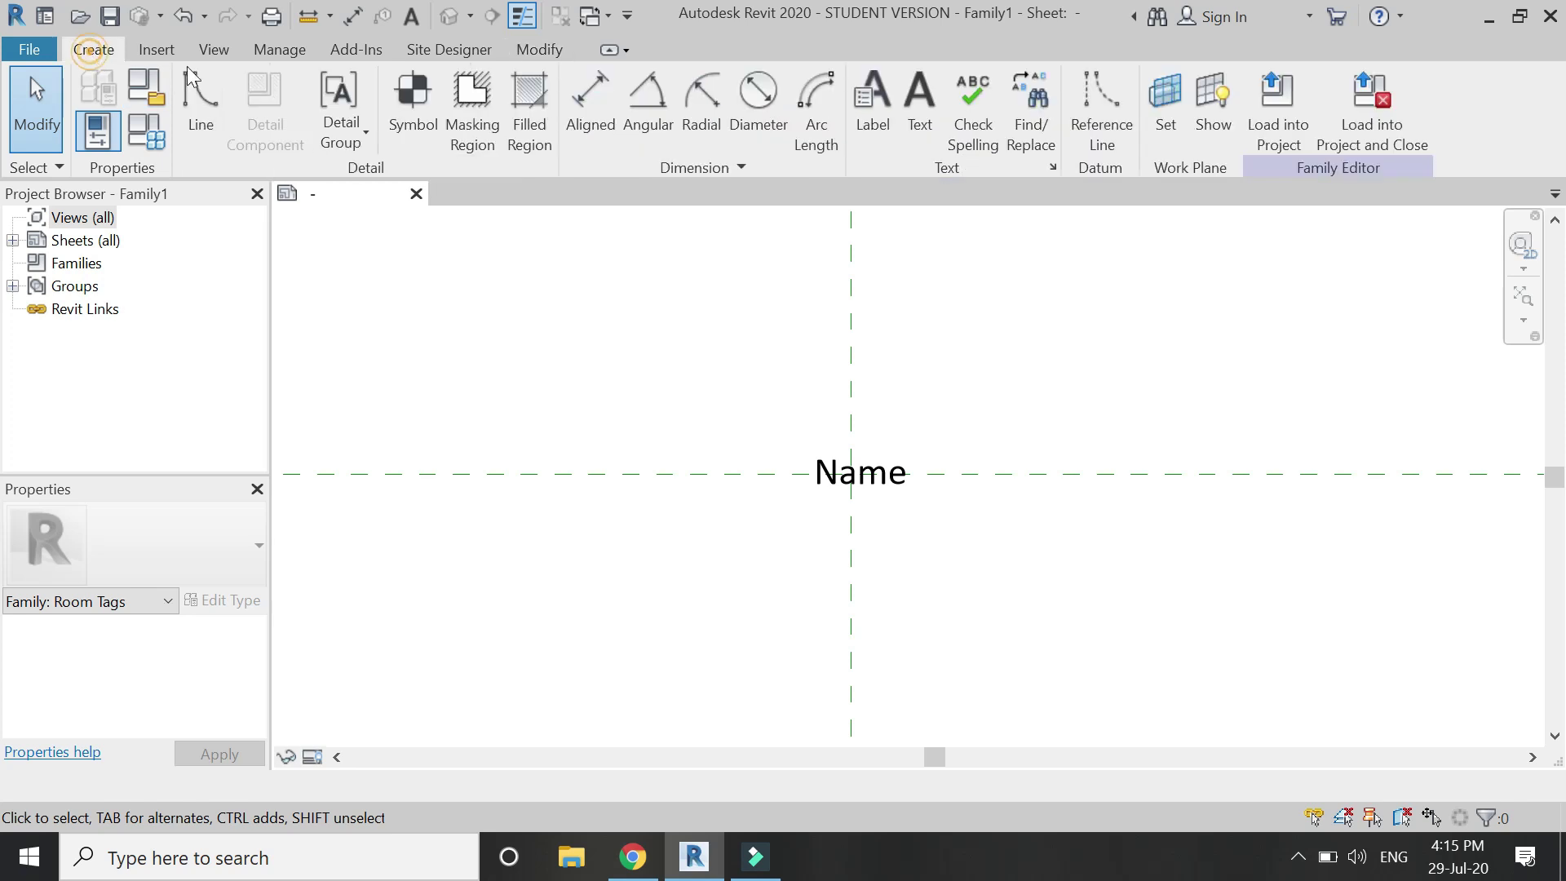
left_click(863, 94)
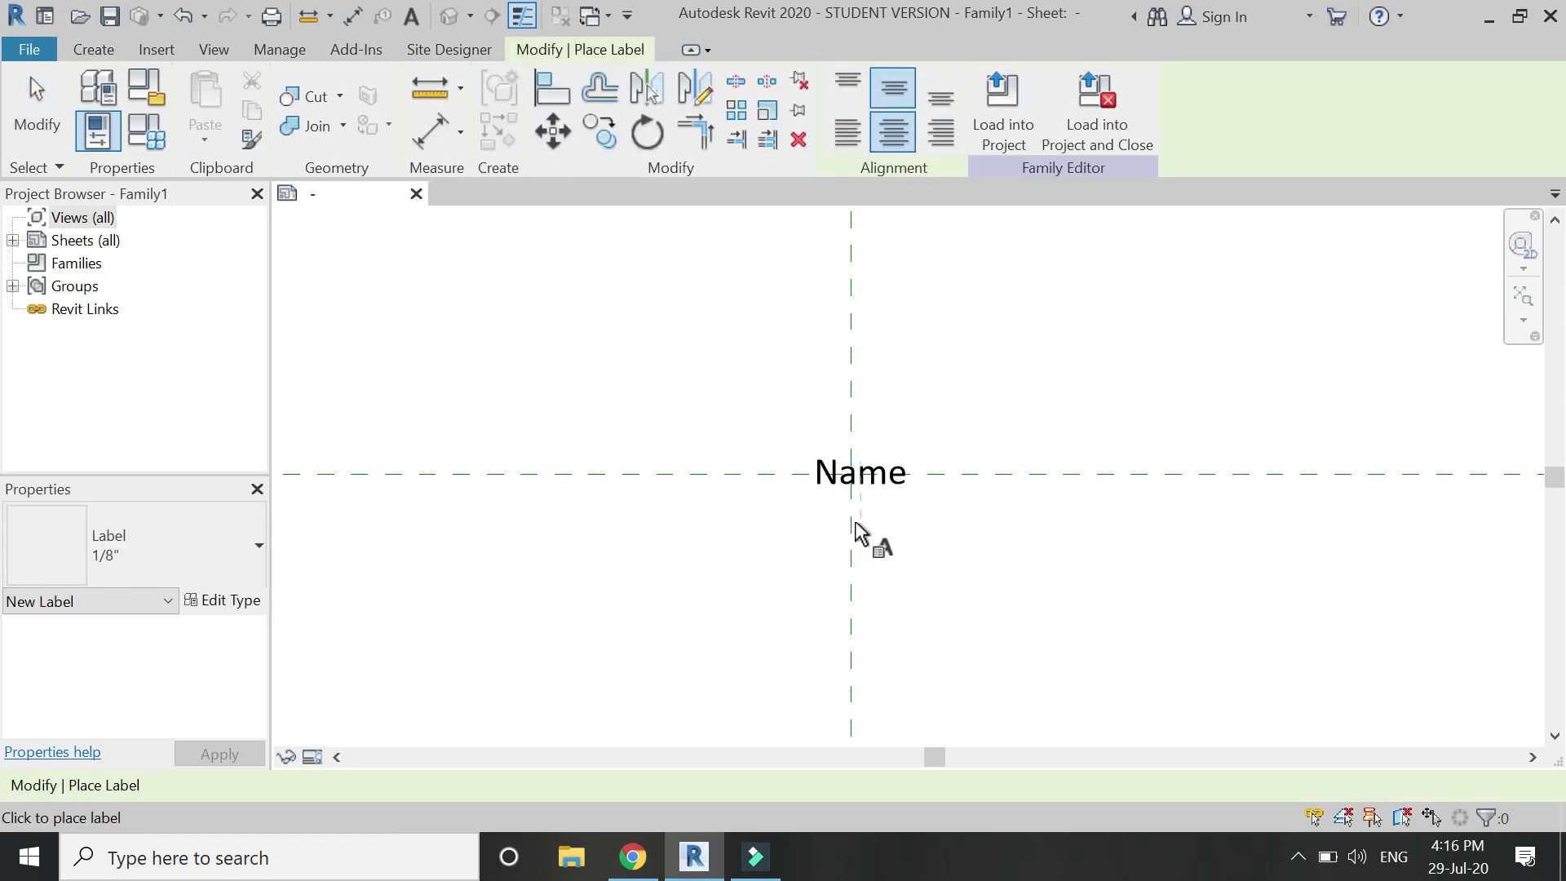
left_click(858, 517)
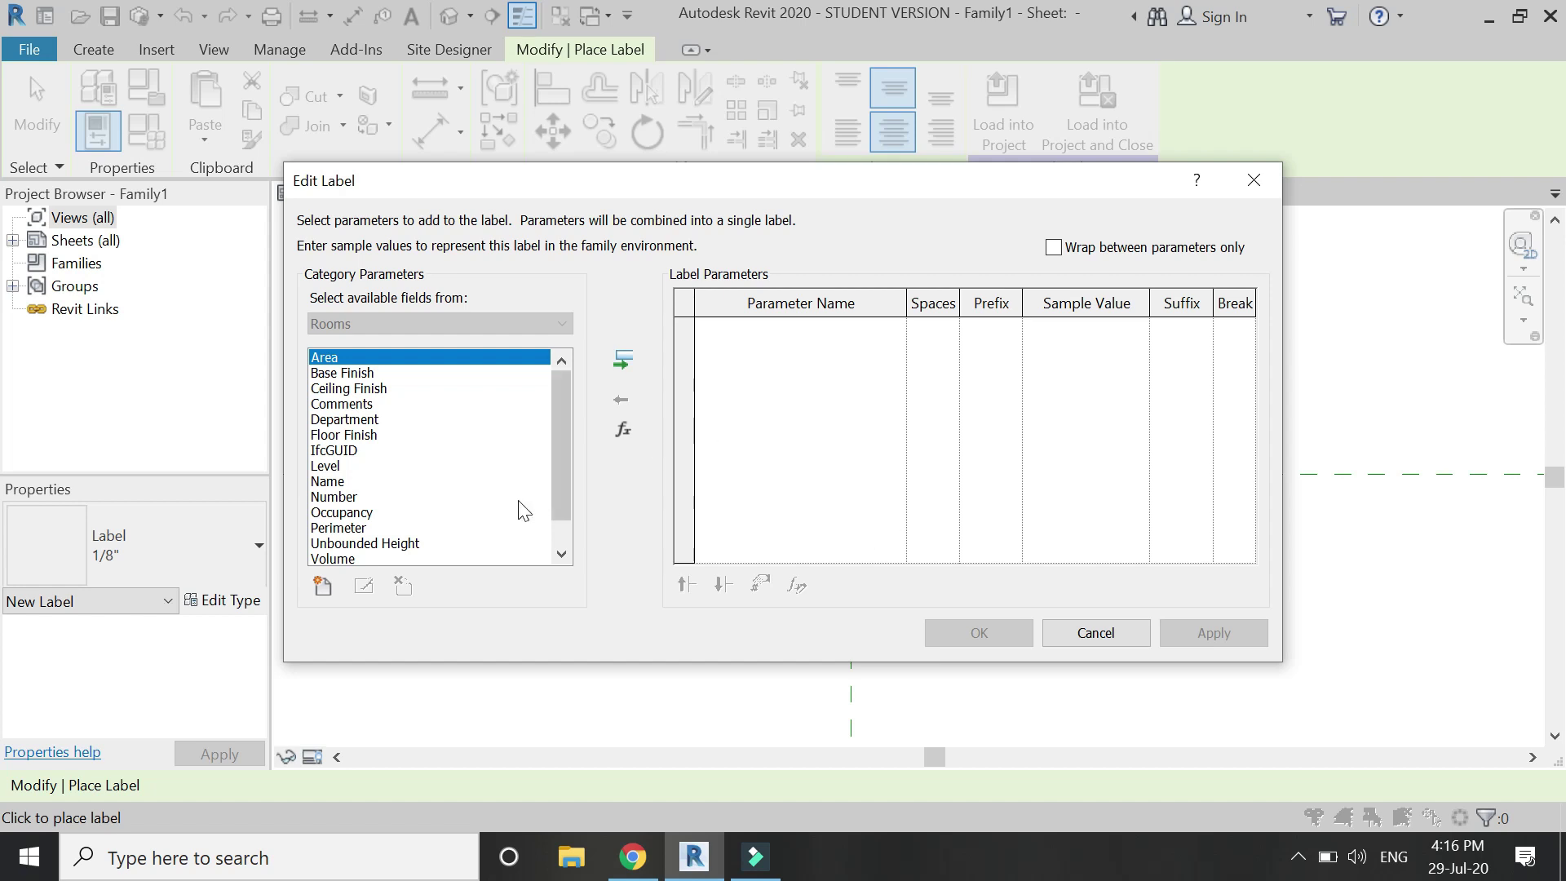
scroll(367, 481, "down", 1)
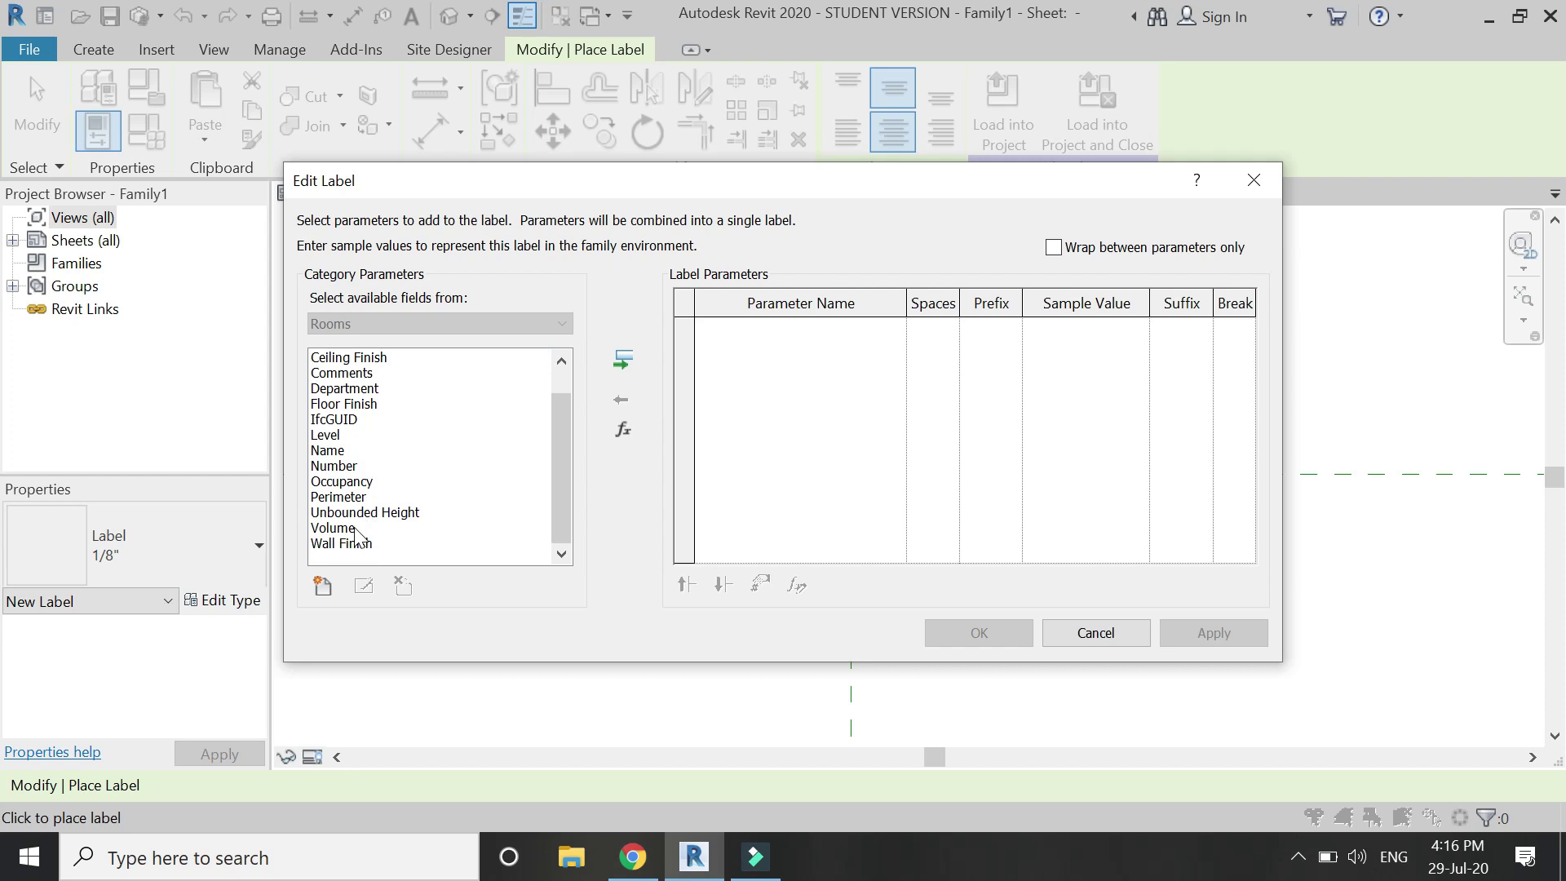
scroll(359, 535, "up", 1)
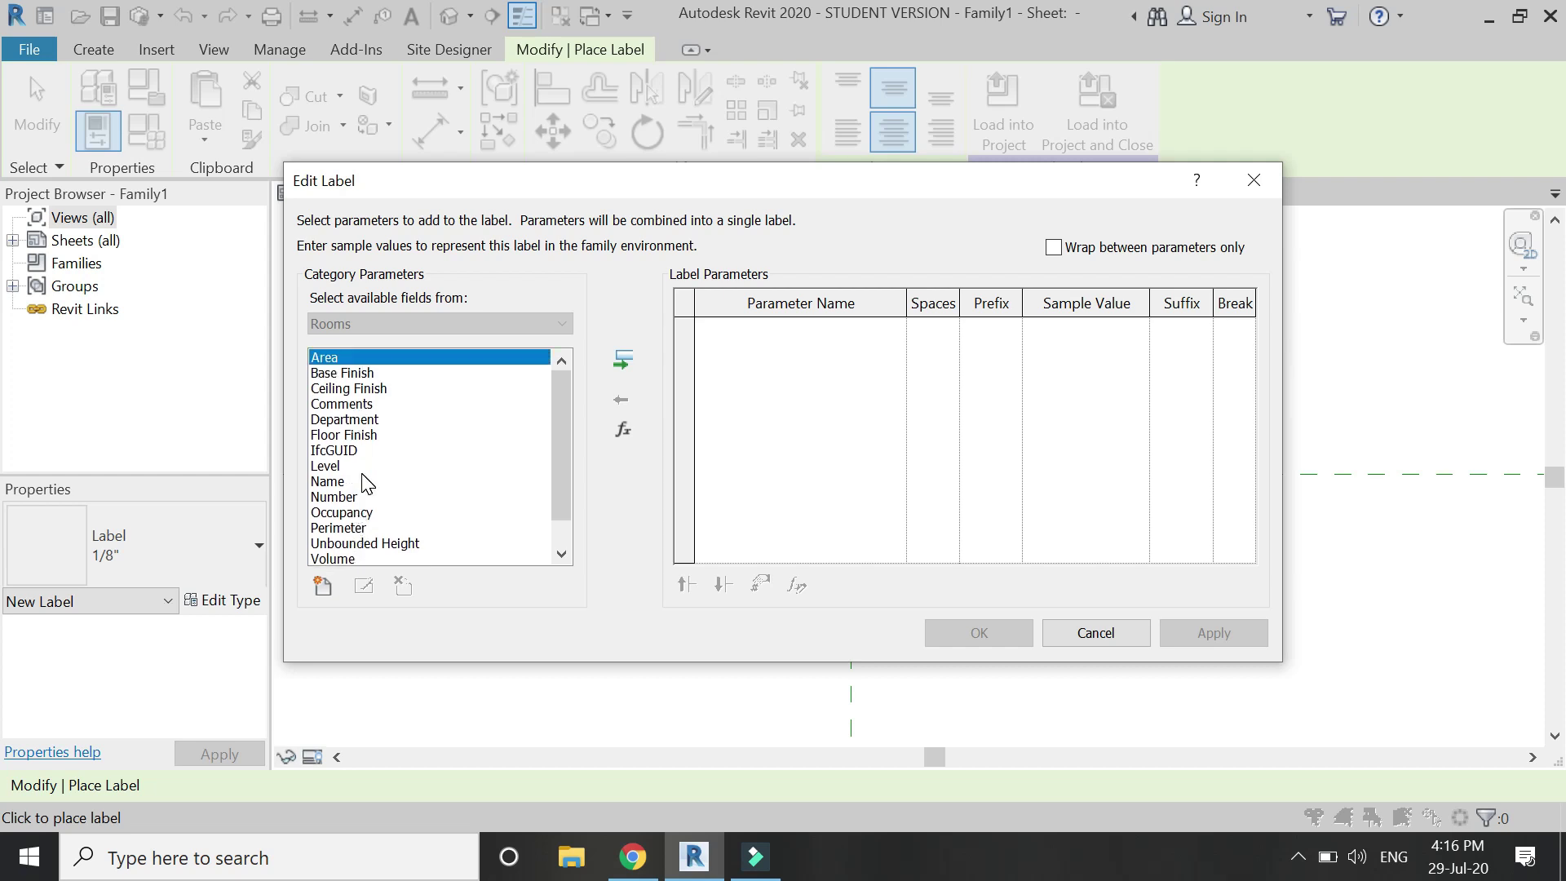
Add a calculated value named Width, using the Room Length formula copied from the Autodesk forum post open in Chrome.
left_click(621, 436)
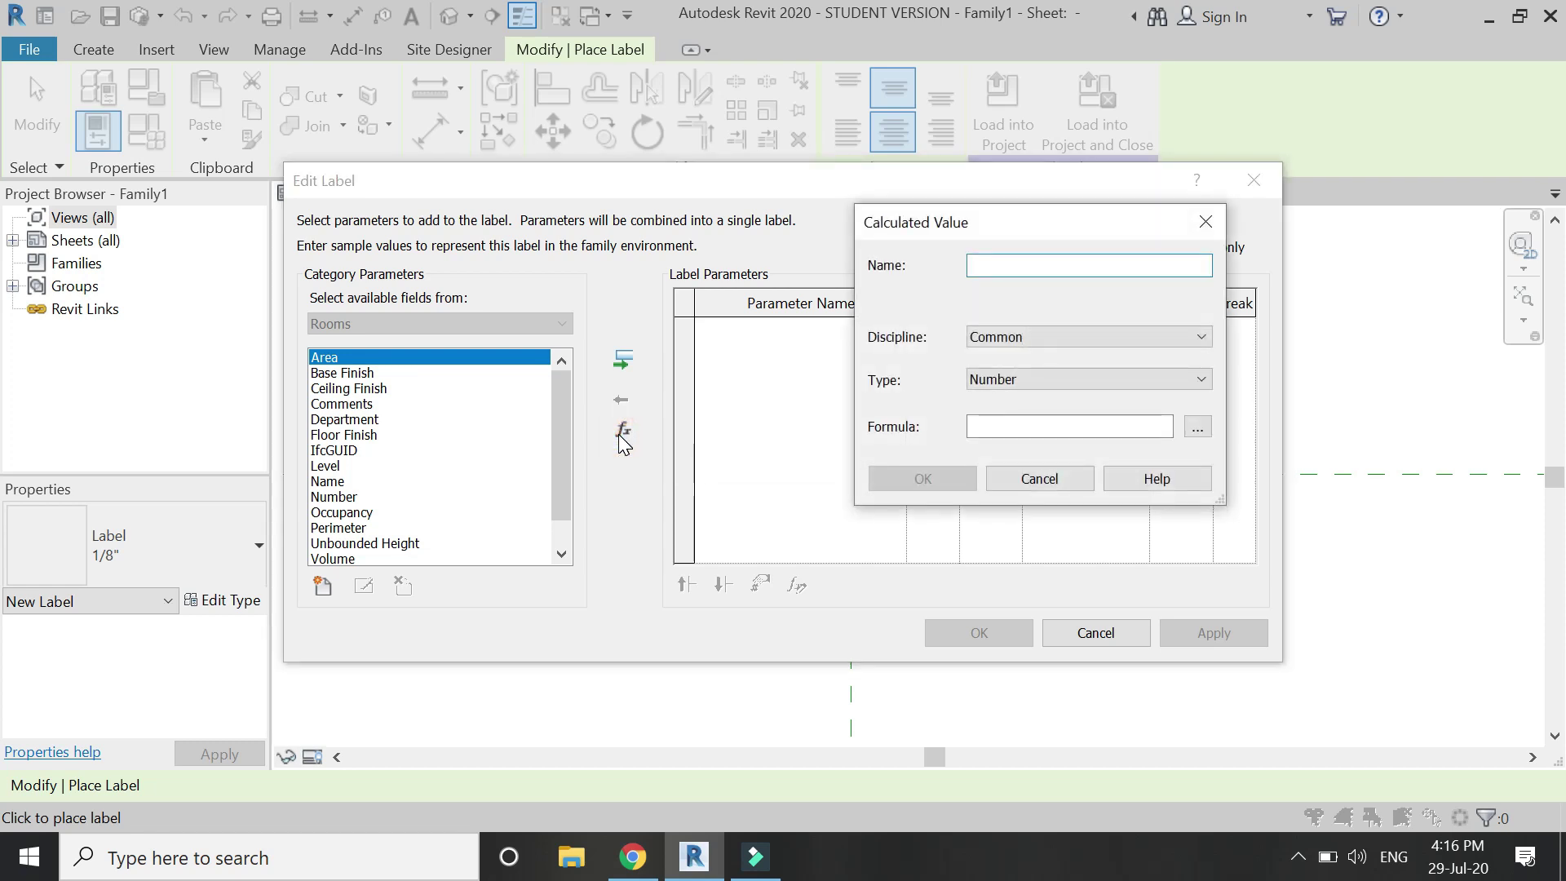
type("Width")
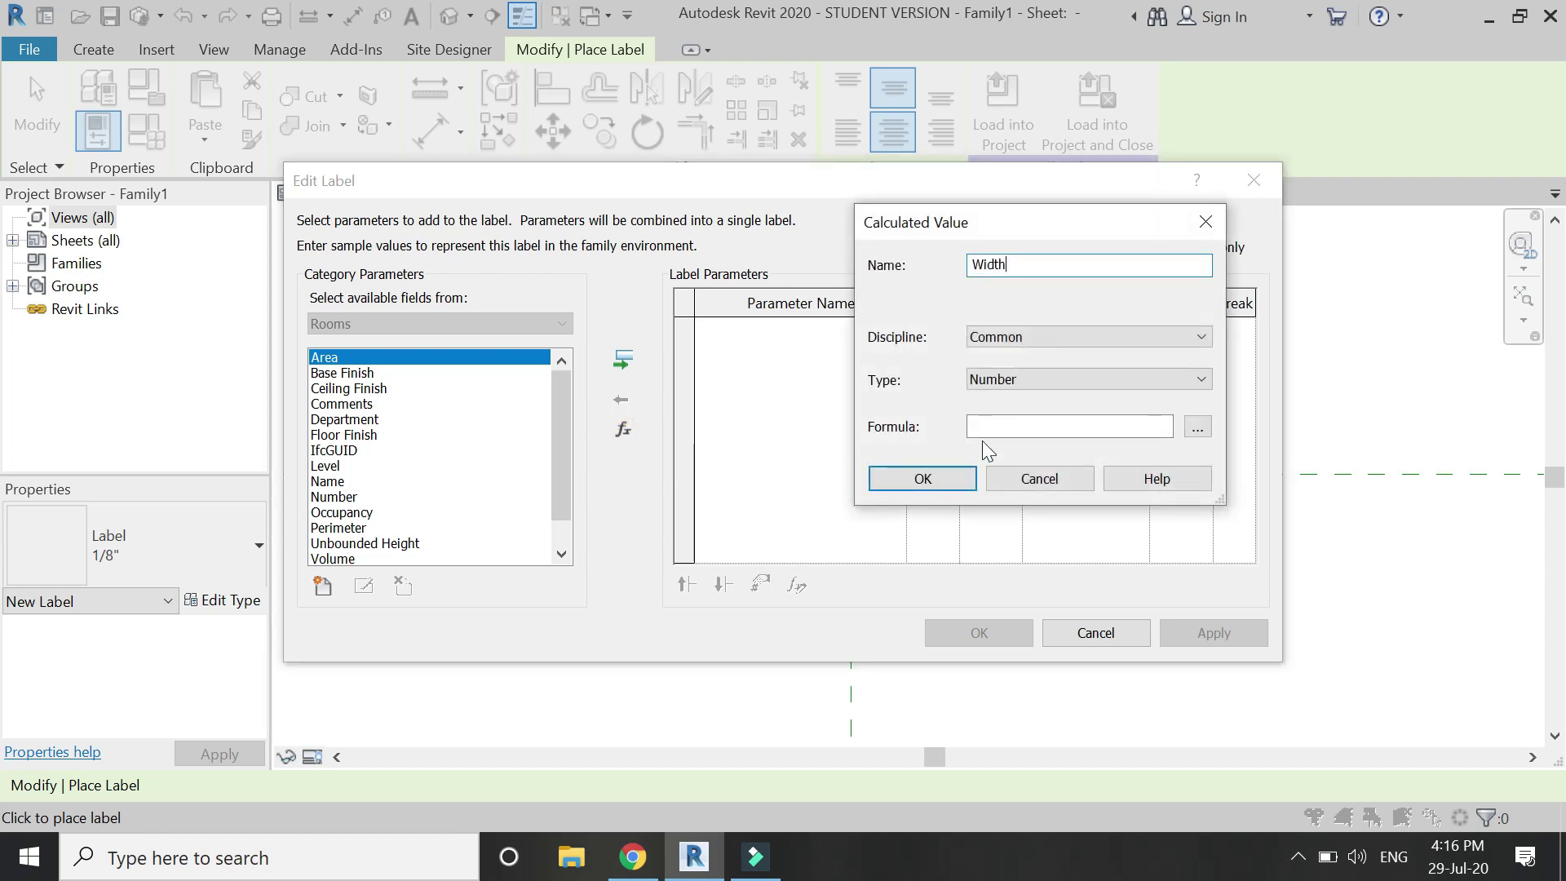
left_click(989, 428)
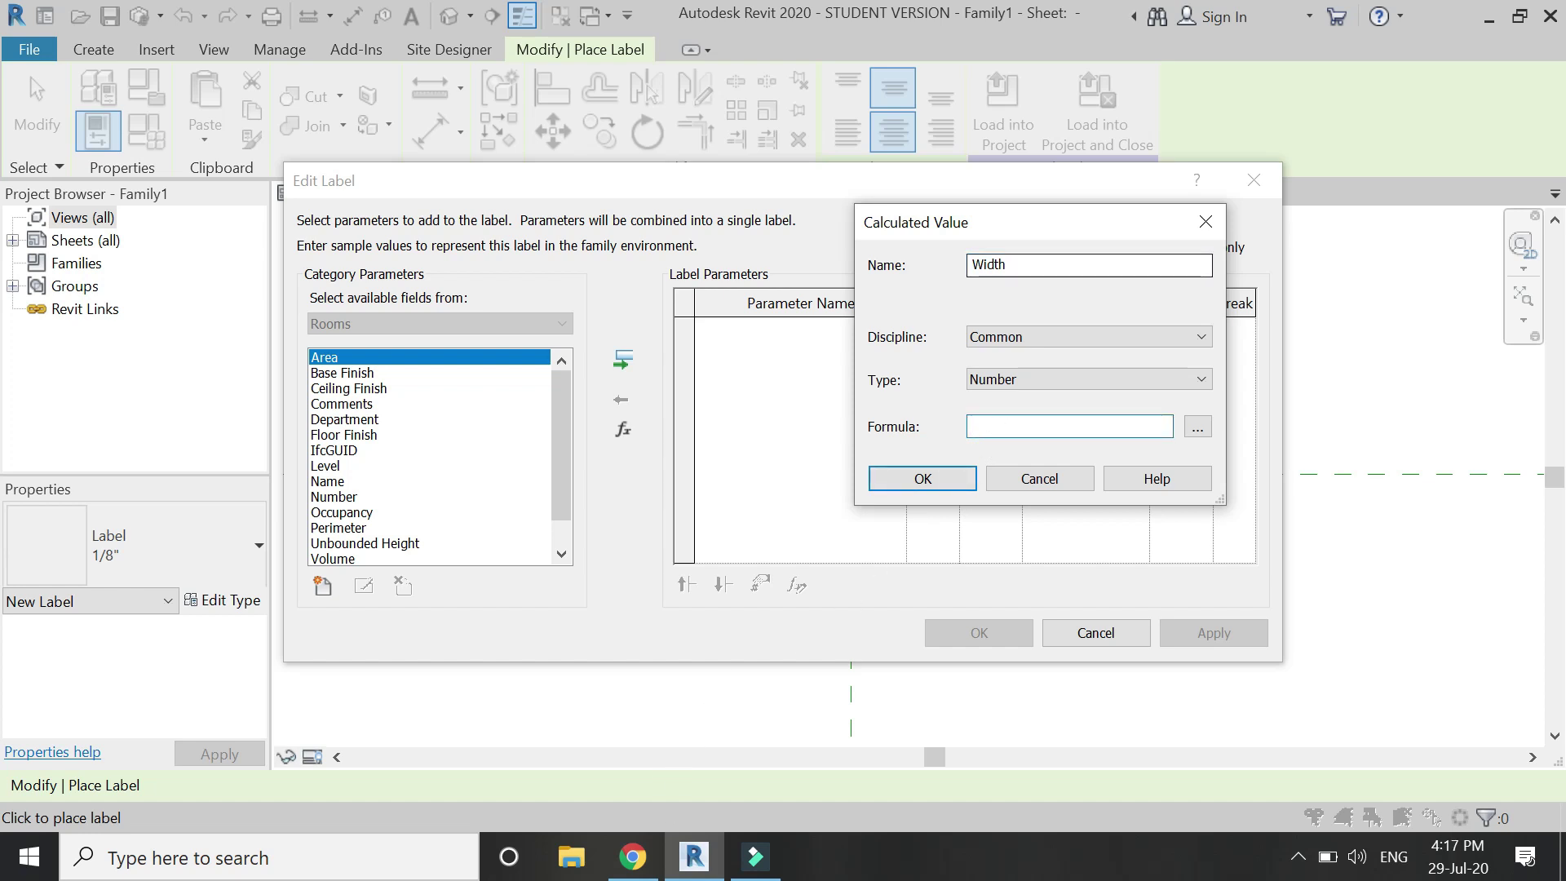
left_click(640, 863)
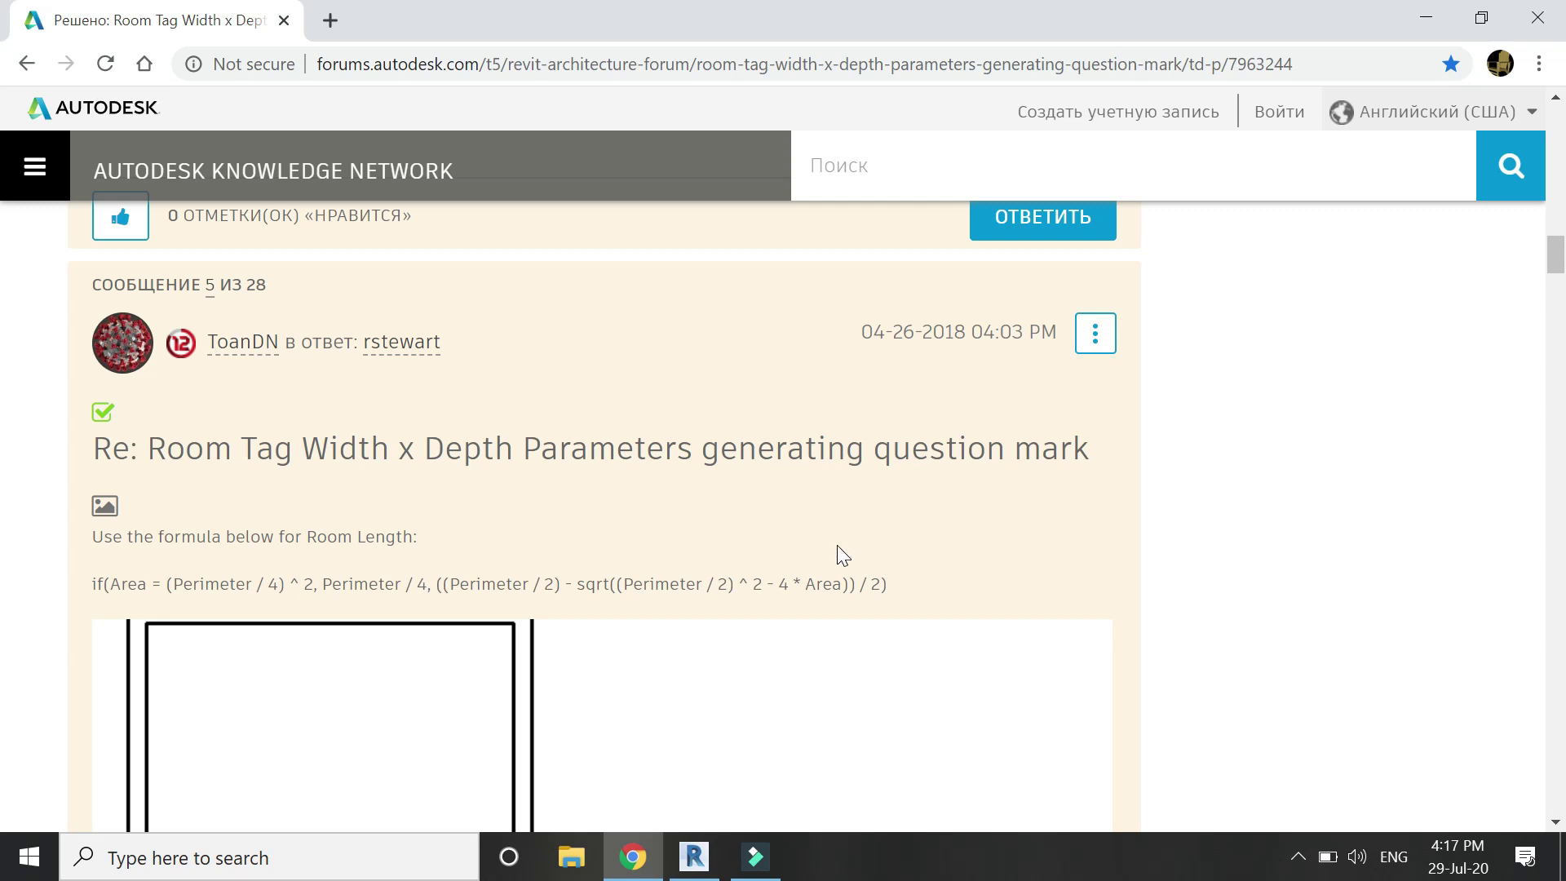
left_click_drag(90, 585, 903, 587)
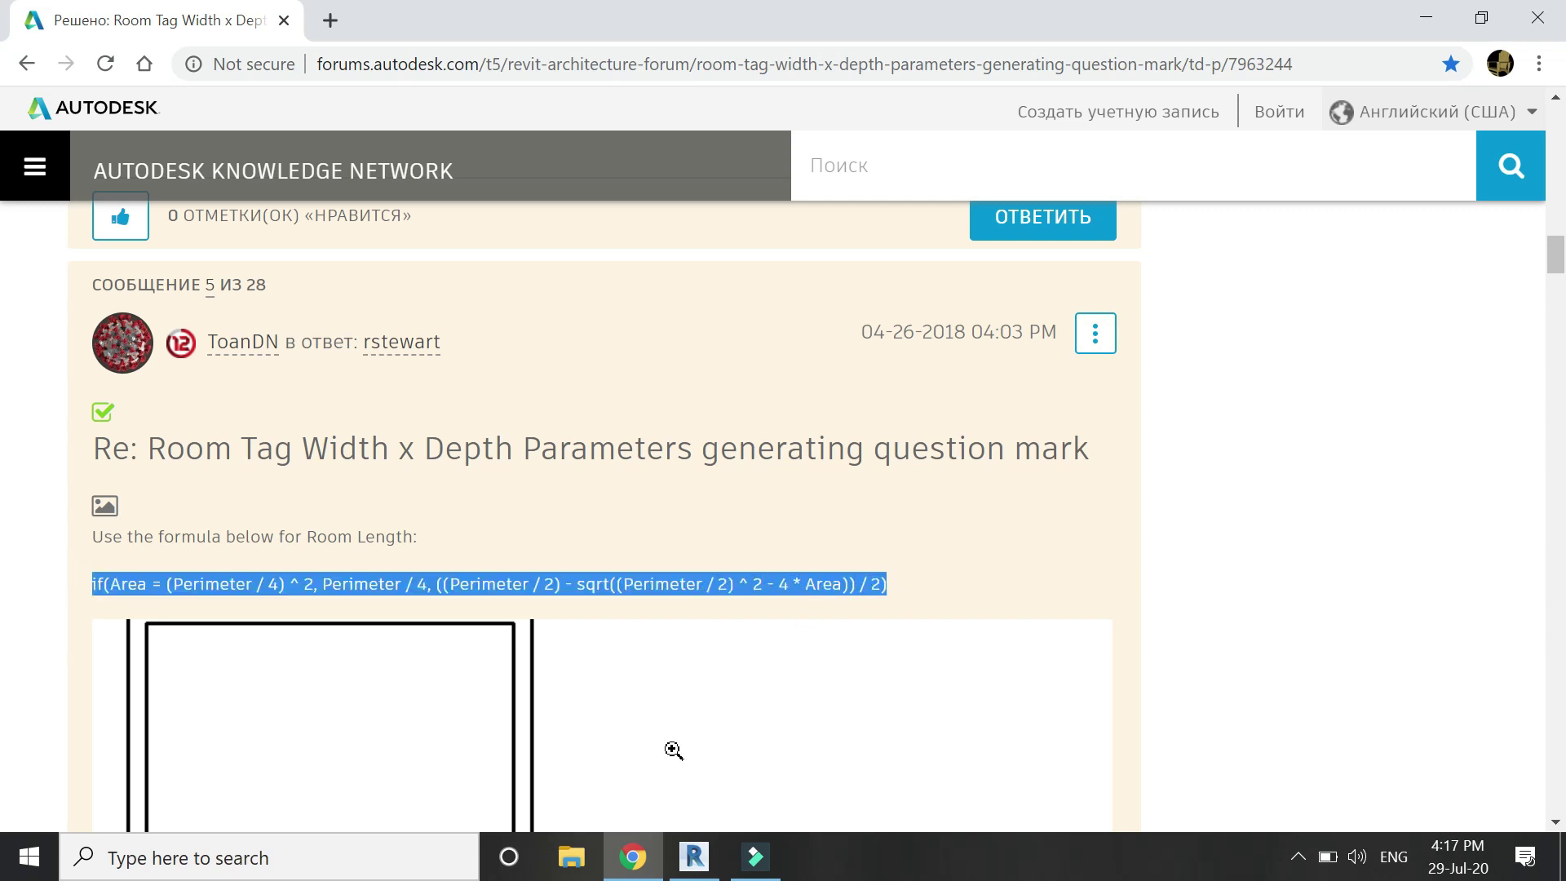
left_click(694, 856)
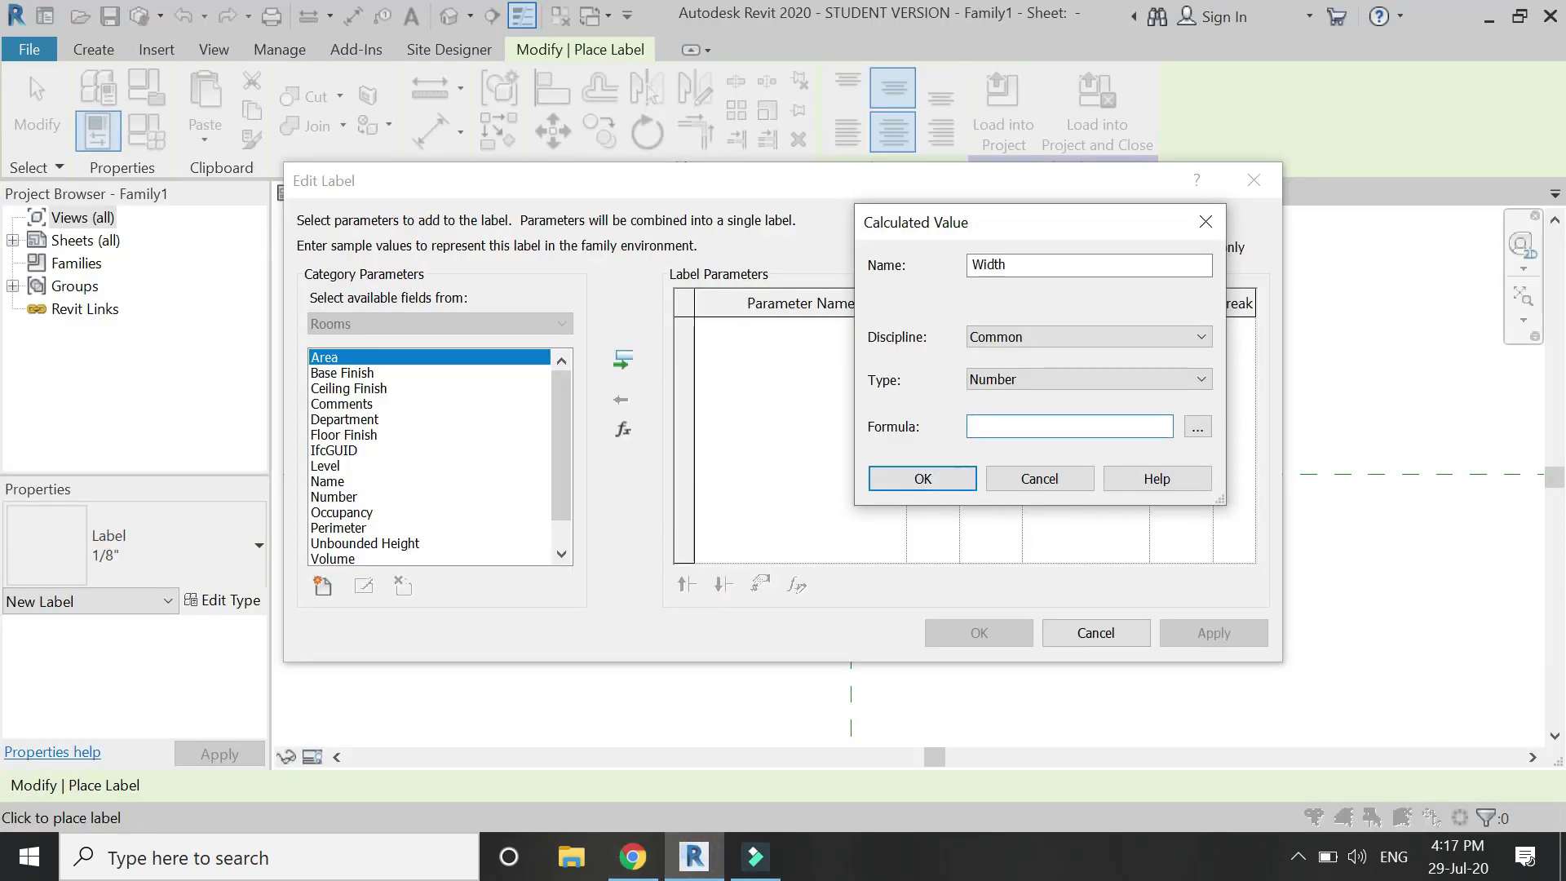
key("ctrl+v")
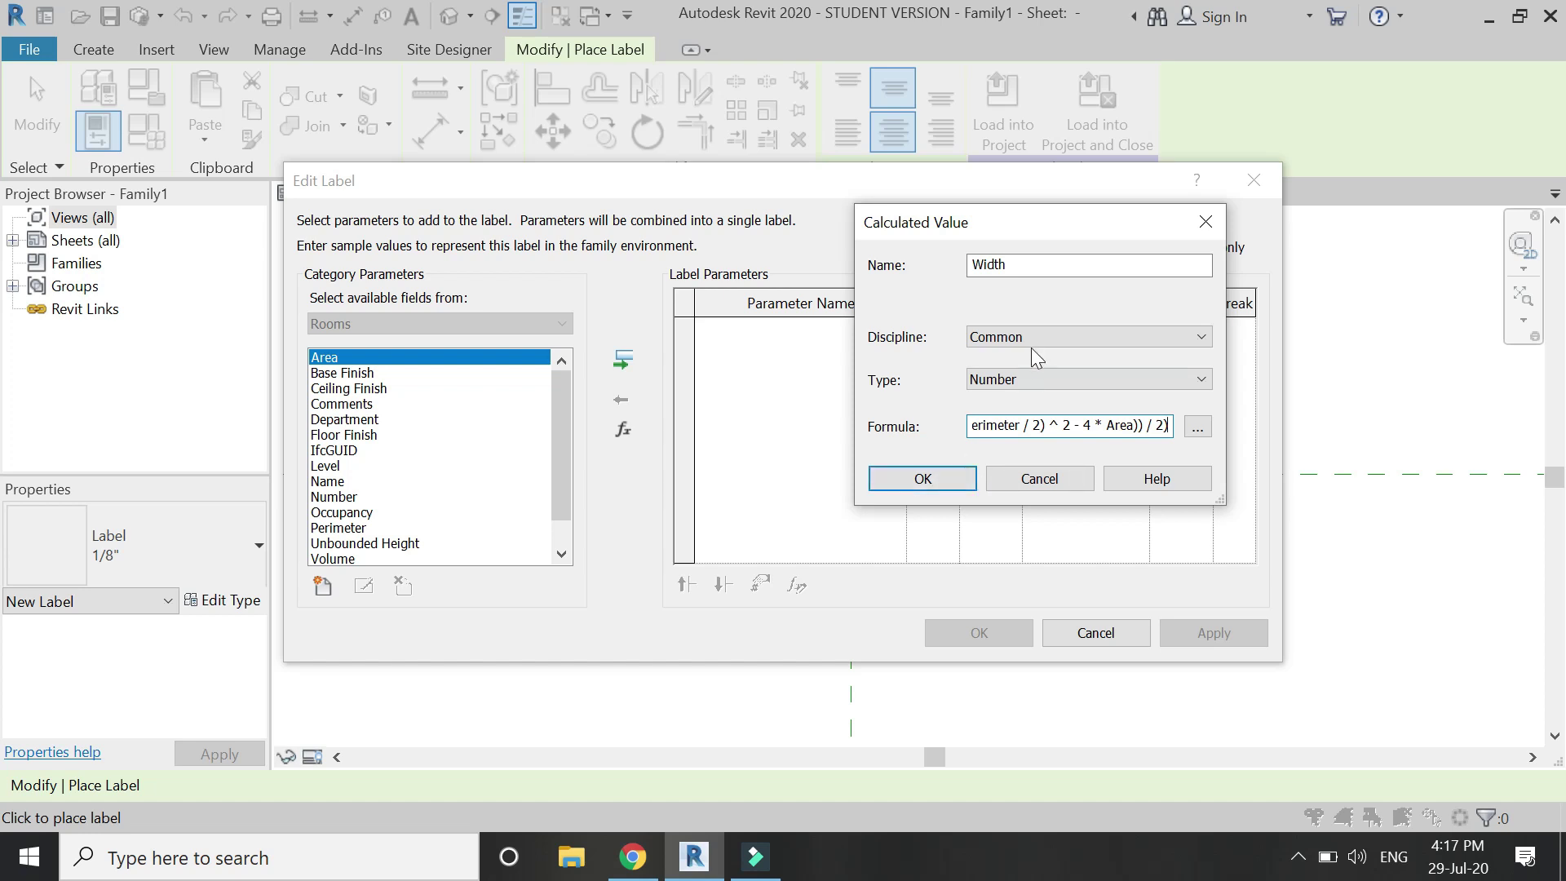
Set the Width calculated value's type to Length and give the Width label parameter the suffix "x".
left_click(1016, 383)
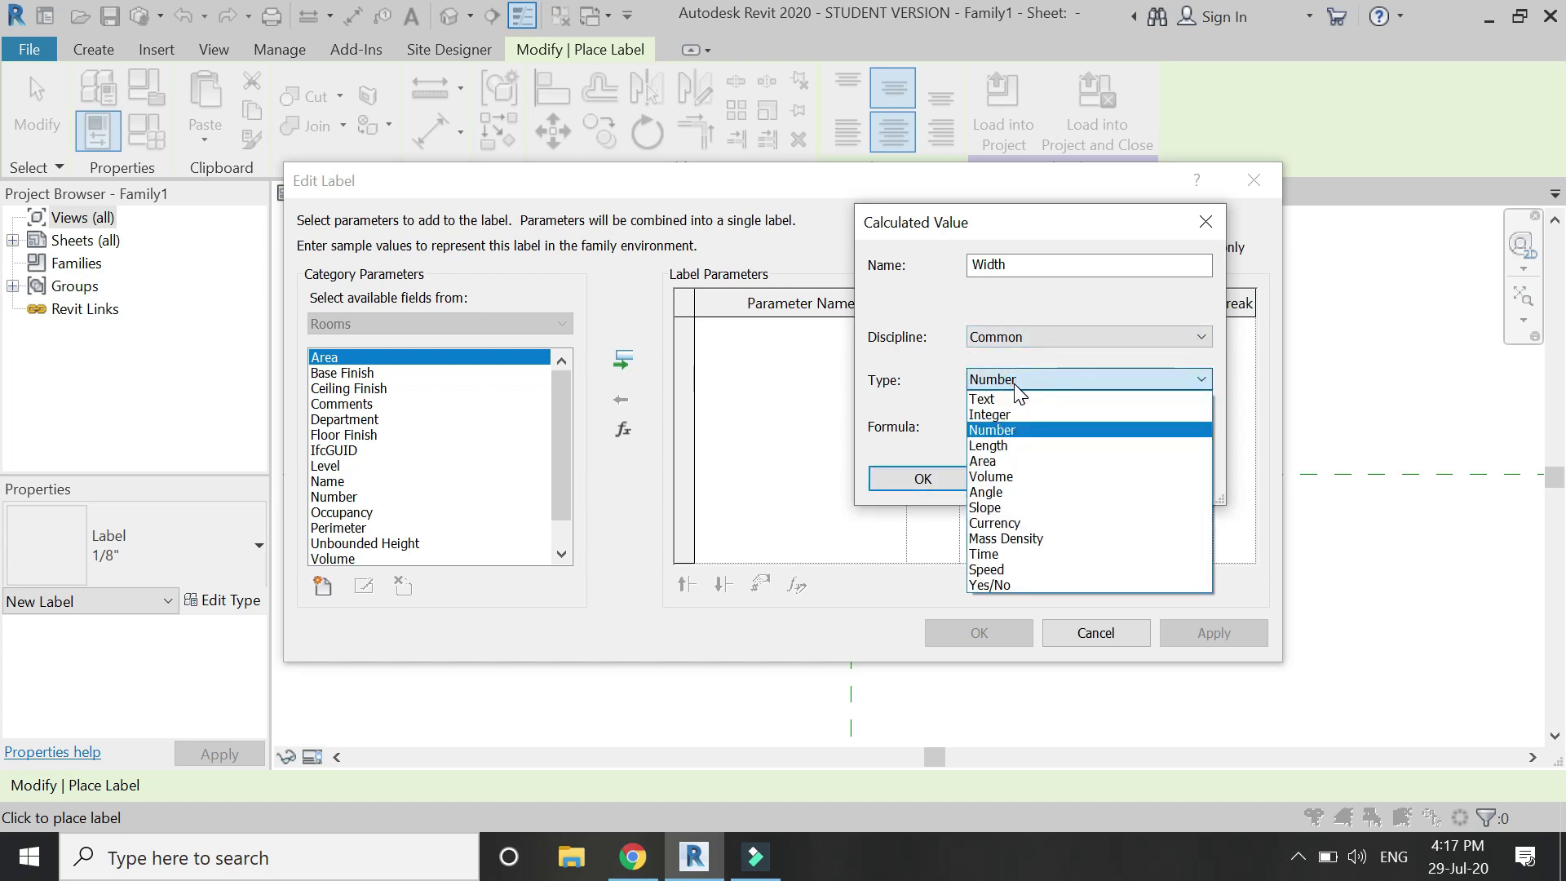
left_click(1006, 443)
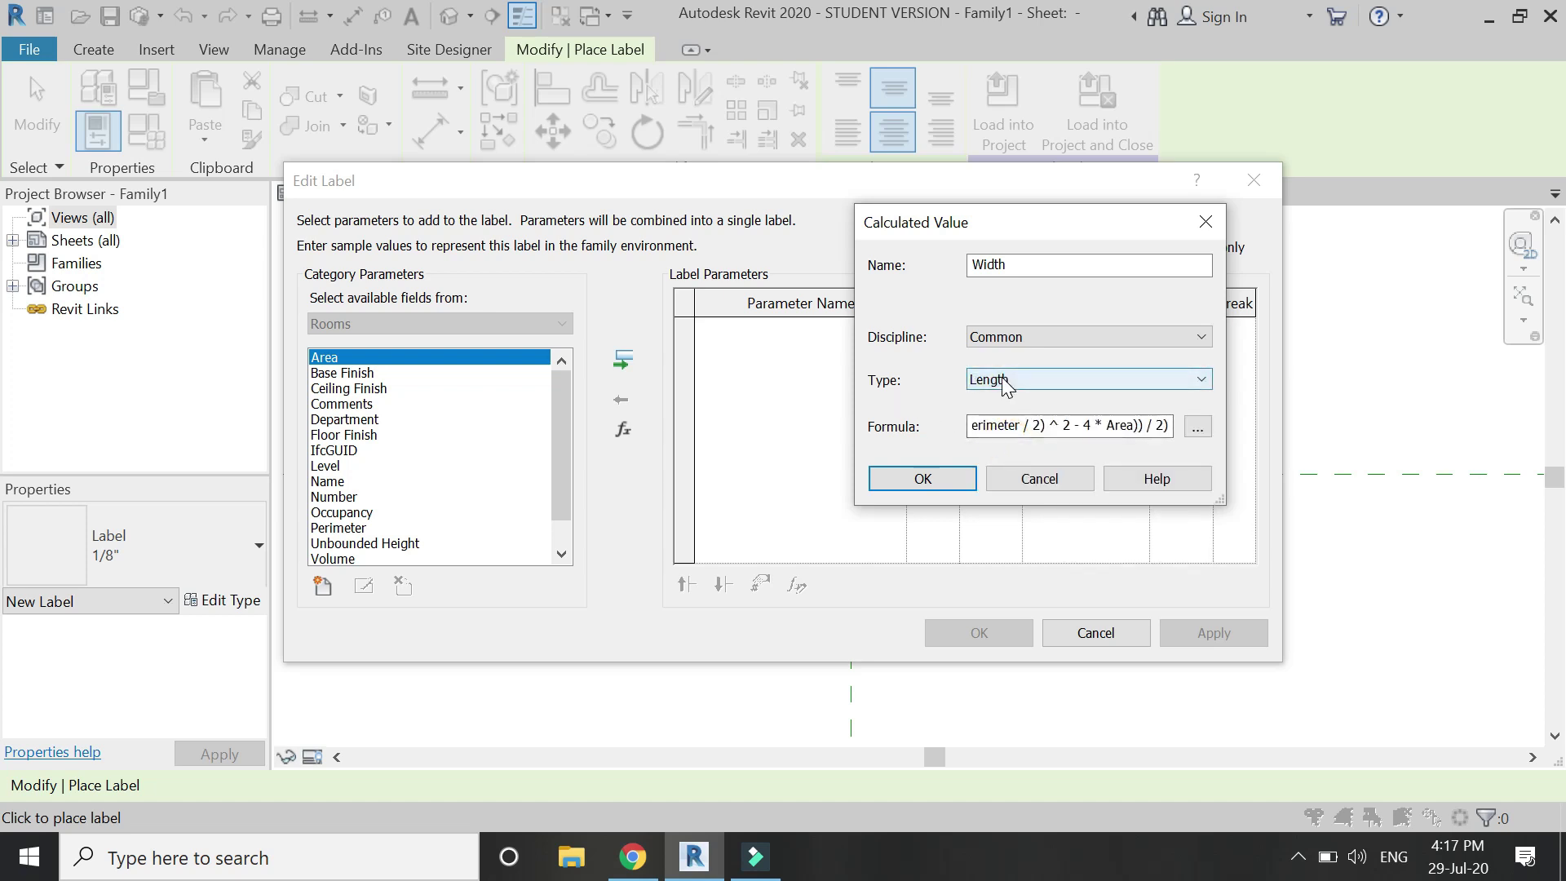
left_click(952, 479)
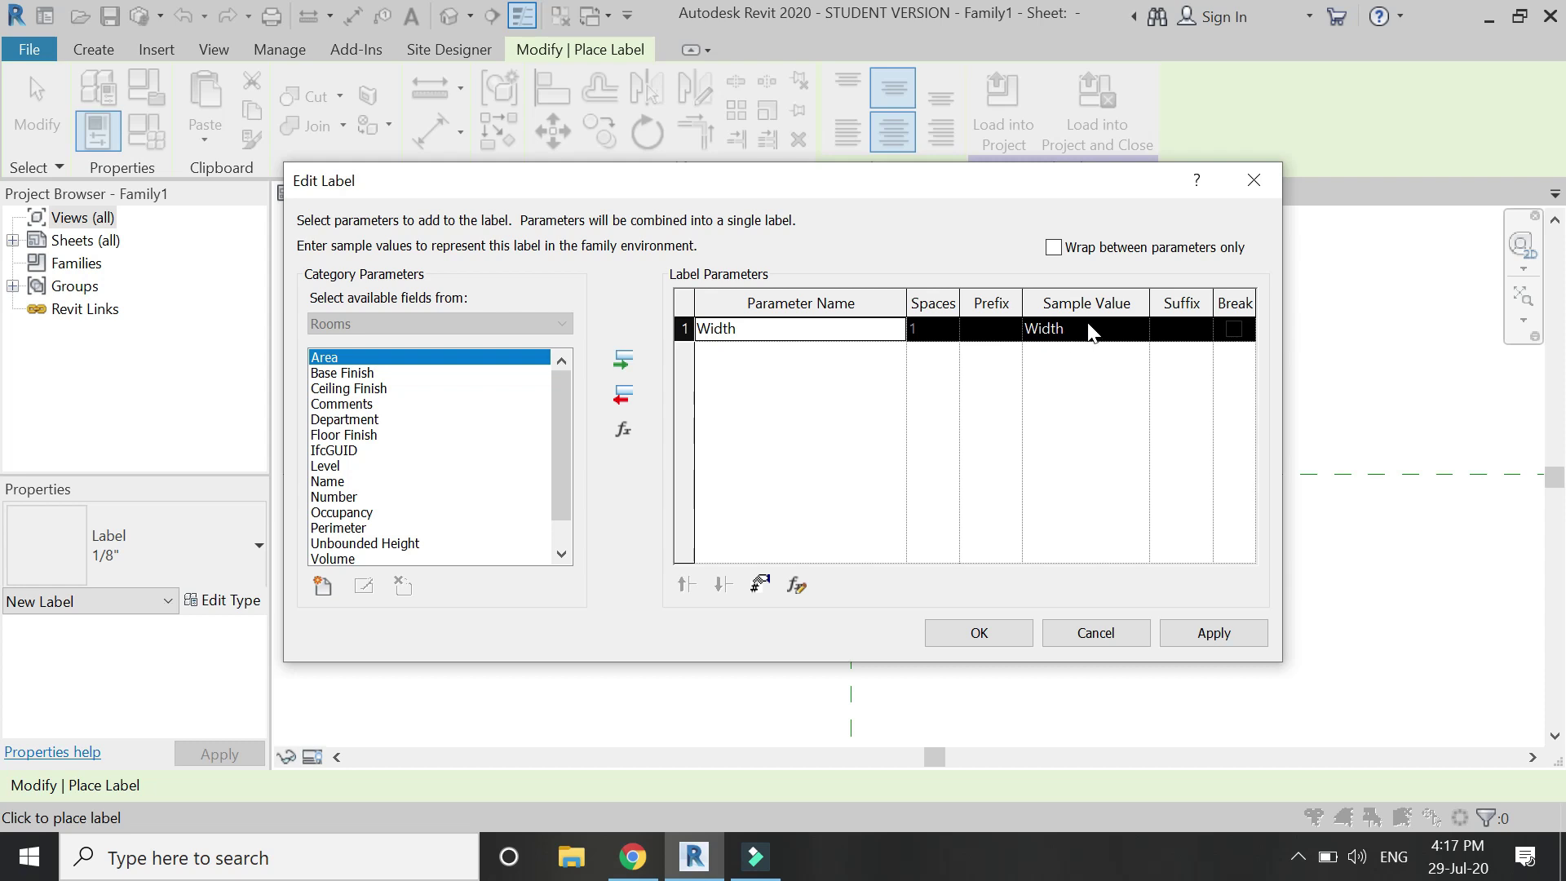
left_click(1153, 329)
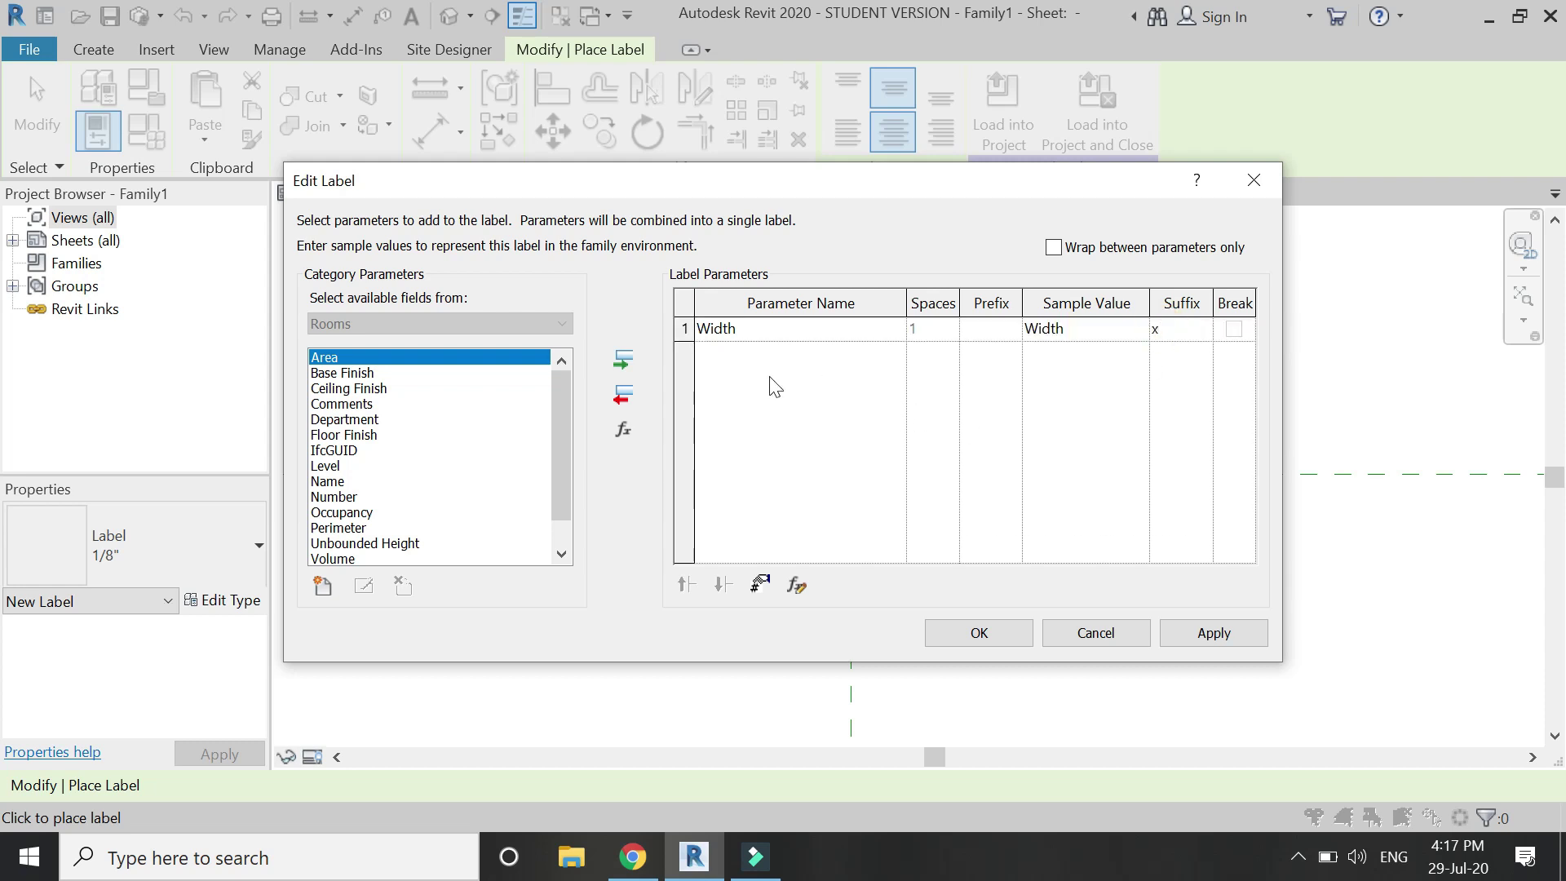
Add a calculated value named Lenght to the label, with type Length and formula Area/Width, and finish placing the label.
left_click(614, 435)
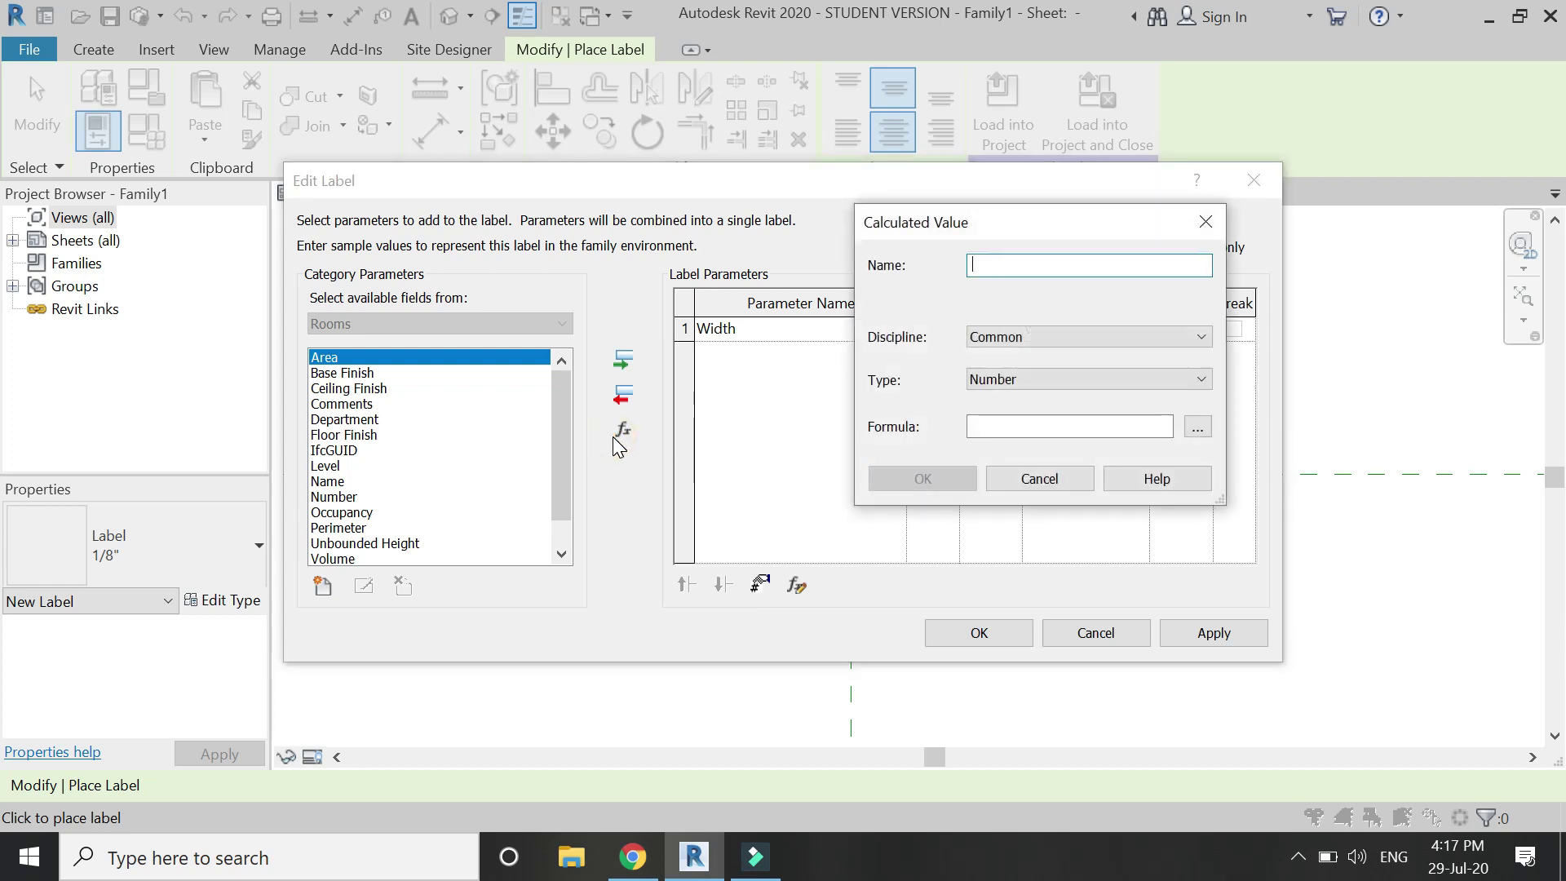
type("Lenght")
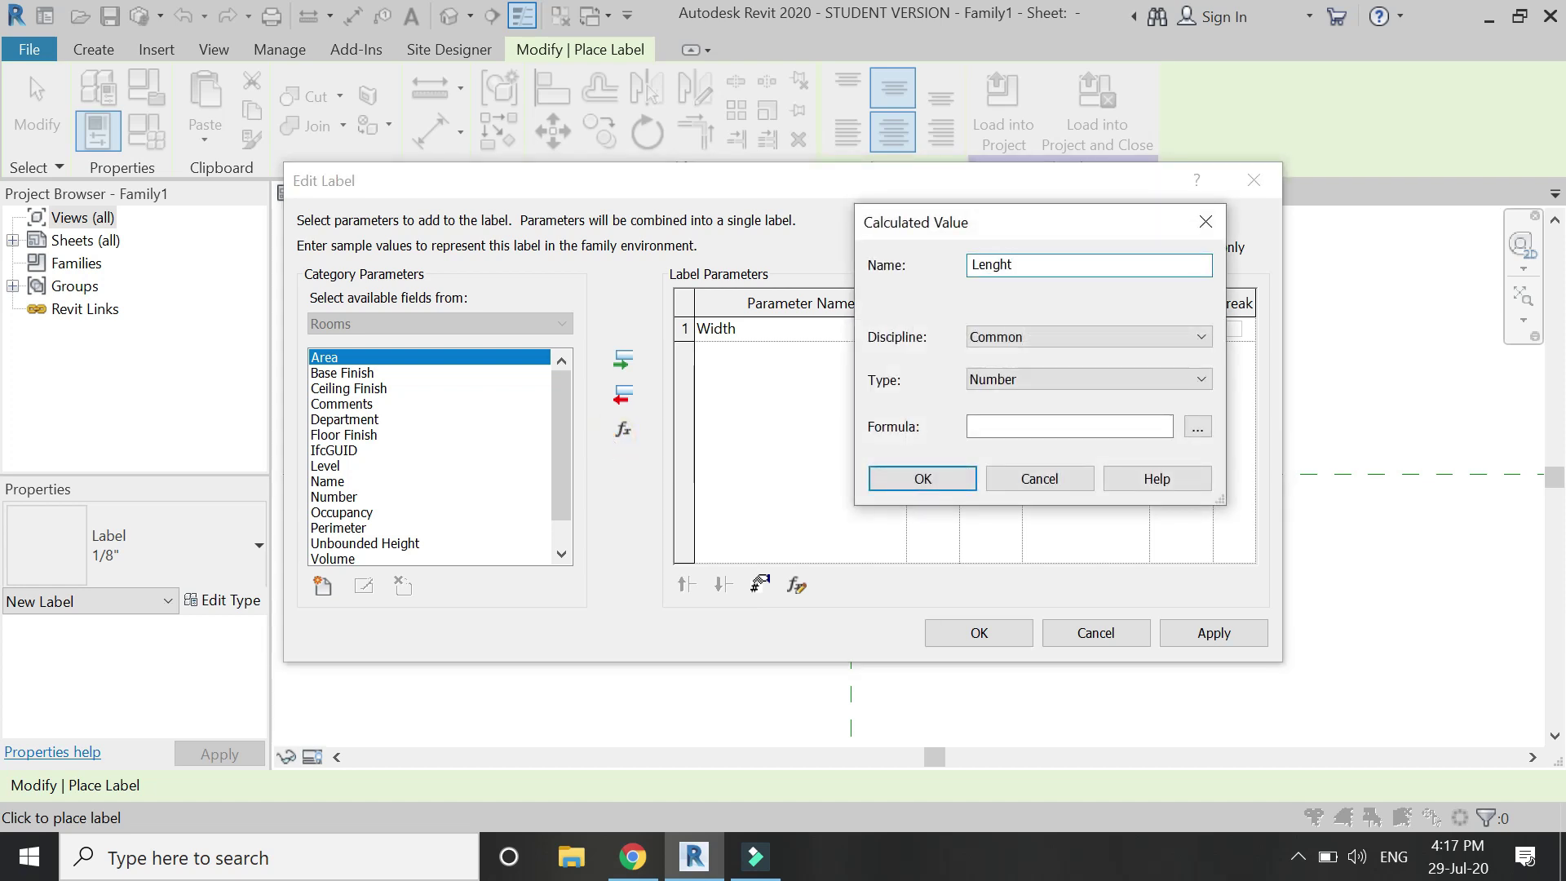
left_click(989, 423)
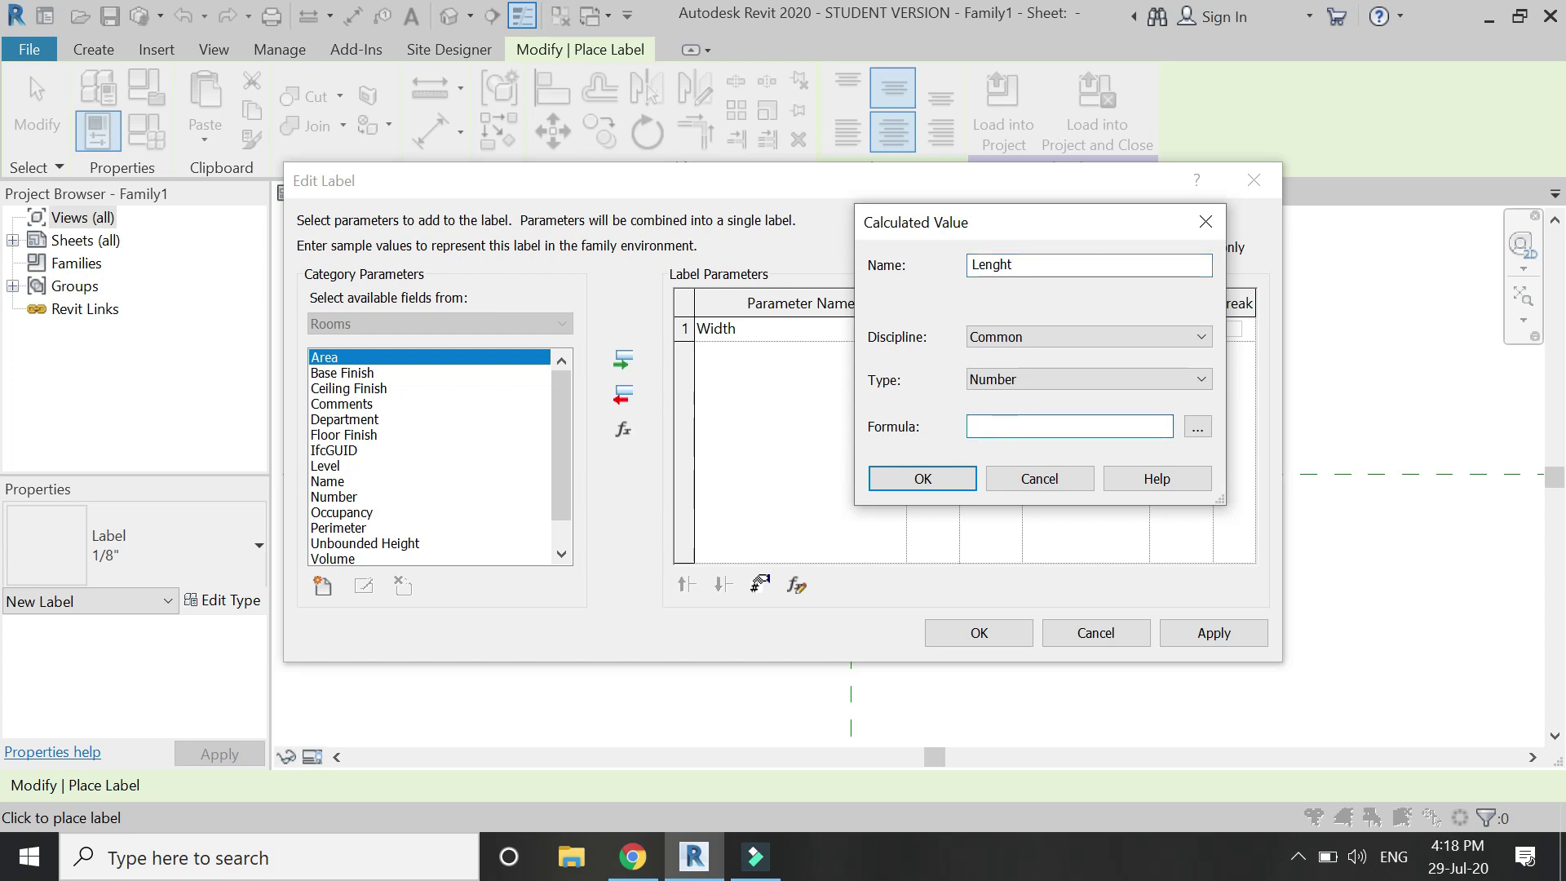
left_click(1012, 377)
left_click(989, 445)
left_click(989, 425)
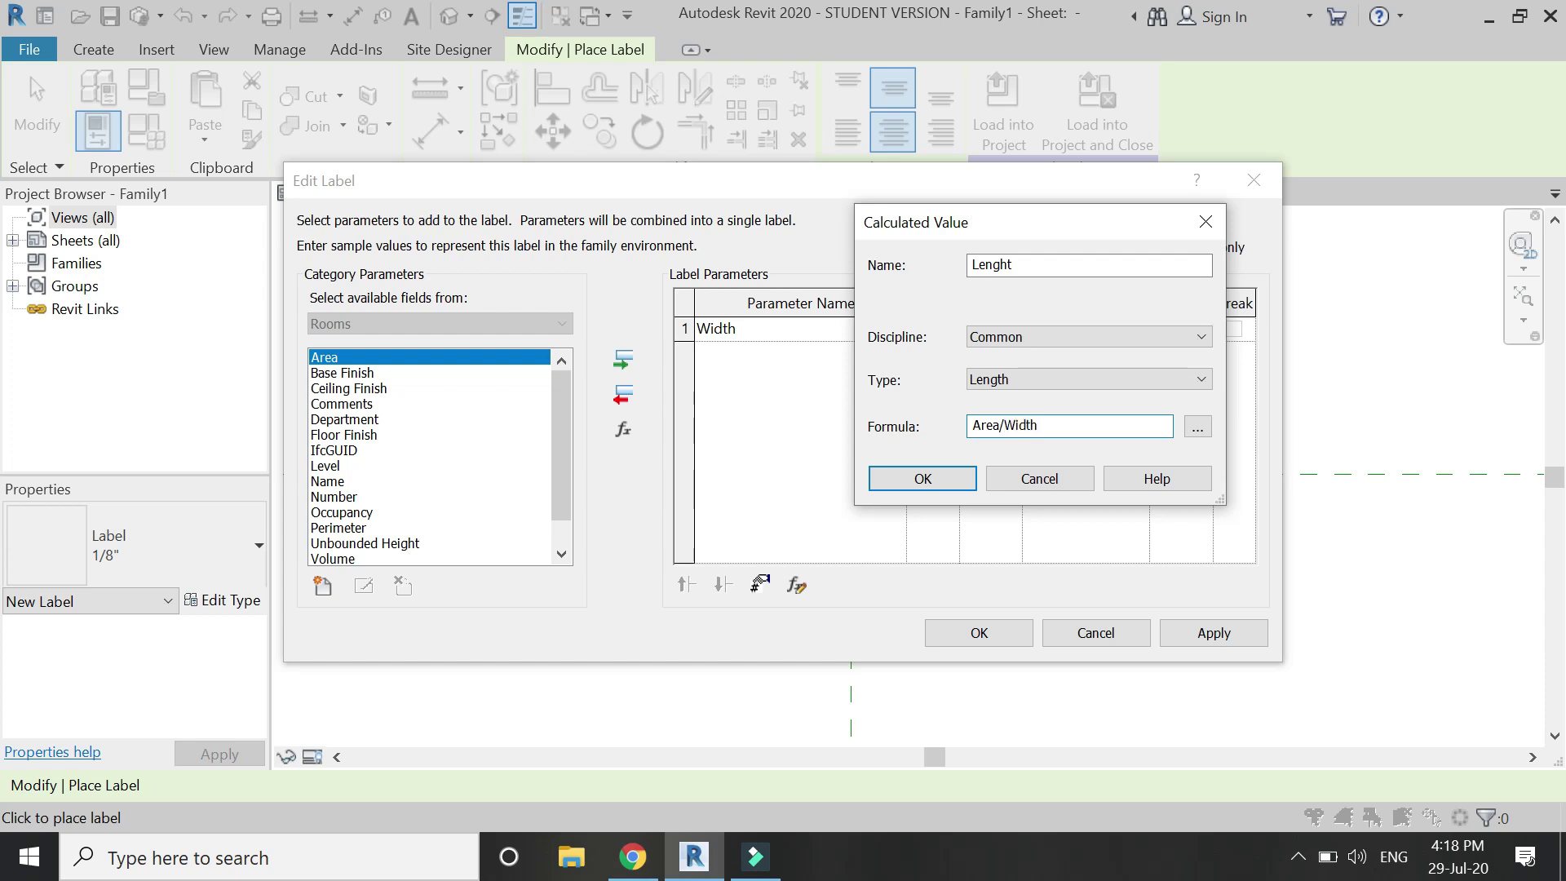
left_click(952, 486)
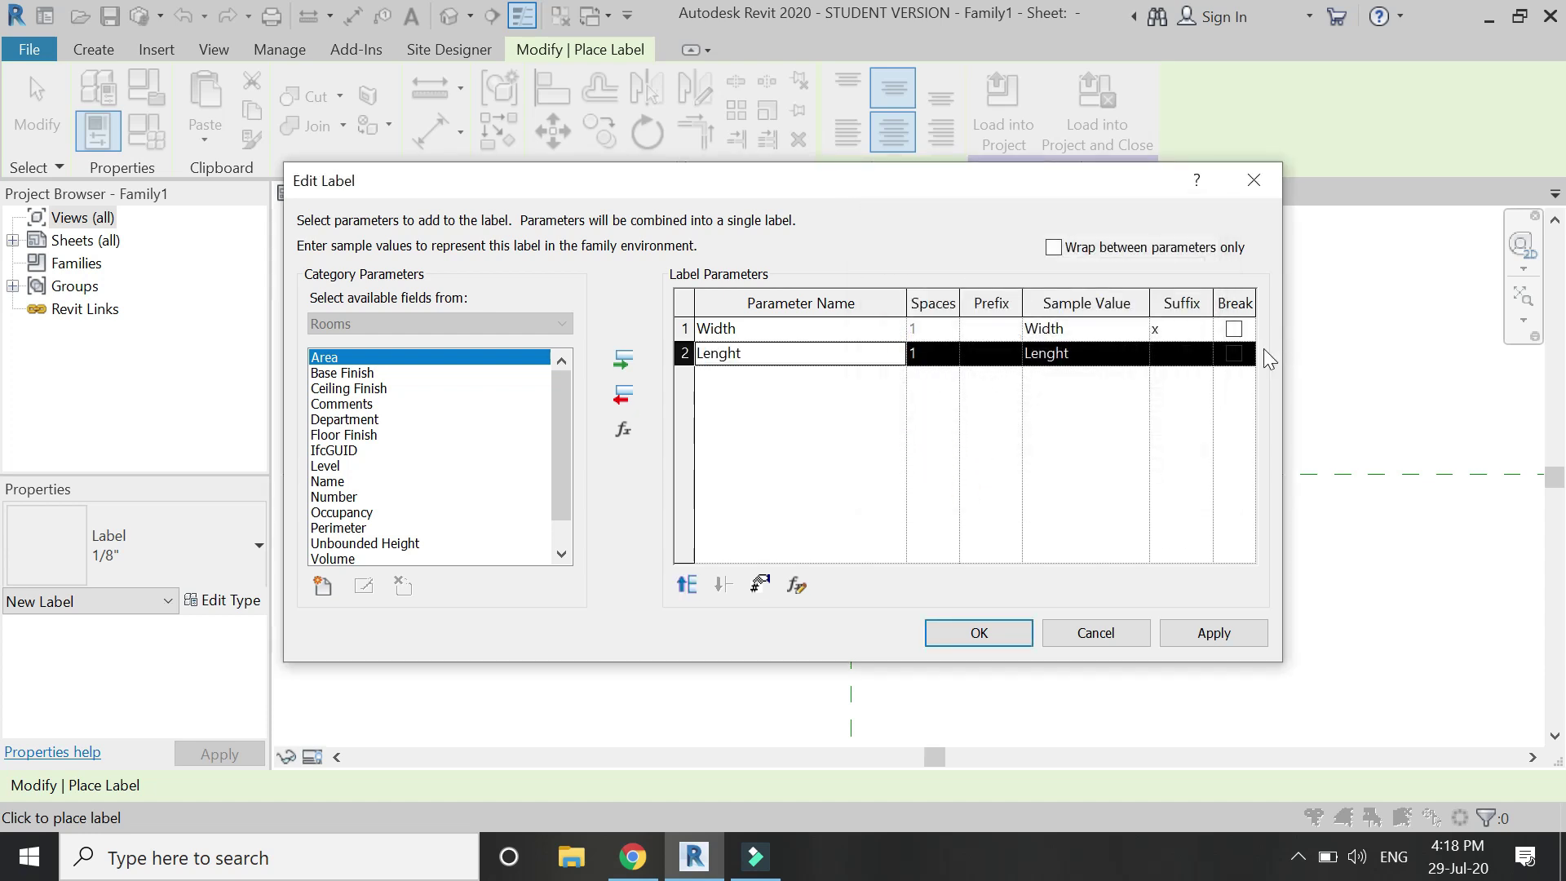
left_click(1001, 638)
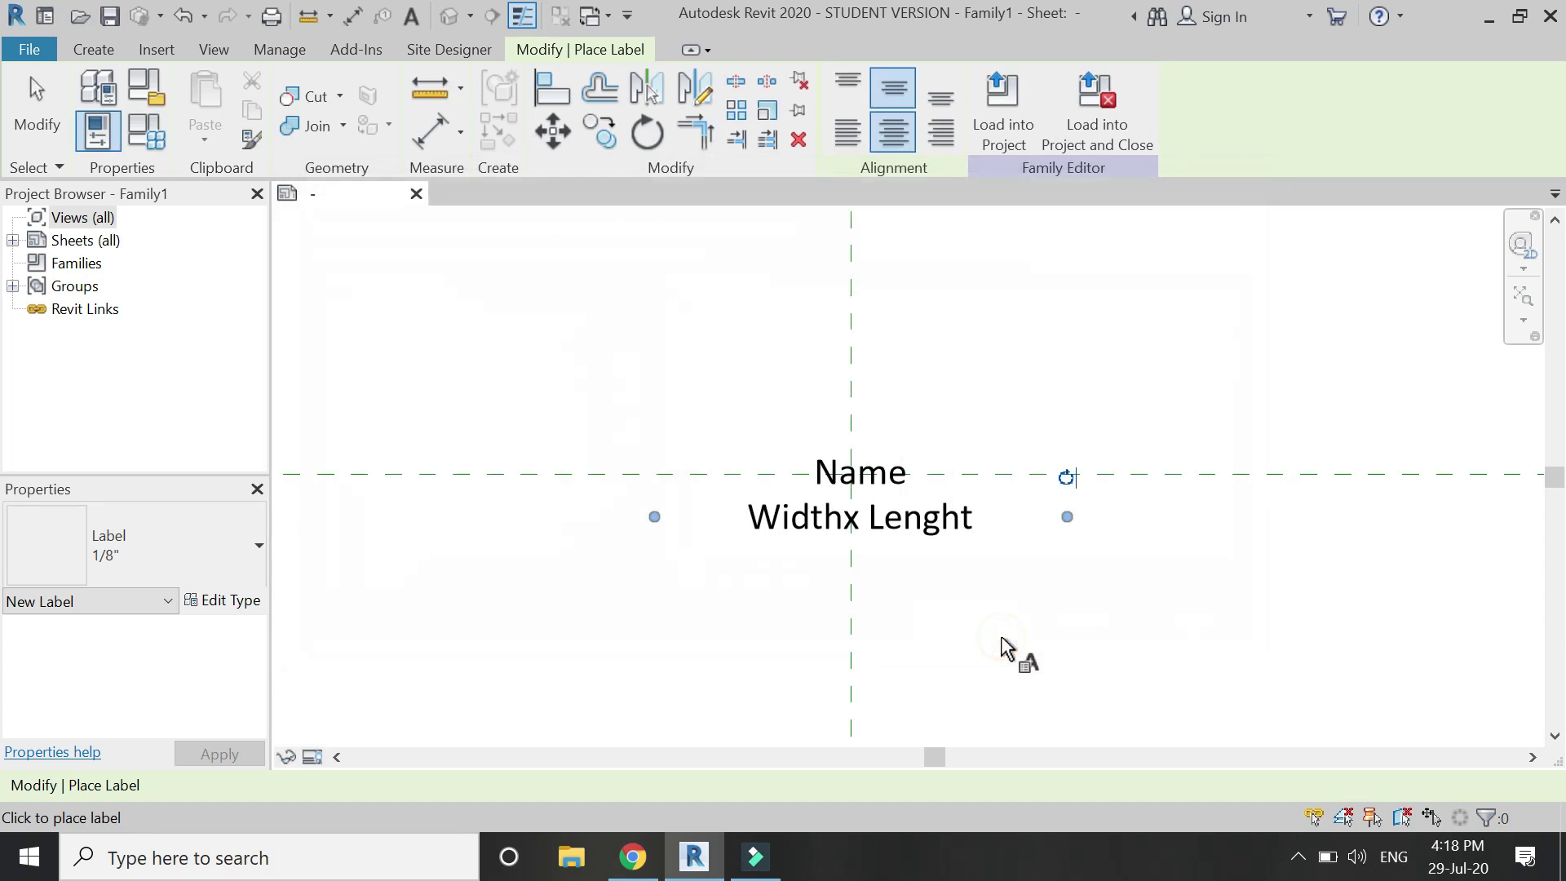
scroll(873, 530, "up", 3)
key("Escape")
Edit the dimension label below Name to put a space before the "x" suffix of the Width parameter.
left_click(902, 516)
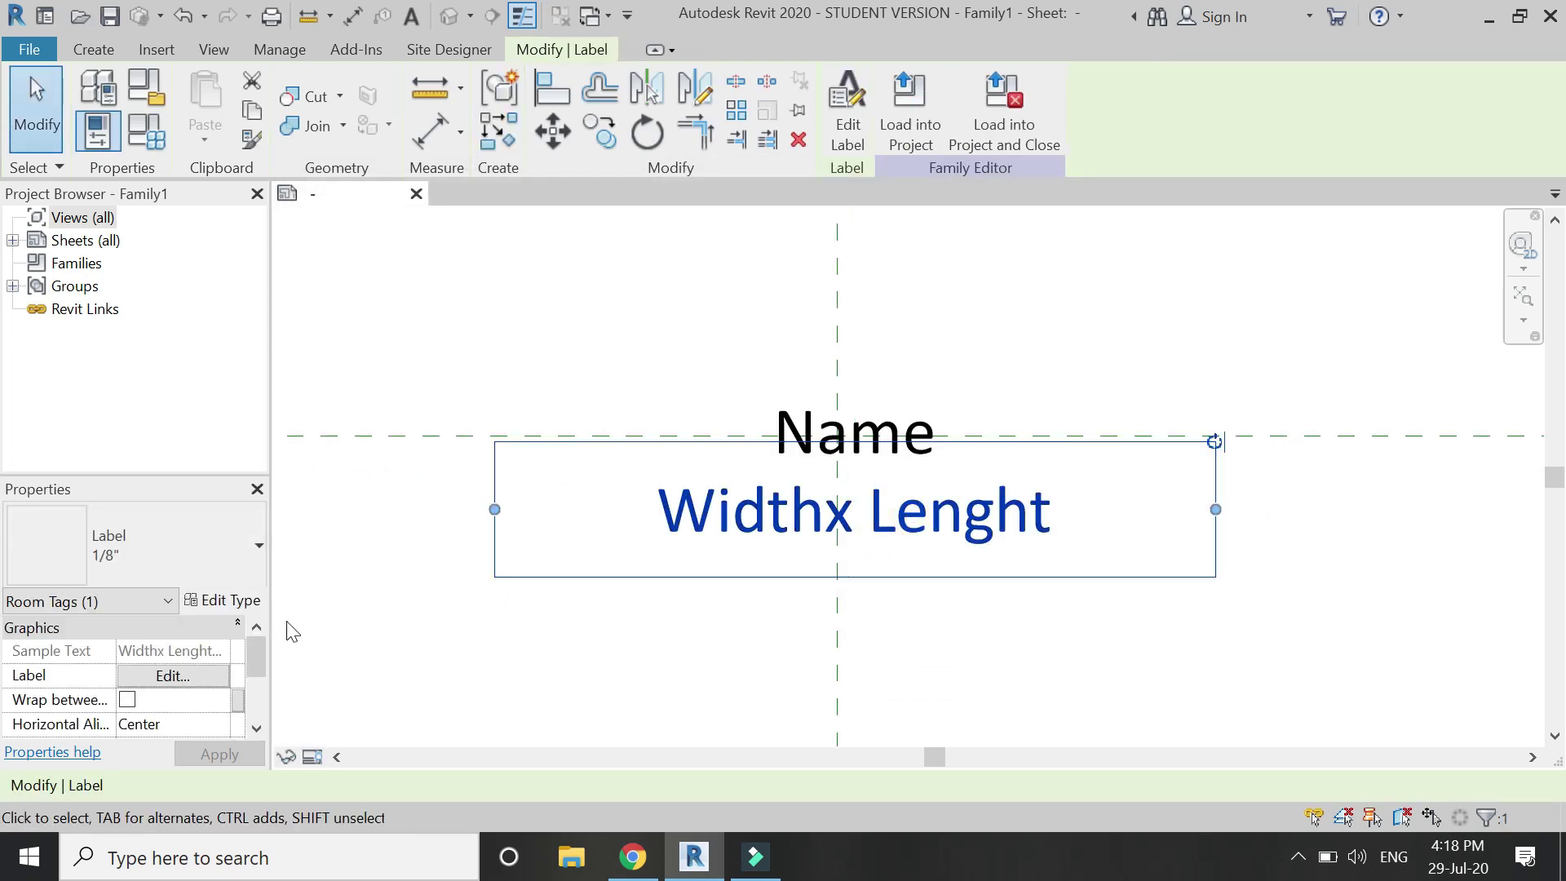
left_click(237, 600)
key("Escape")
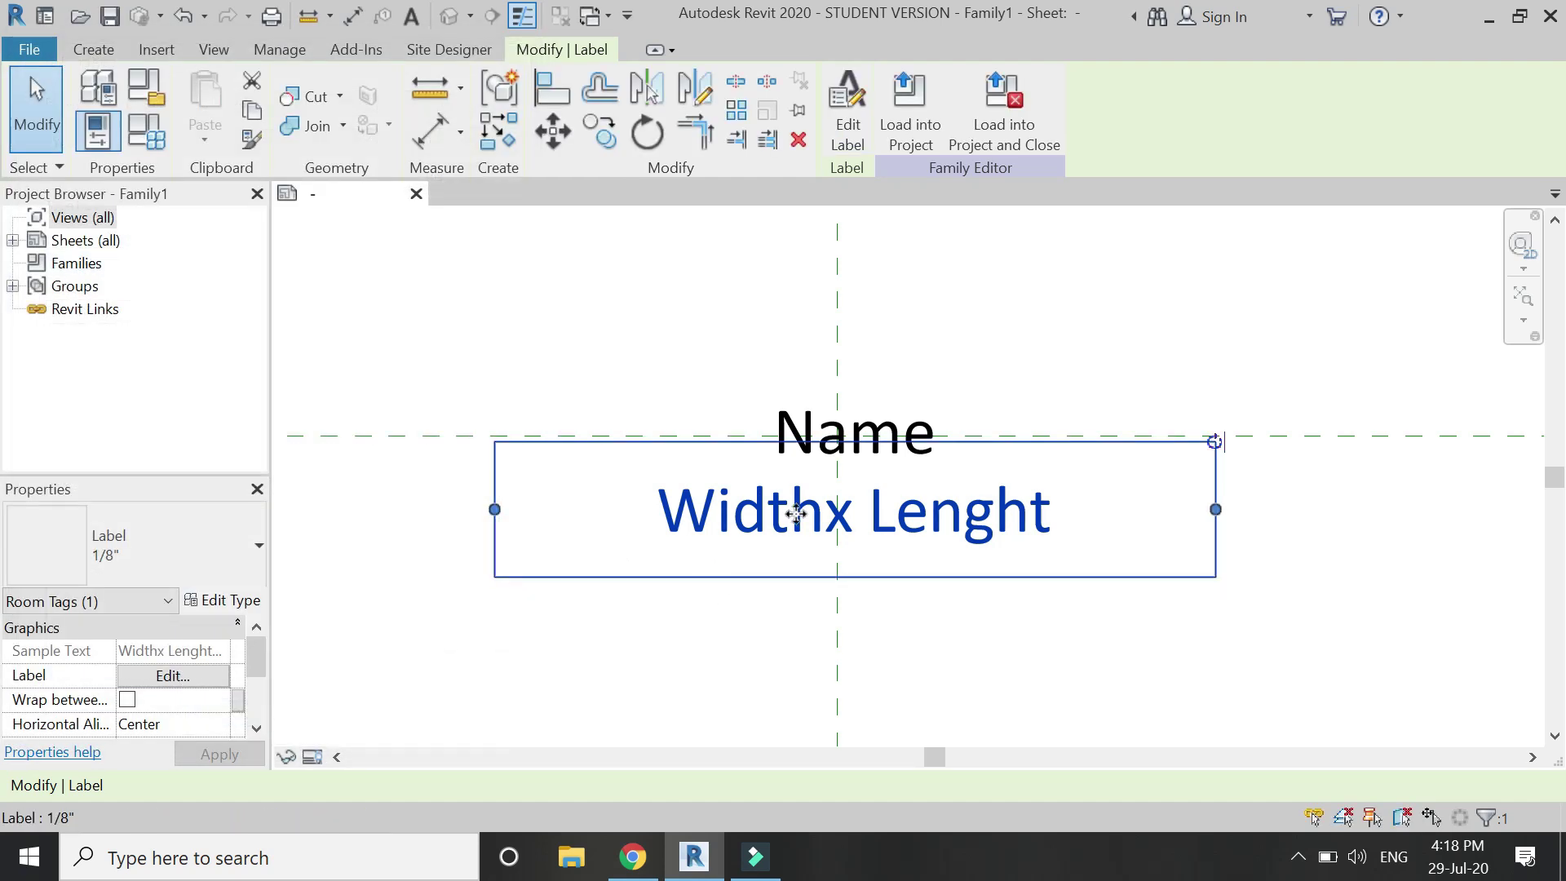
left_click(202, 674)
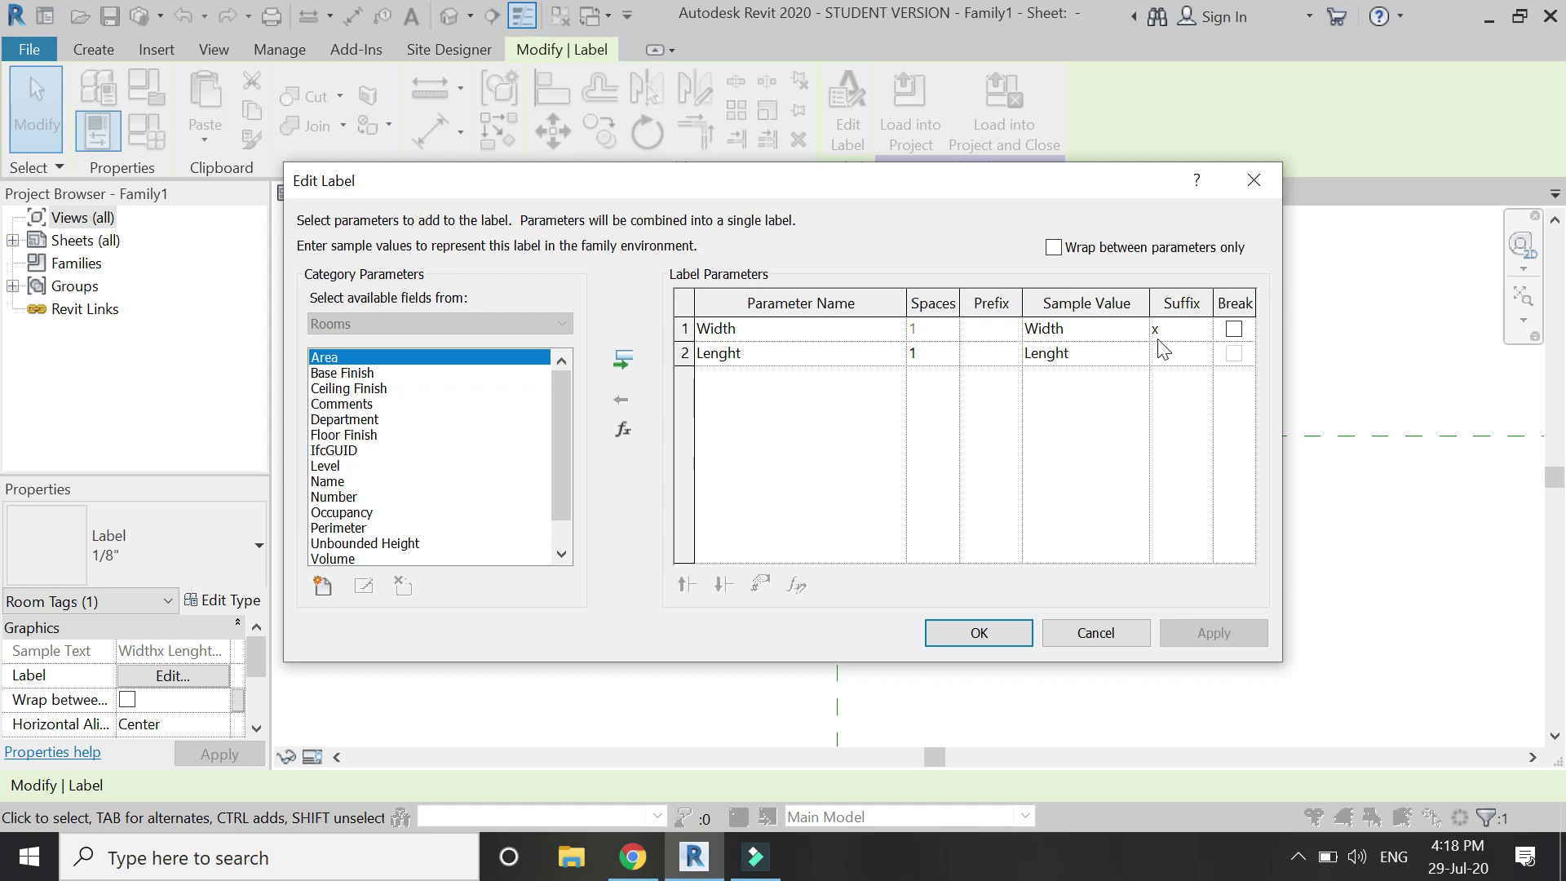
left_click(1157, 328)
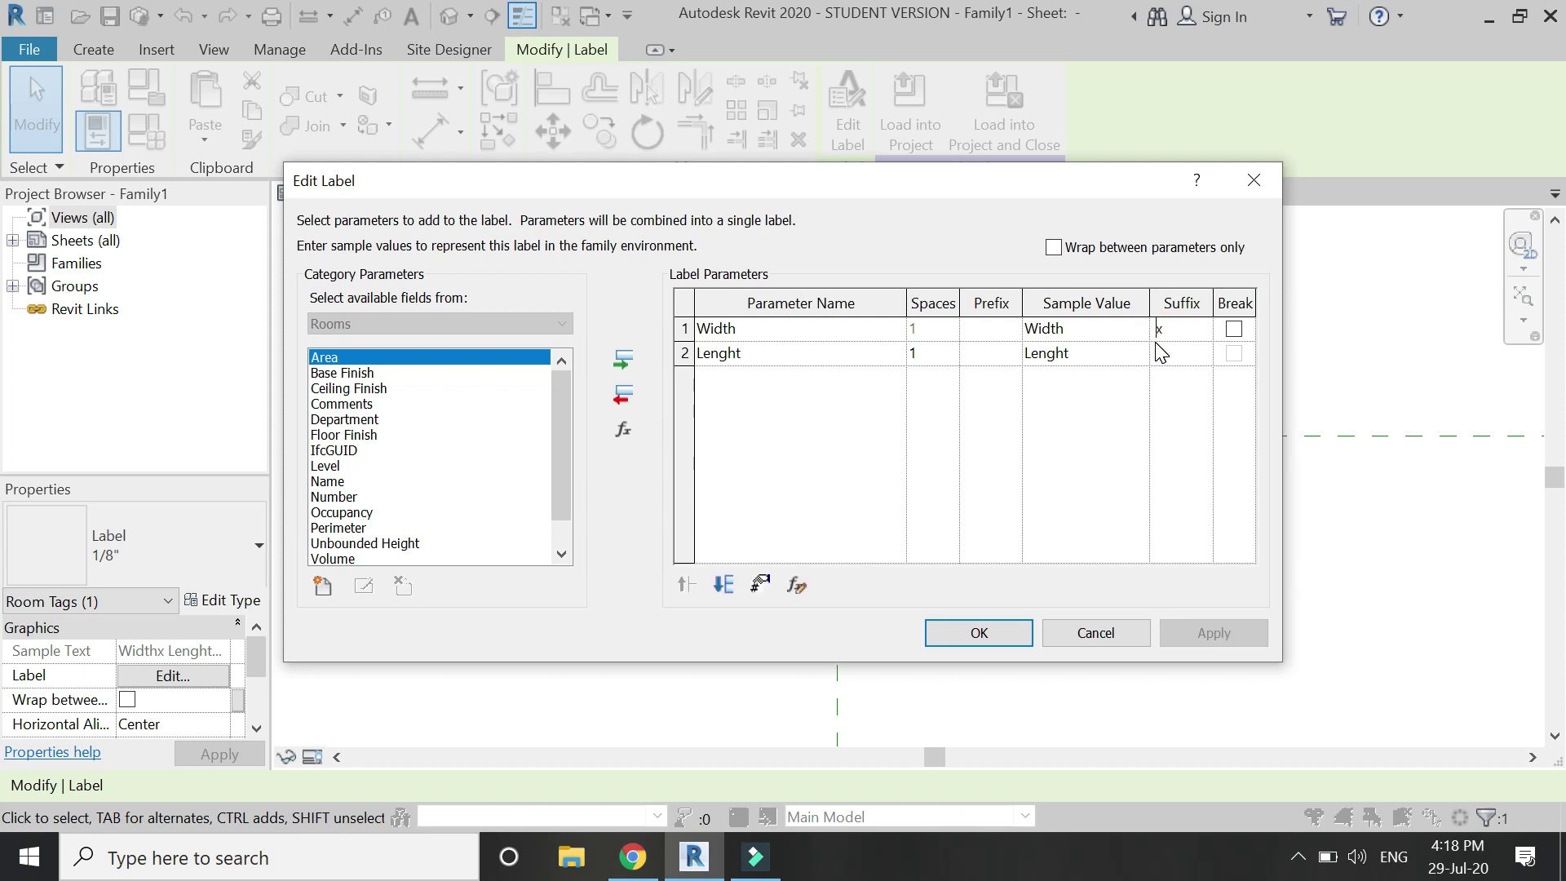
left_click(983, 634)
scroll(923, 622, "down", 2)
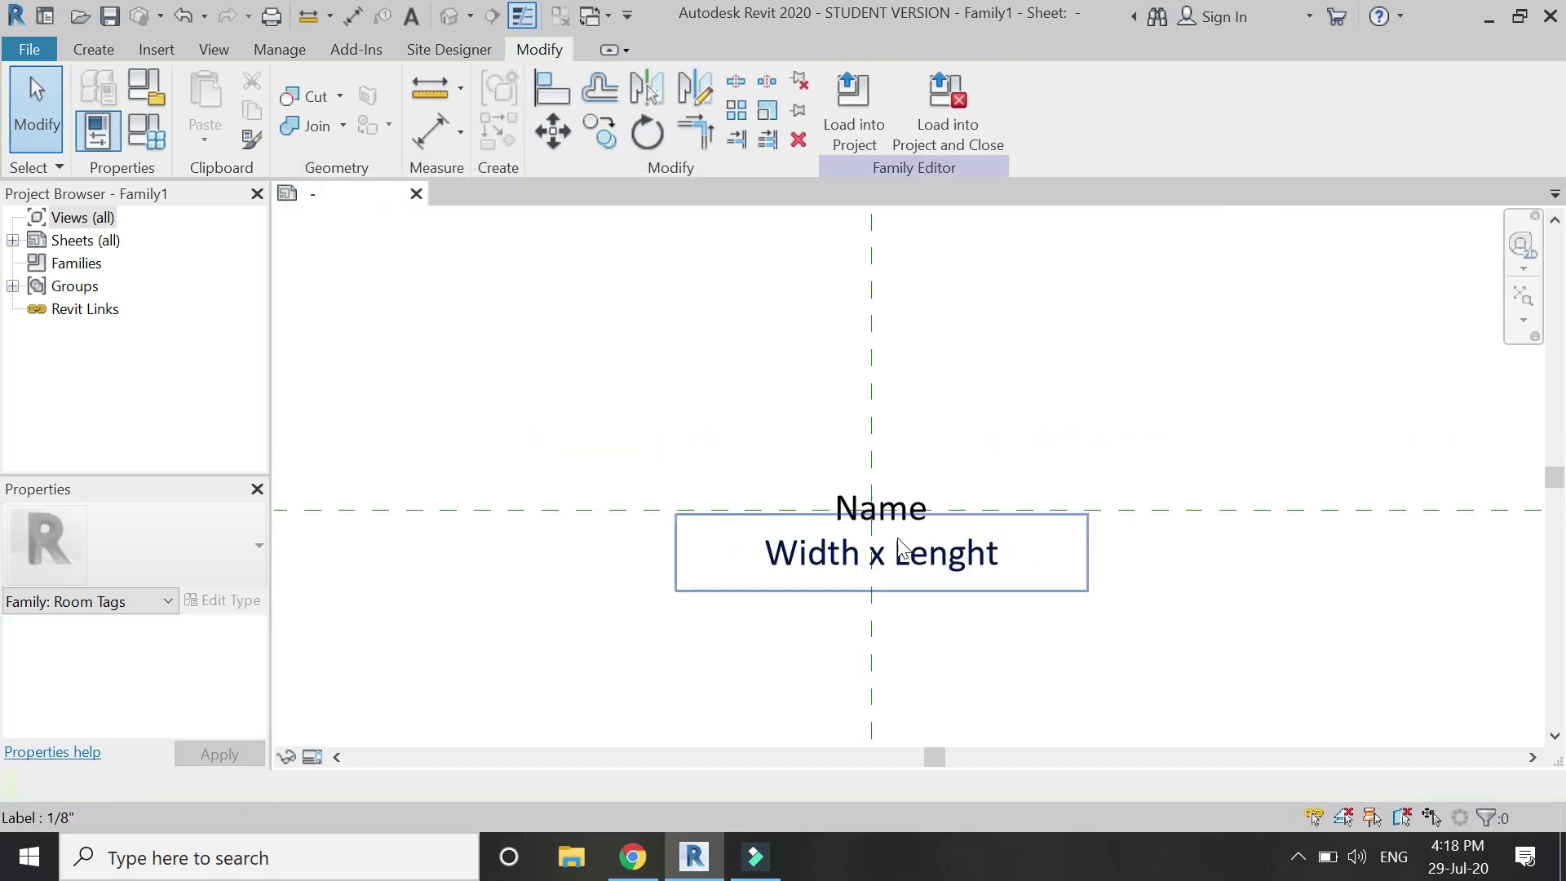
scroll(903, 532, "up", 2)
left_click(896, 500)
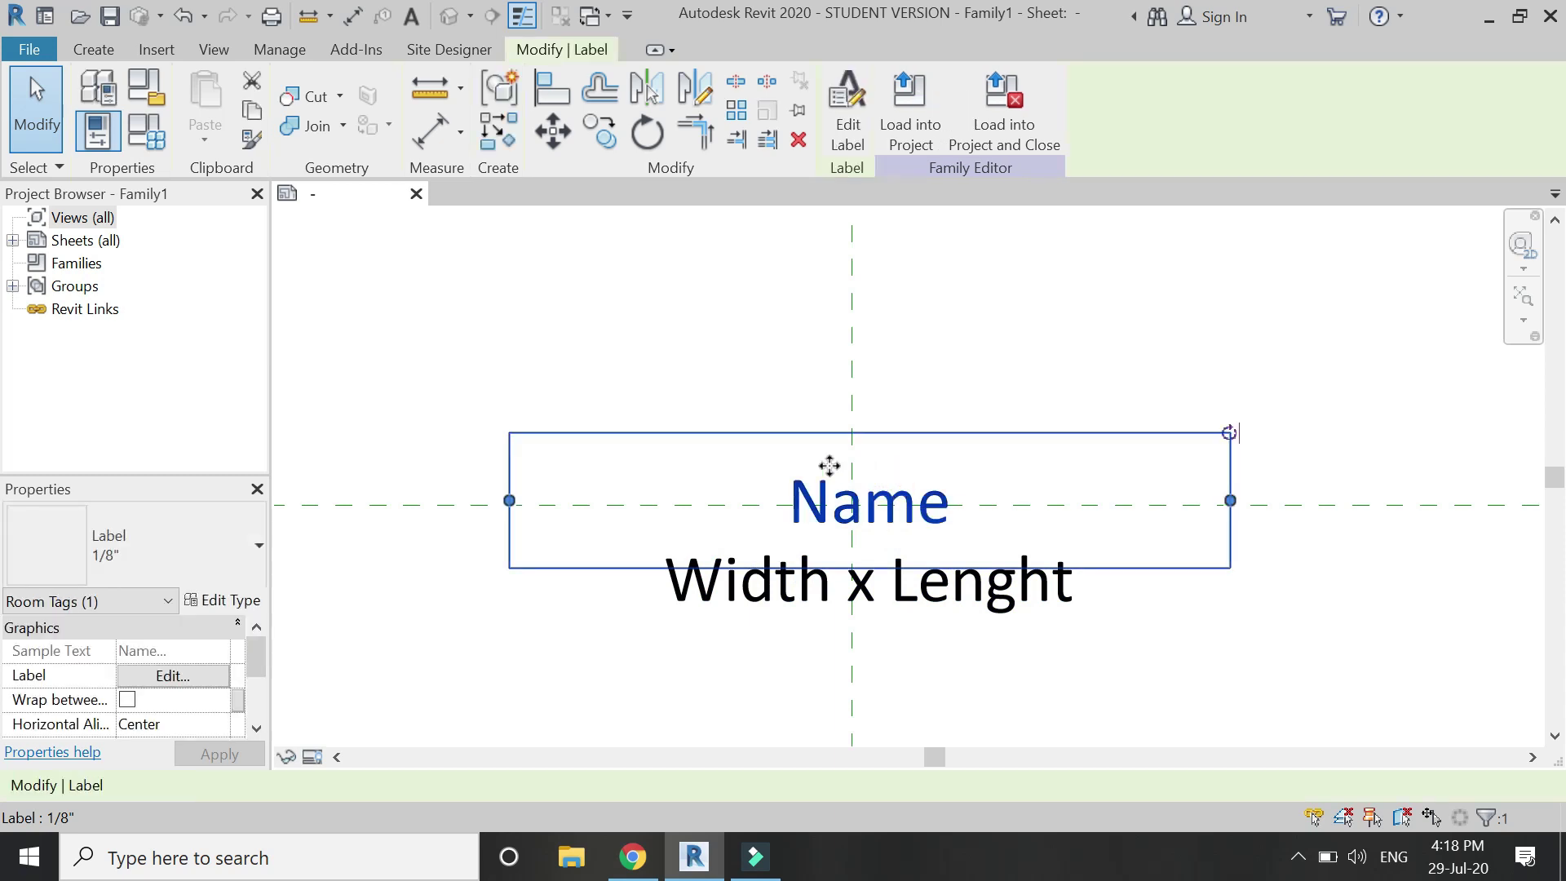
scroll(910, 476, "down", 2)
key("Escape")
scroll(968, 644, "down", 1)
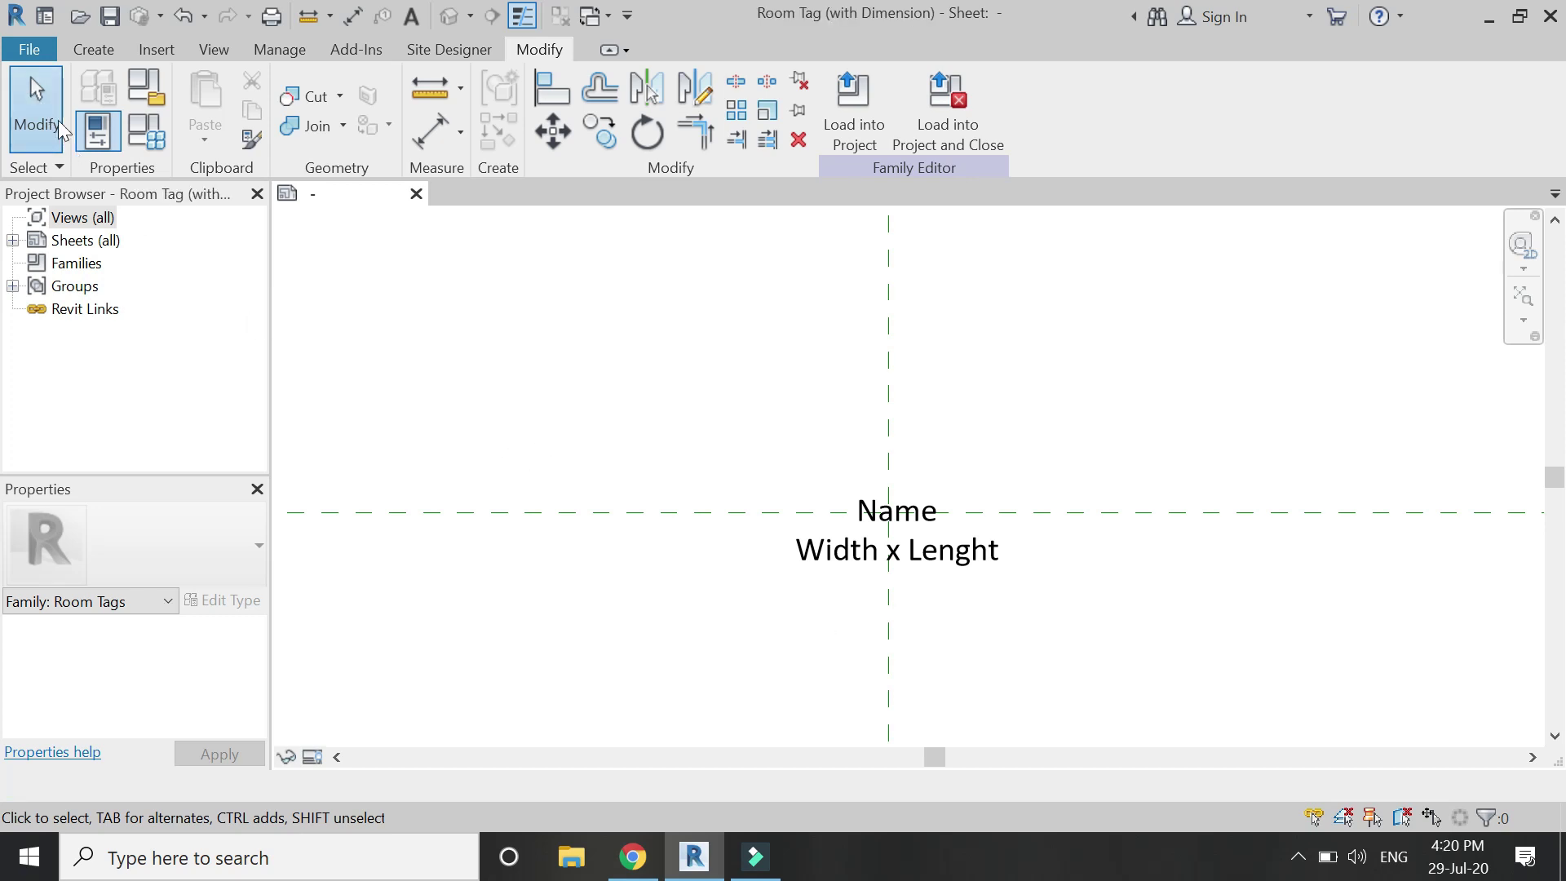
Open the project file room tags.rvt from the Revit Tutorial Files folder.
left_click(39, 52)
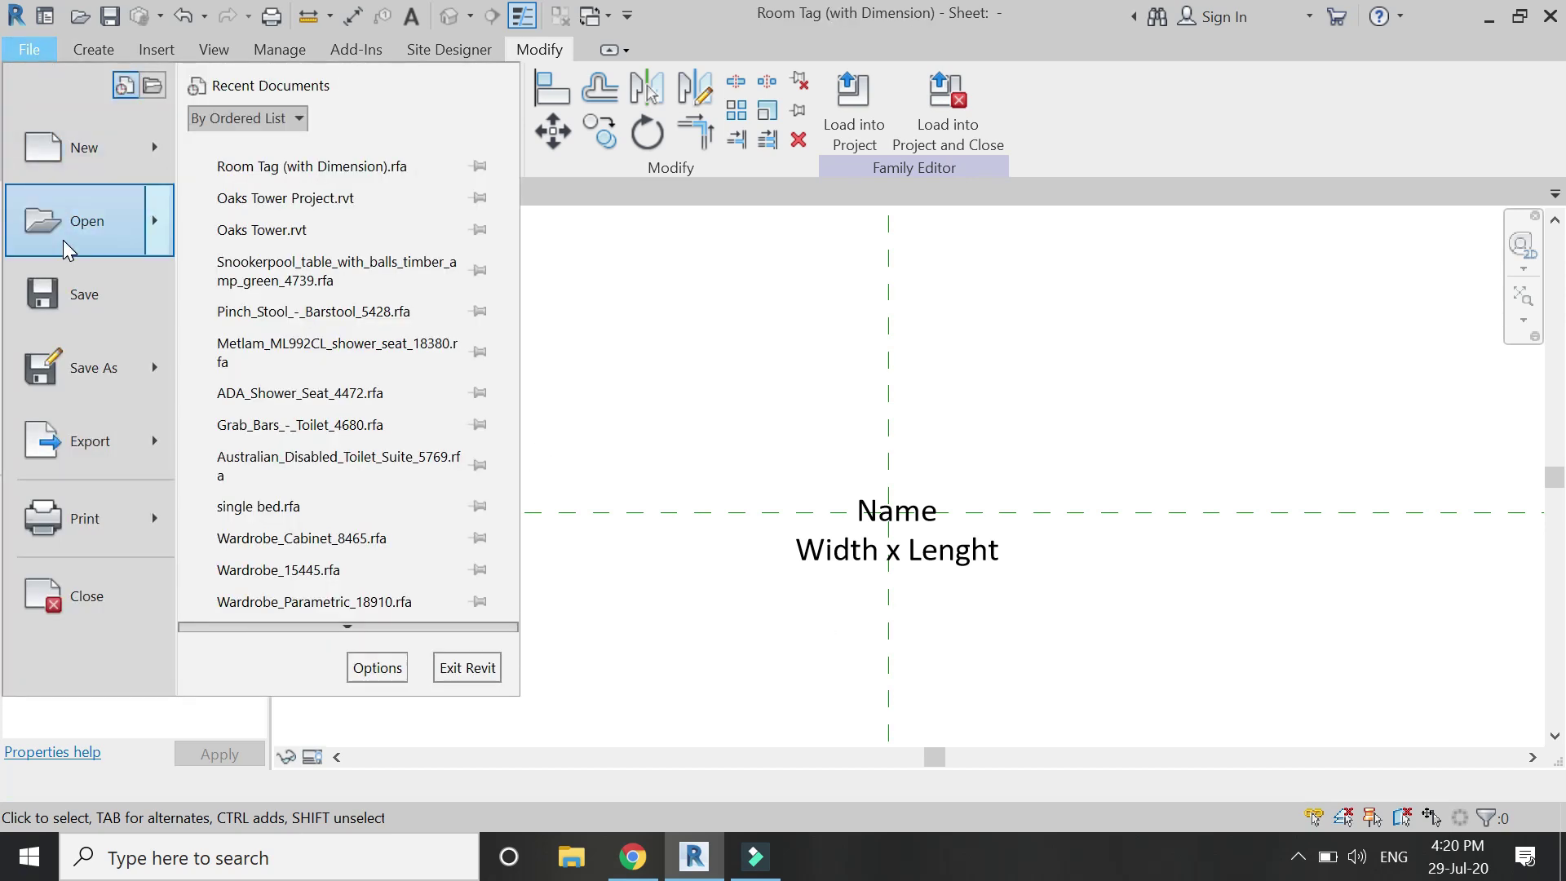
mouse_move(62, 240)
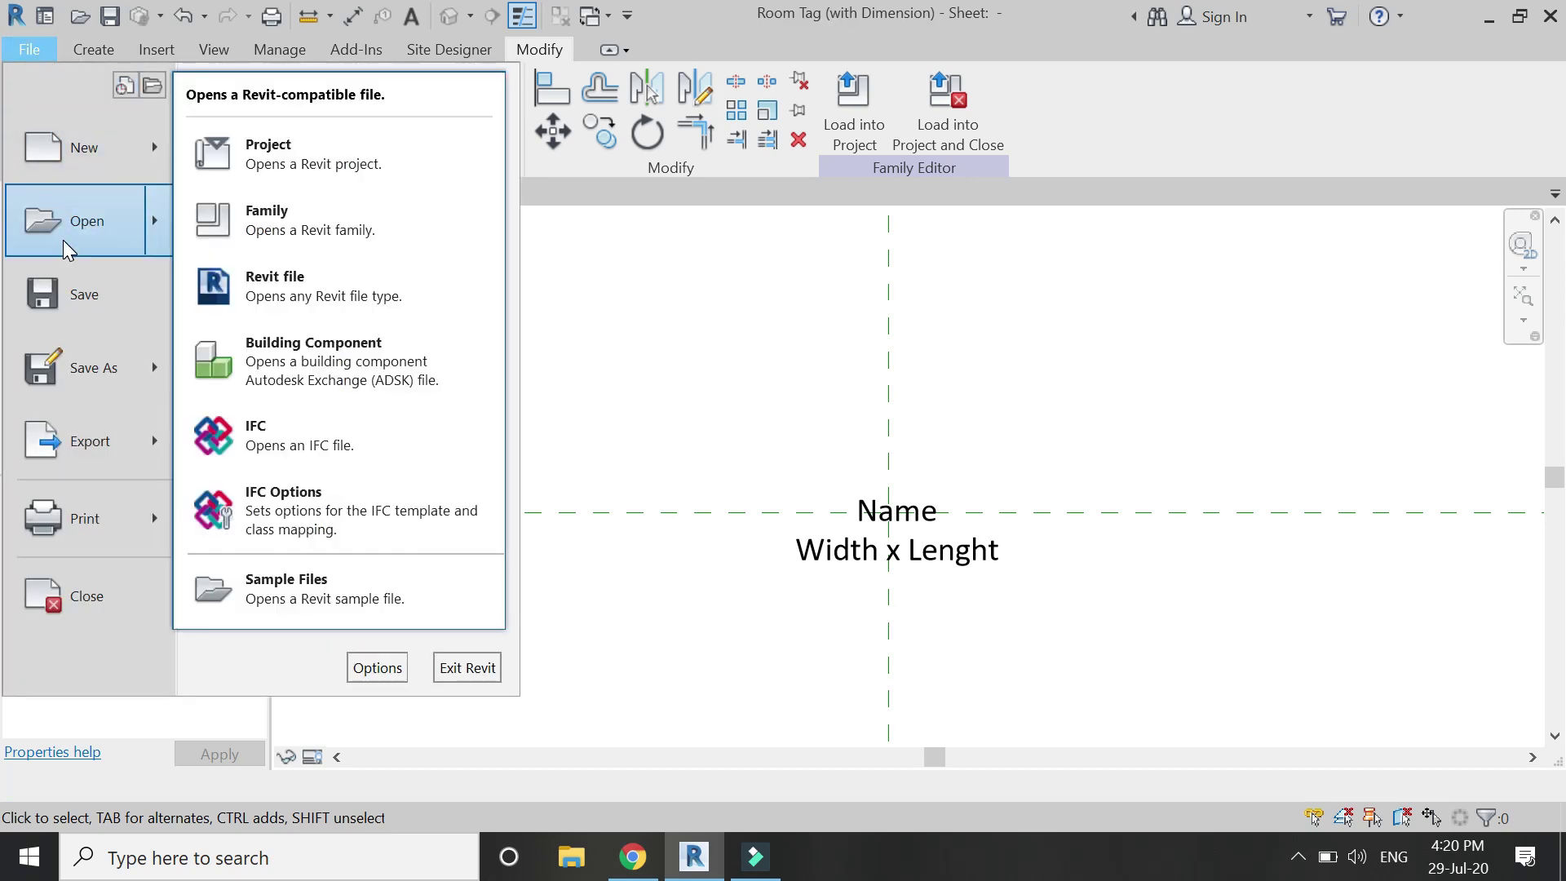
left_click(251, 162)
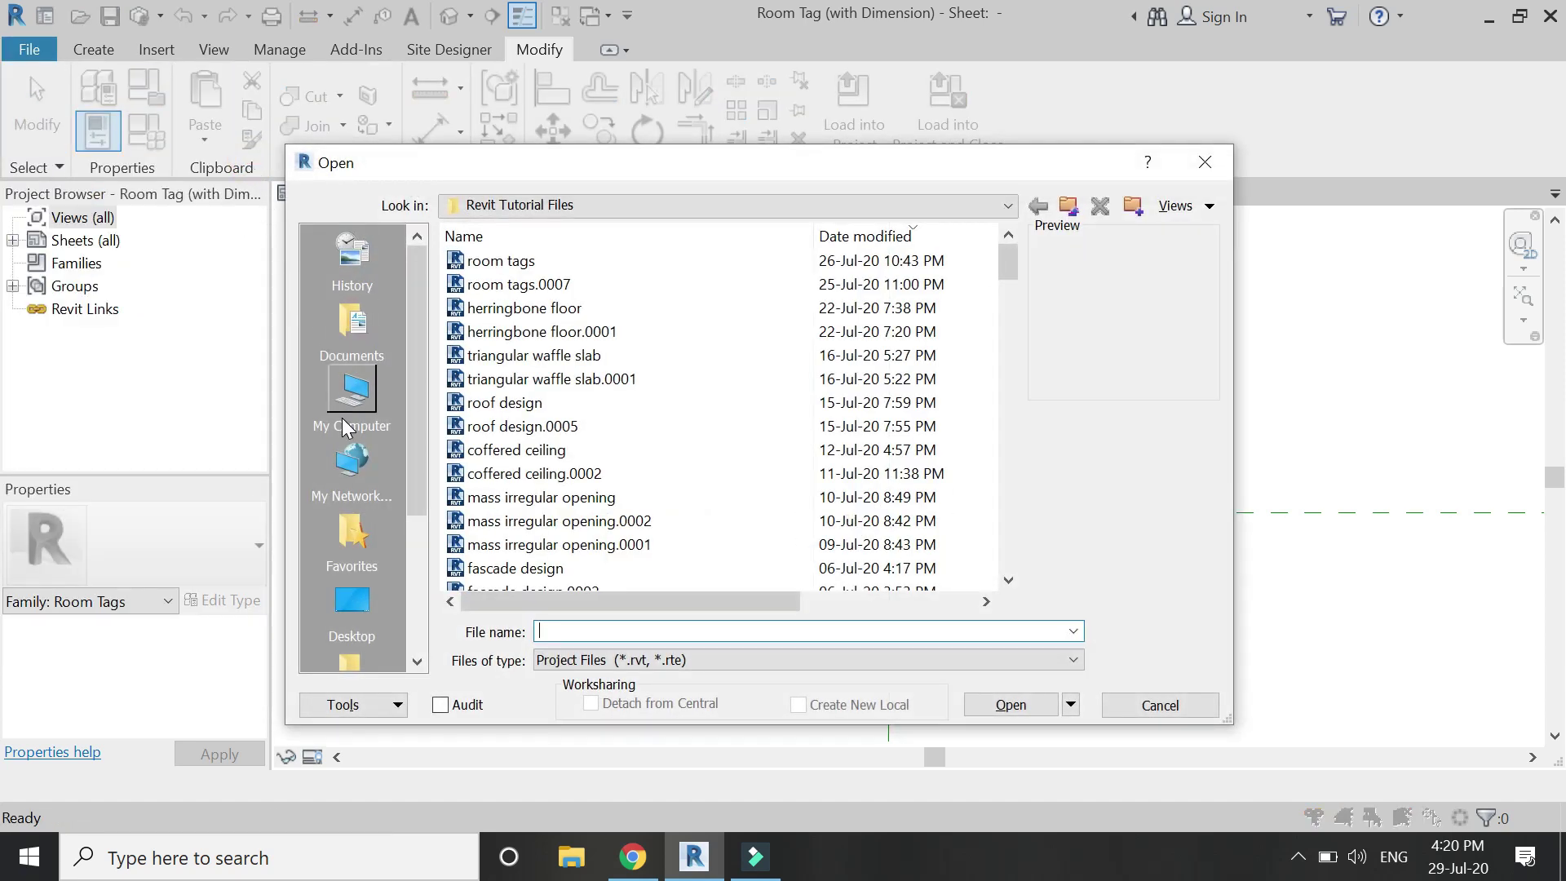
left_click(494, 260)
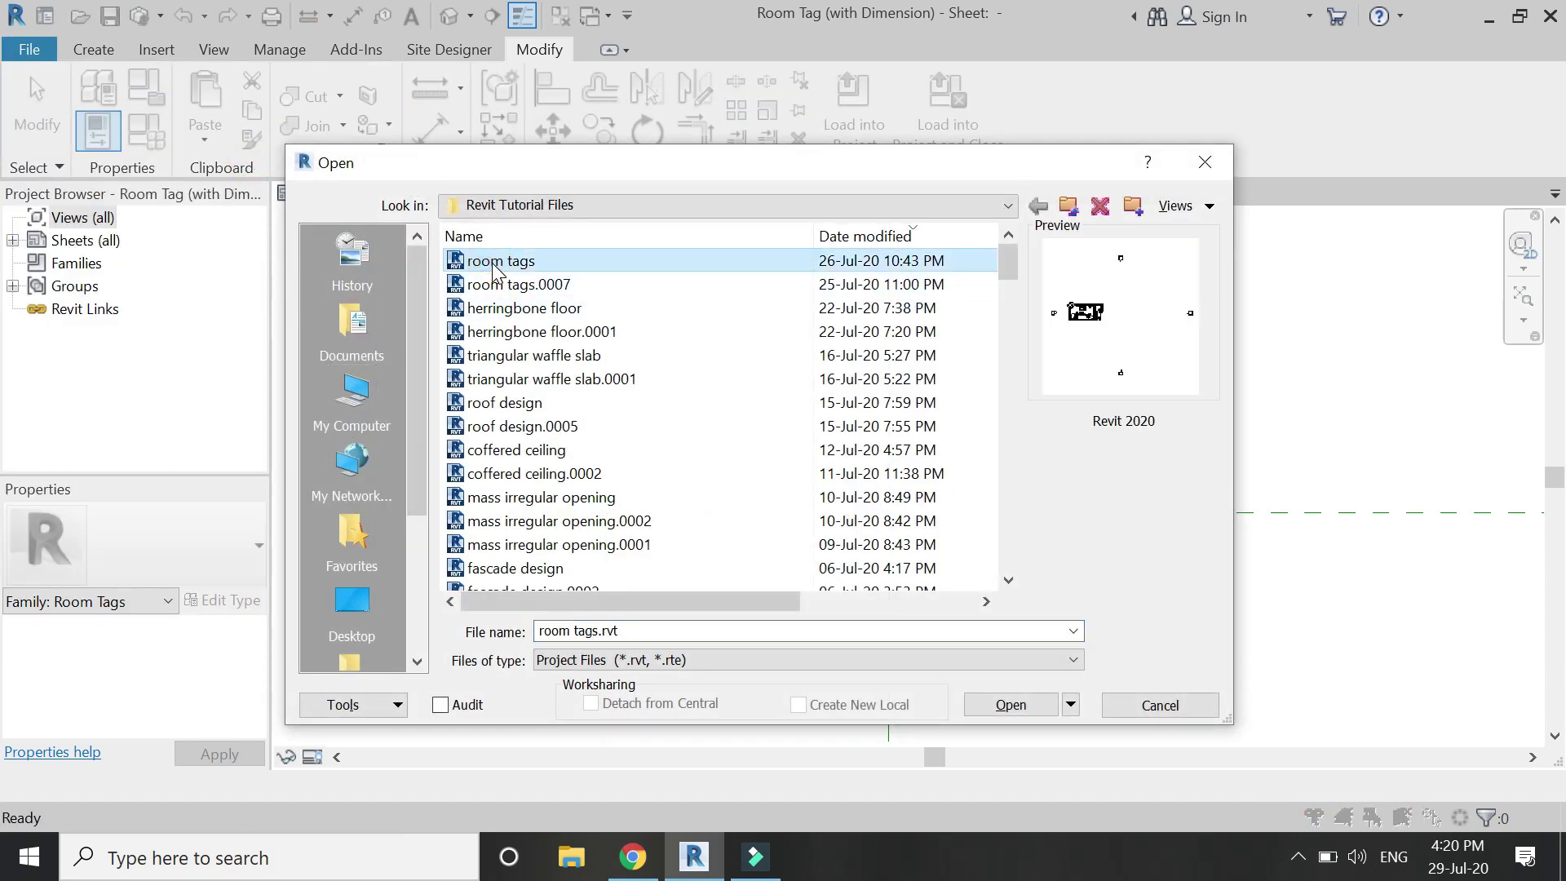
left_click(1009, 704)
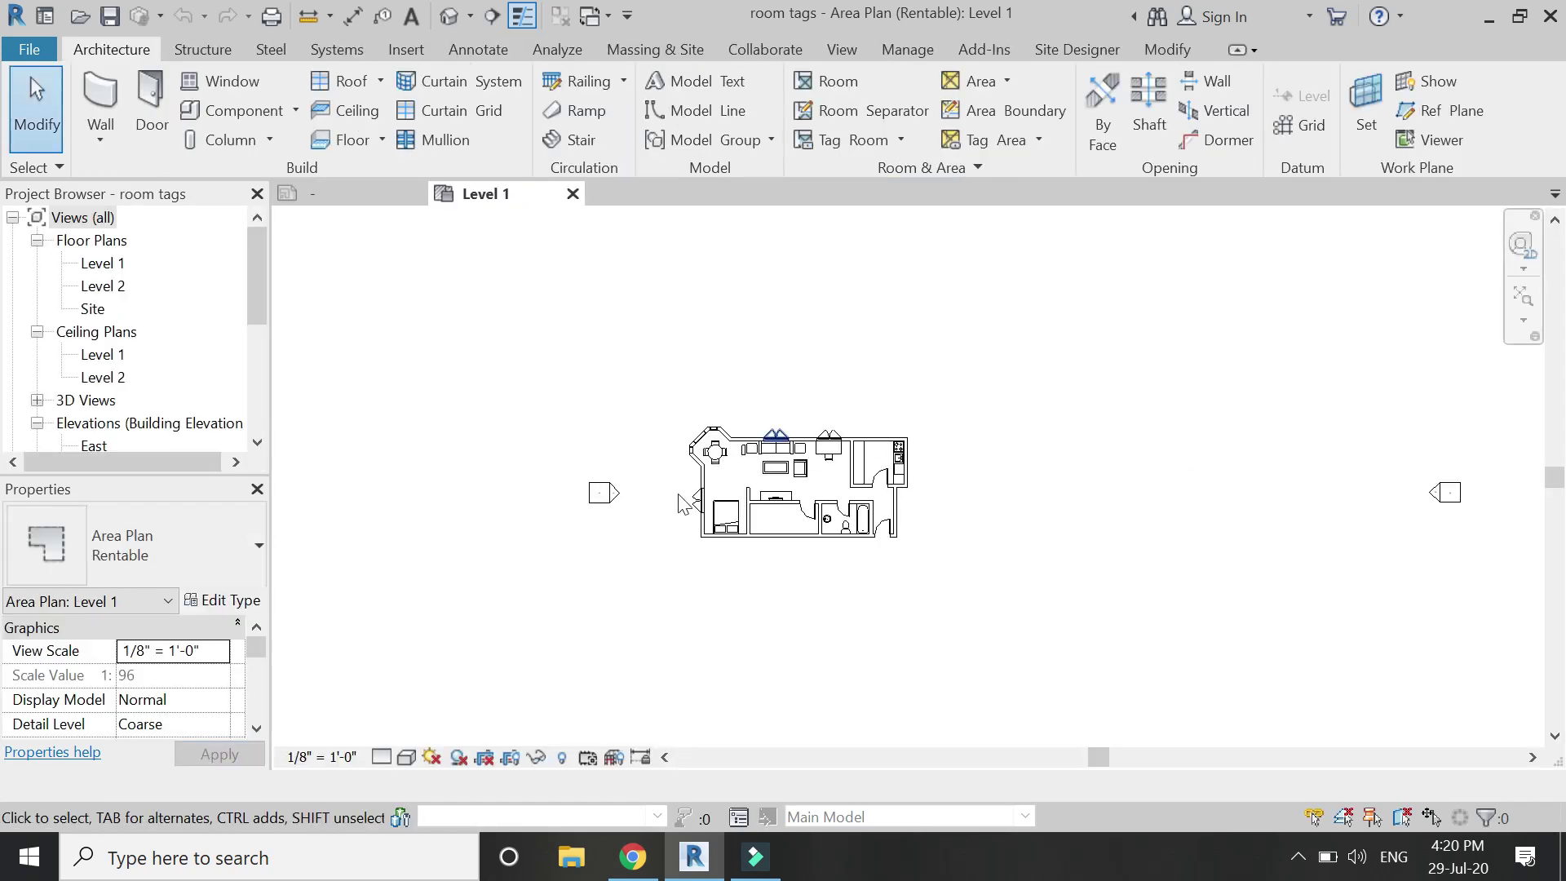
Move the entire apartment plan horizontally toward the middle of the elevation markers in the Level 1 area plan.
scroll(684, 503, "down", 1)
left_click_drag(955, 365, 663, 614)
left_click(699, 142)
left_click(674, 575)
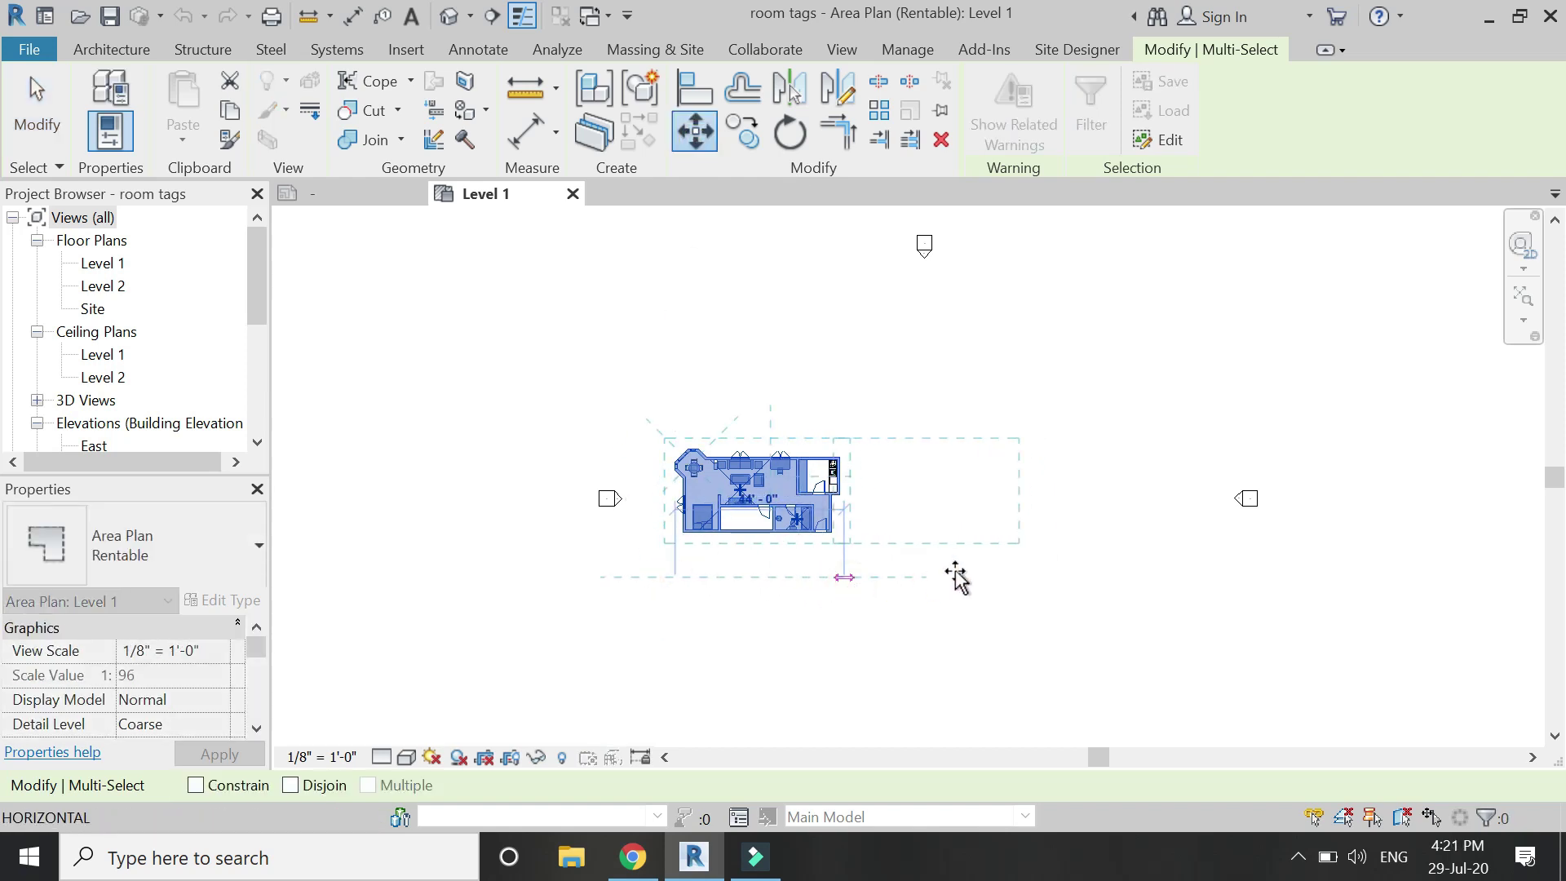
left_click(956, 576)
key("Escape")
scroll(953, 474, "up", 2)
scroll(953, 473, "up", 1)
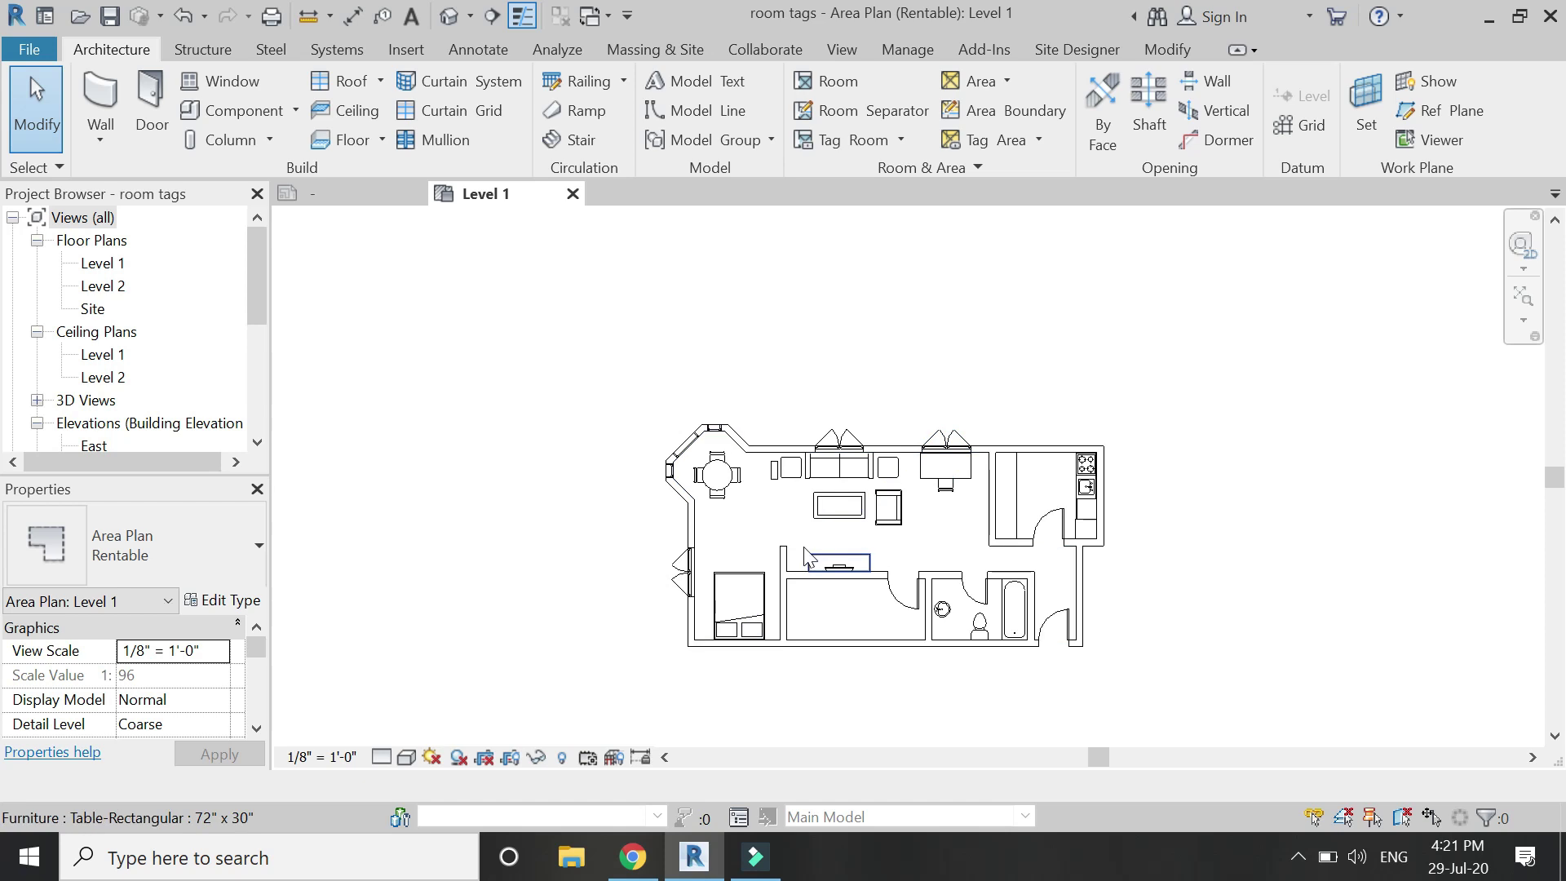
Switch to the Level 1 floor plan and load the Room Tag (with Dimension) family into the project without placing a tag.
key("ctrl+Tab")
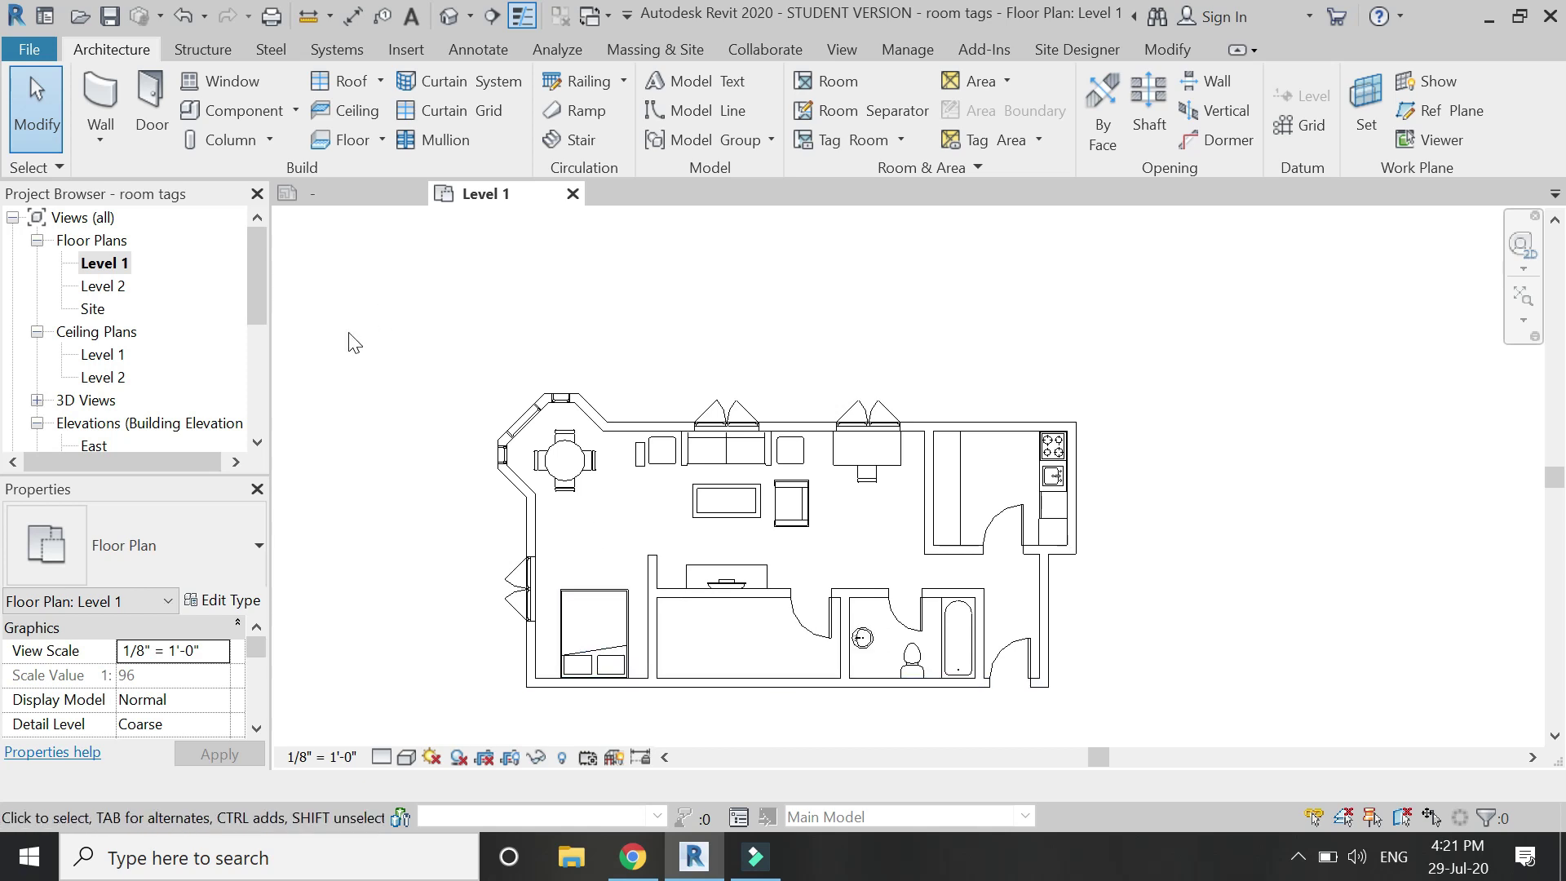
left_click(318, 193)
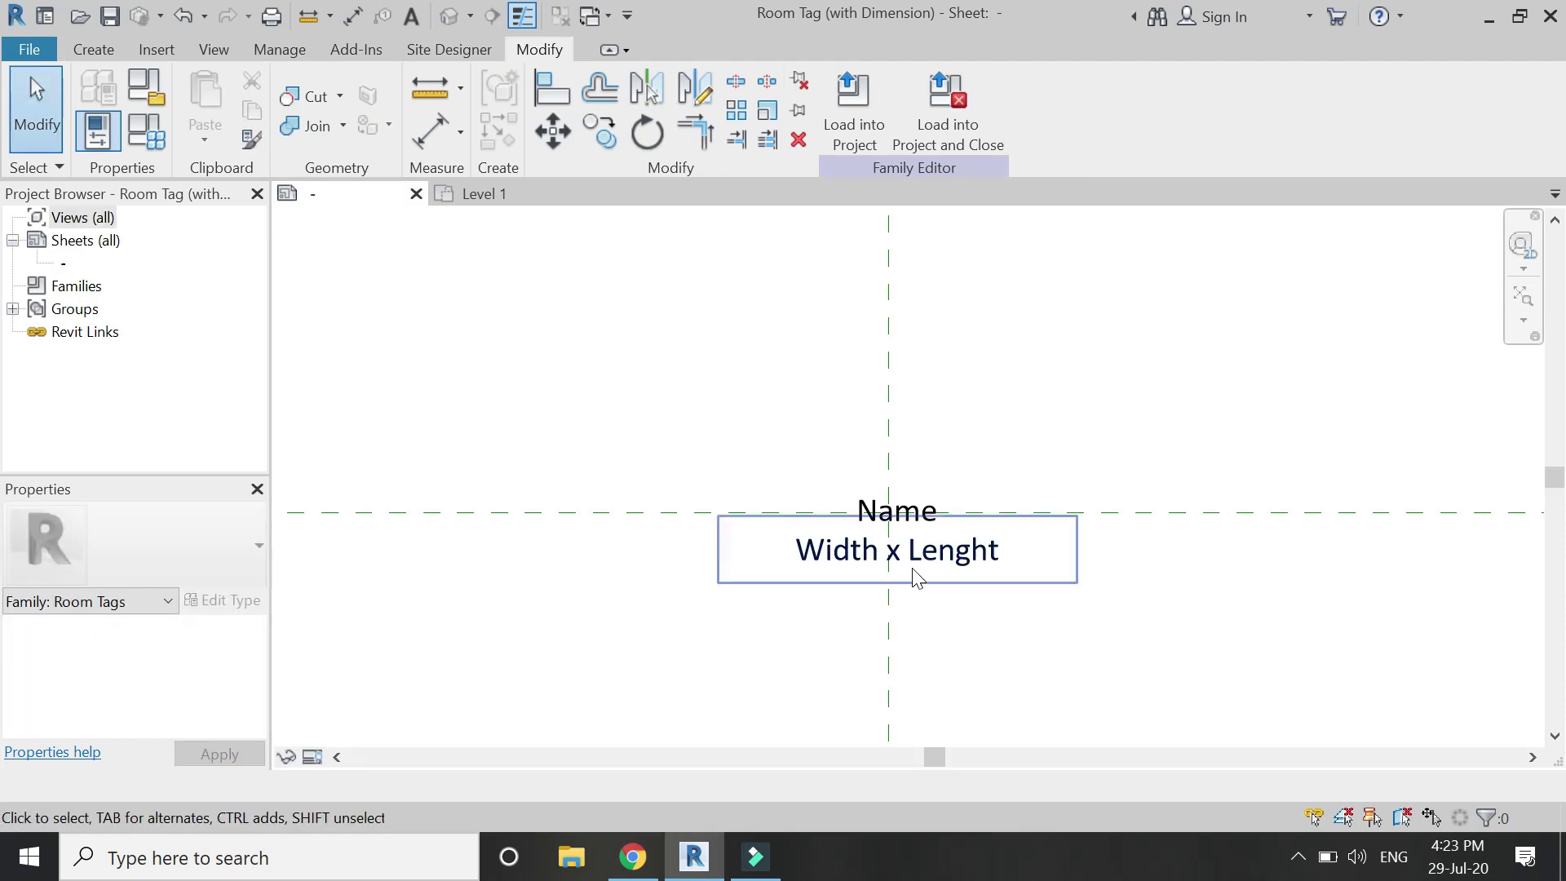
left_click(844, 138)
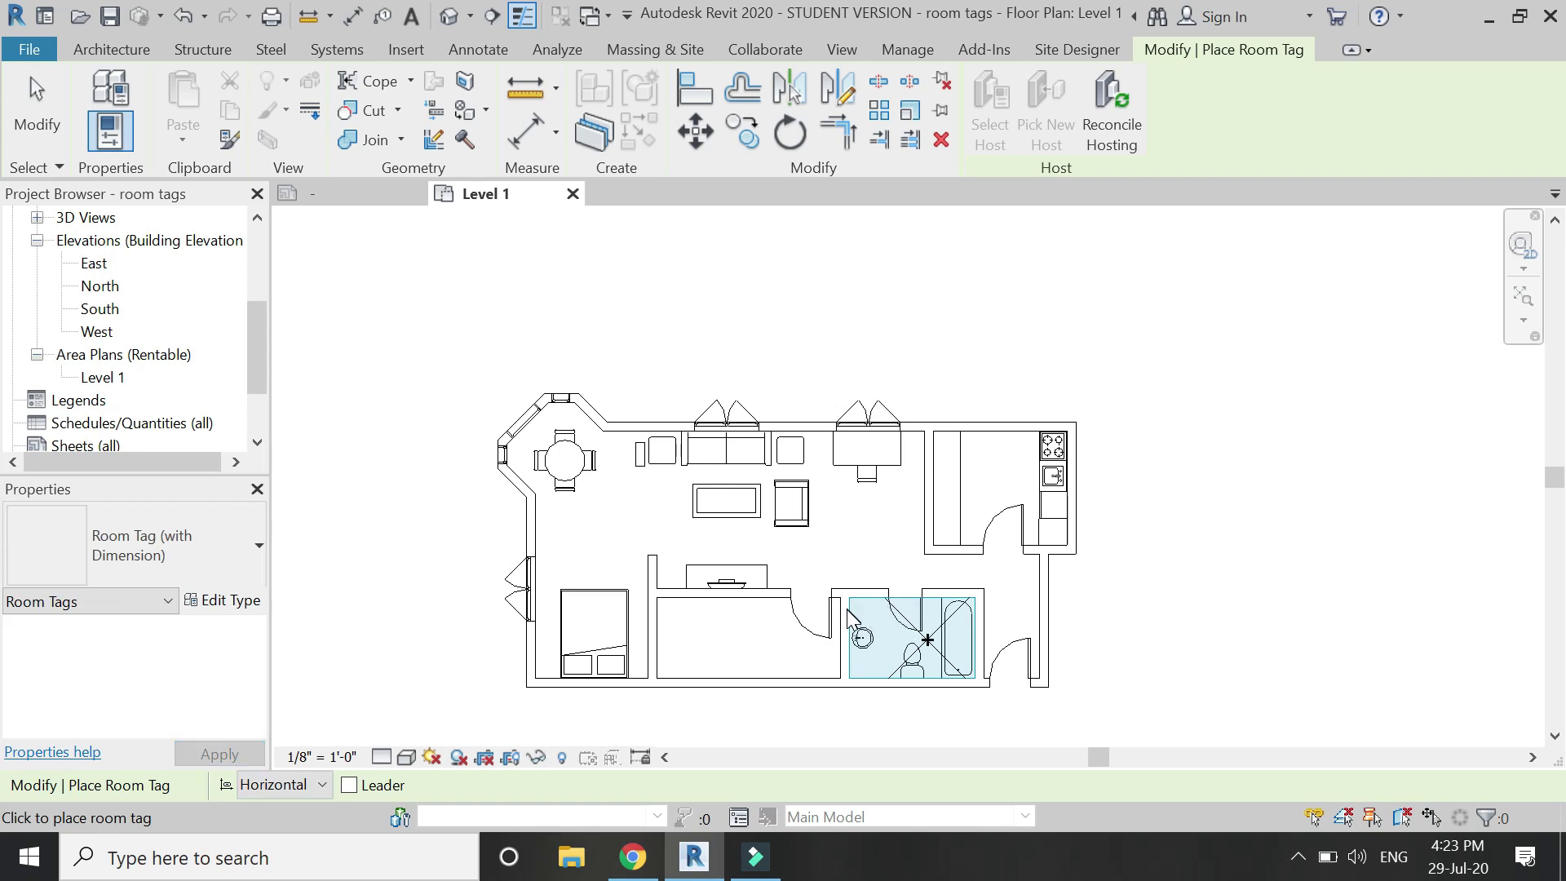
key("Escape")
key("Escape")
Delete the existing room element from the bathroom and dismiss the warning.
scroll(928, 643, "up", 2)
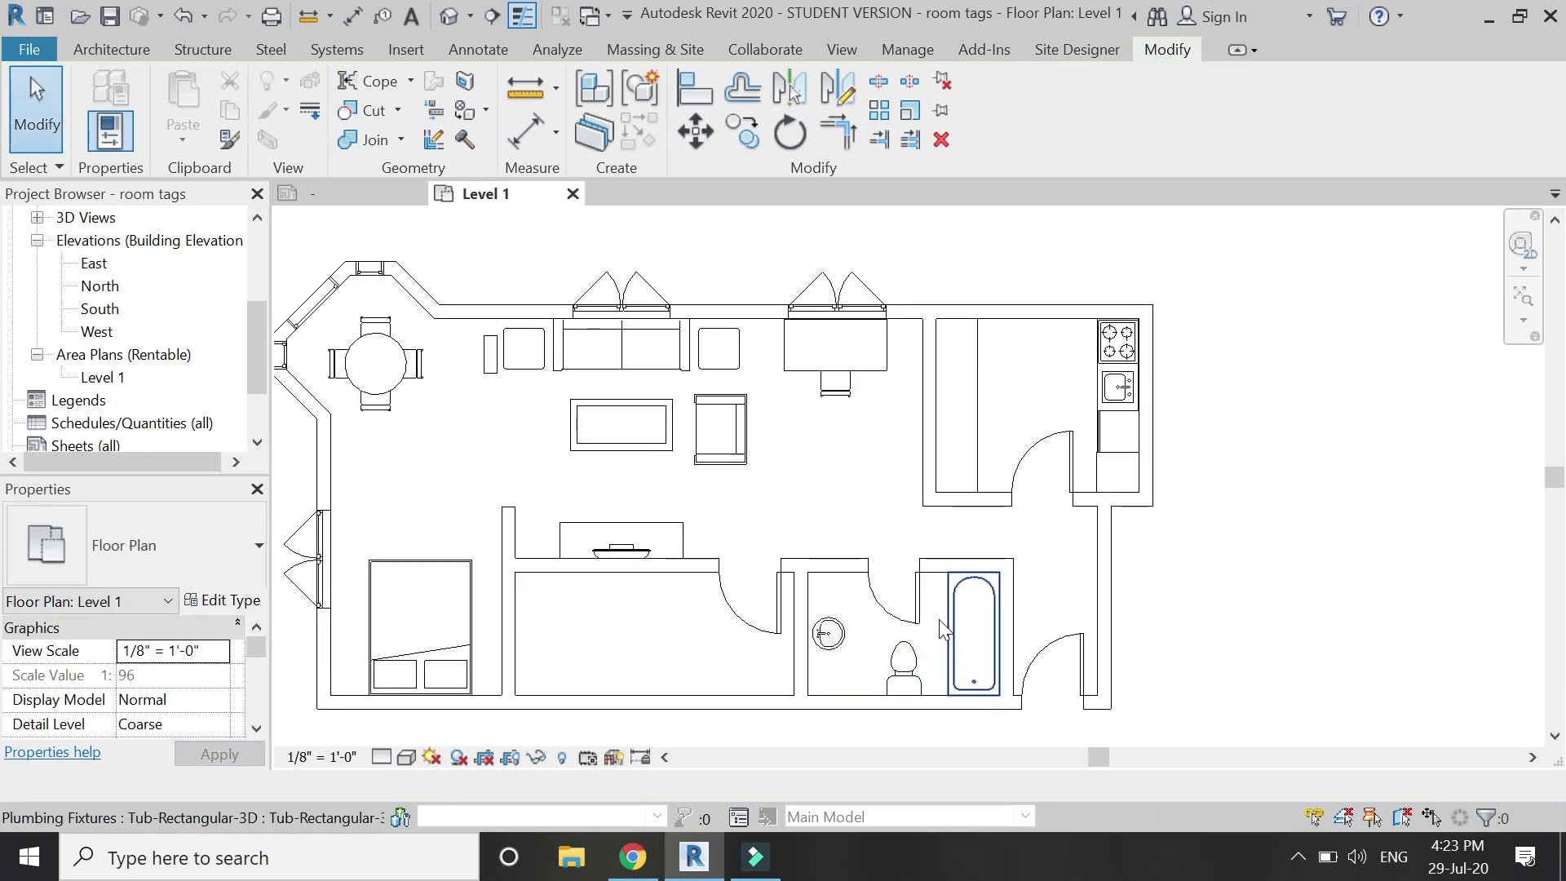
left_click(934, 649)
key("Delete")
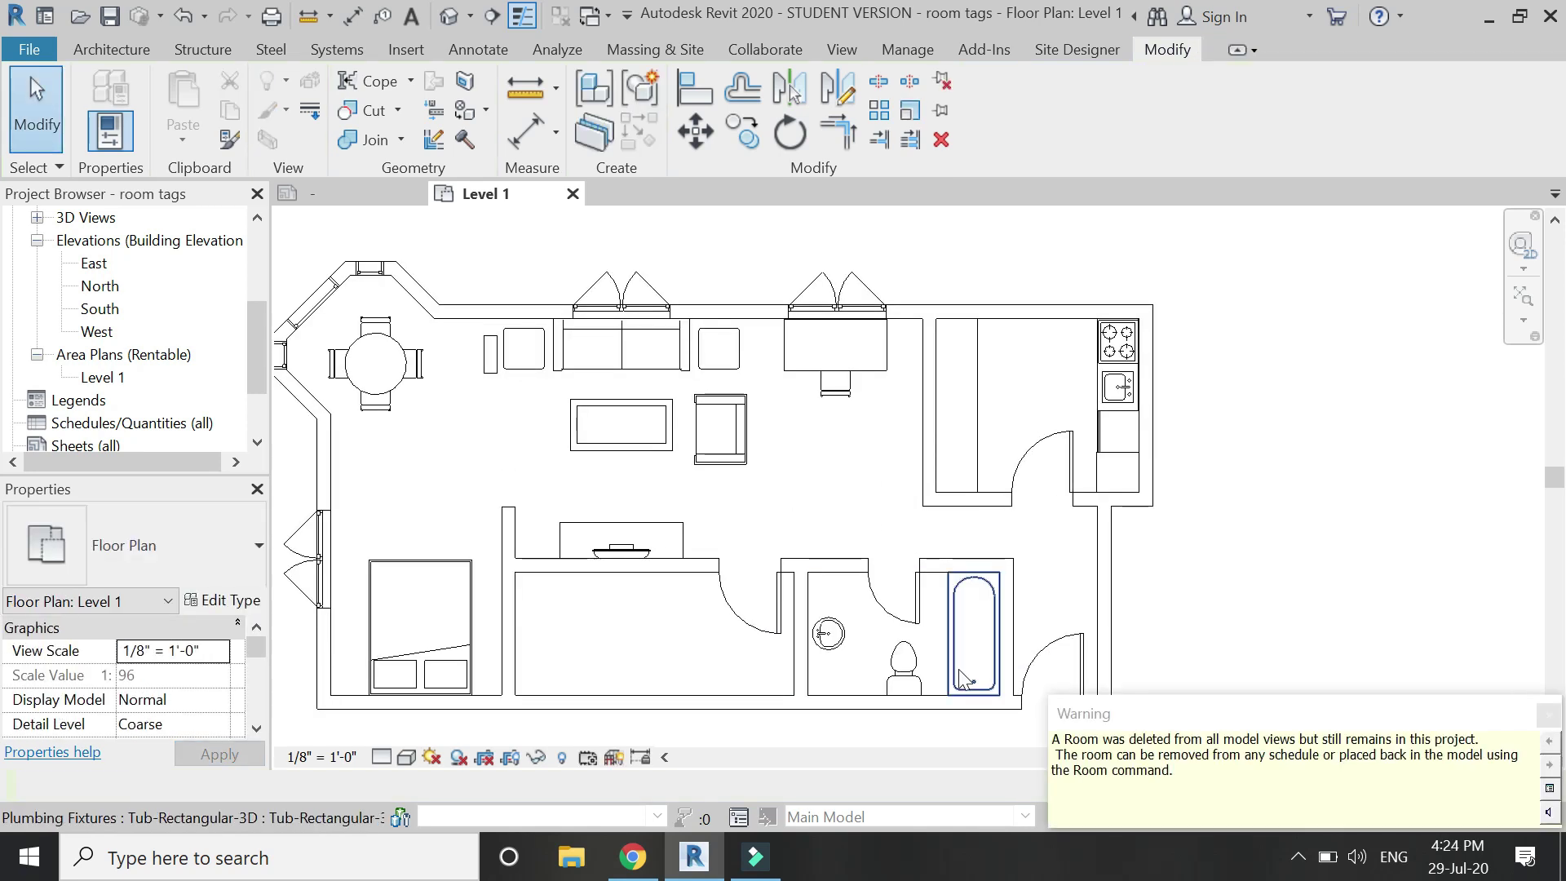
scroll(938, 657, "down", 1)
left_click(1545, 715)
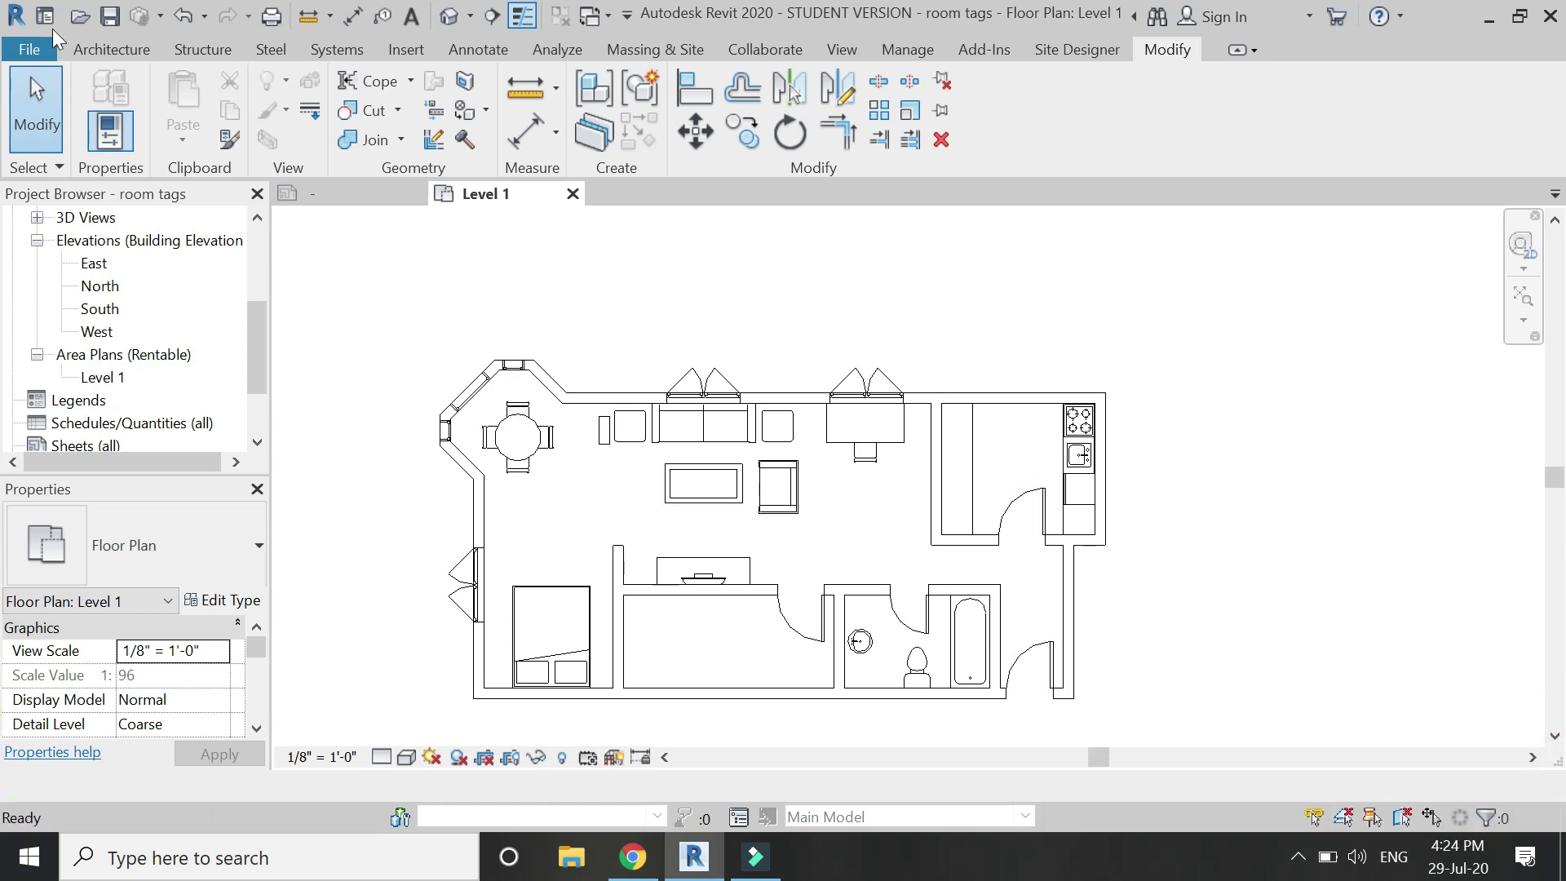
Place new rooms in the kitchen, the bathroom, the enclosed room beside the bathroom and the open living area, with Upper Limit Level 1.
left_click(79, 51)
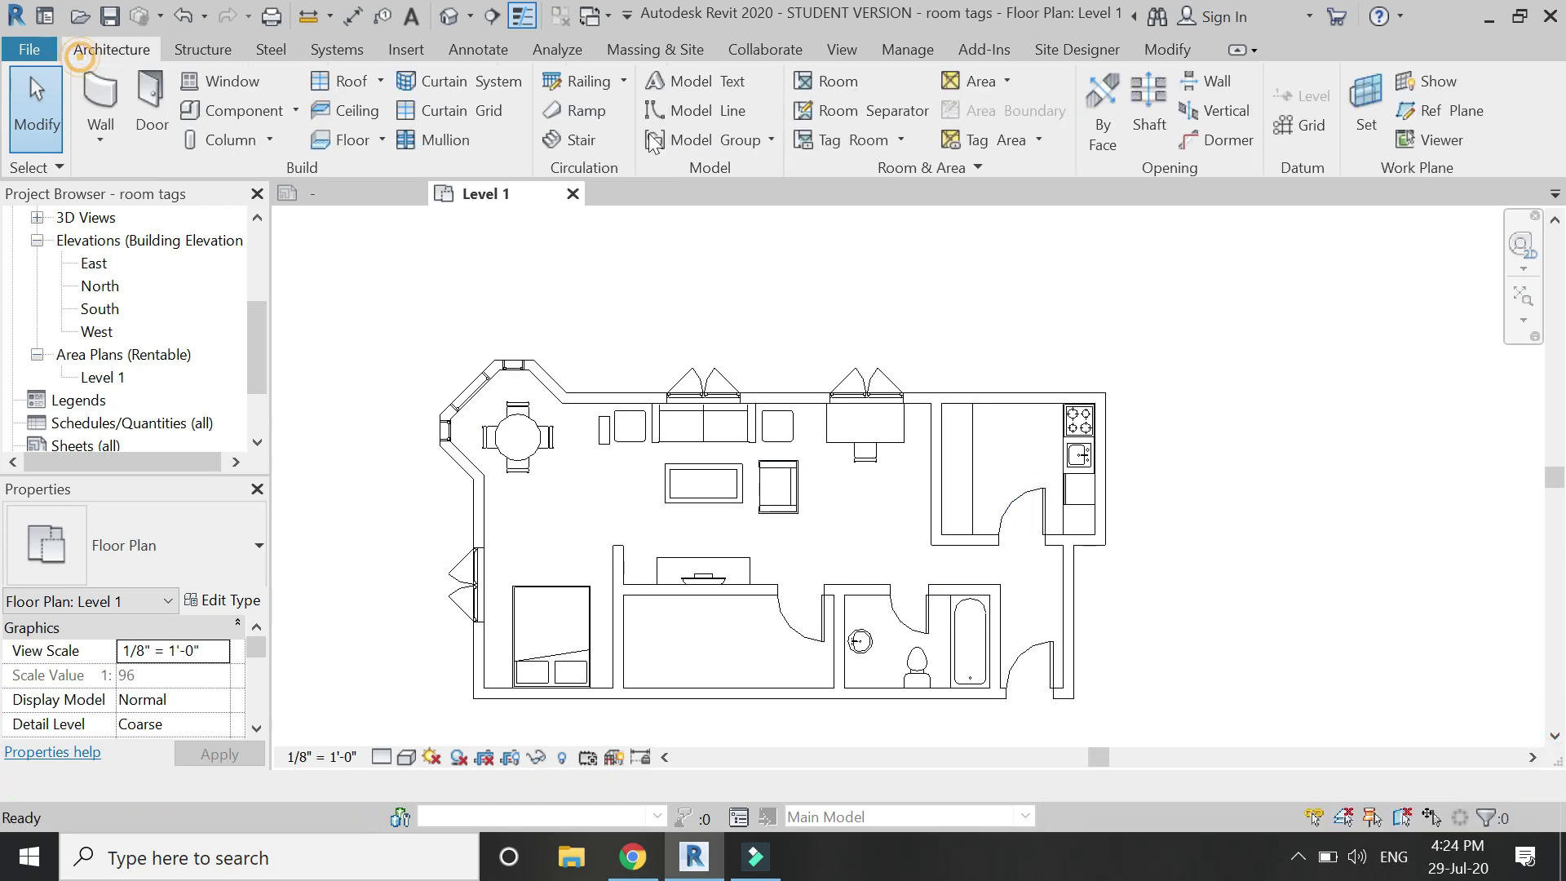
left_click(977, 171)
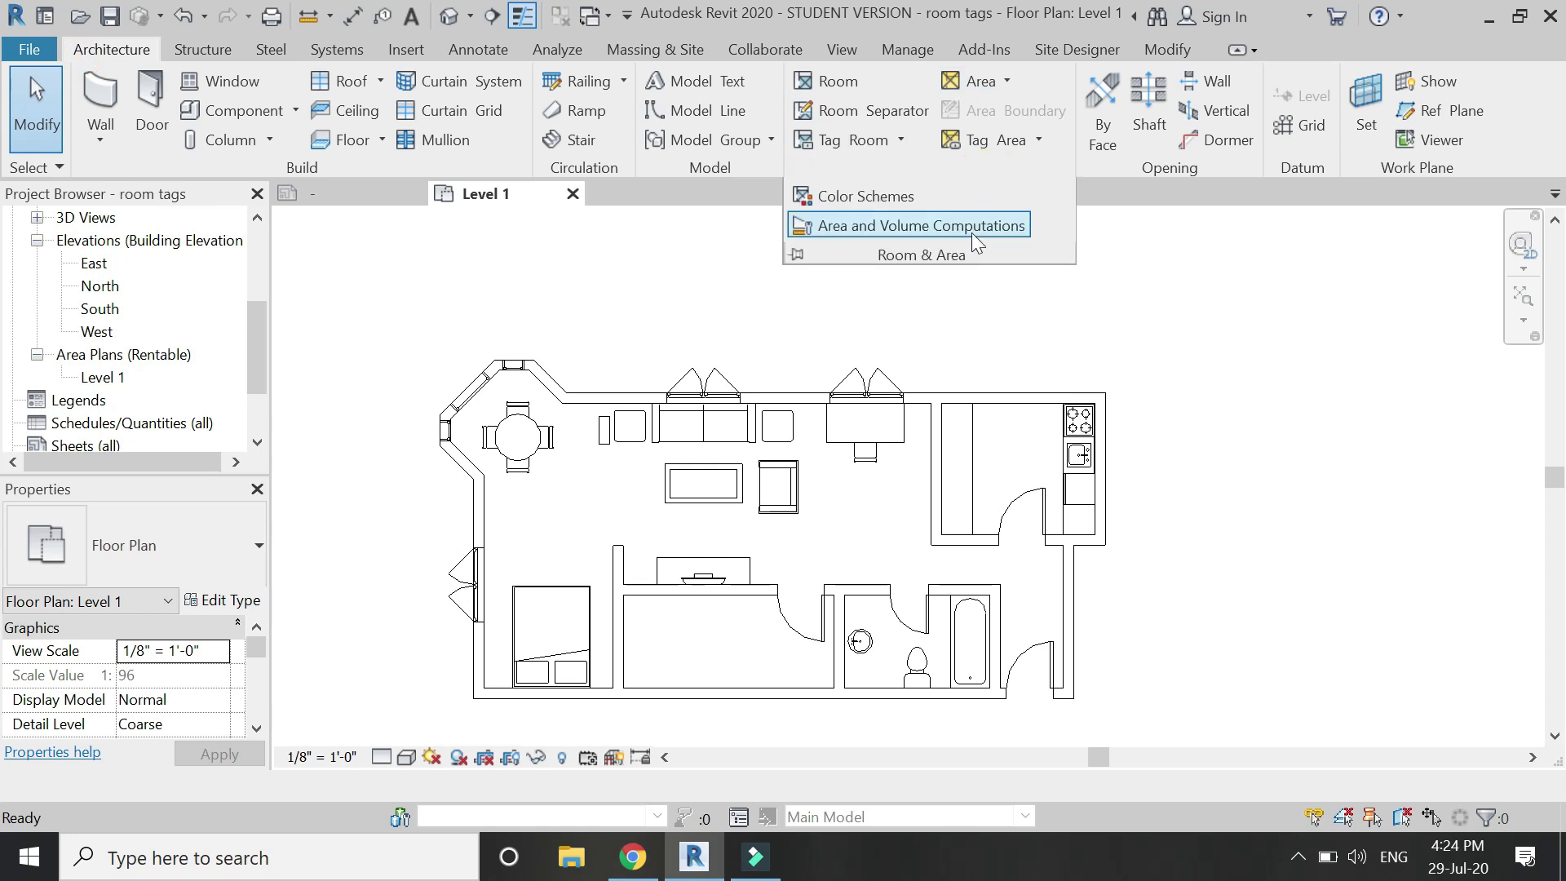
left_click(957, 256)
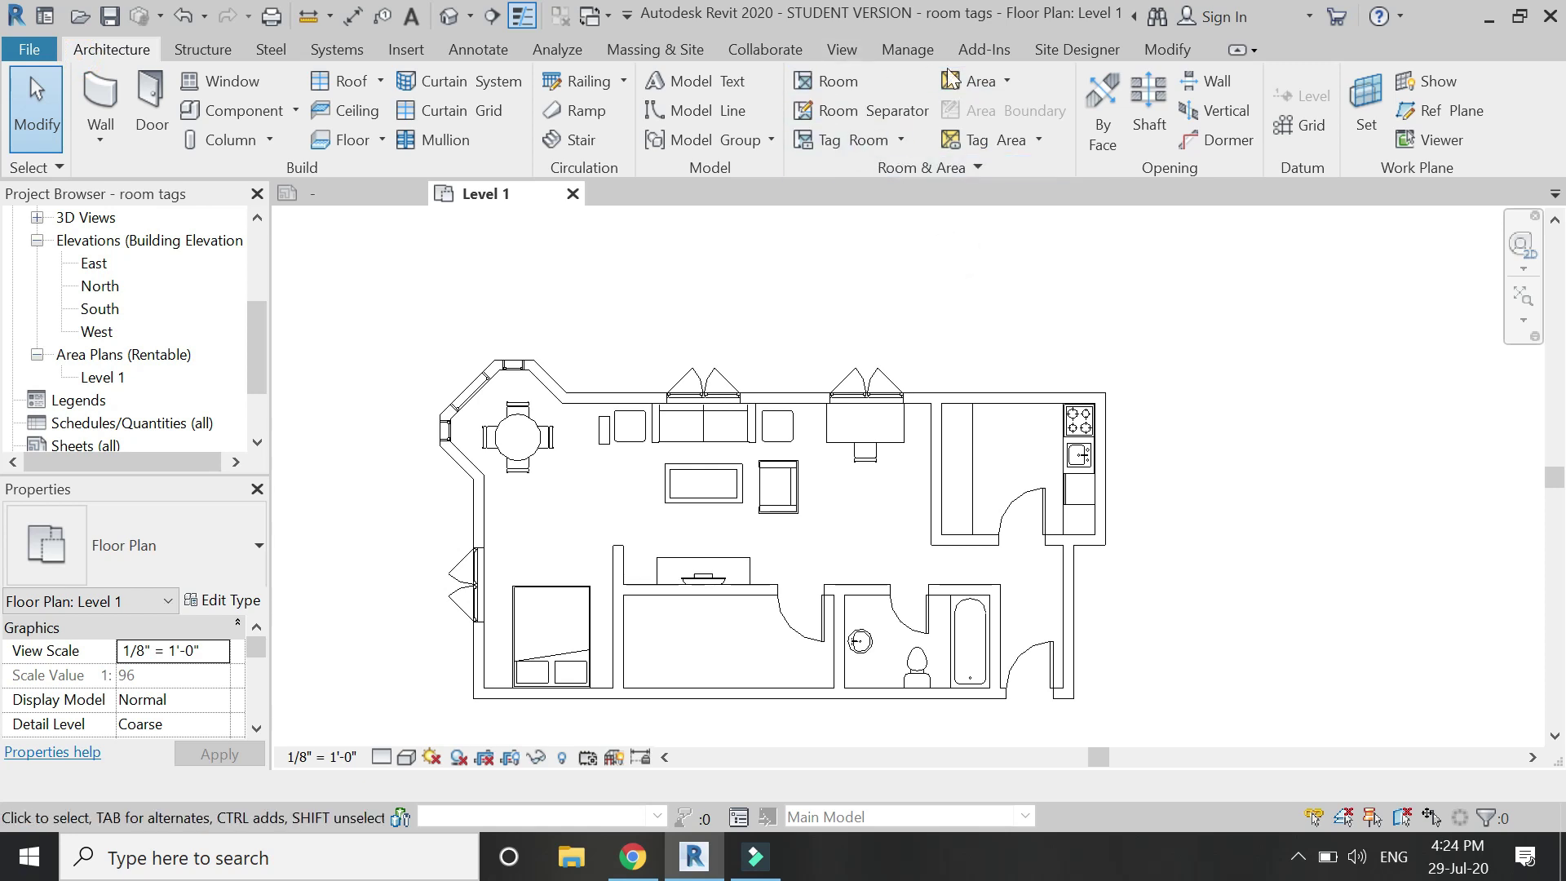
left_click(829, 82)
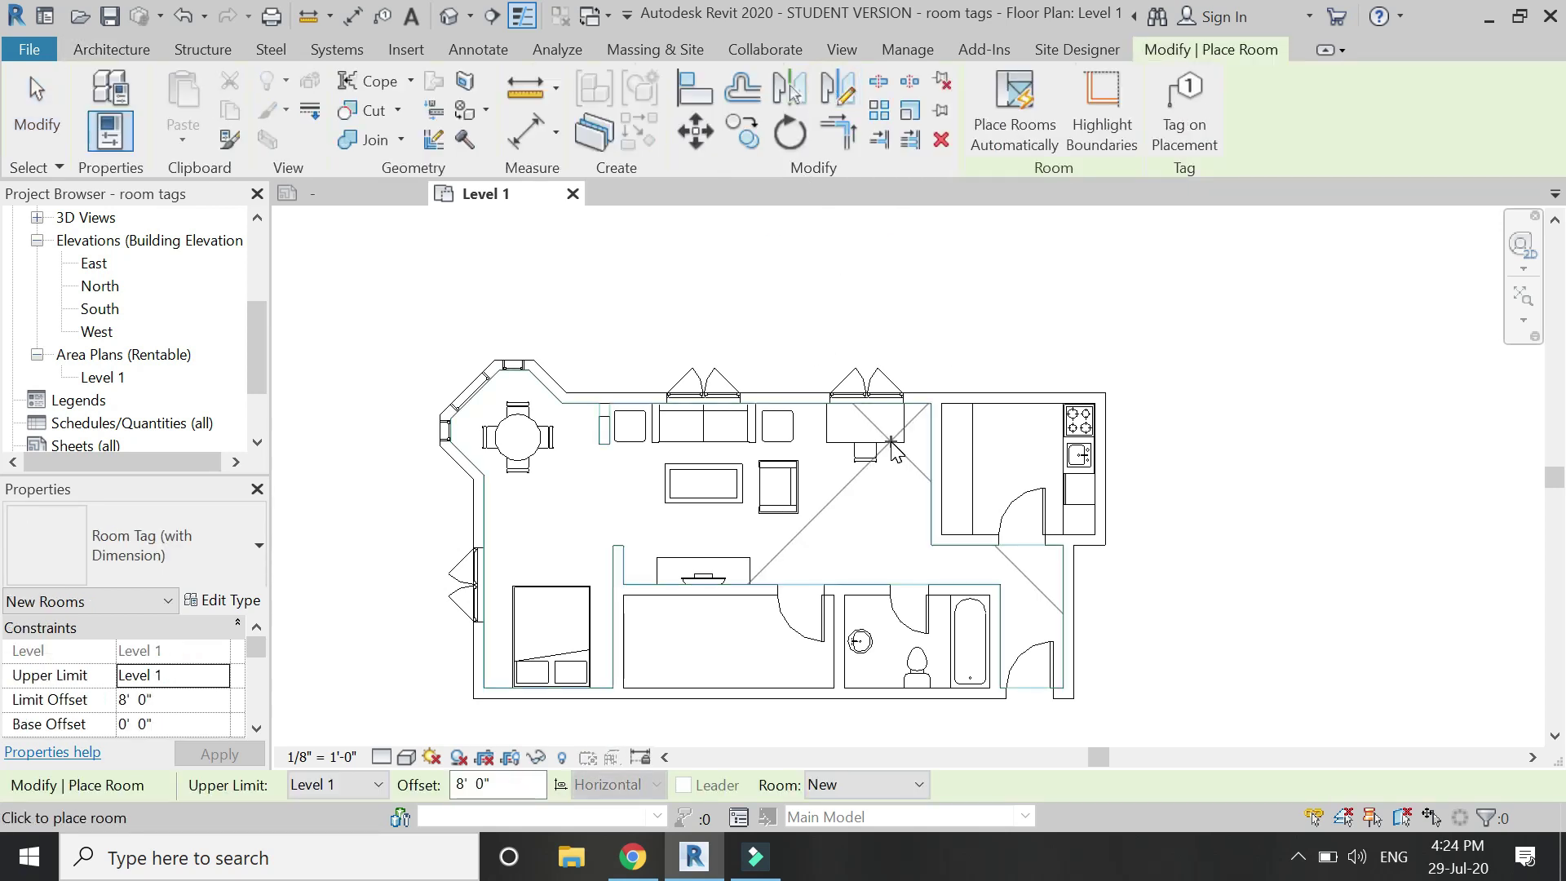
left_click(1019, 470)
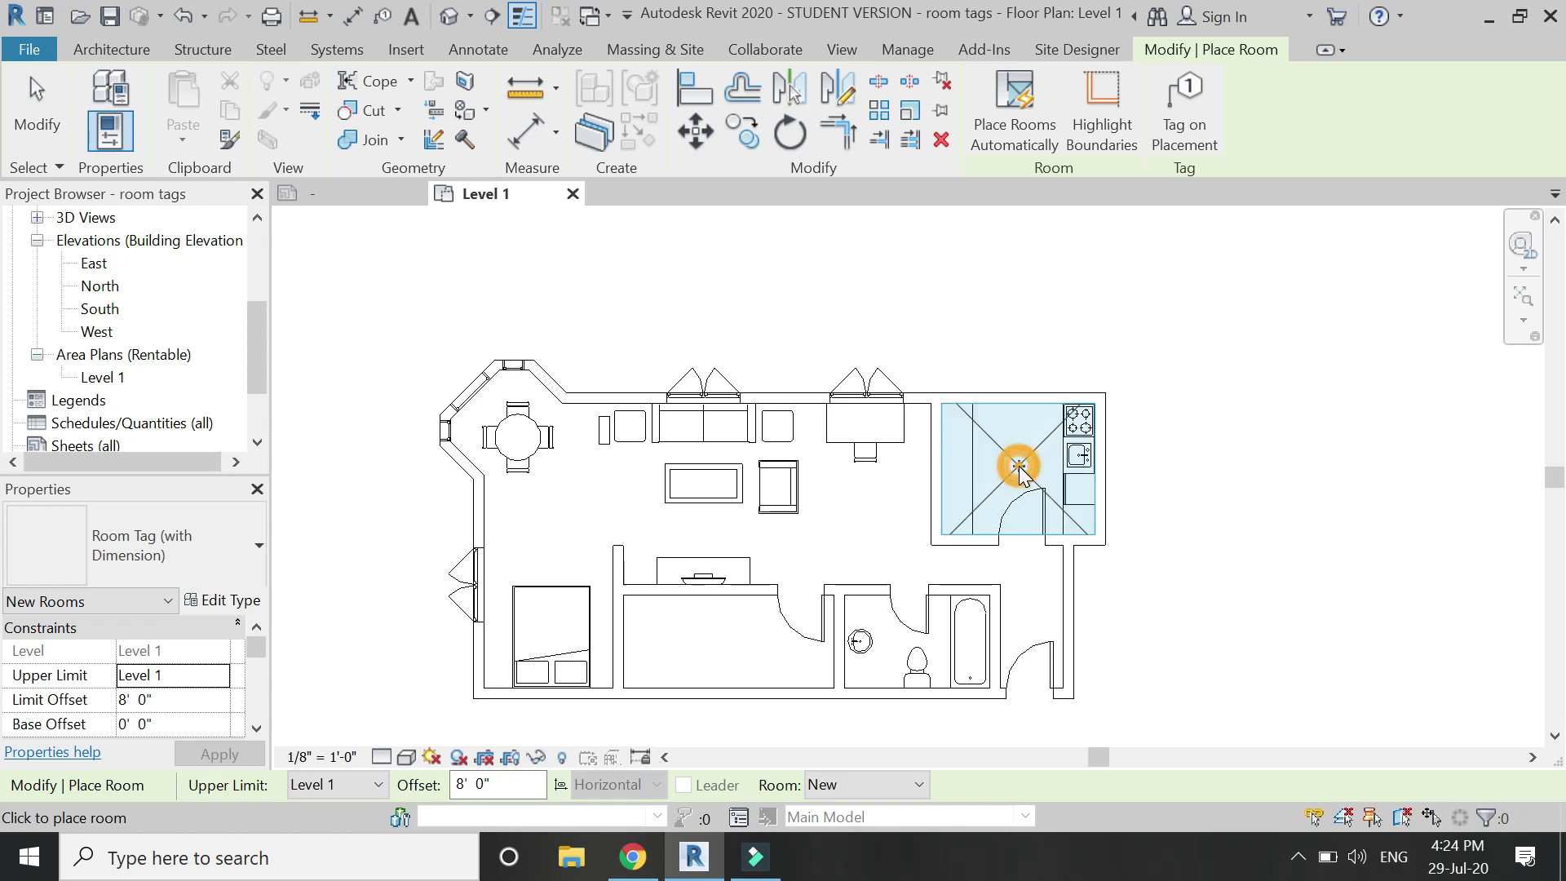
left_click(918, 643)
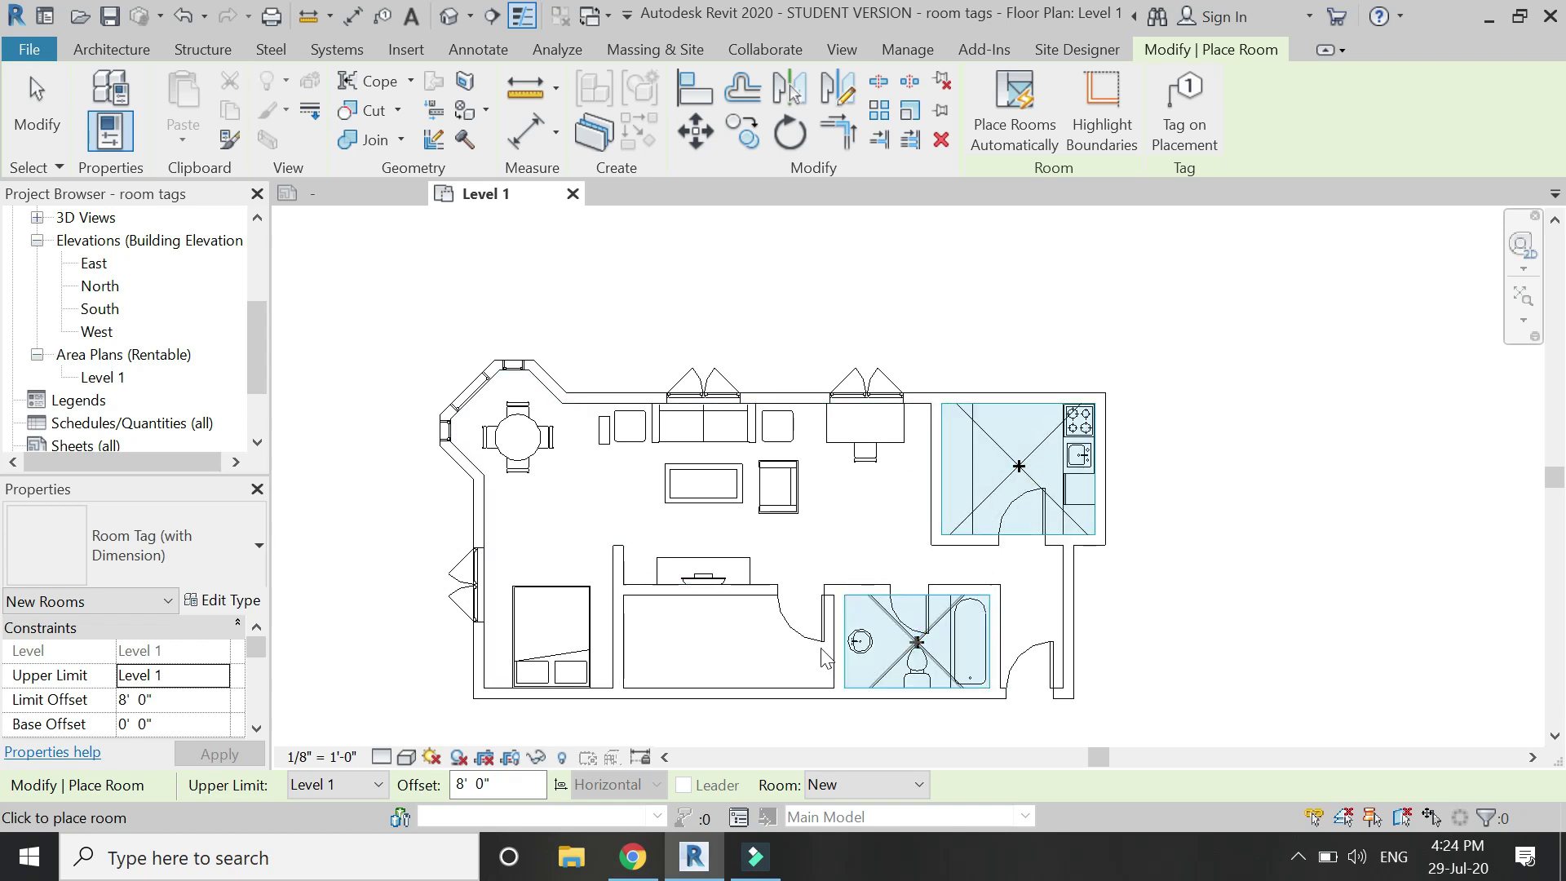
left_click(727, 645)
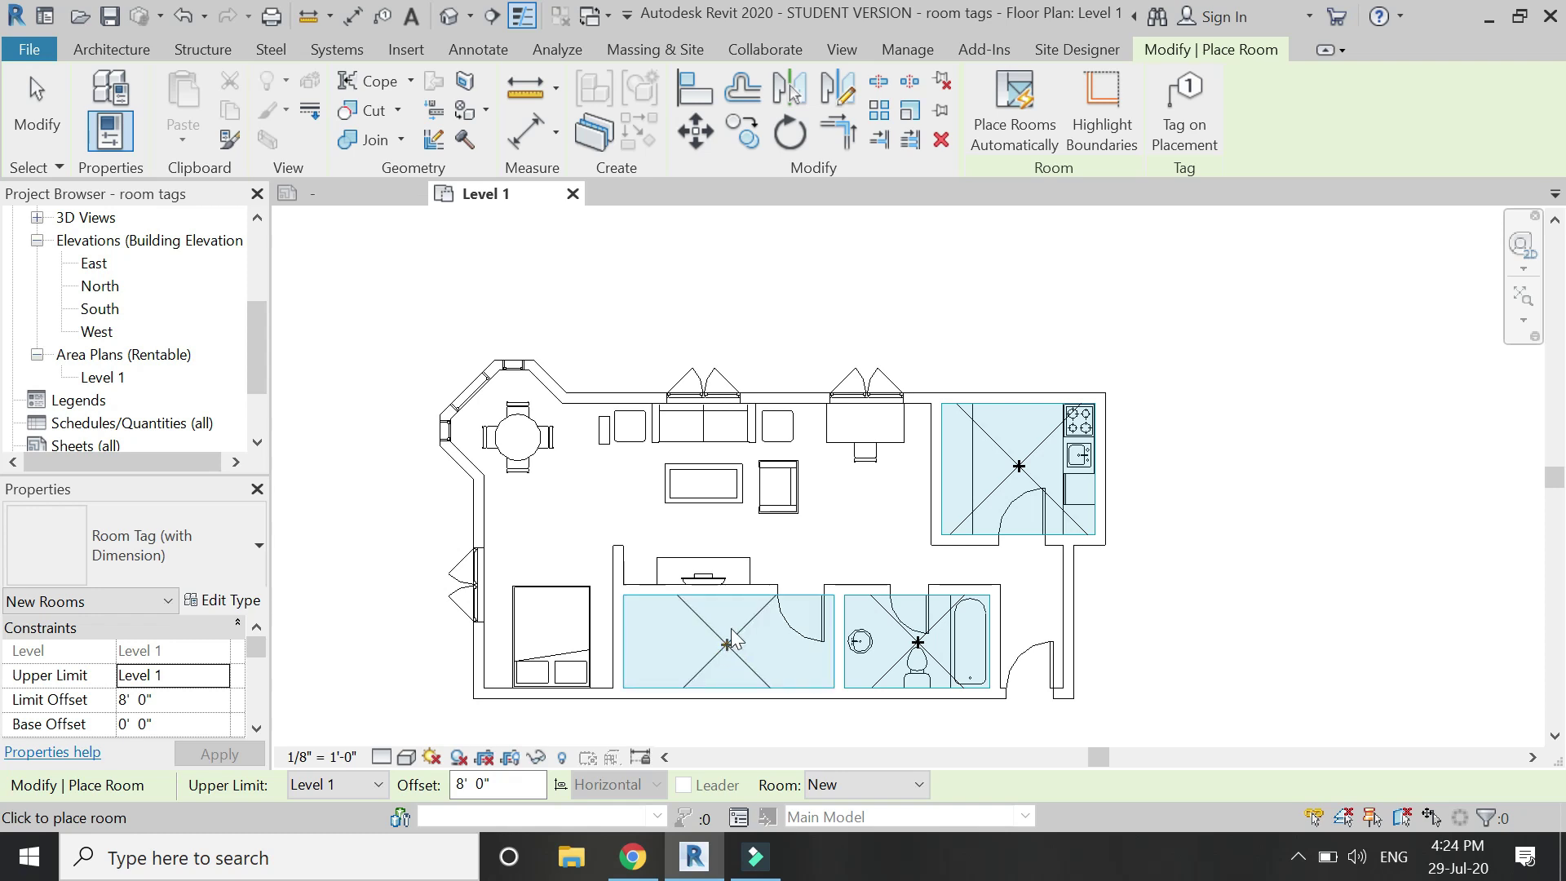
left_click(714, 519)
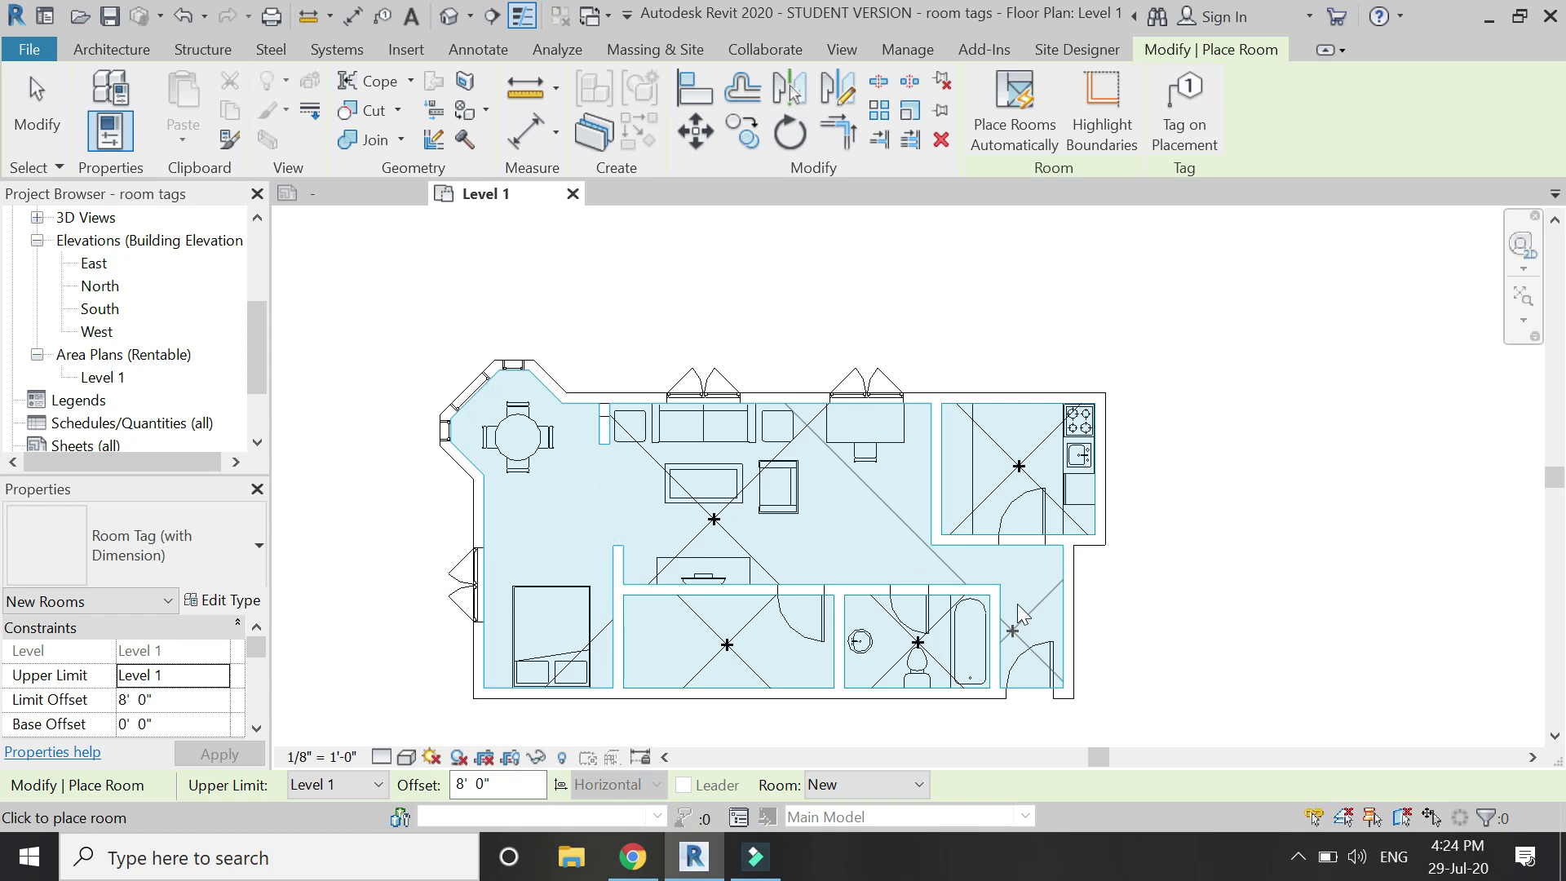
key("Escape")
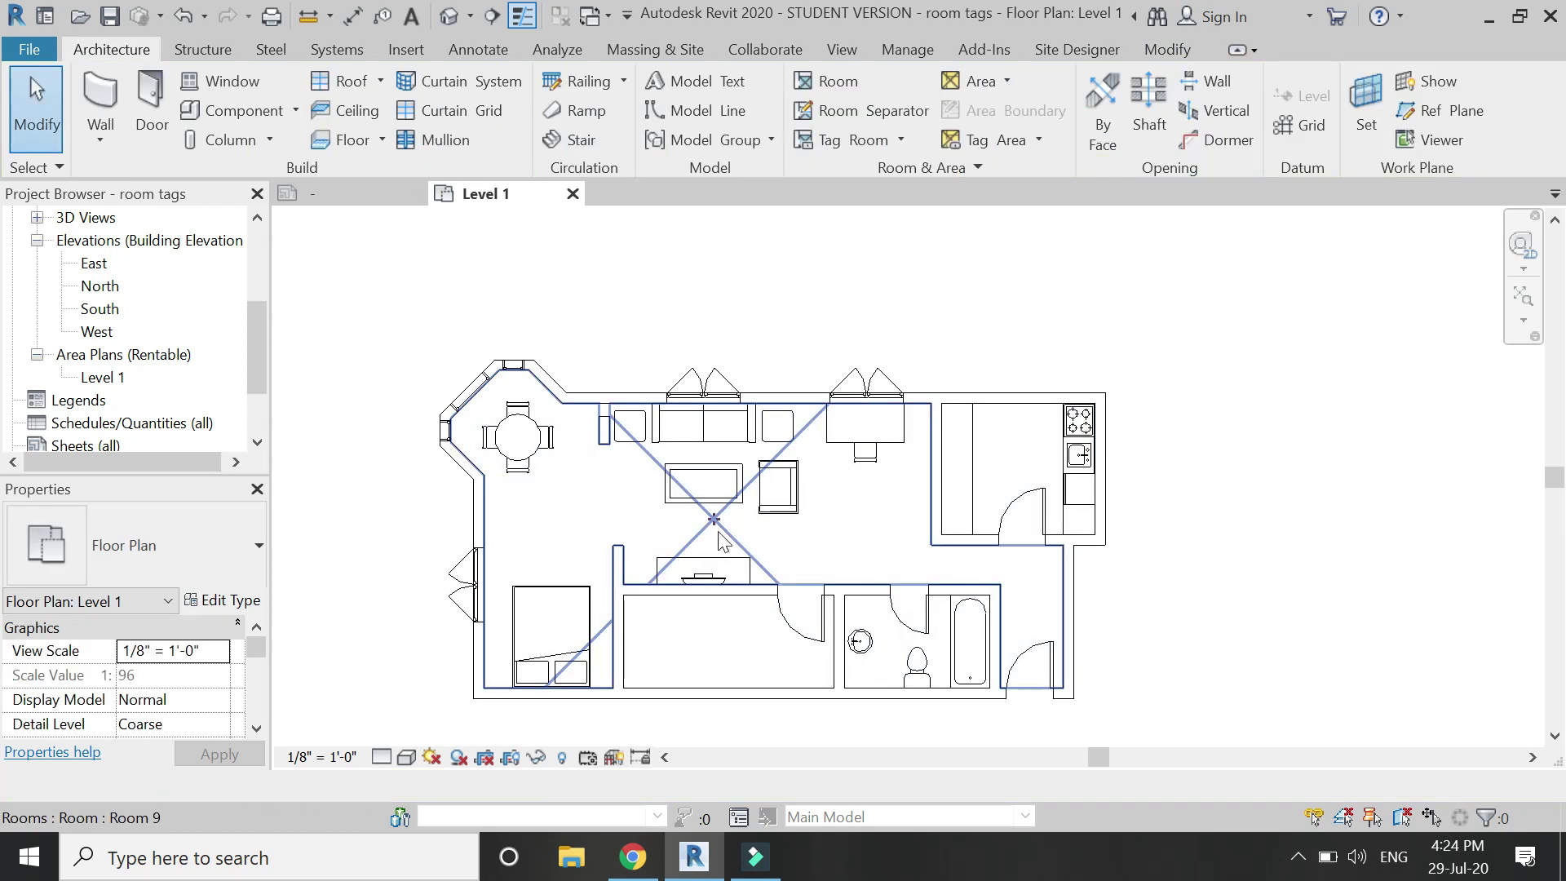
Draw a horizontal room separation line across the bedroom alcove, from the end of the partition wall to the exterior wall.
left_click(722, 526)
key("Escape")
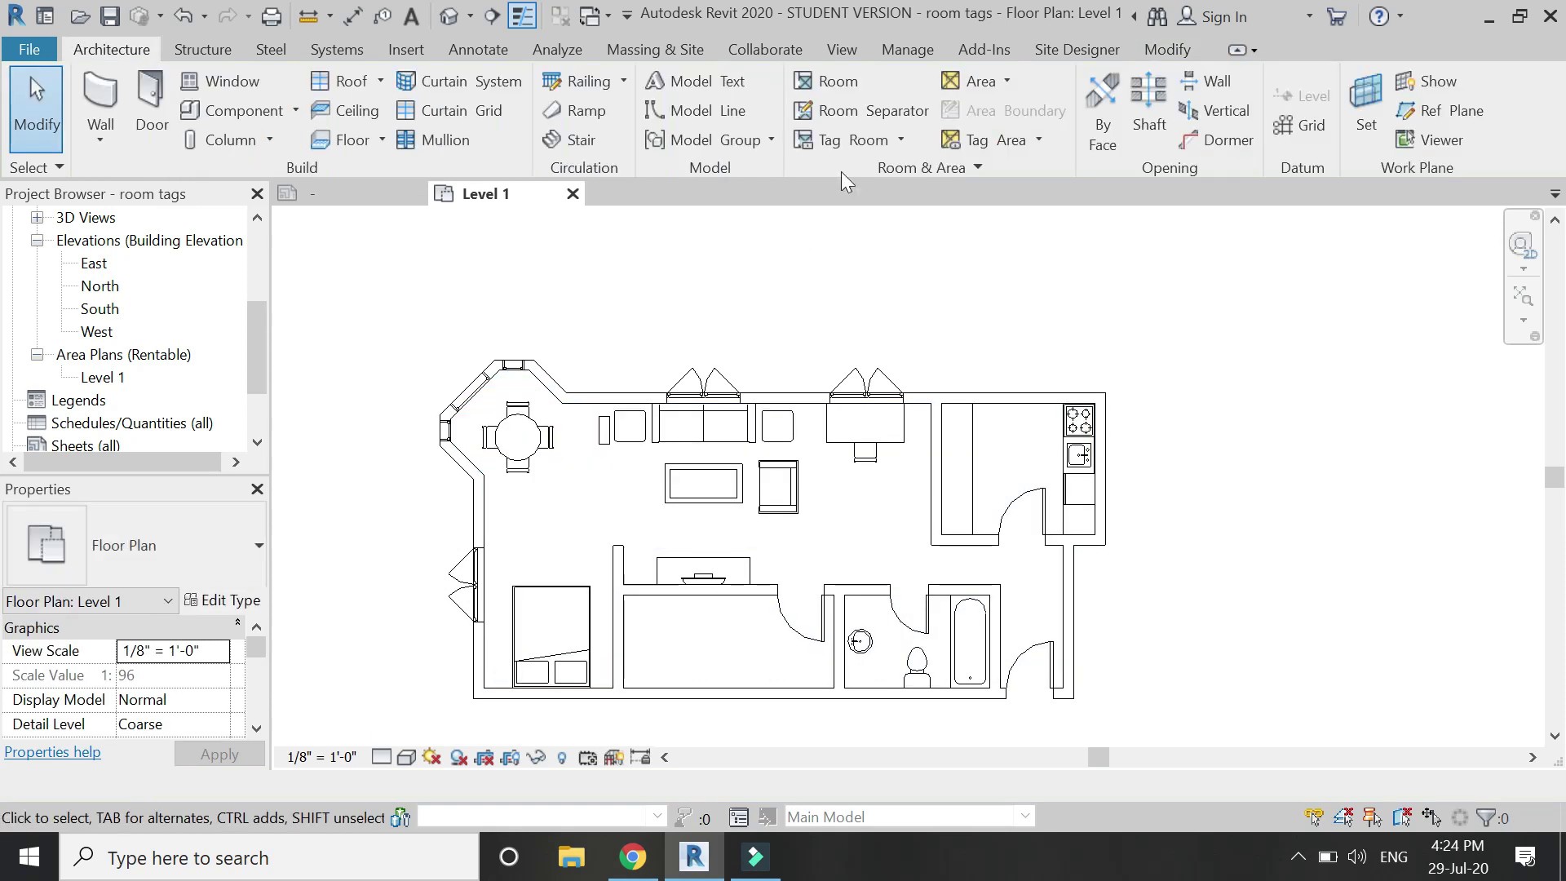
left_click(833, 114)
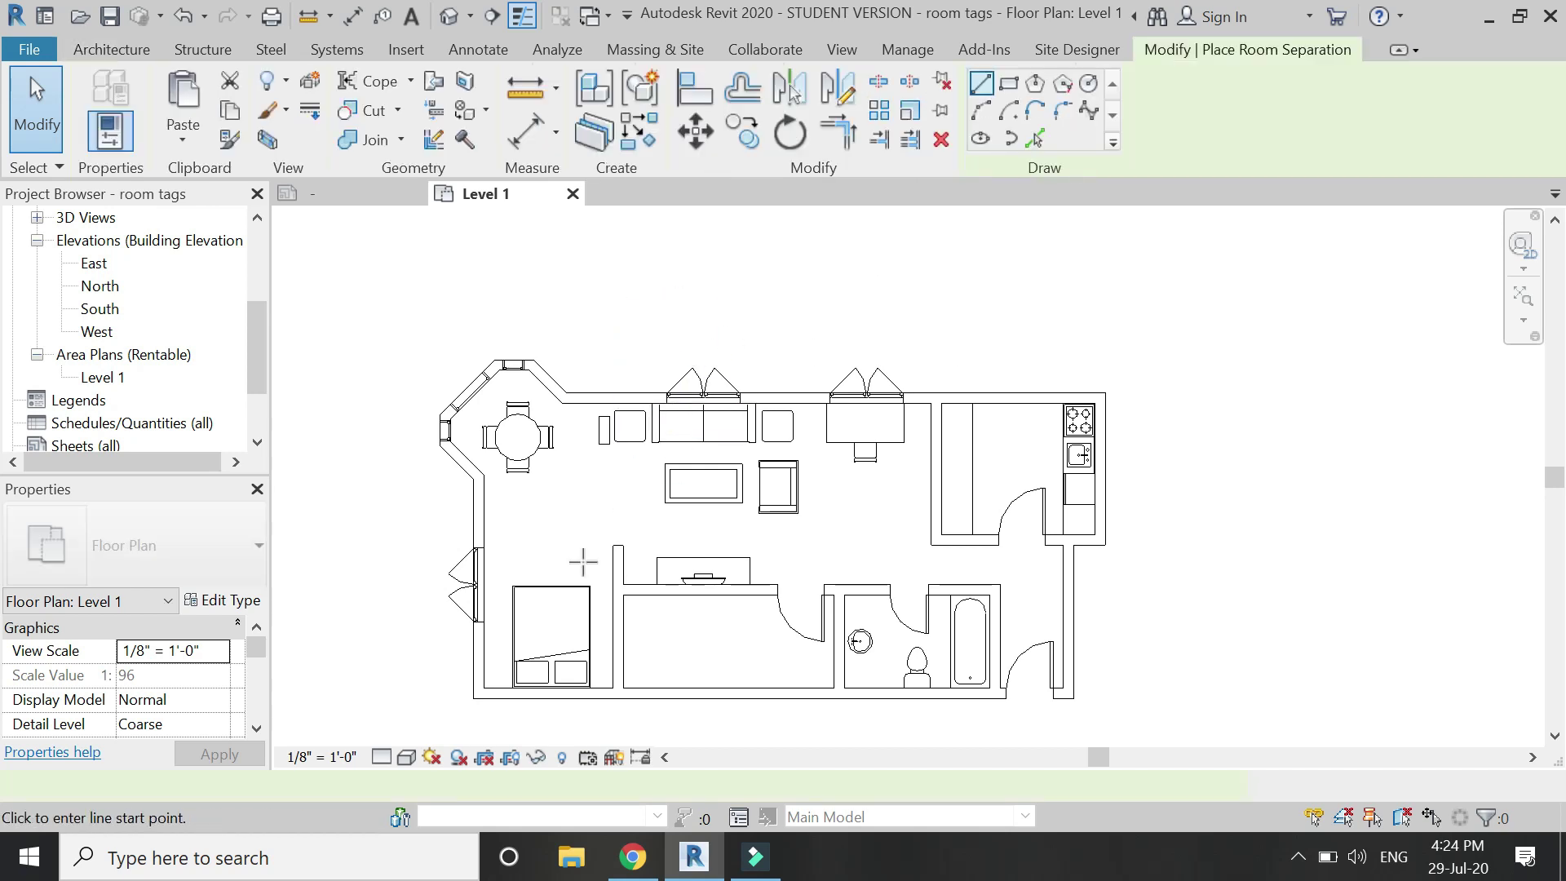
left_click(613, 547)
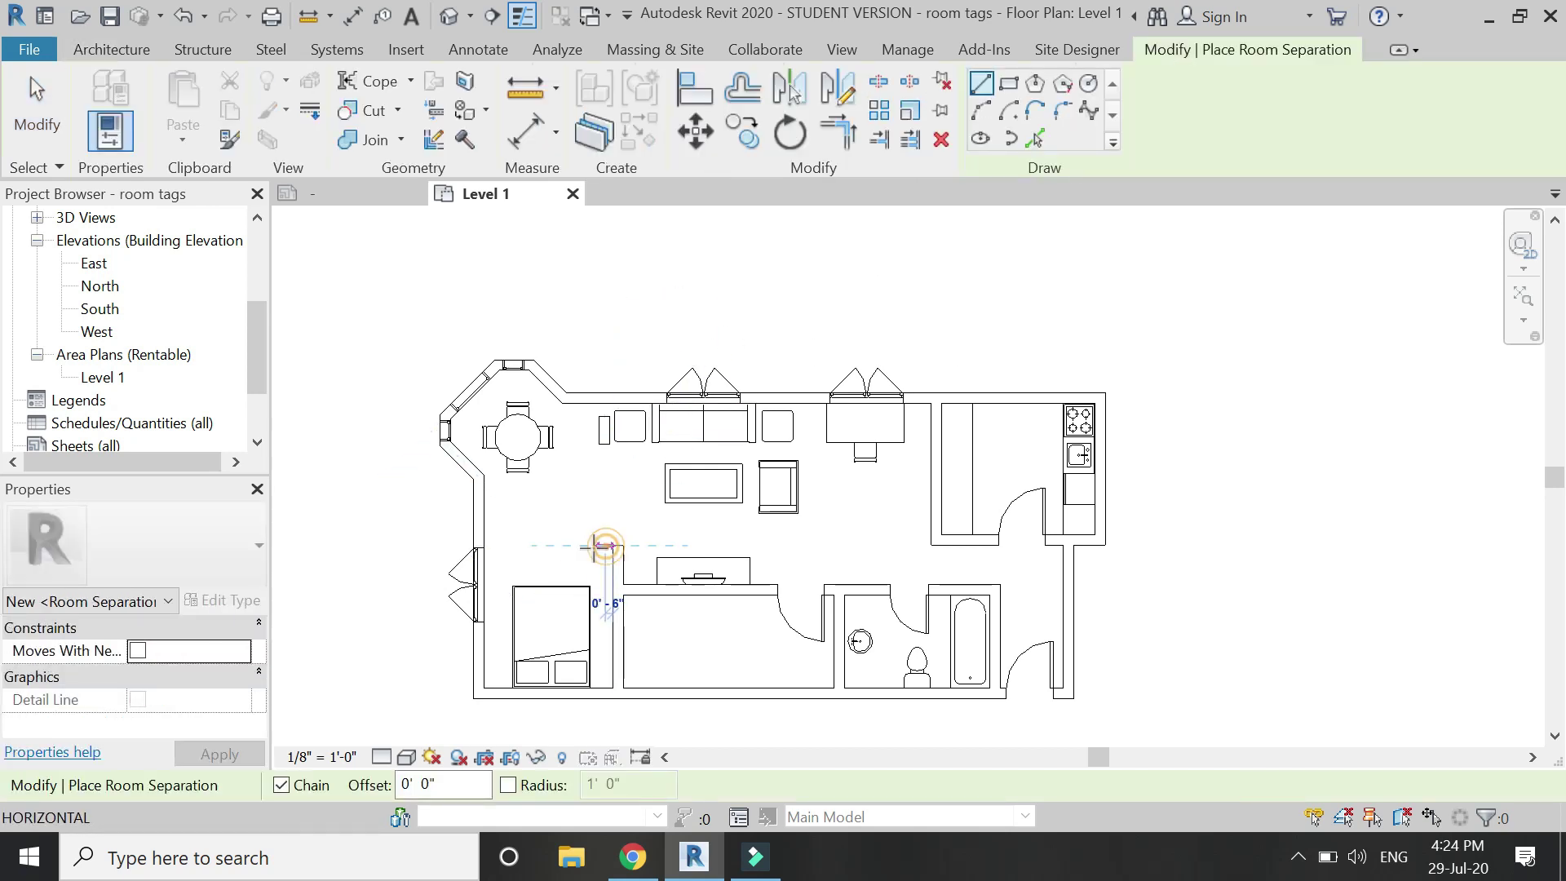
left_click(481, 544)
key("Escape")
key("Escape")
scroll(618, 549, "down", 1)
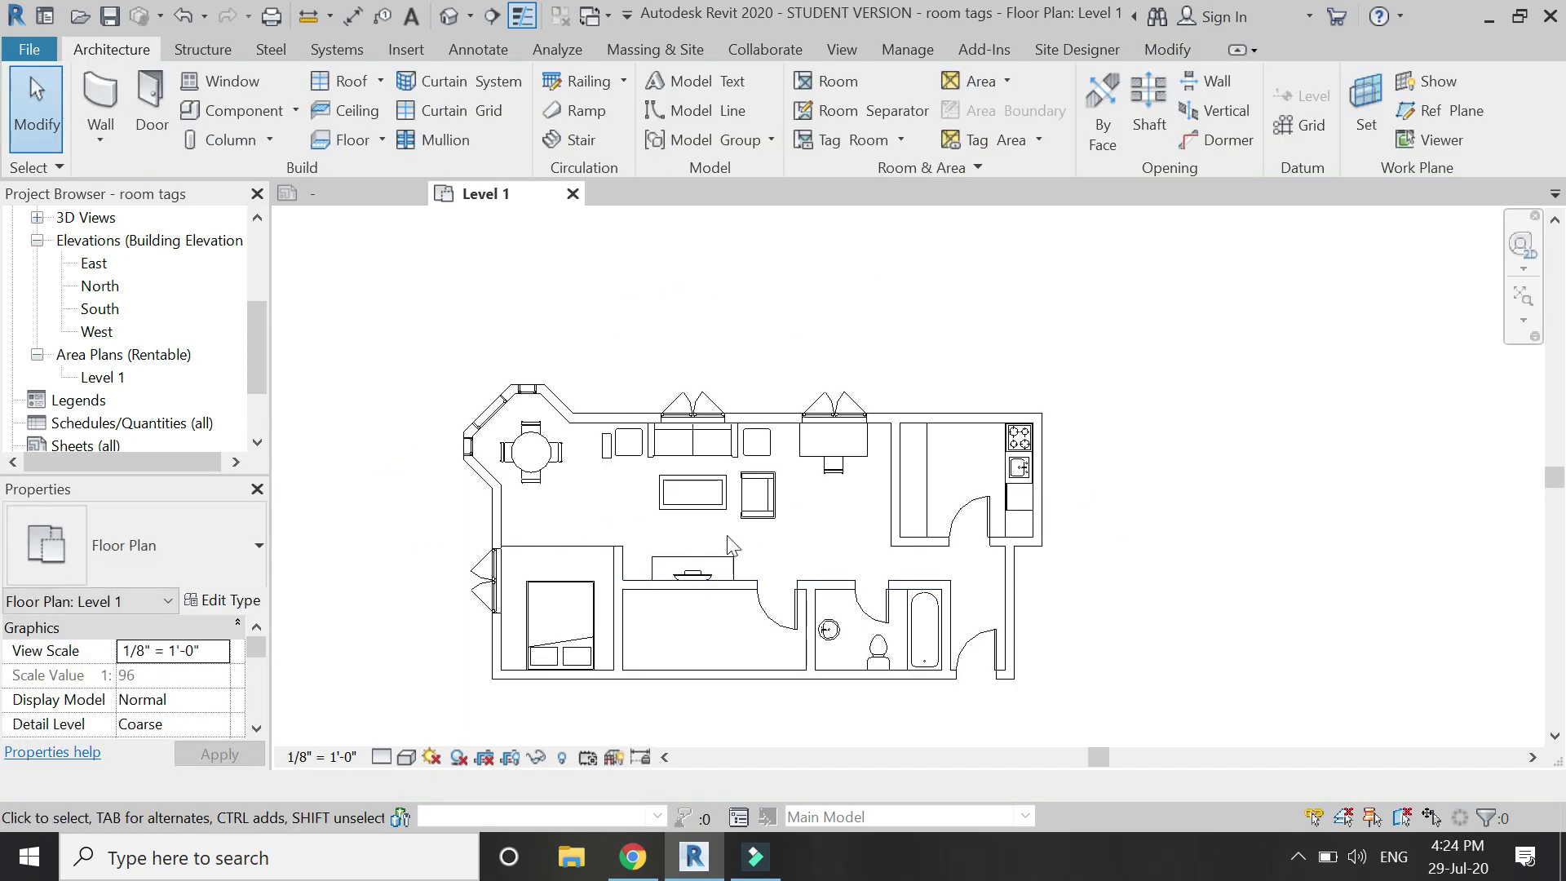
Place a new room in the bedroom alcove enclosed by the separation line, with Upper Limit Level 1.
left_click(836, 81)
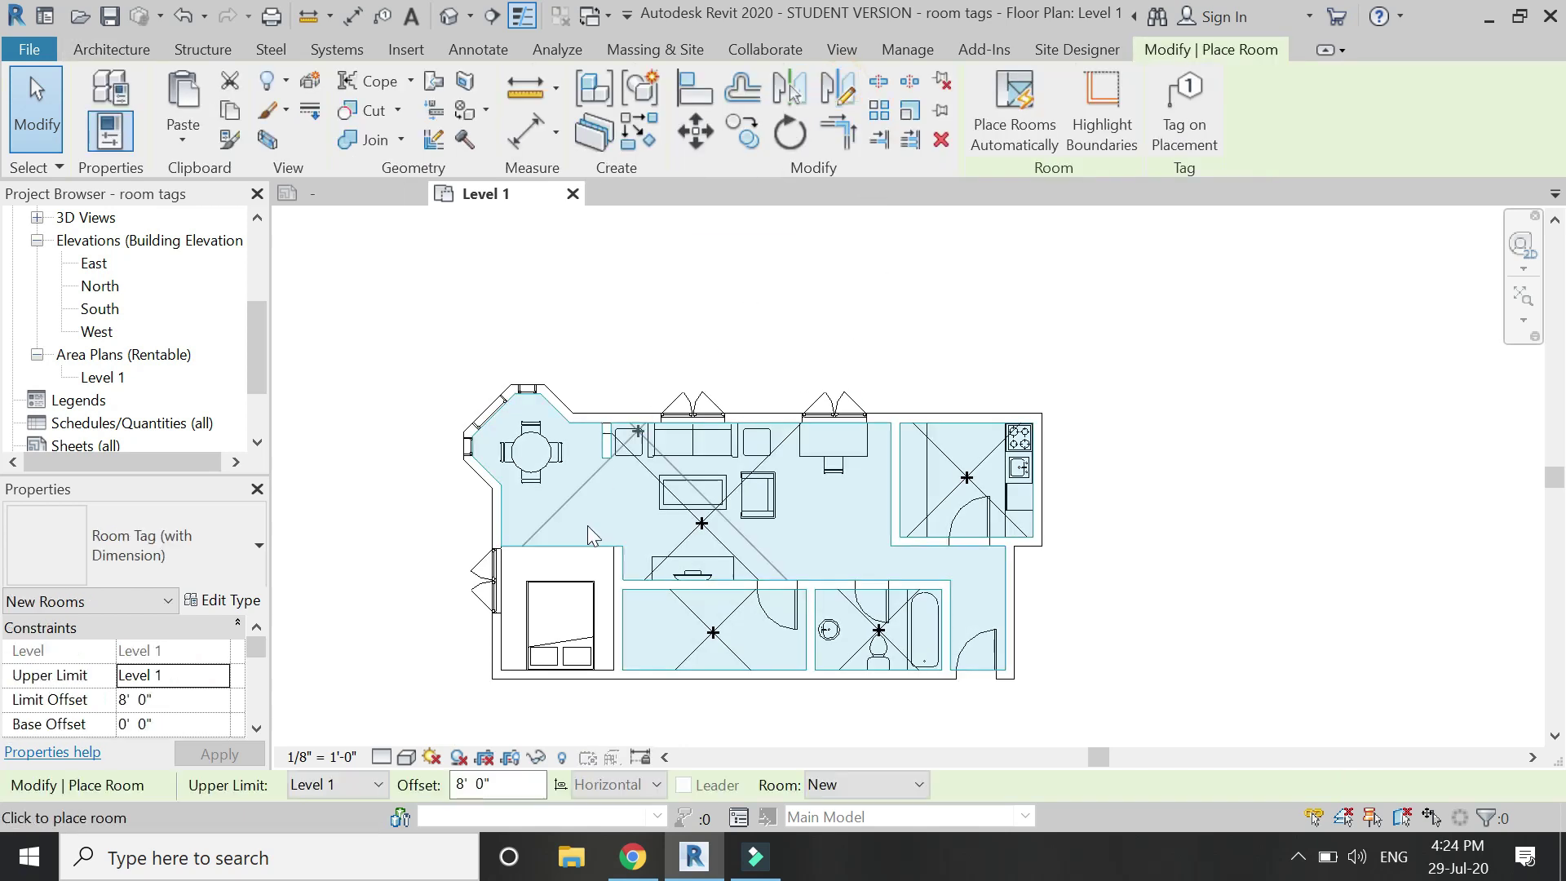
left_click(559, 616)
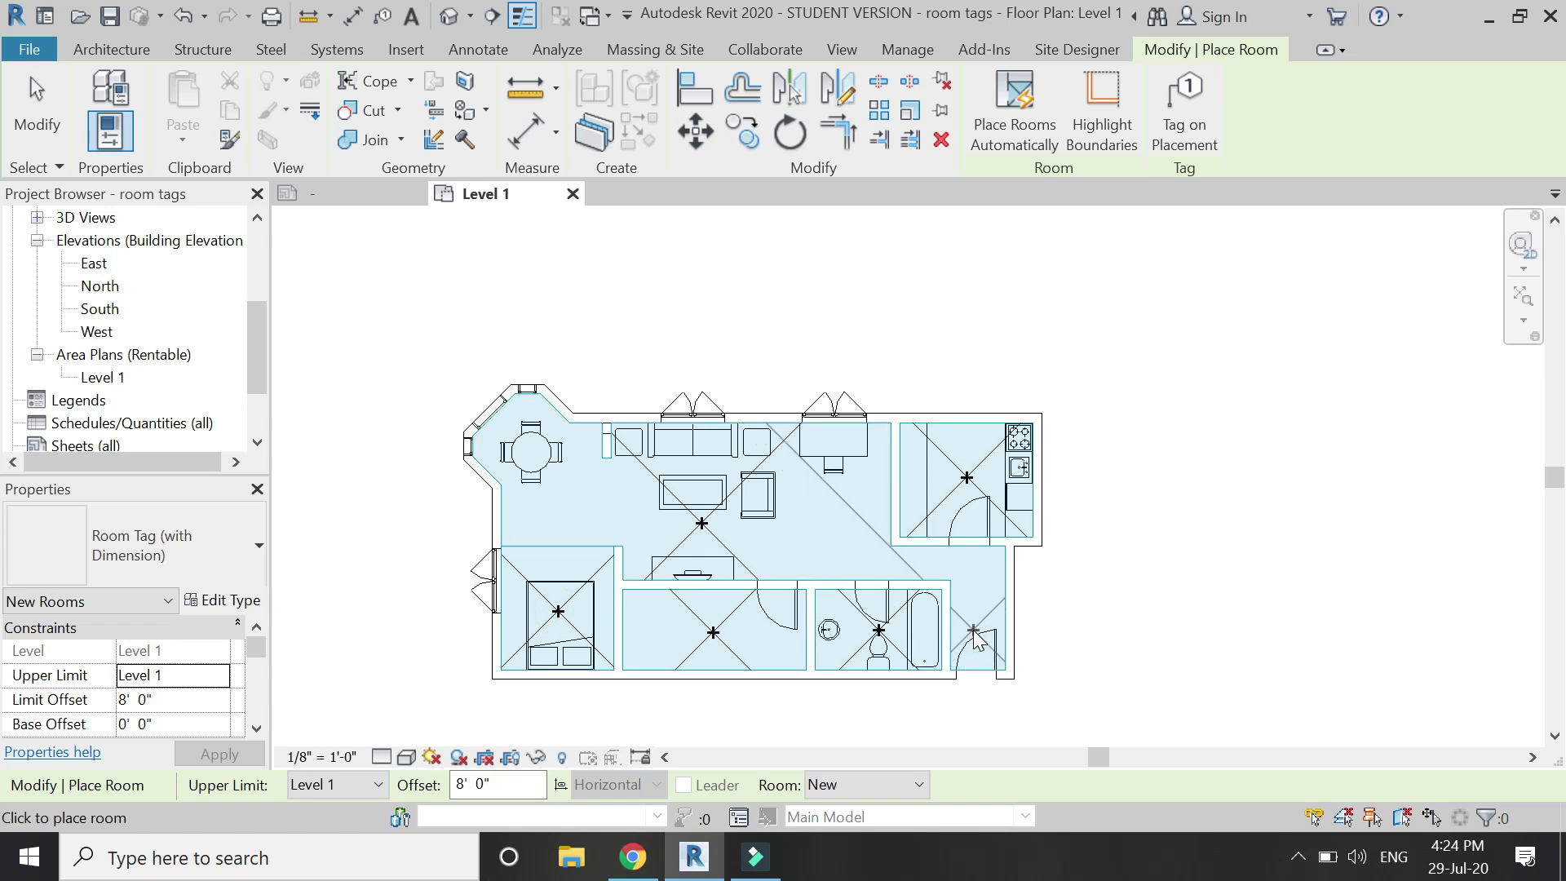
key("Escape")
key("Escape")
Draw a vertical room separation line about 2'-6" long from the kitchen's outer wall corner to the bathroom wall, closing off the entrance hall.
left_click(883, 114)
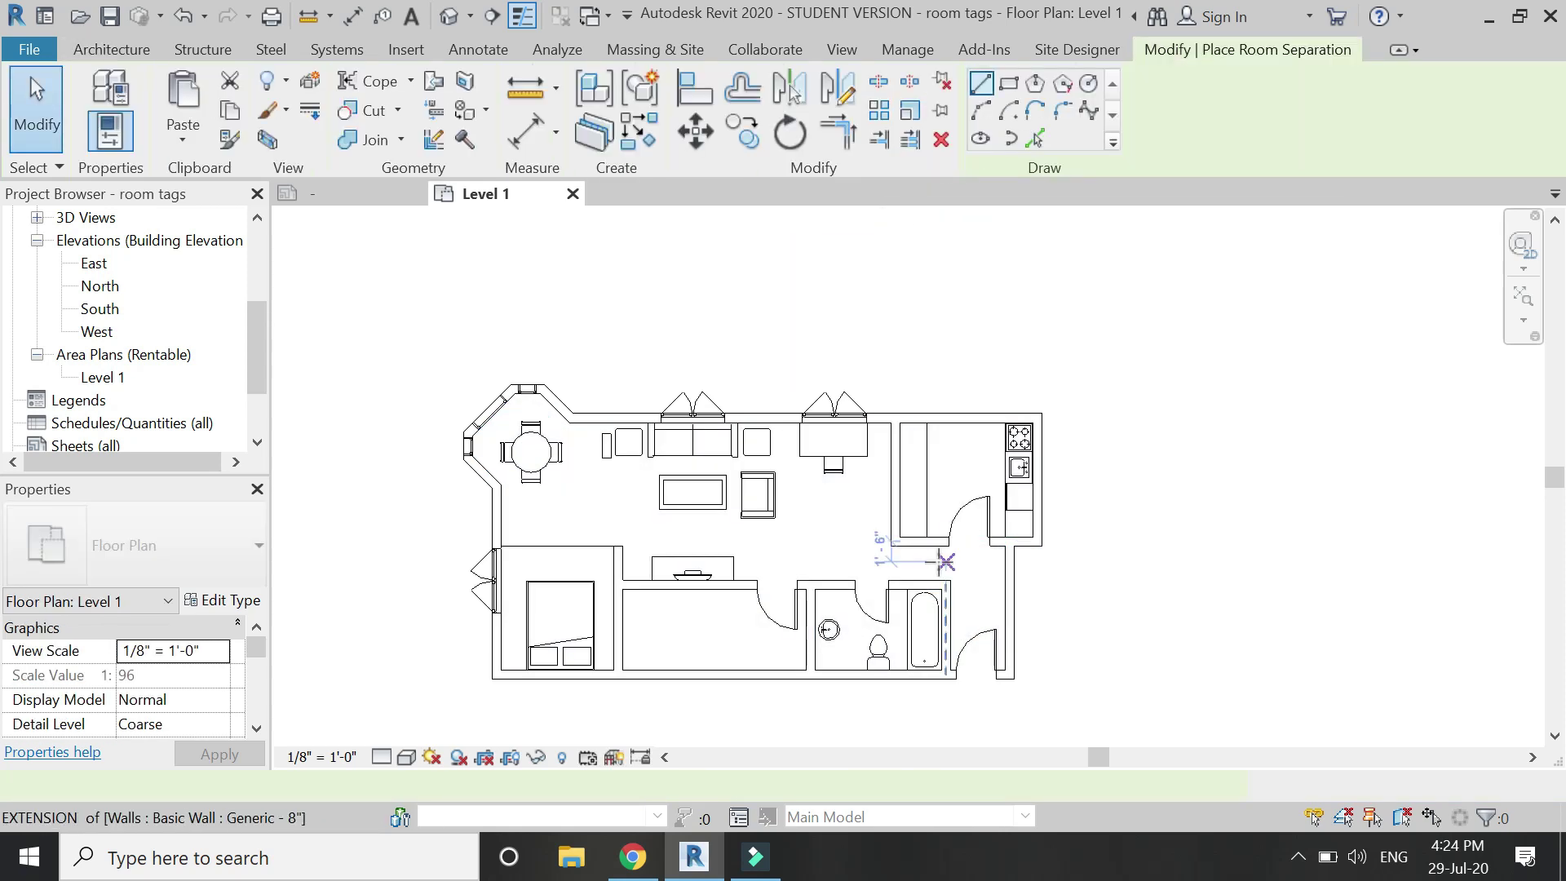
scroll(946, 582, "up", 4)
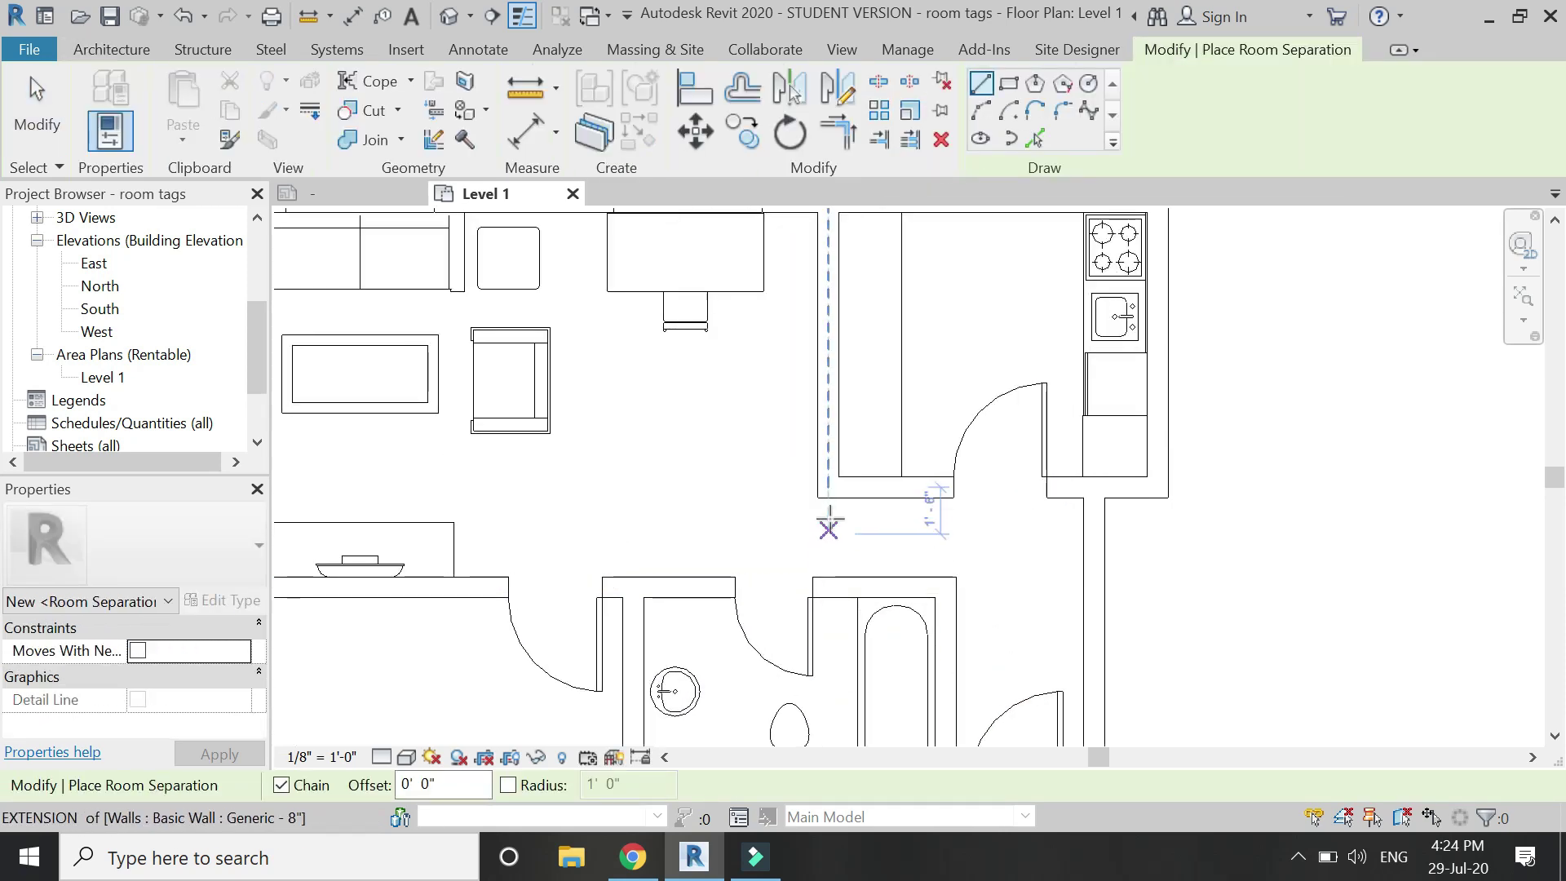
left_click(818, 498)
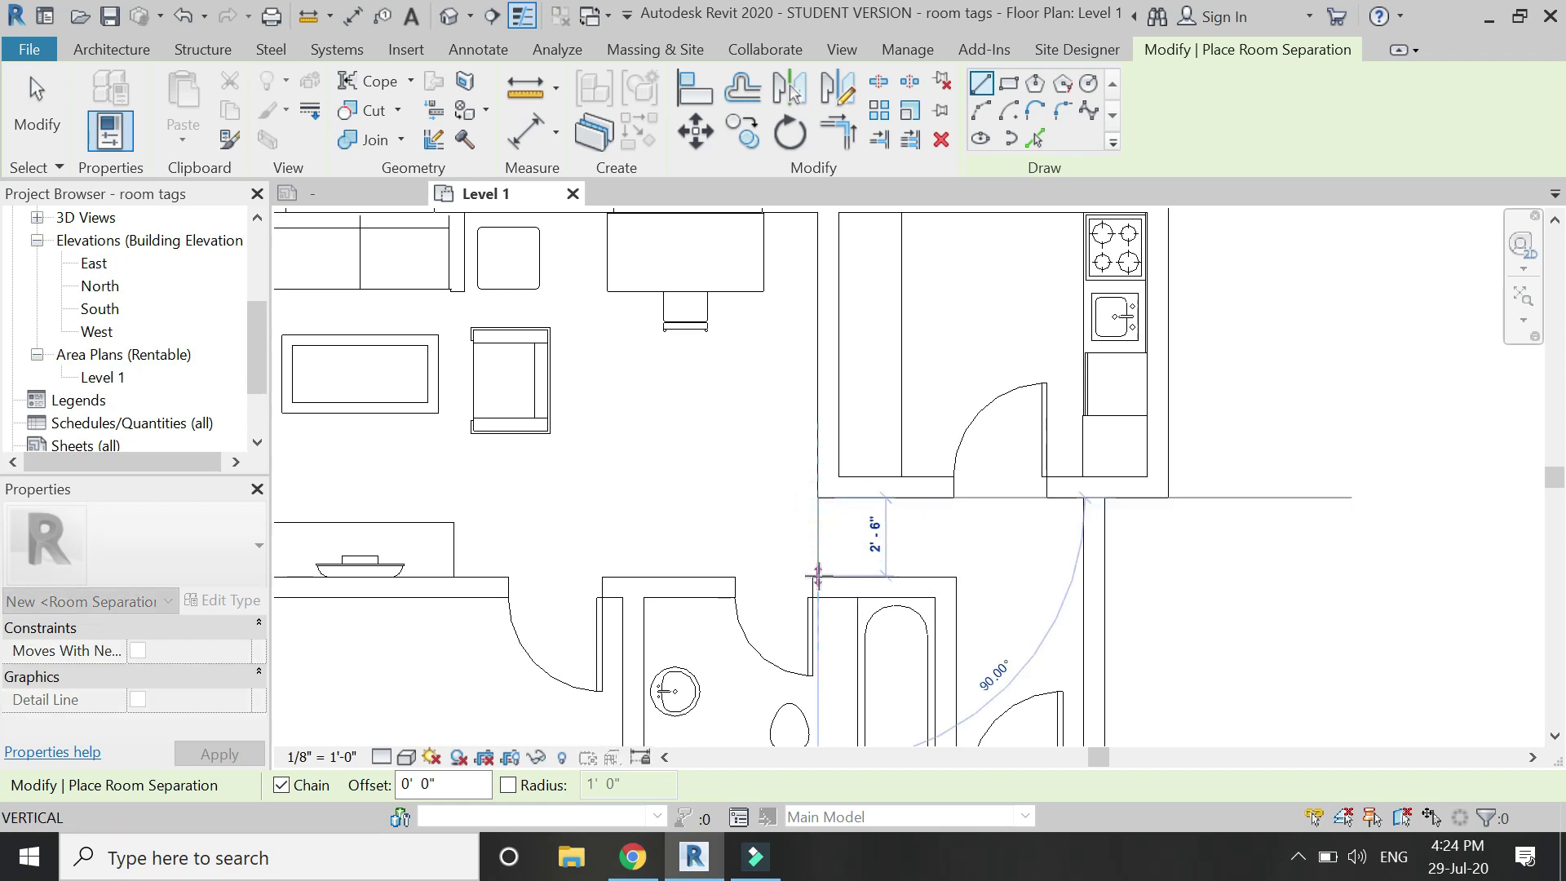
scroll(817, 574, "up", 5)
key("Escape")
scroll(801, 586, "down", 9)
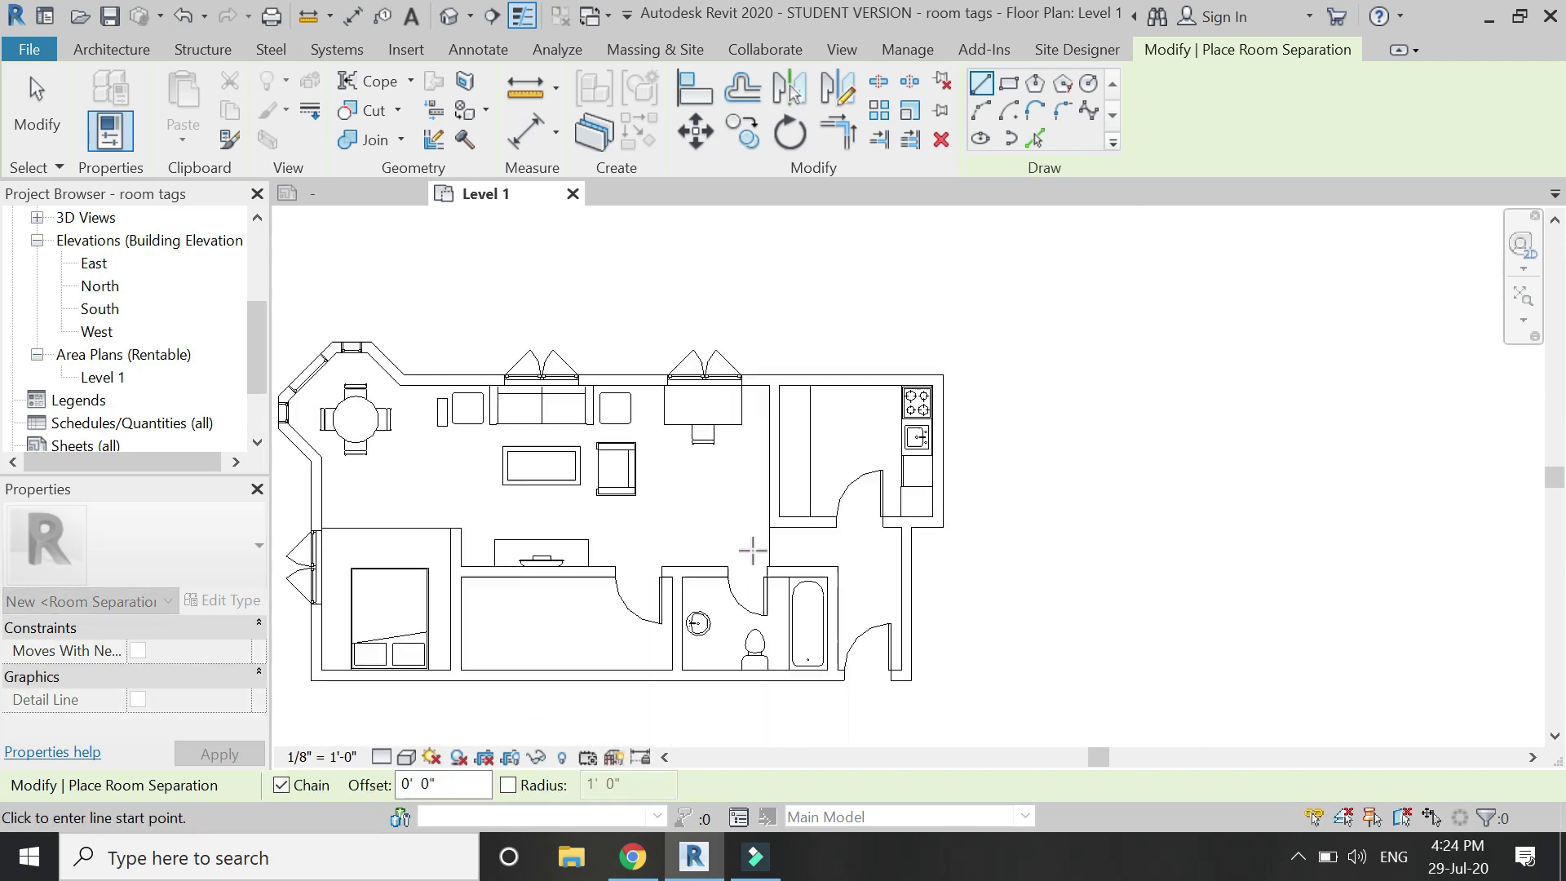
key("Escape")
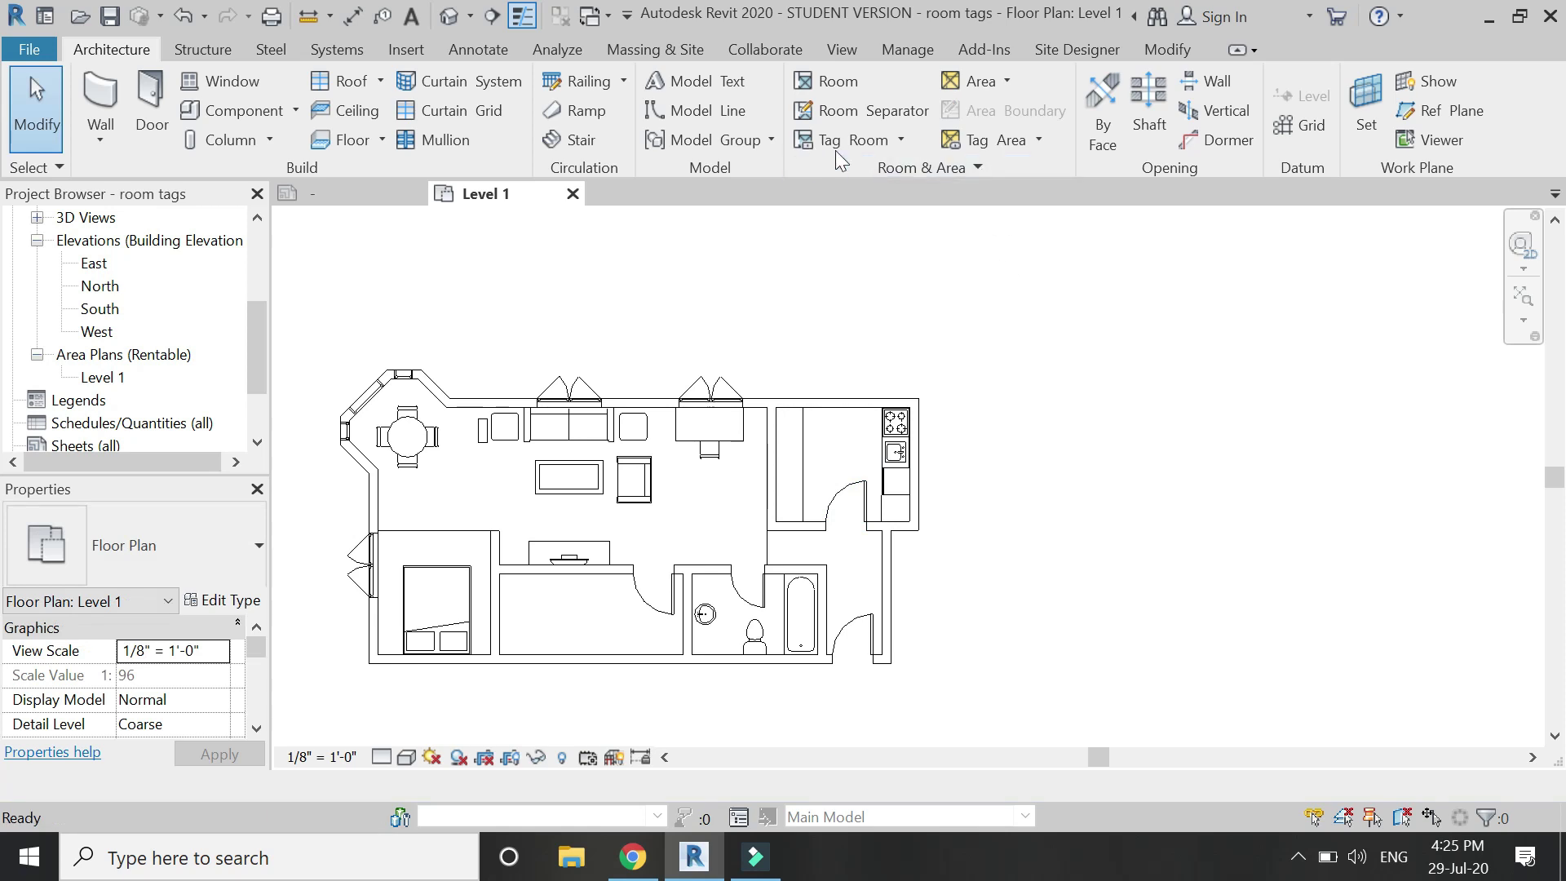
Place a new room in the entrance hall between the kitchen and the entry door, with Upper Limit Level 1.
left_click(822, 80)
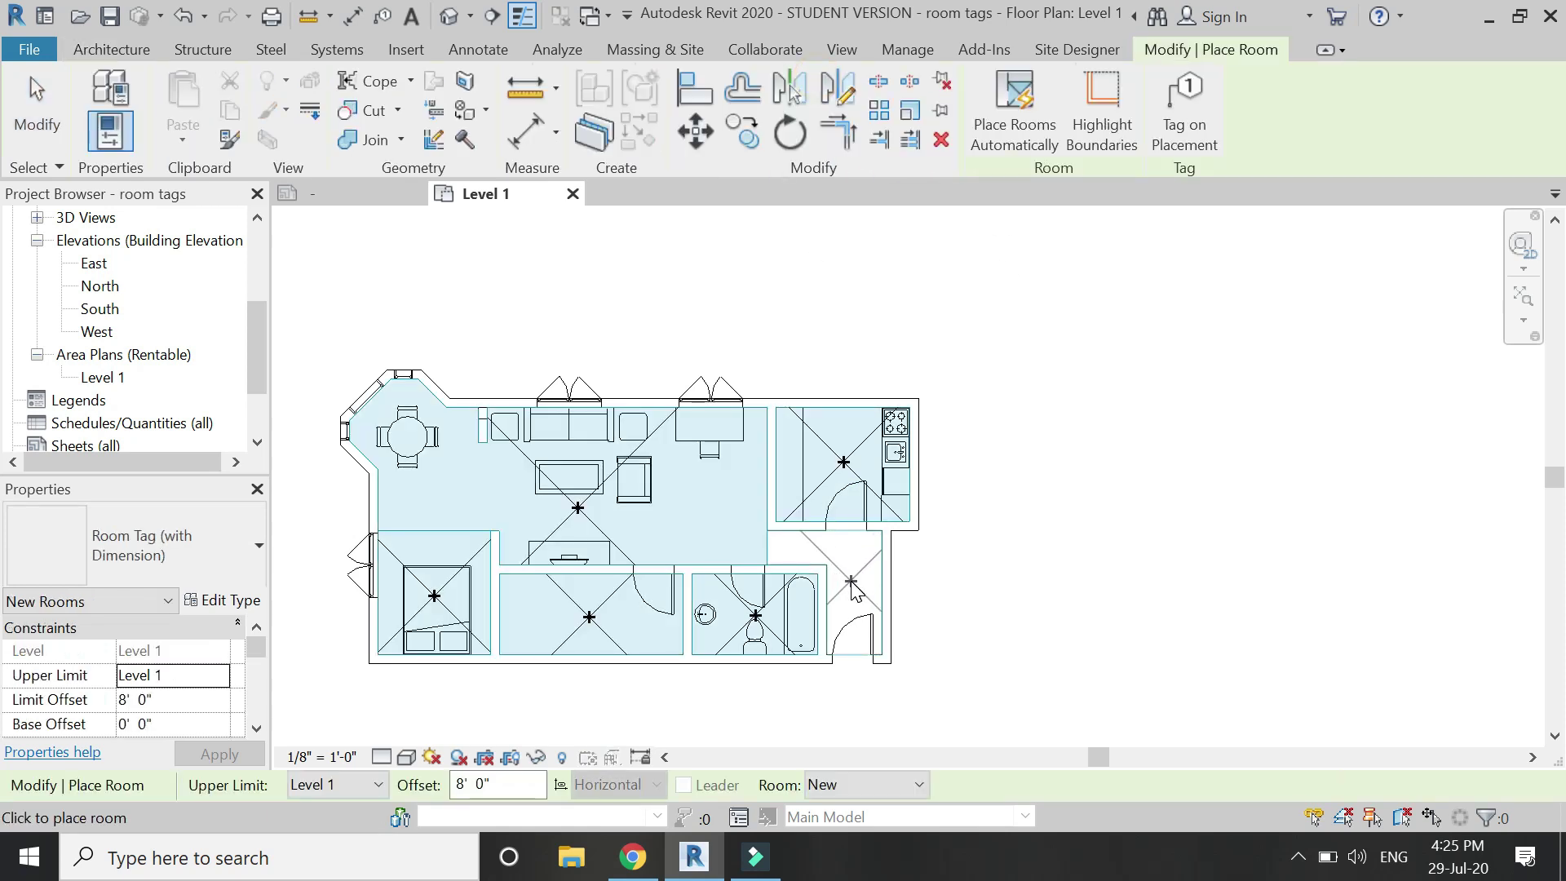
left_click(852, 578)
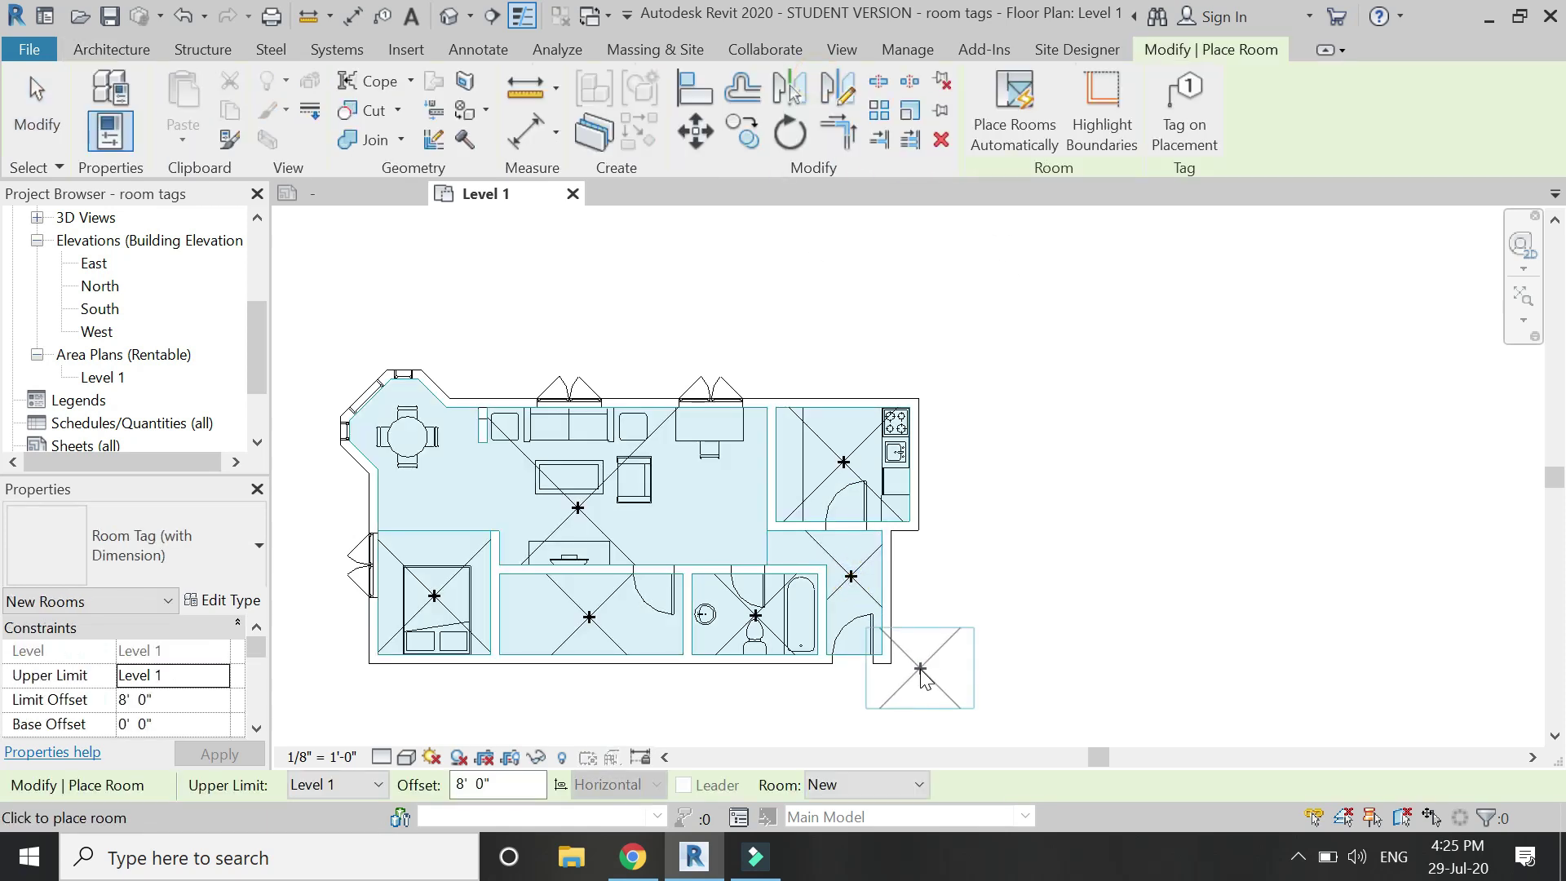
key("Escape")
key("Escape")
scroll(461, 587, "up", 2)
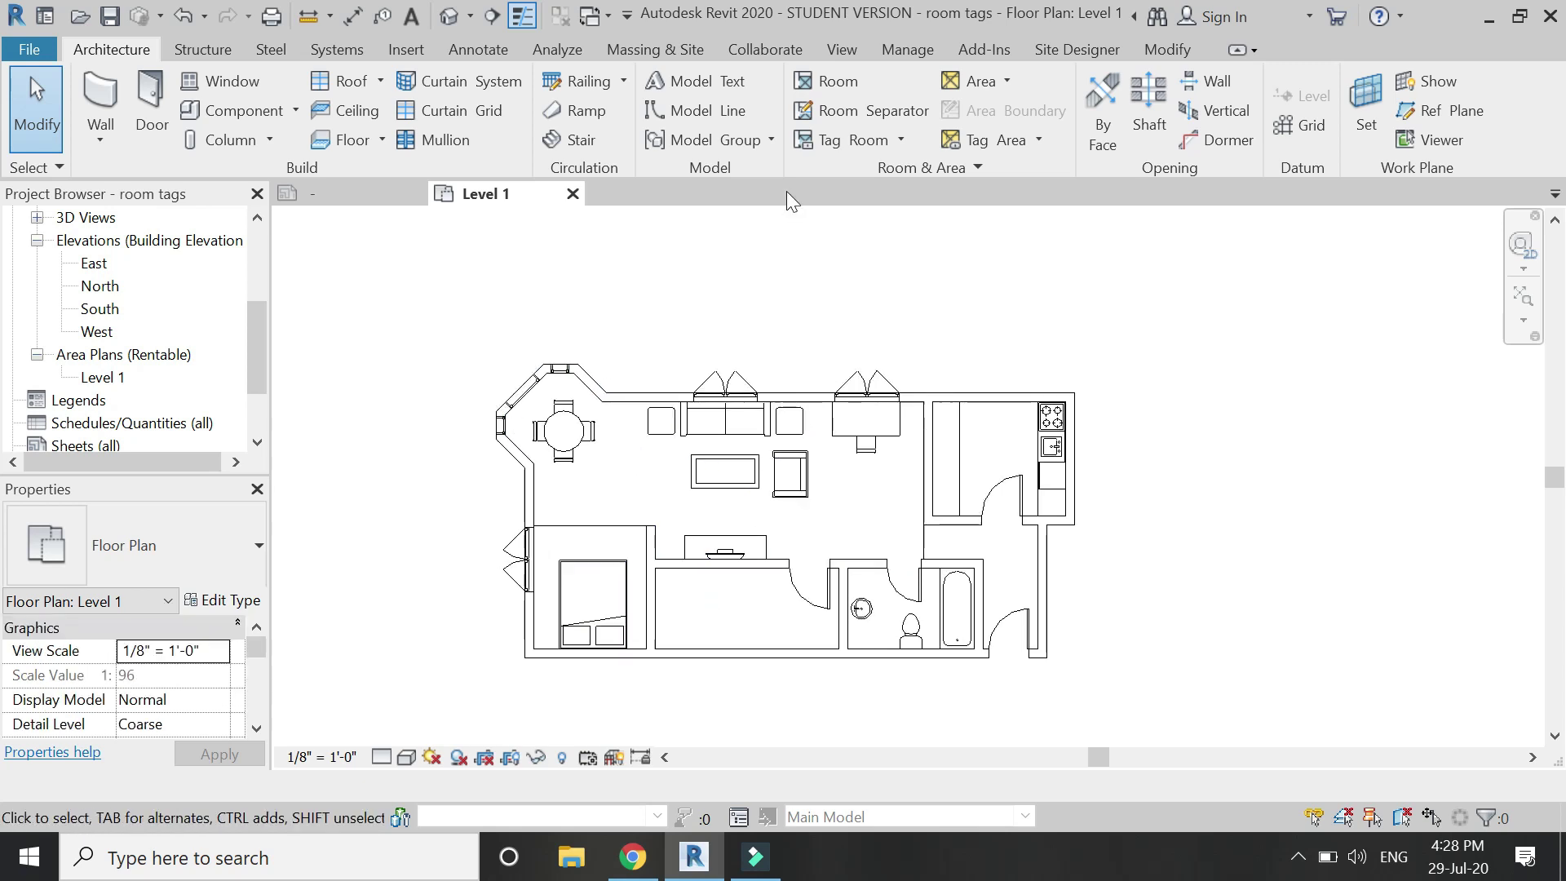
Tag the bedroom, the enclosed middle room, the bathroom and the kitchen using the Room Tag (with Dimension) type without leaders.
left_click(821, 139)
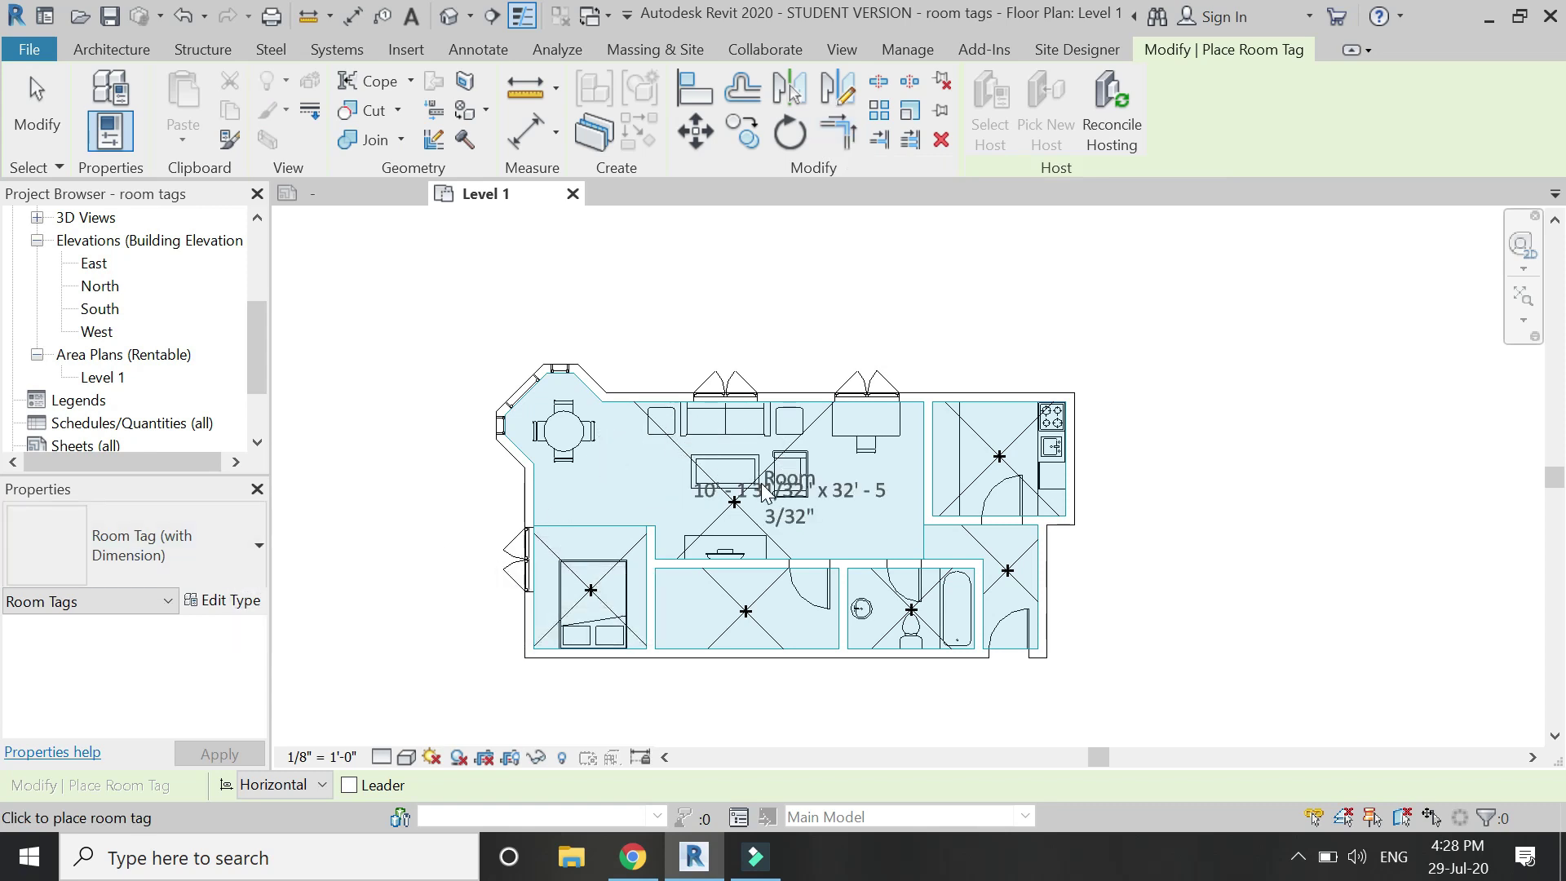
left_click(204, 560)
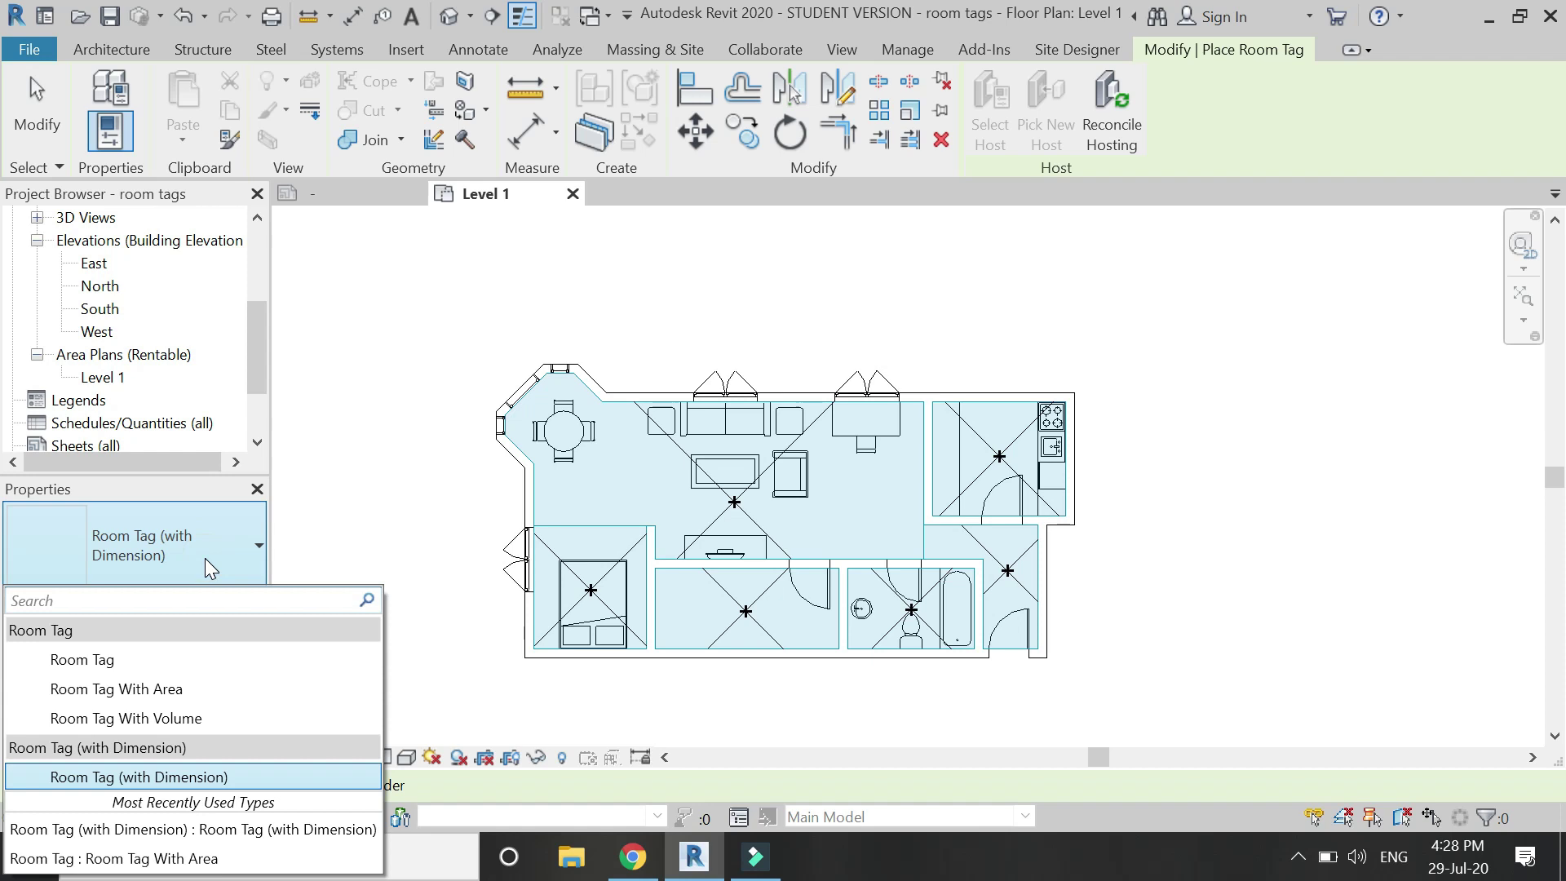
left_click(212, 779)
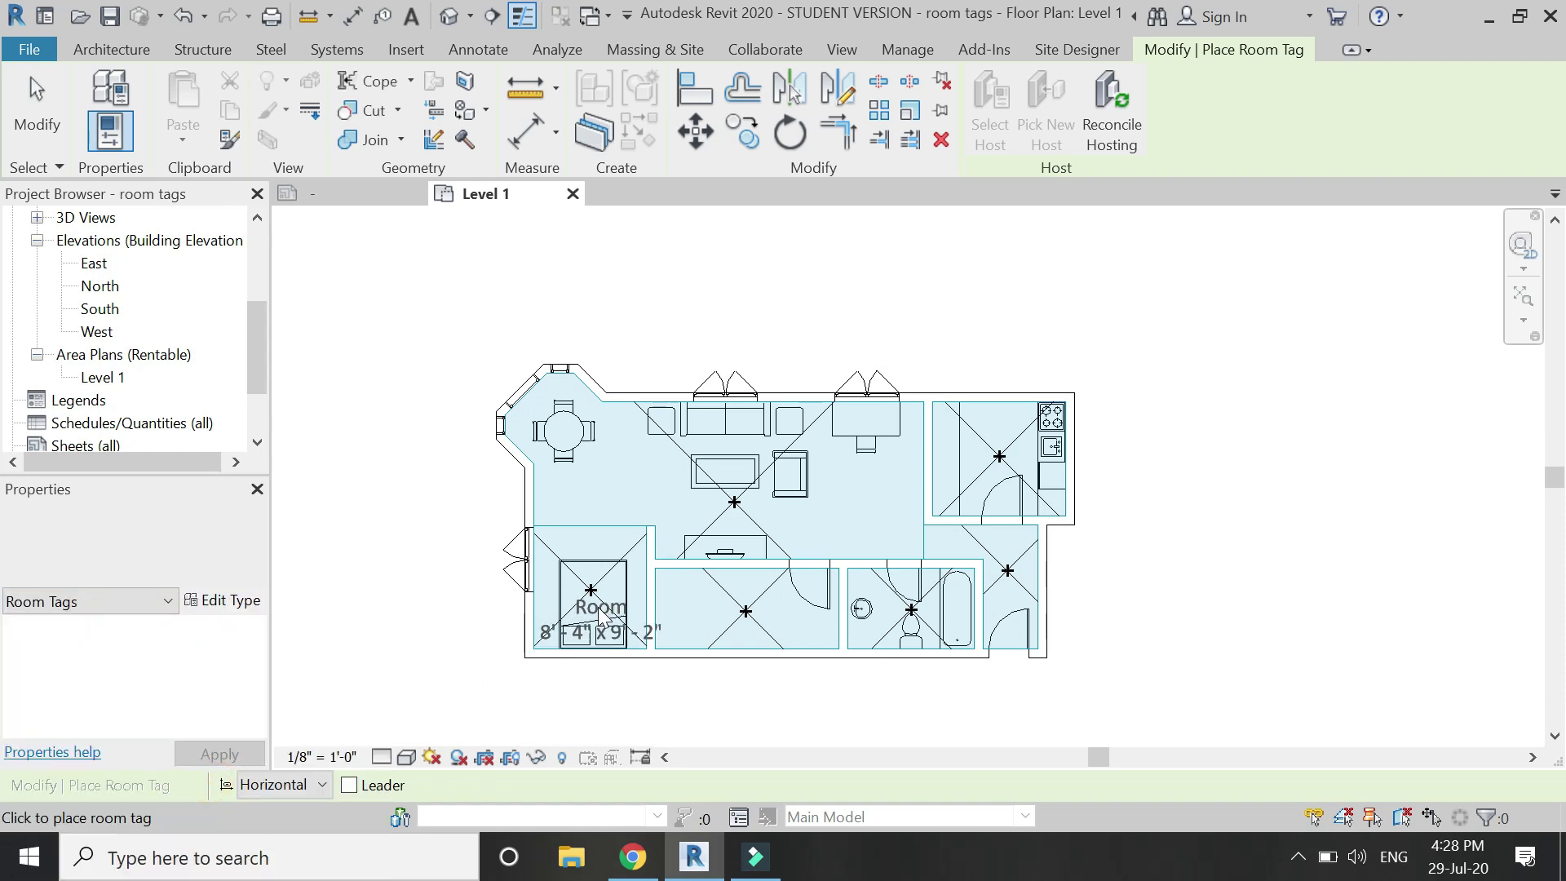
scroll(584, 628, "up", 3)
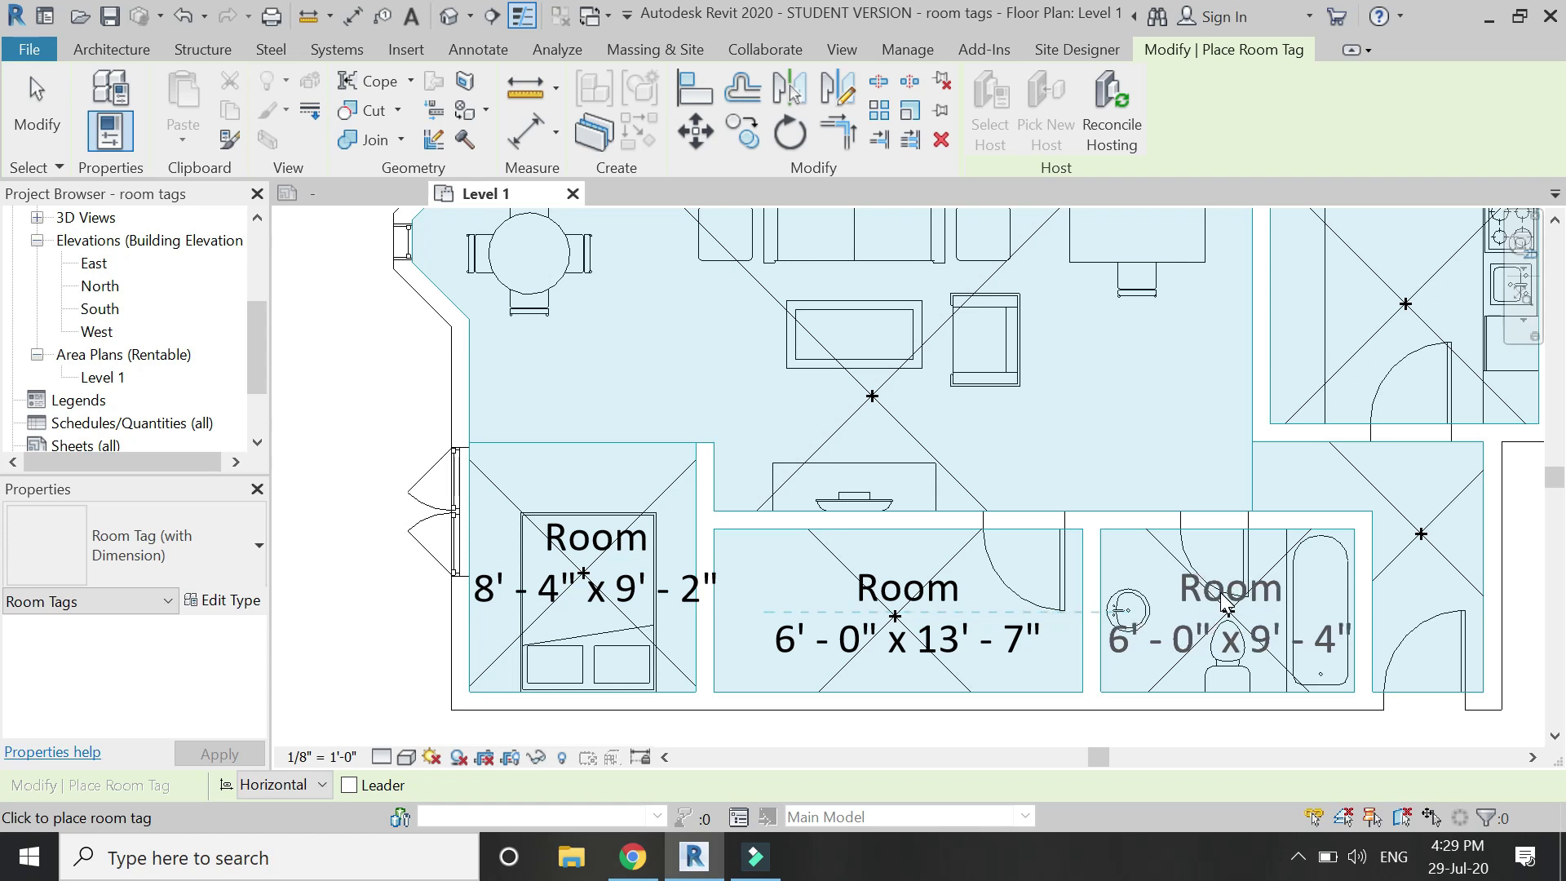
left_click(1168, 612)
scroll(880, 596, "down", 3)
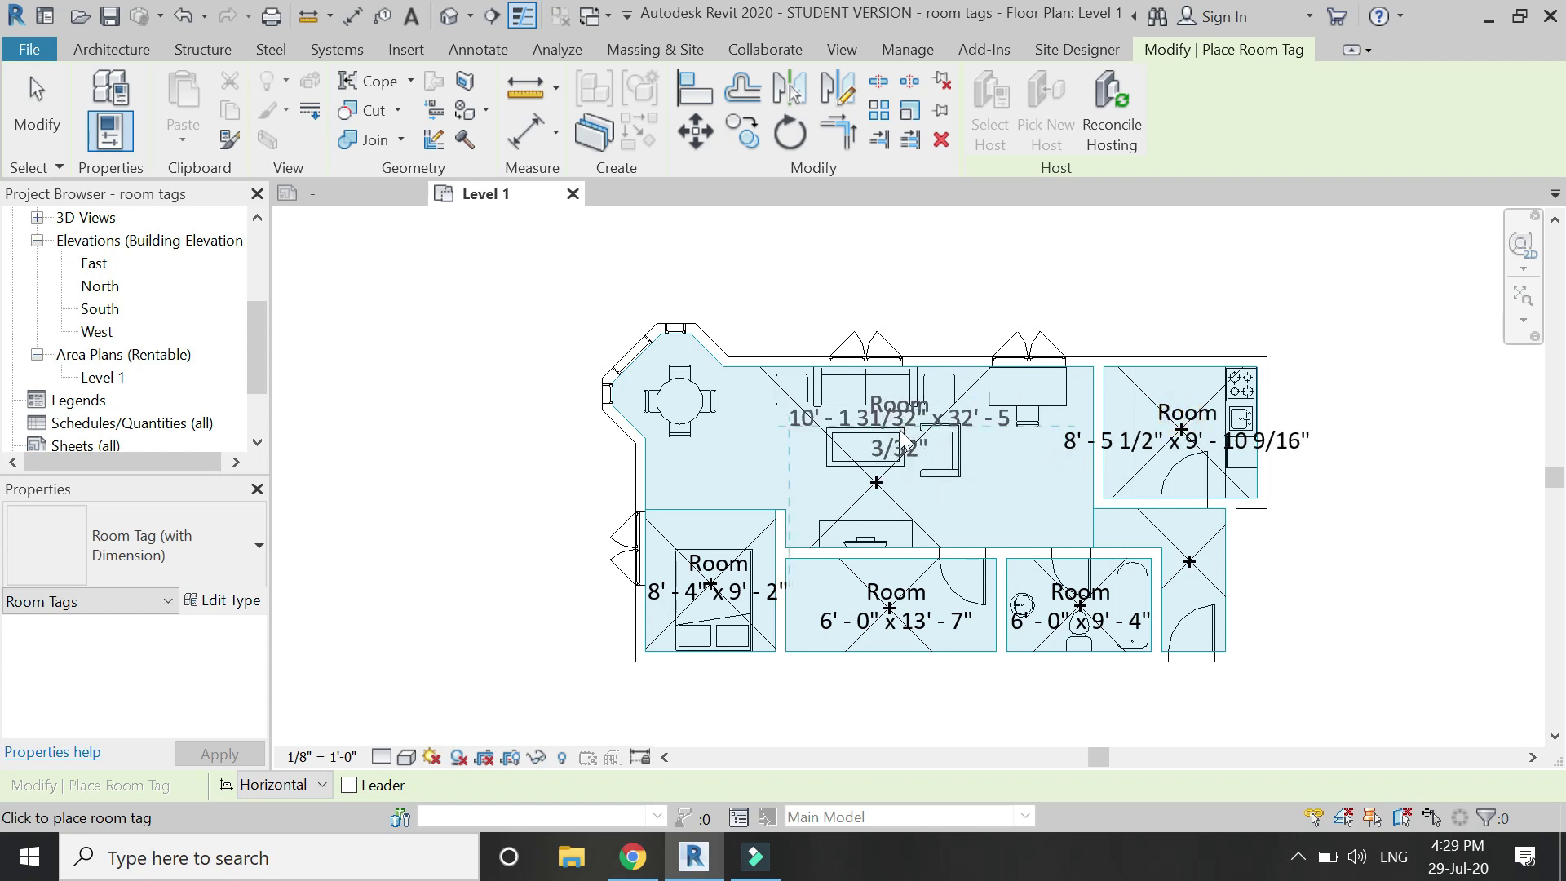
key("Escape")
key("Escape")
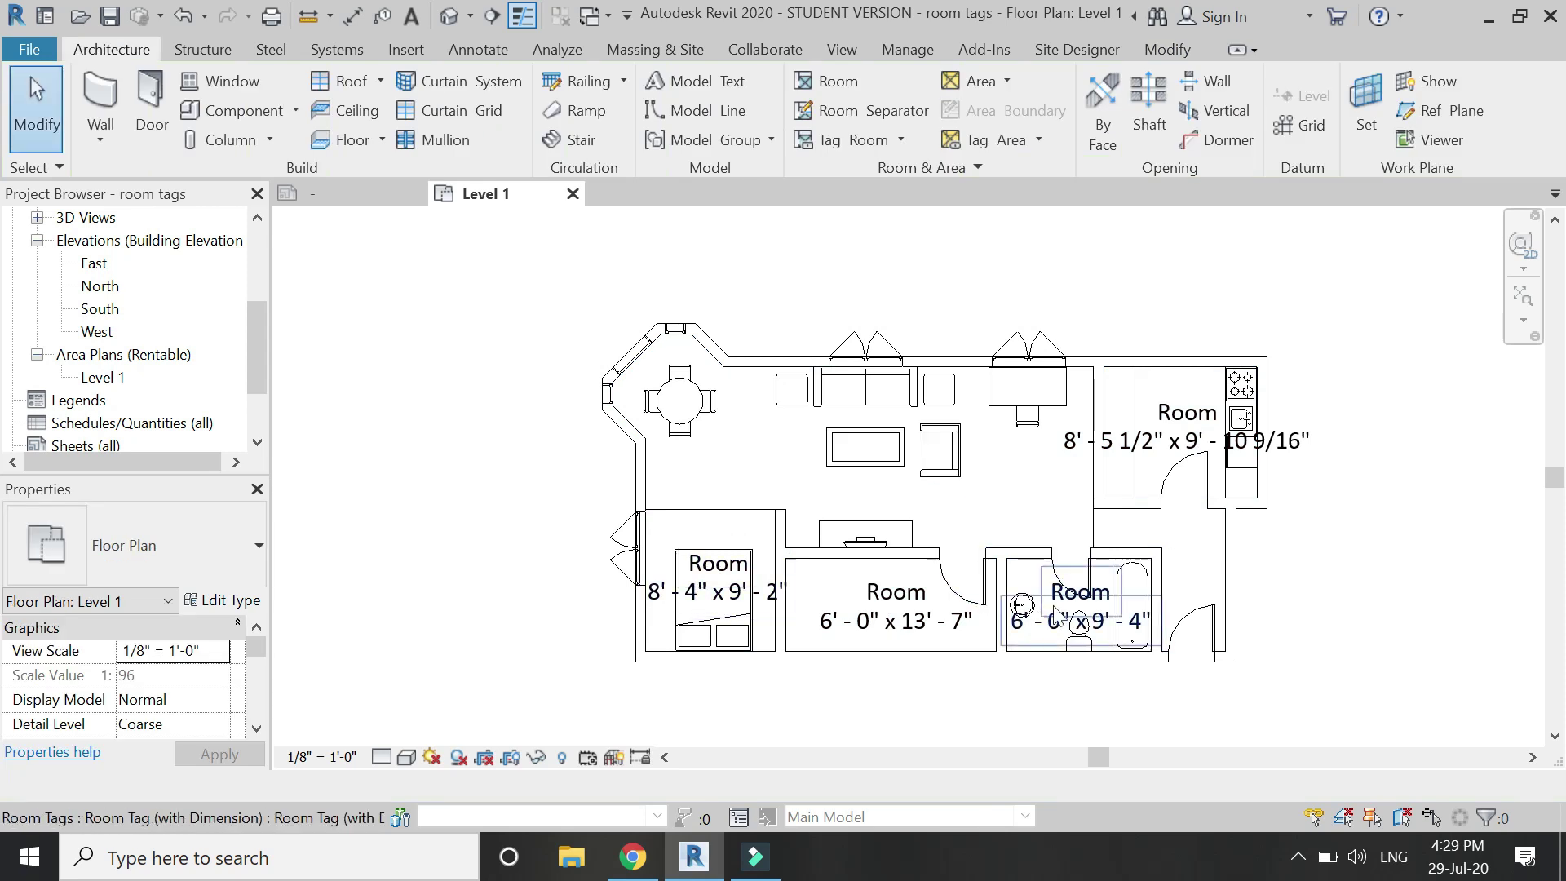
Set the Level 1 floor plan's view scale to 1/4" = 1'-0".
left_click(328, 770)
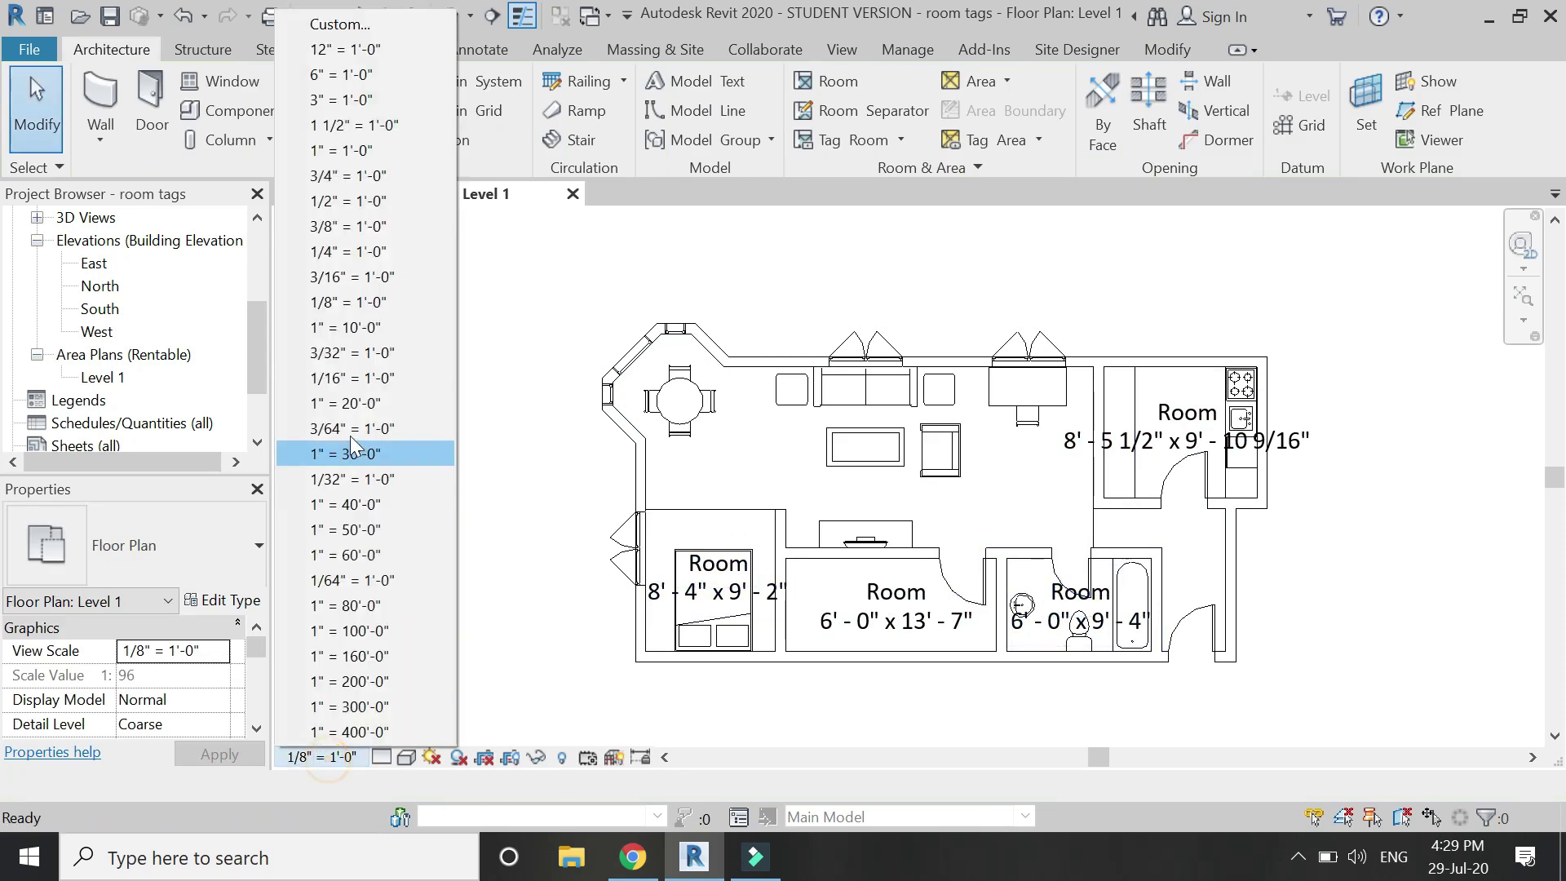
left_click(336, 248)
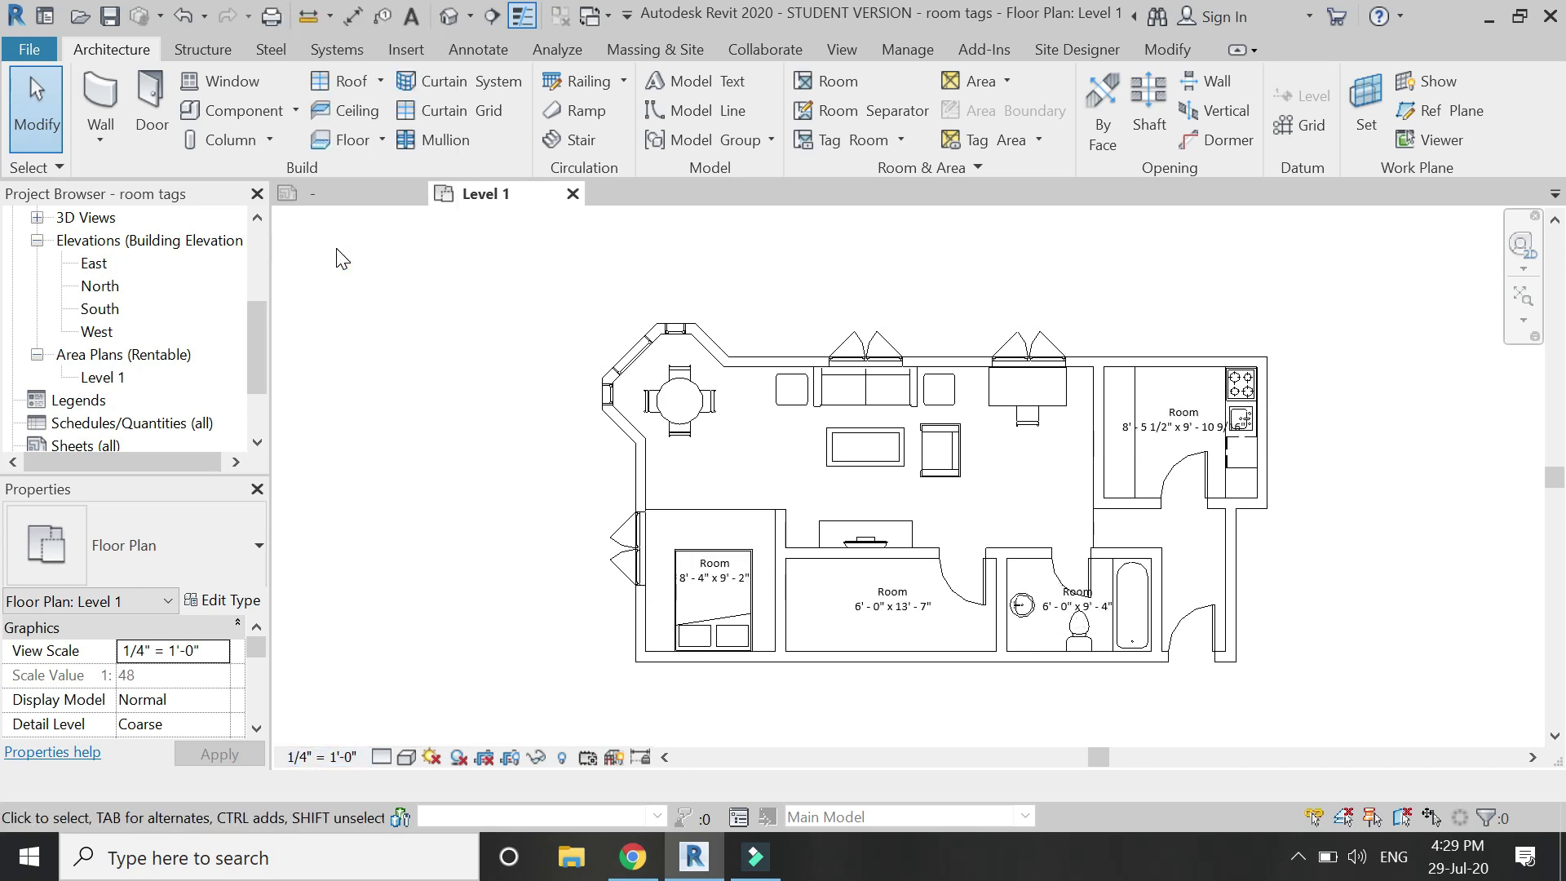
scroll(854, 655, "up", 2)
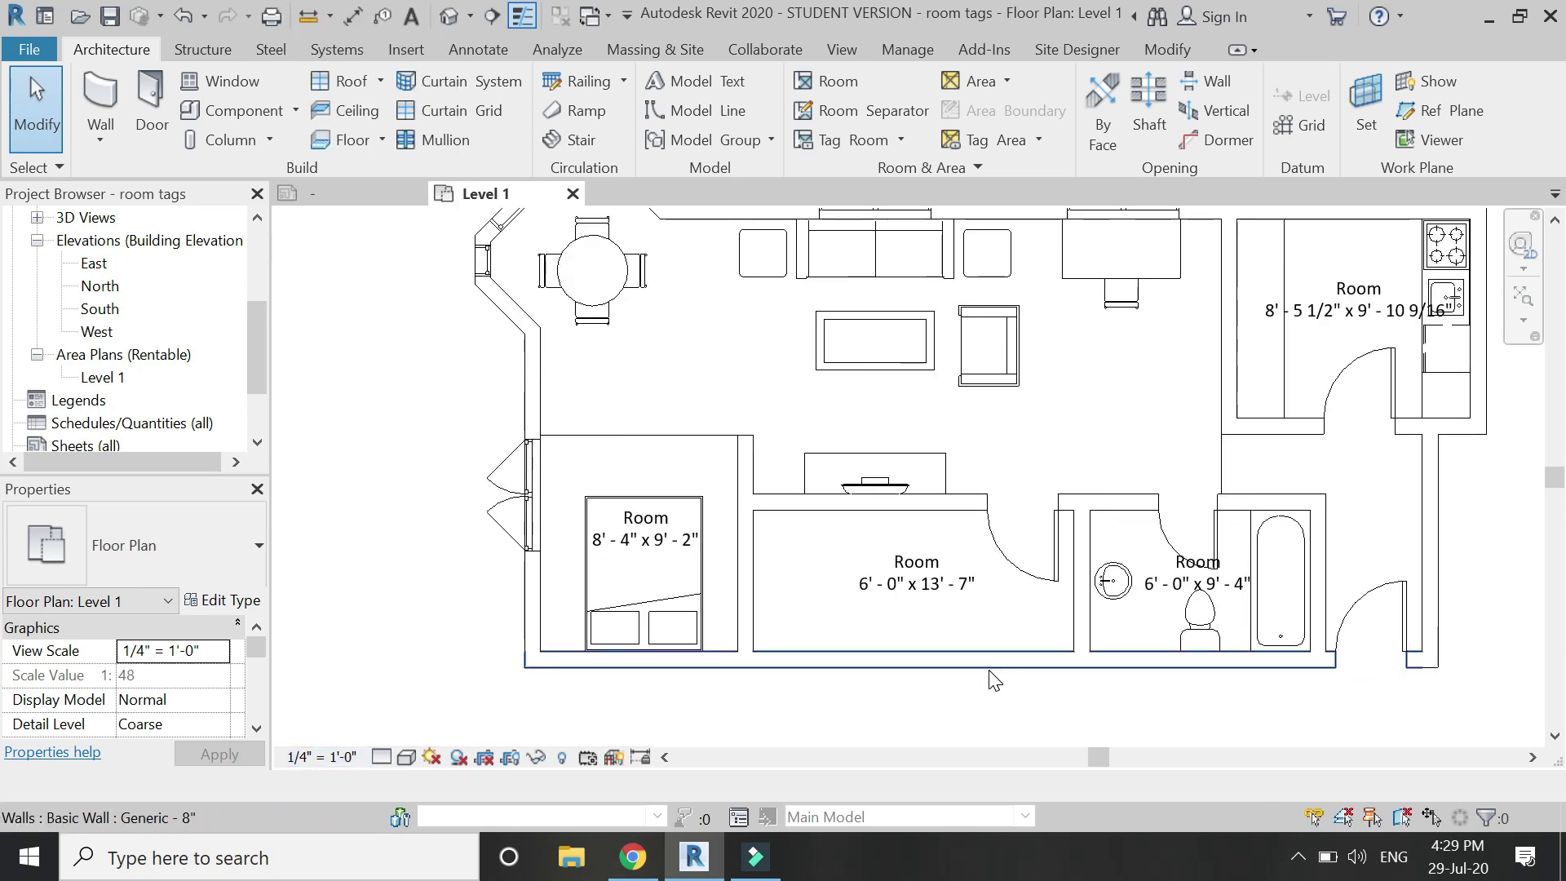
scroll(676, 613, "up", 1)
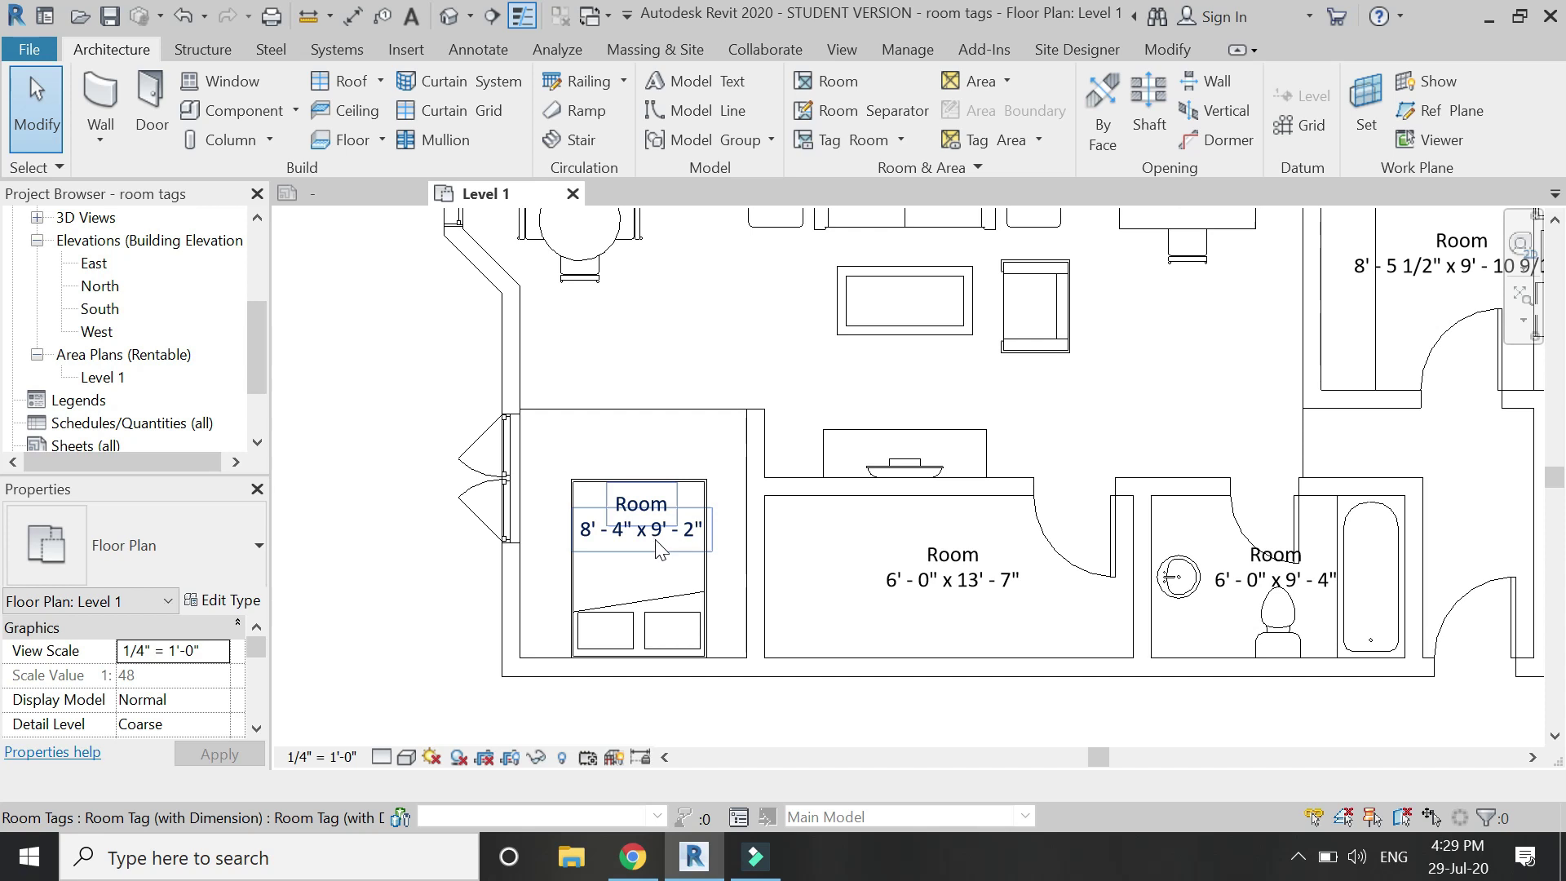
Measure the bedroom's width and depth with temporary aligned dimensions to compare with its tag, without placing them.
left_click(1174, 53)
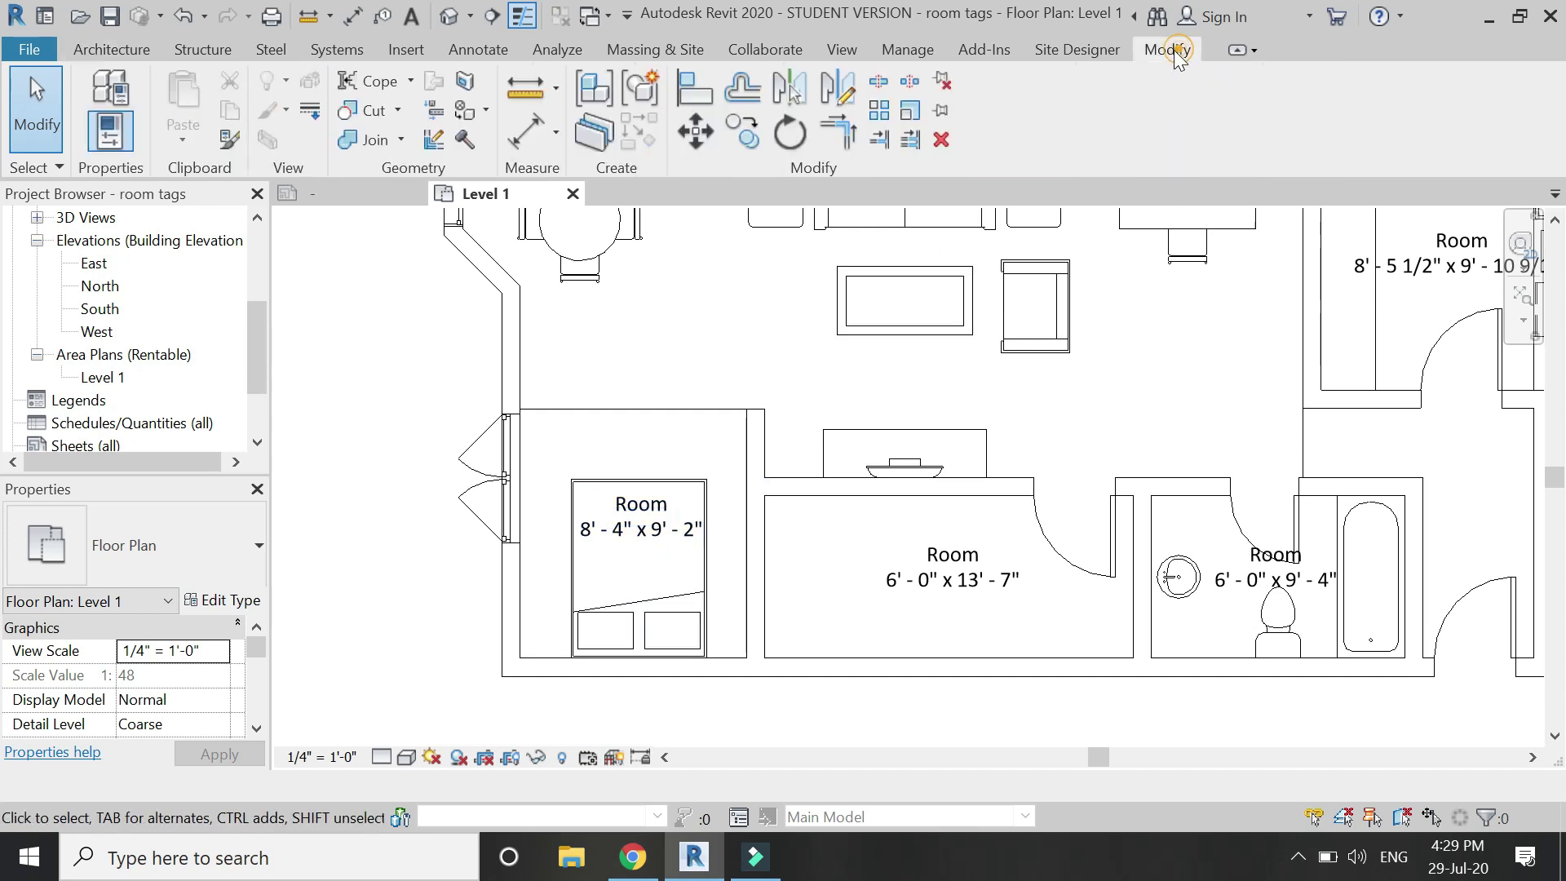
left_click(529, 143)
left_click(522, 578)
left_click(744, 593)
key("Escape")
left_click(647, 408)
left_click(725, 659)
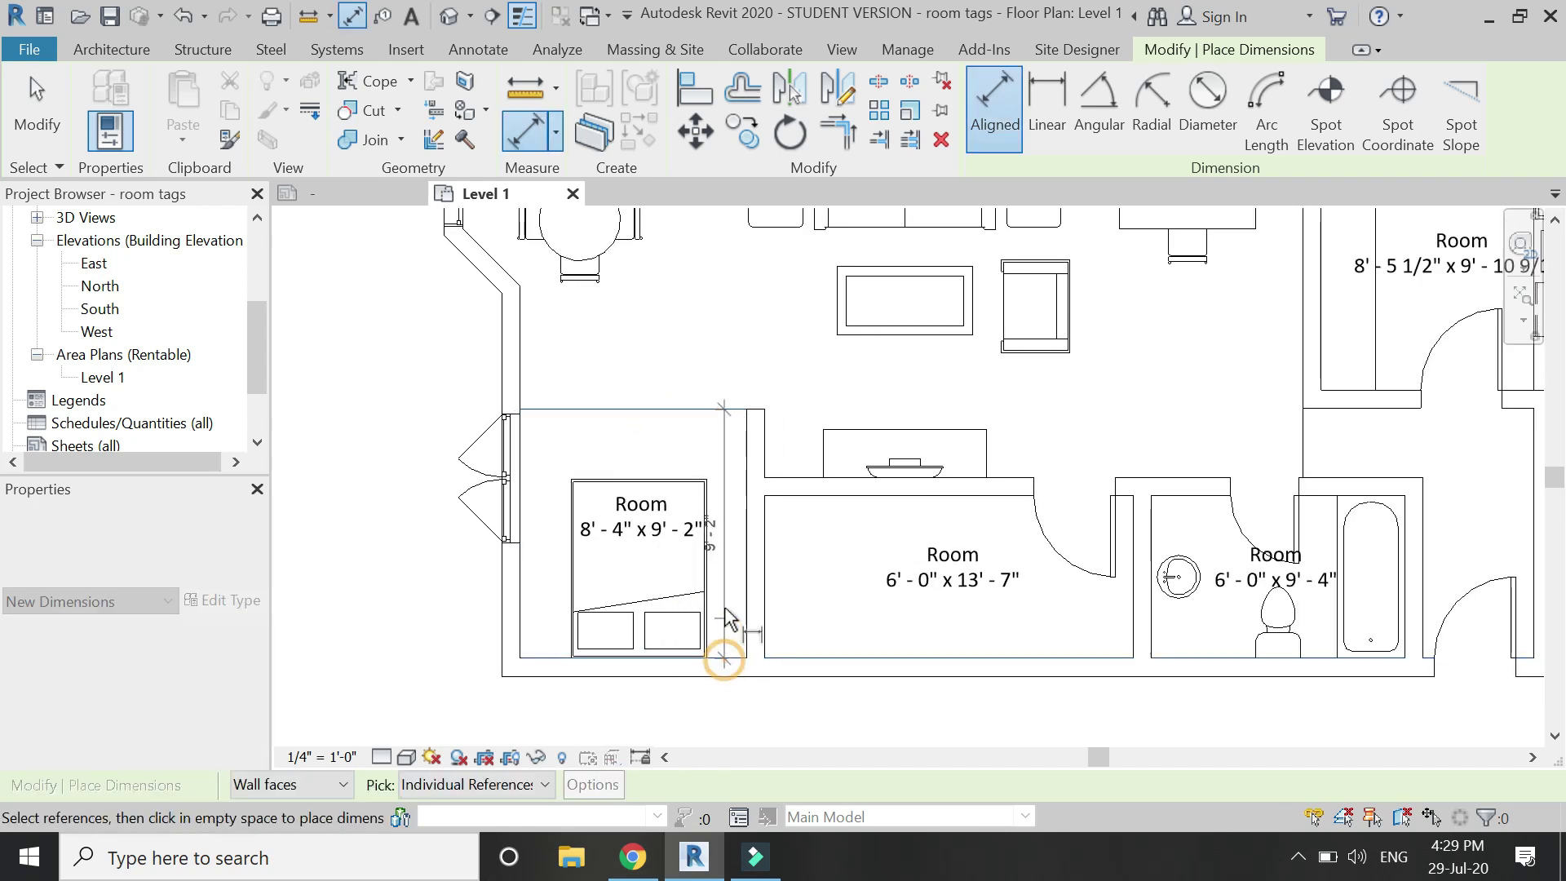
key("Escape")
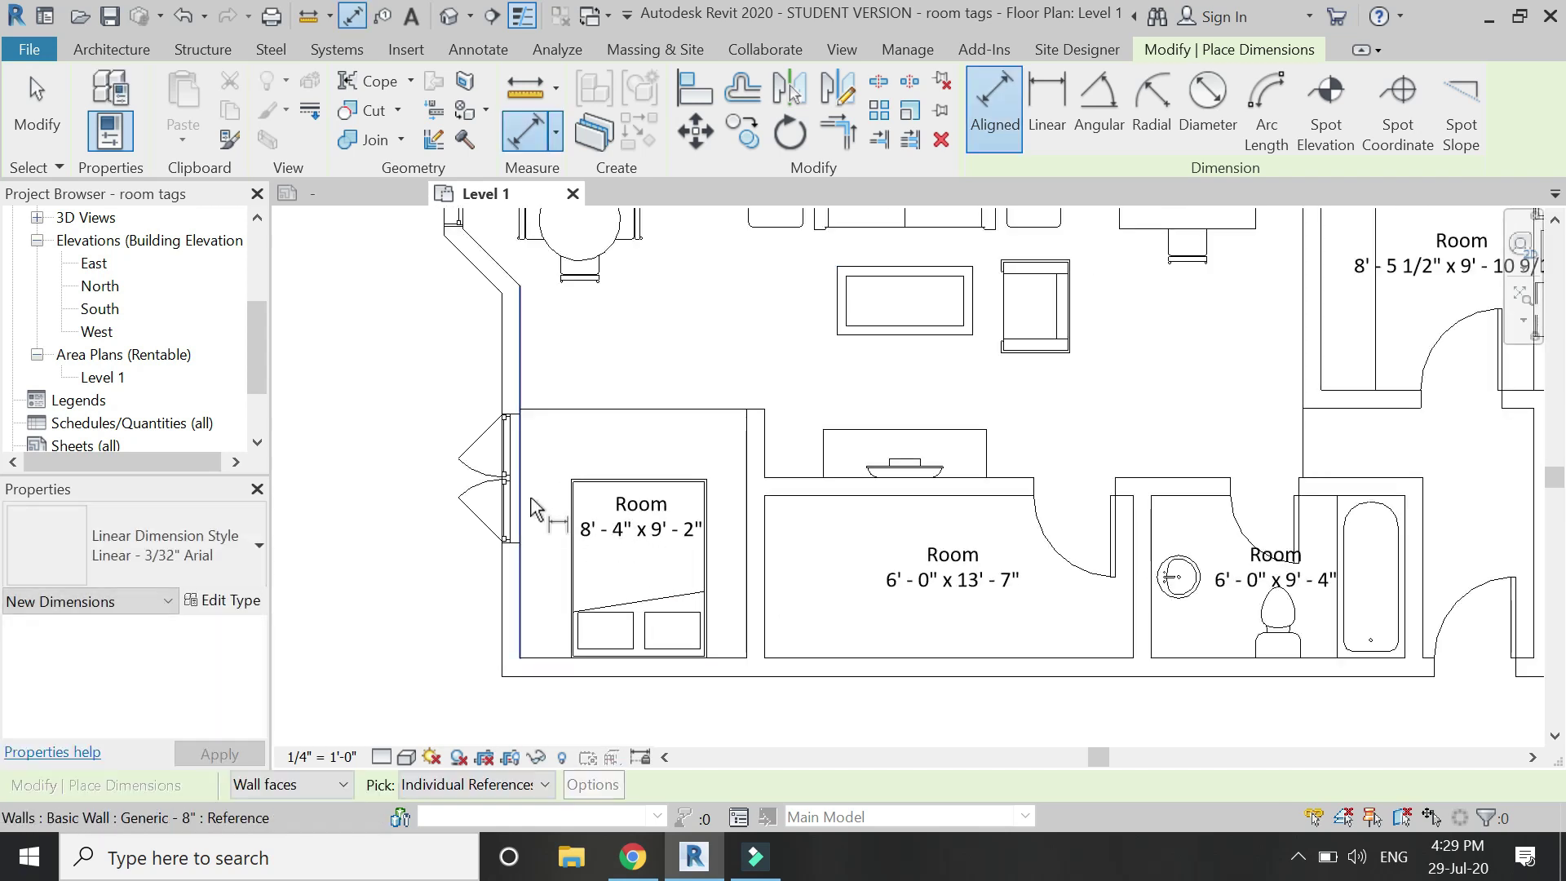
Measure the length of the enclosed middle room between its side wall faces with an aligned dimension, without placing it.
scroll(1024, 633, "up", 3)
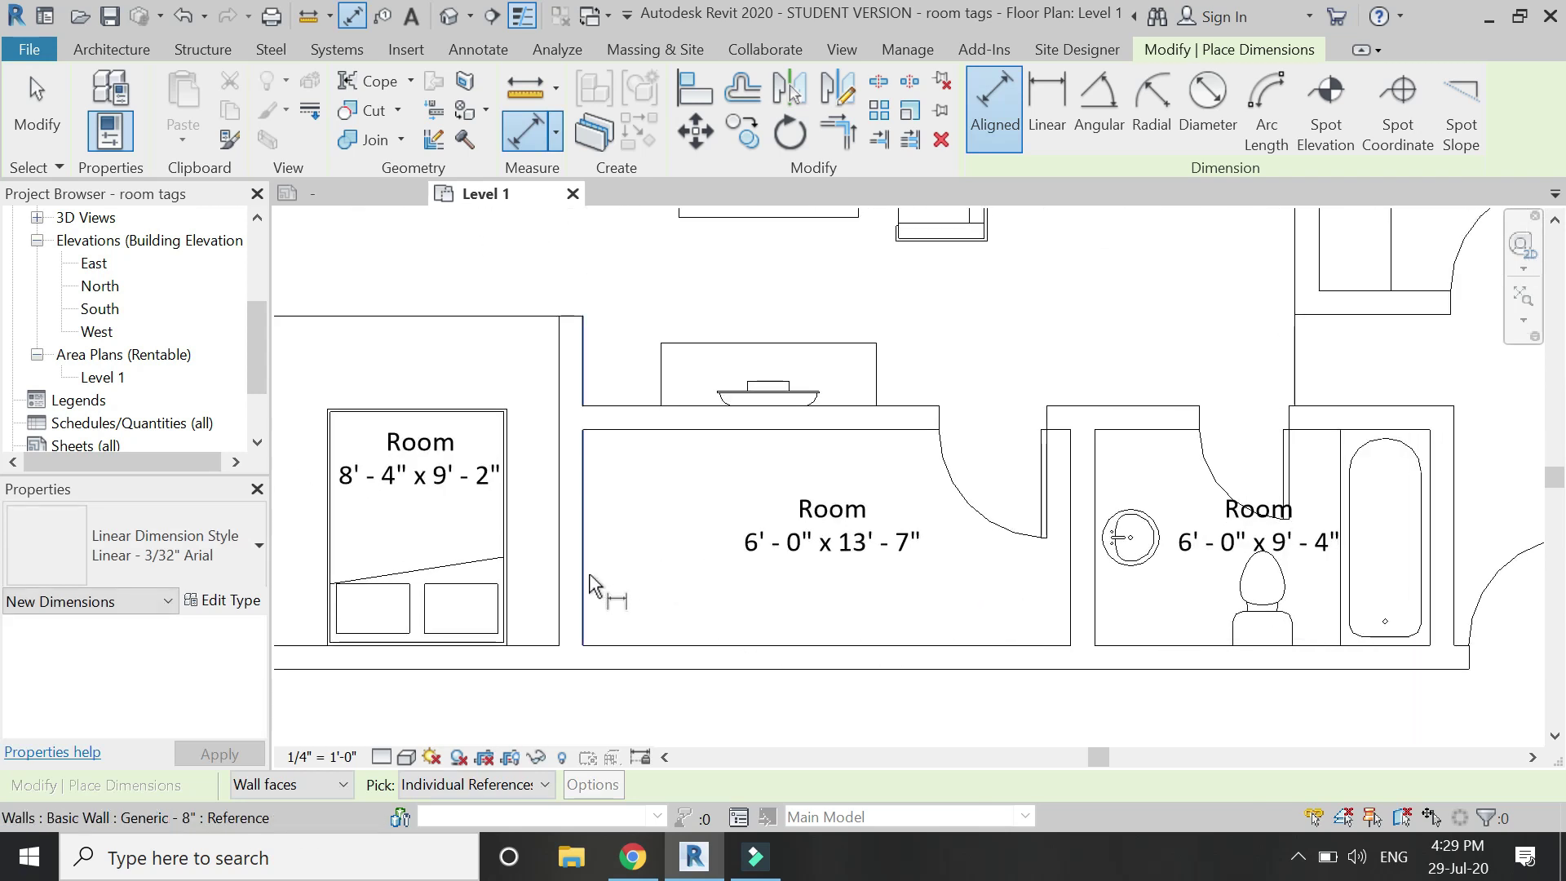
left_click(584, 588)
left_click(1070, 588)
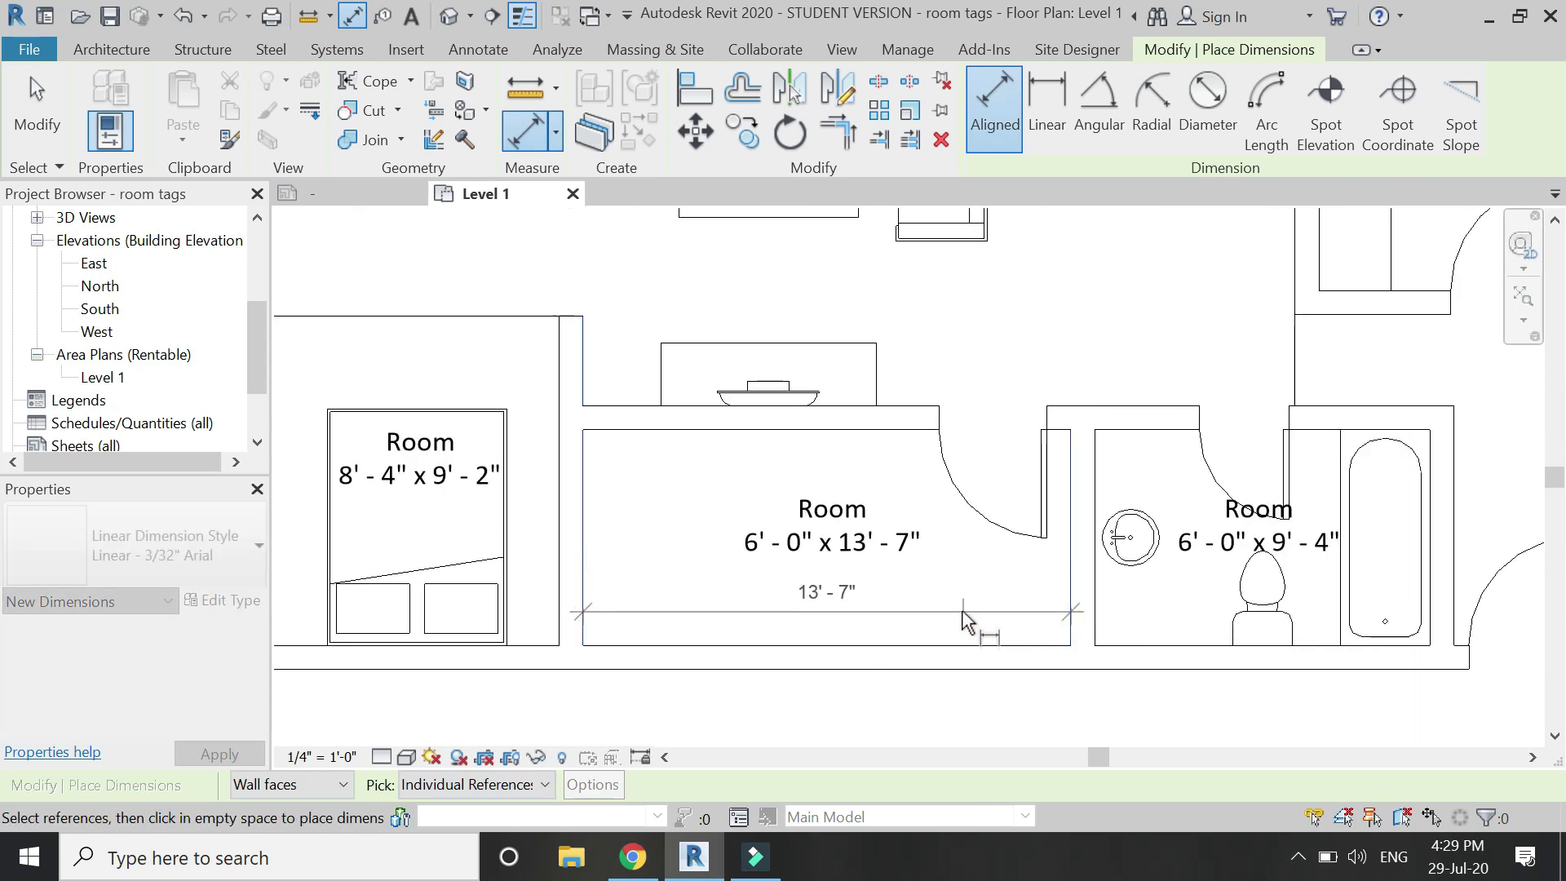
key("Escape")
key("Escape")
key("d")
key("i")
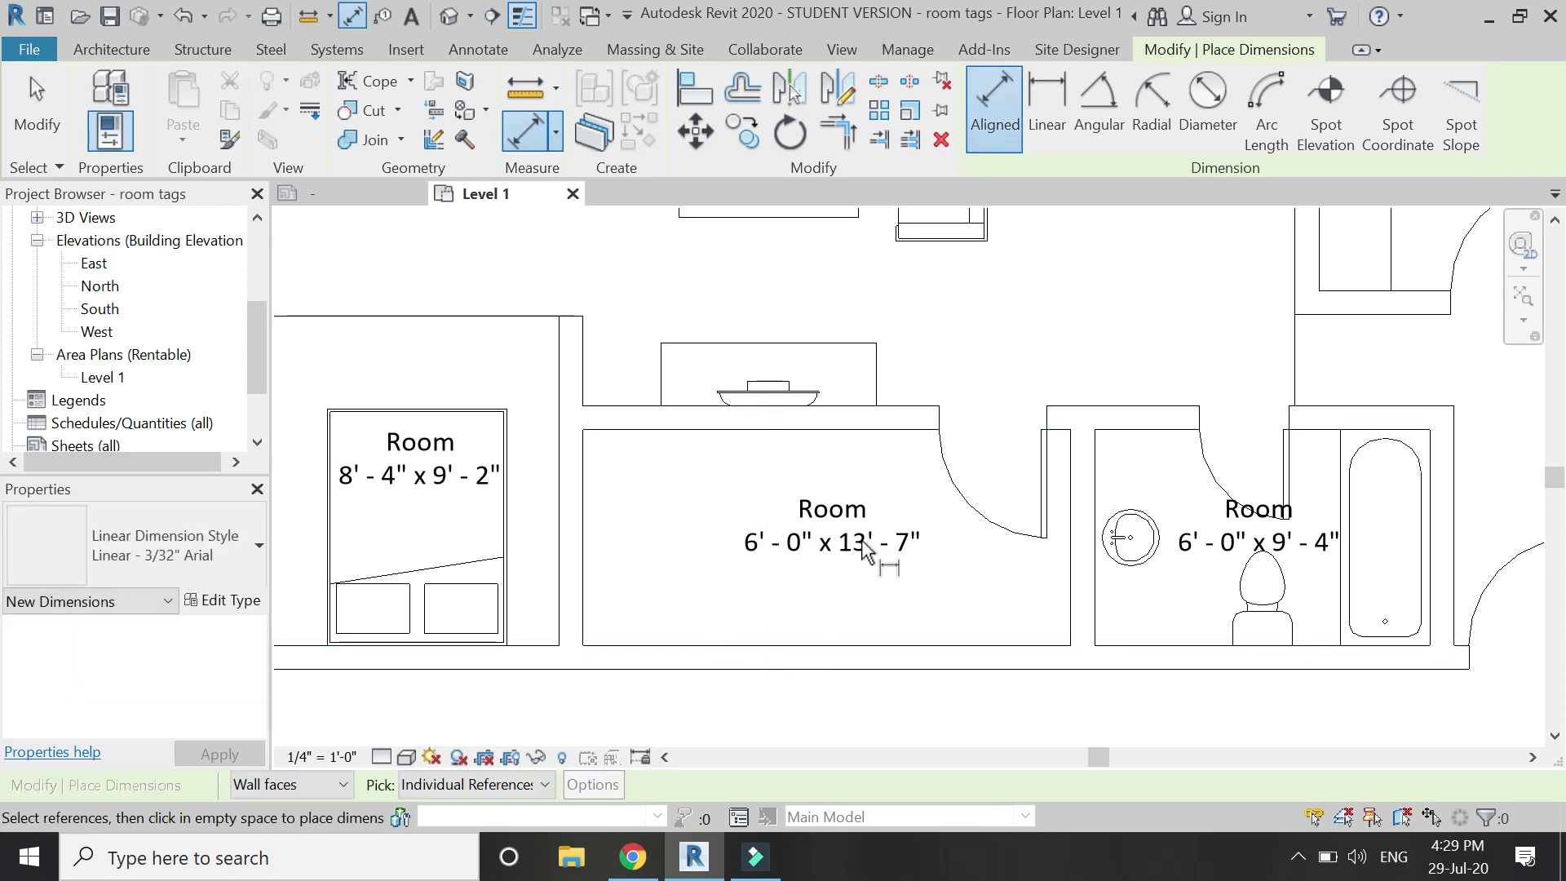
Measure the bathroom's width and depth between its wall faces with aligned dimensions, without placing them.
scroll(715, 602, "down", 2)
scroll(921, 551, "down", 2)
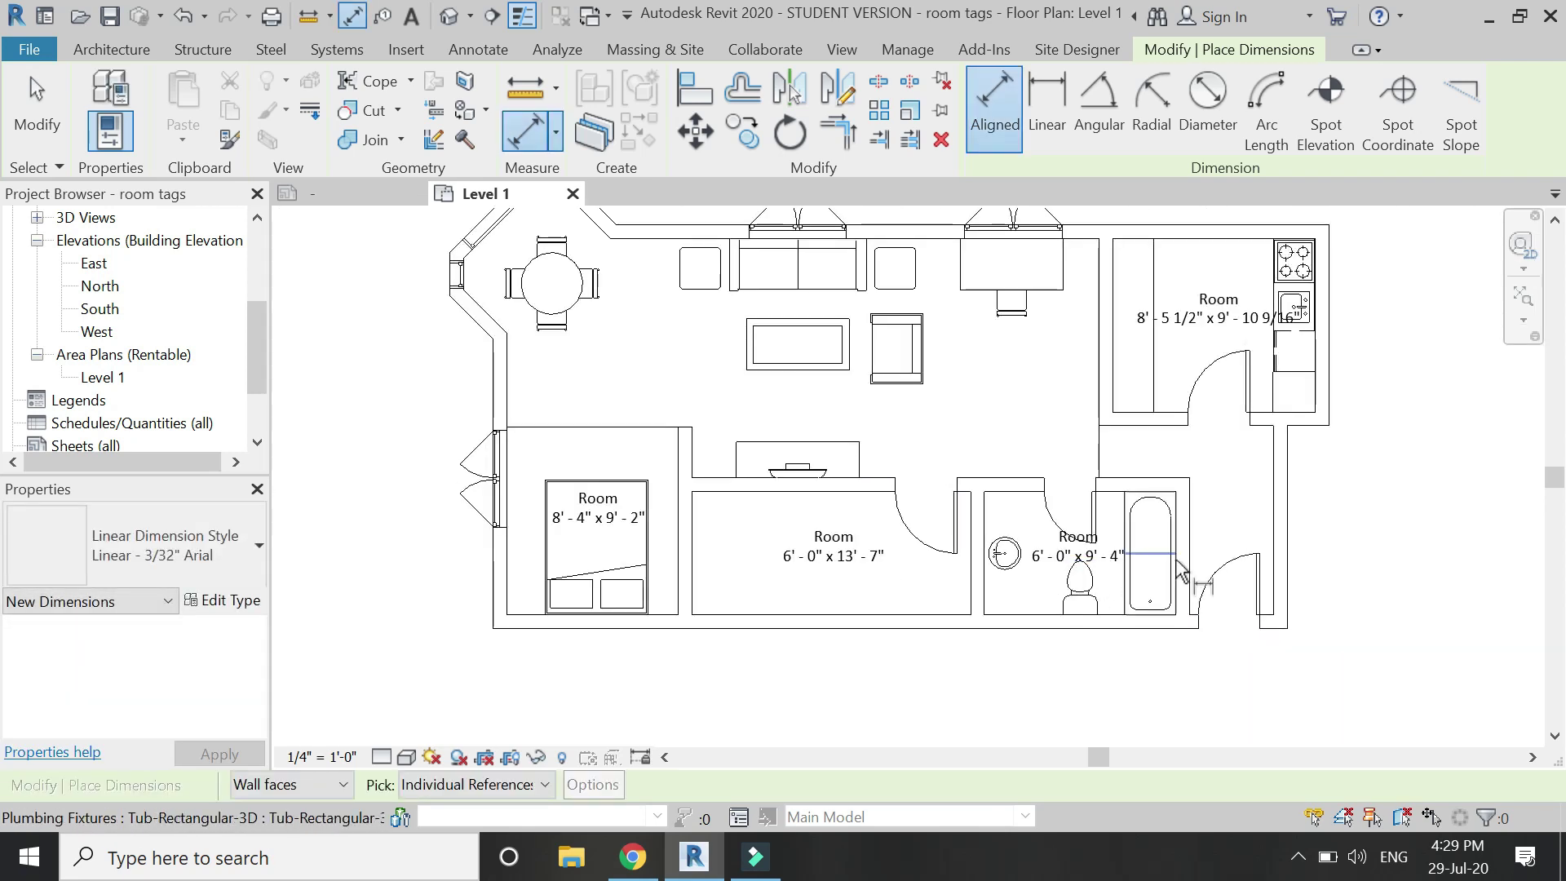
scroll(1236, 545, "up", 2)
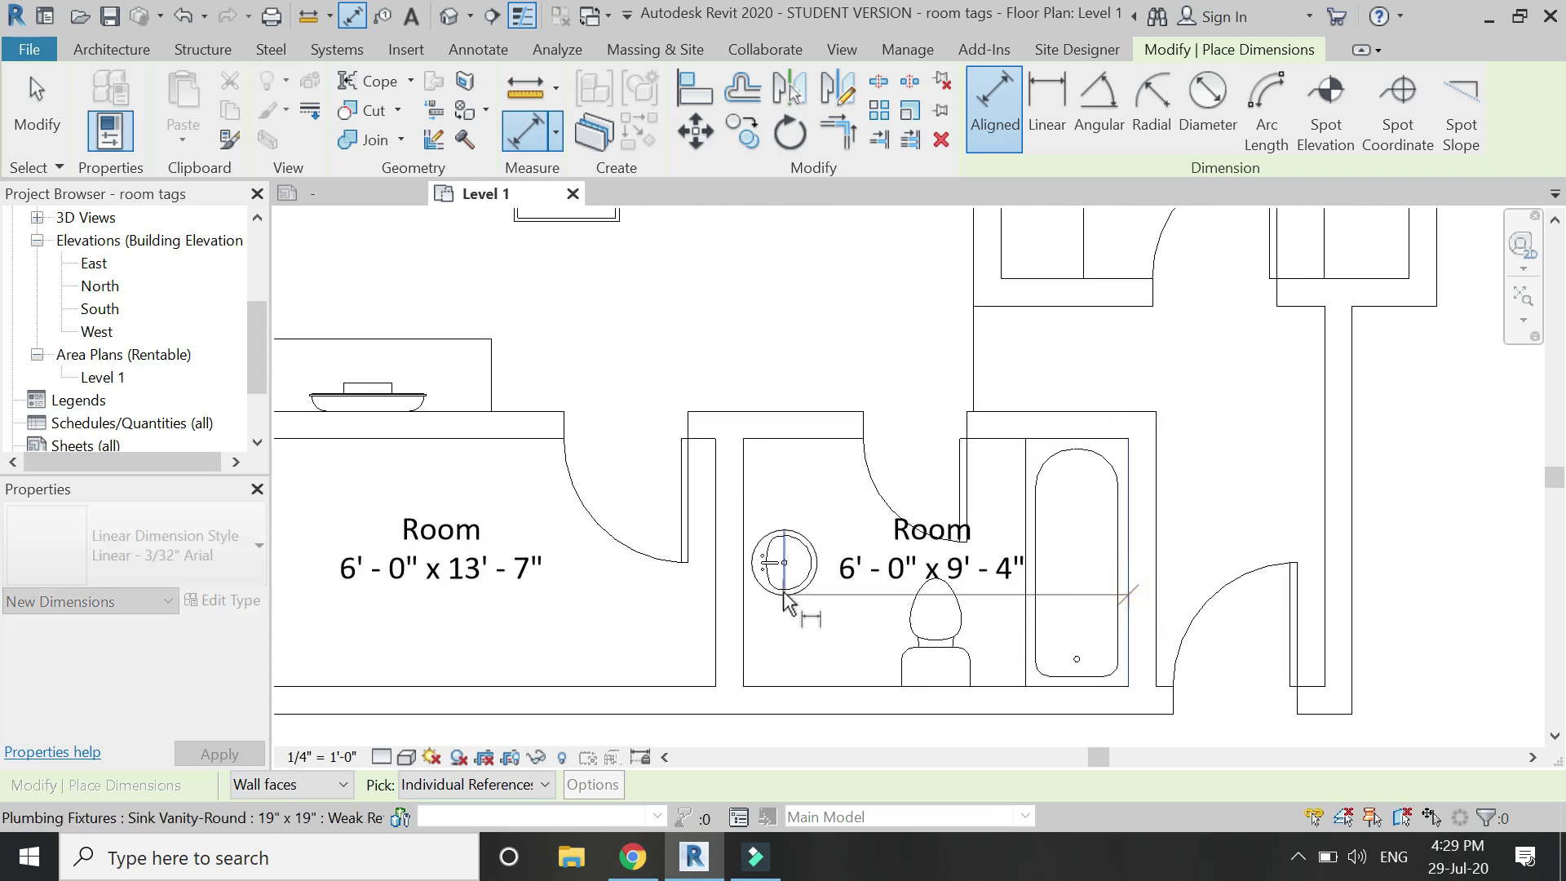
key("Escape")
key("d")
key("i")
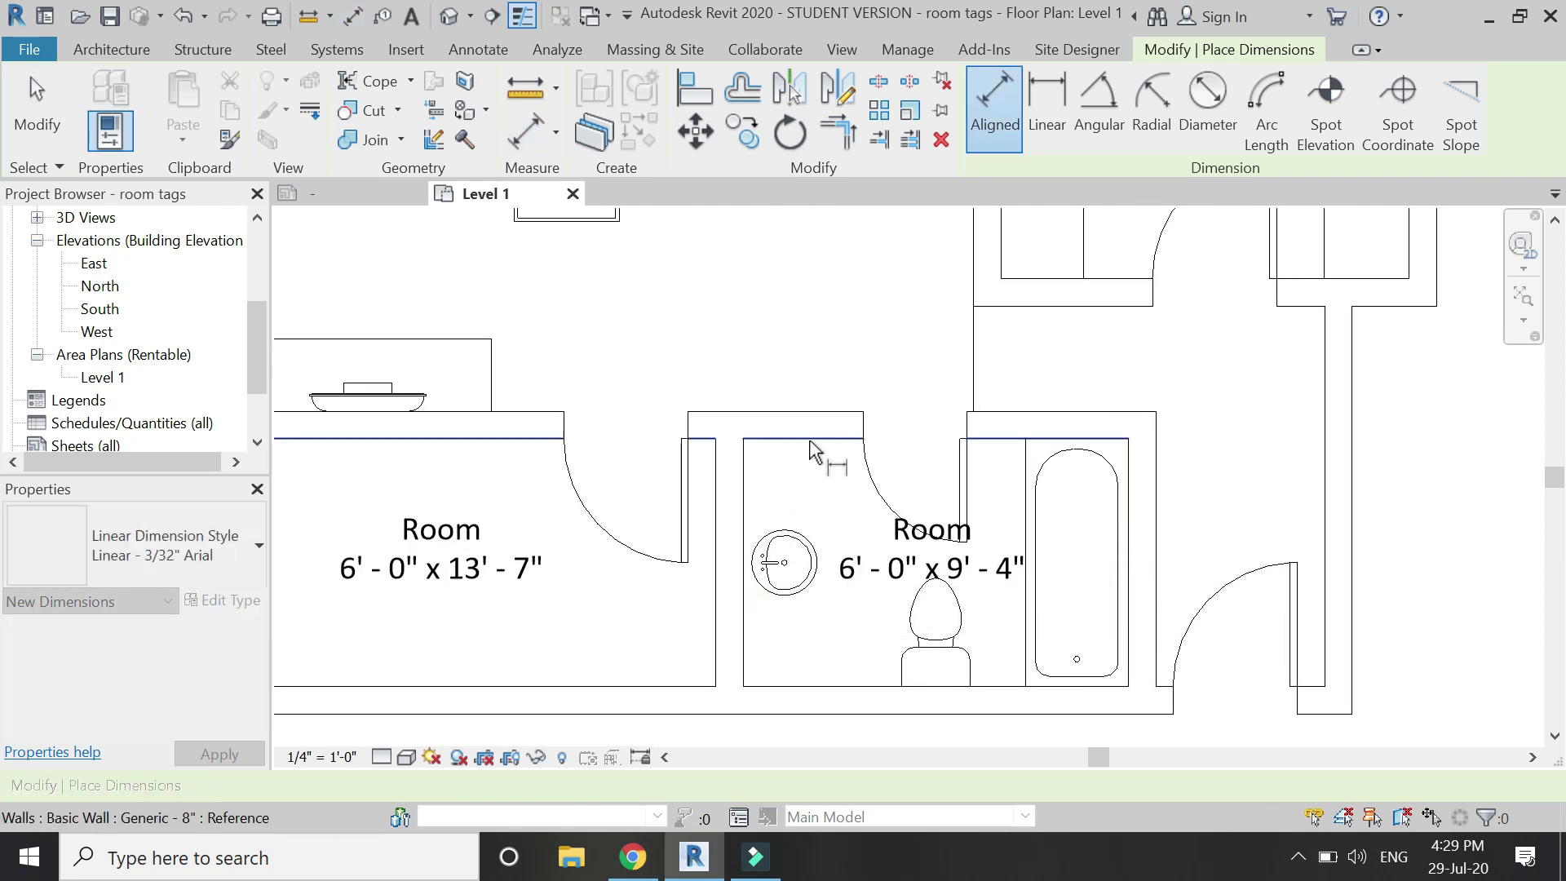
left_click(814, 441)
scroll(867, 660, "down", 5)
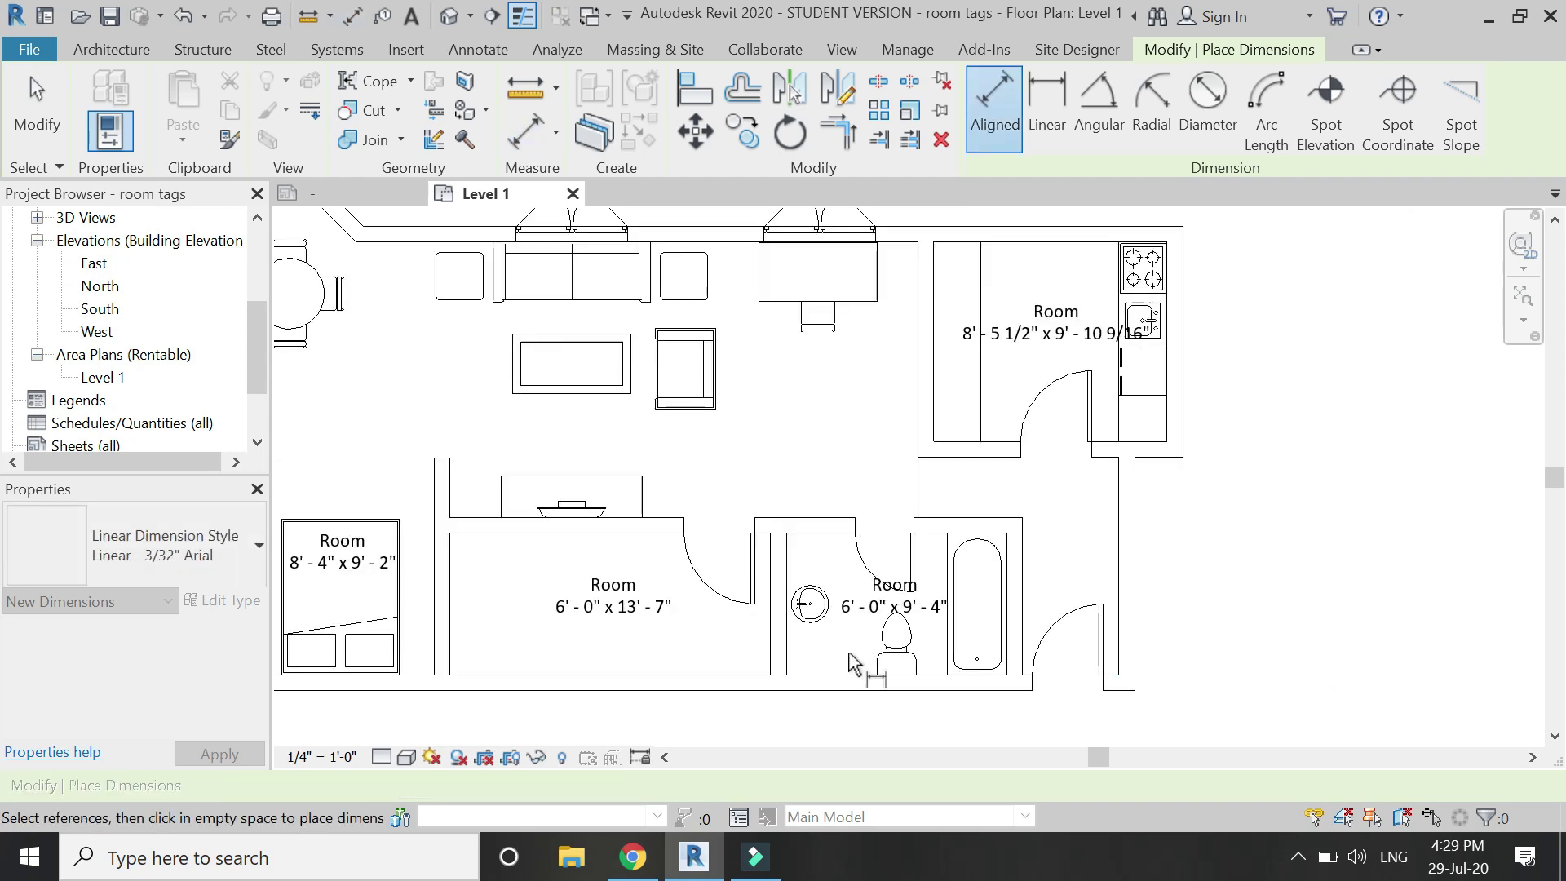
Measure the kitchen's width and depth between its inner wall faces with temporary aligned dimensions, without placing them.
scroll(1101, 351, "up", 5)
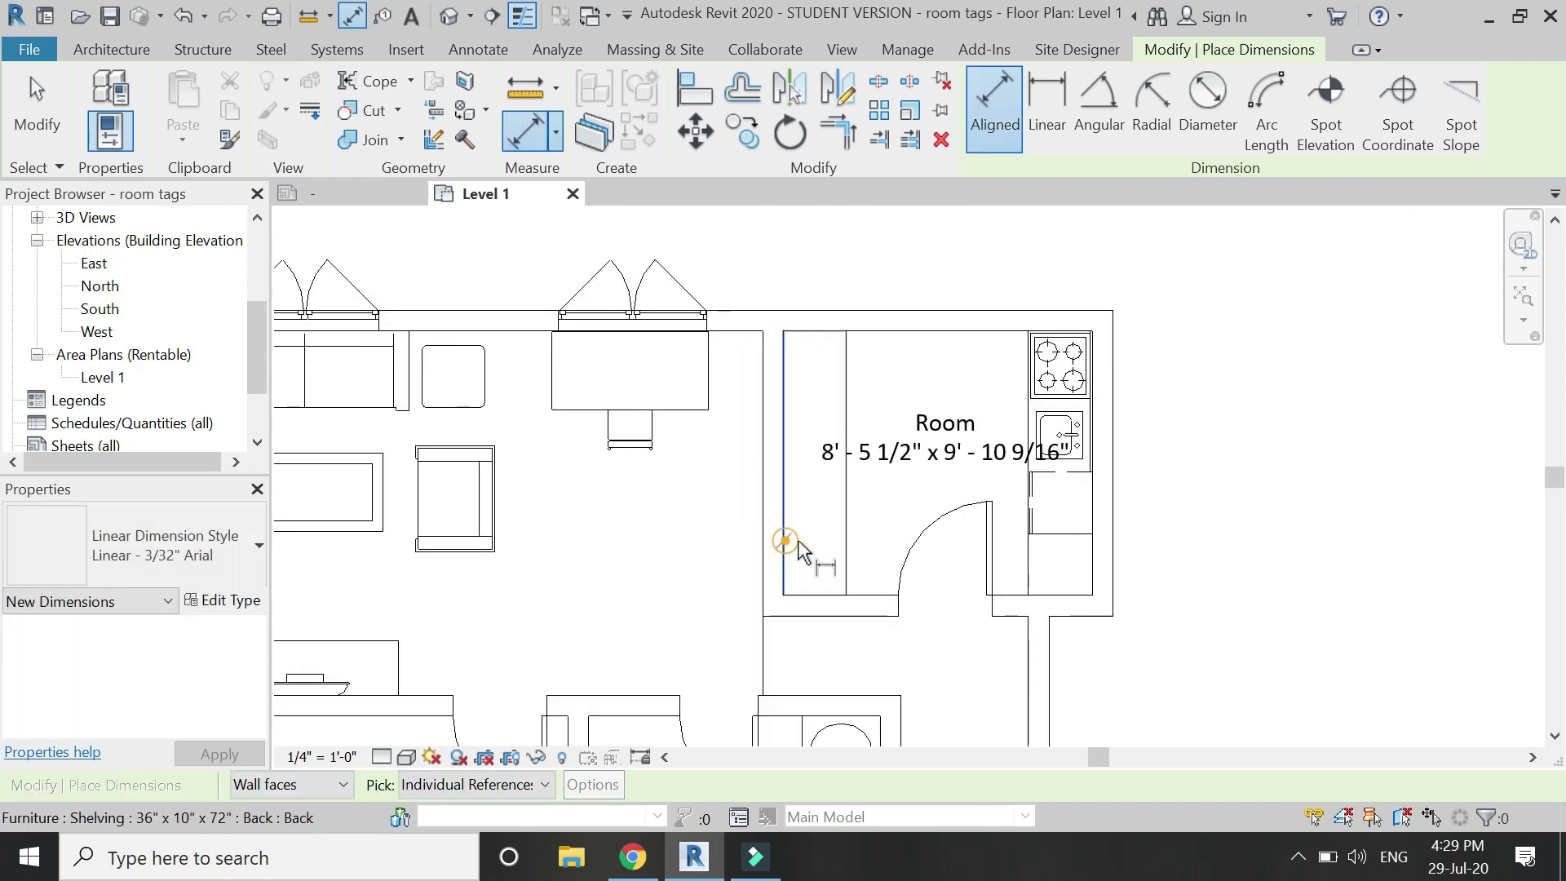
left_click(788, 543)
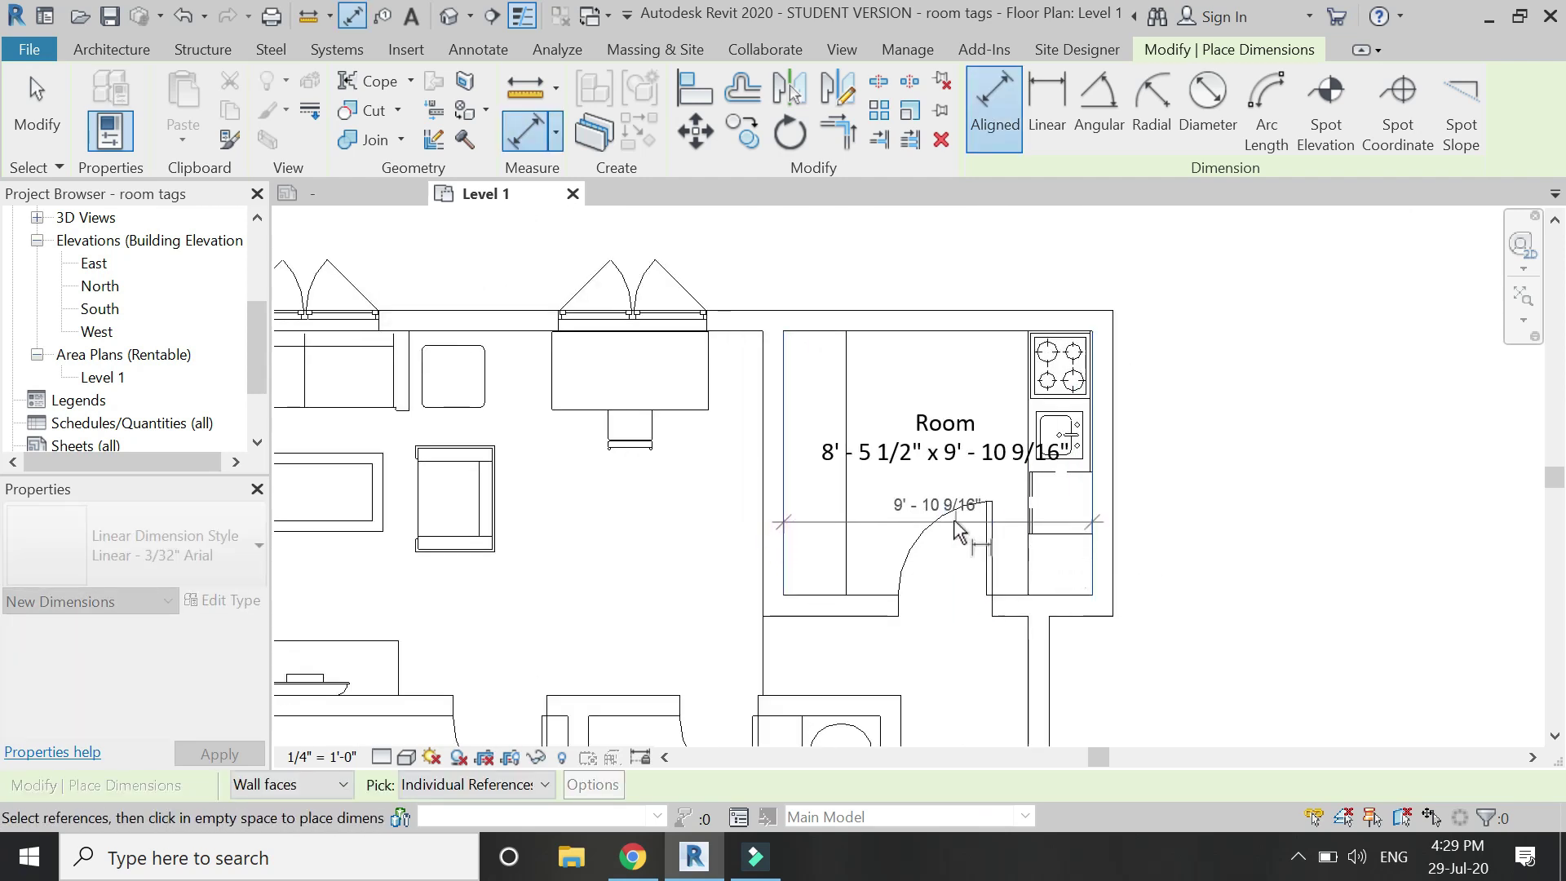
key("Escape")
left_click(875, 335)
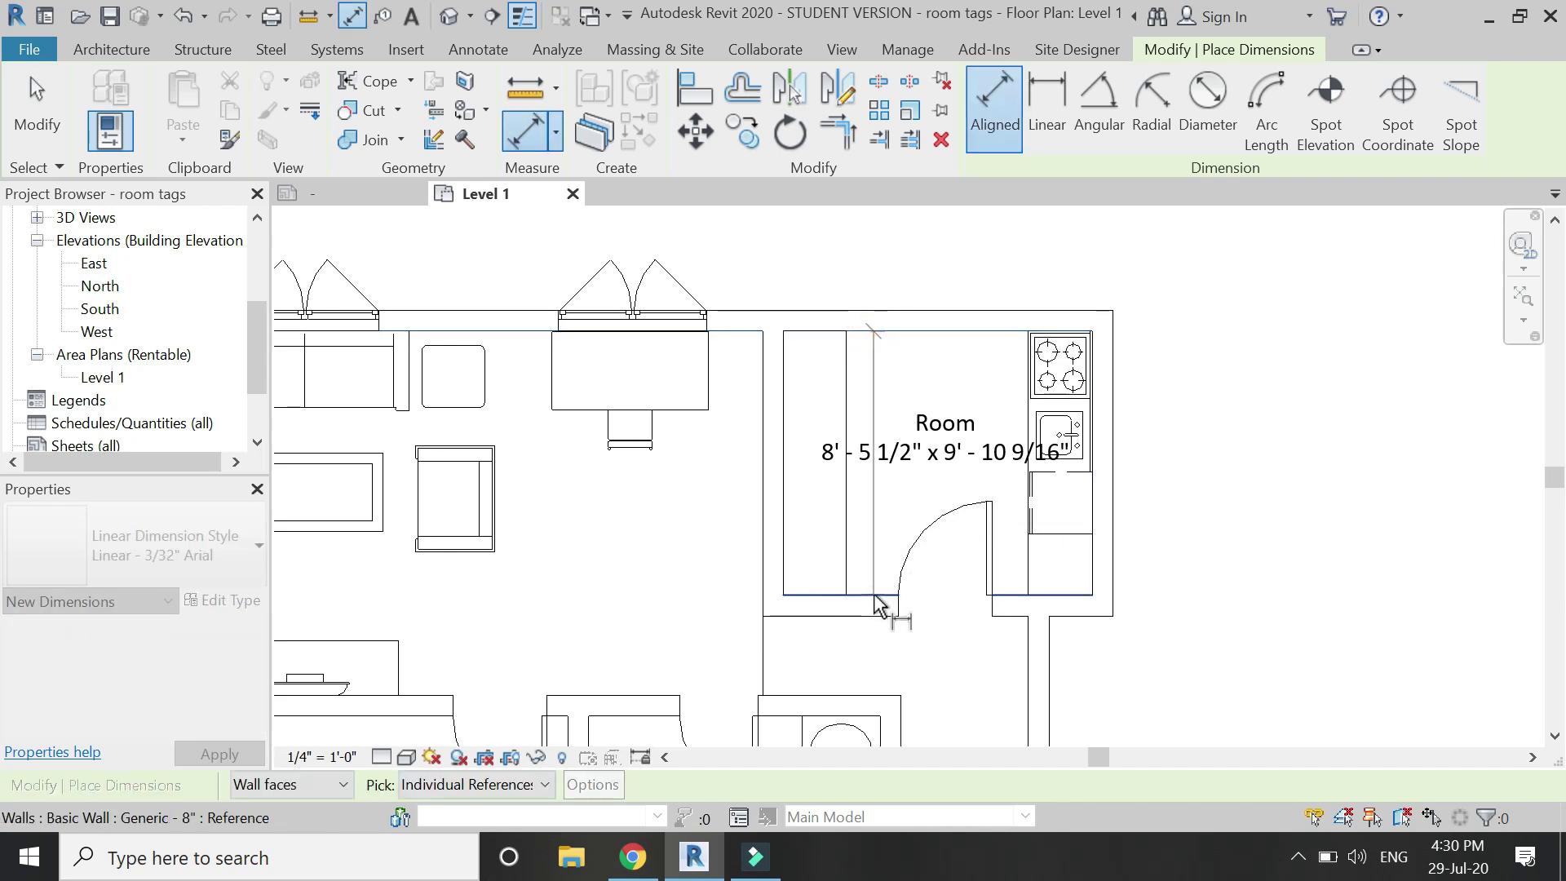
key("Escape")
key("Escape")
scroll(1191, 488, "down", 3)
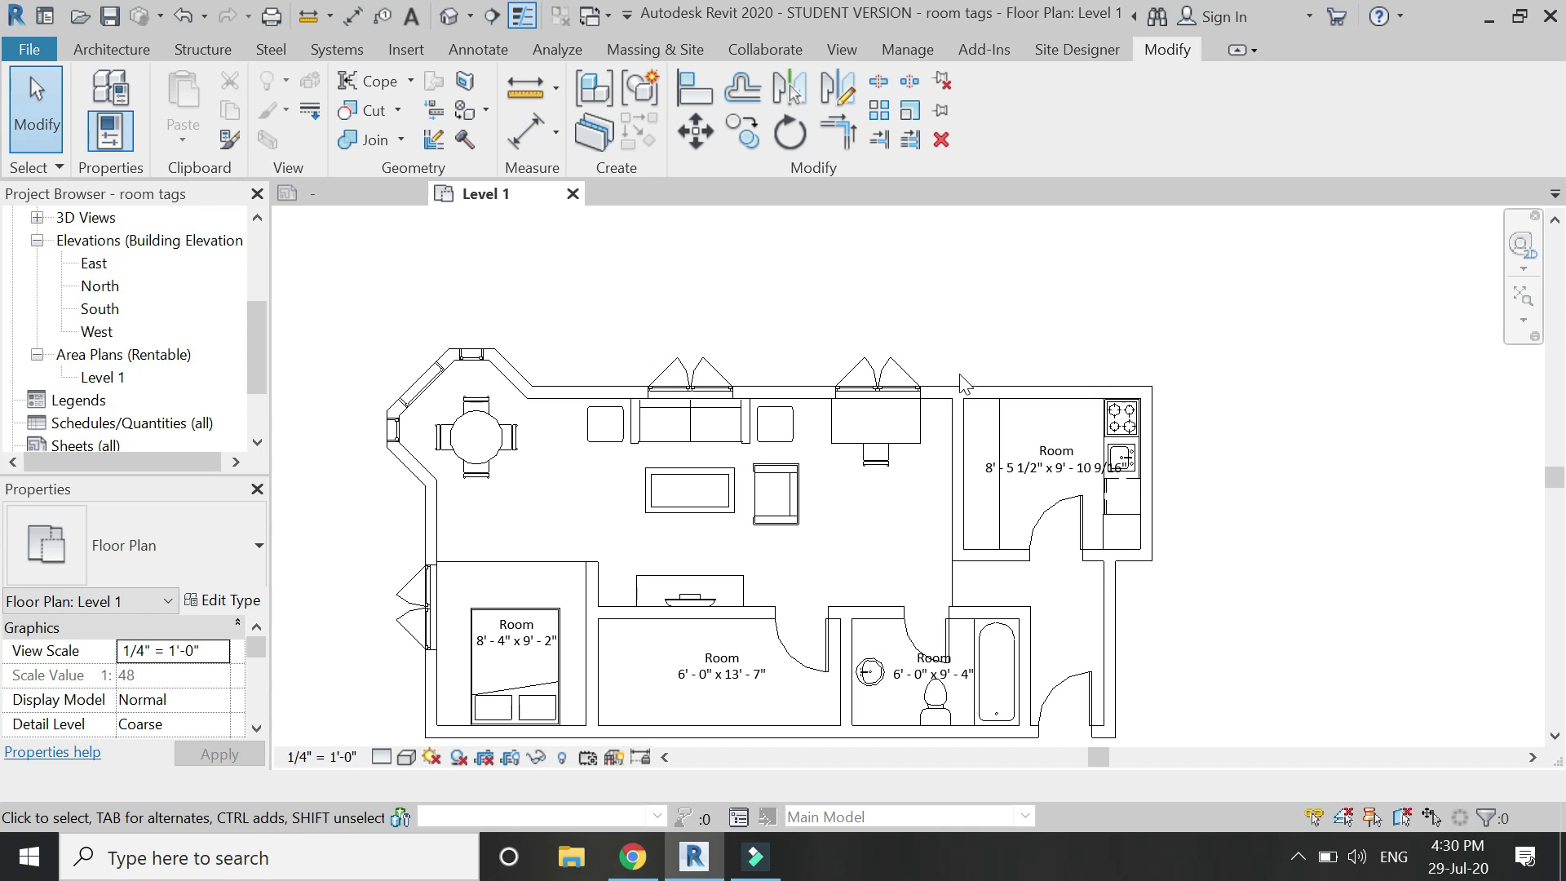
scroll(1035, 492, "up", 1)
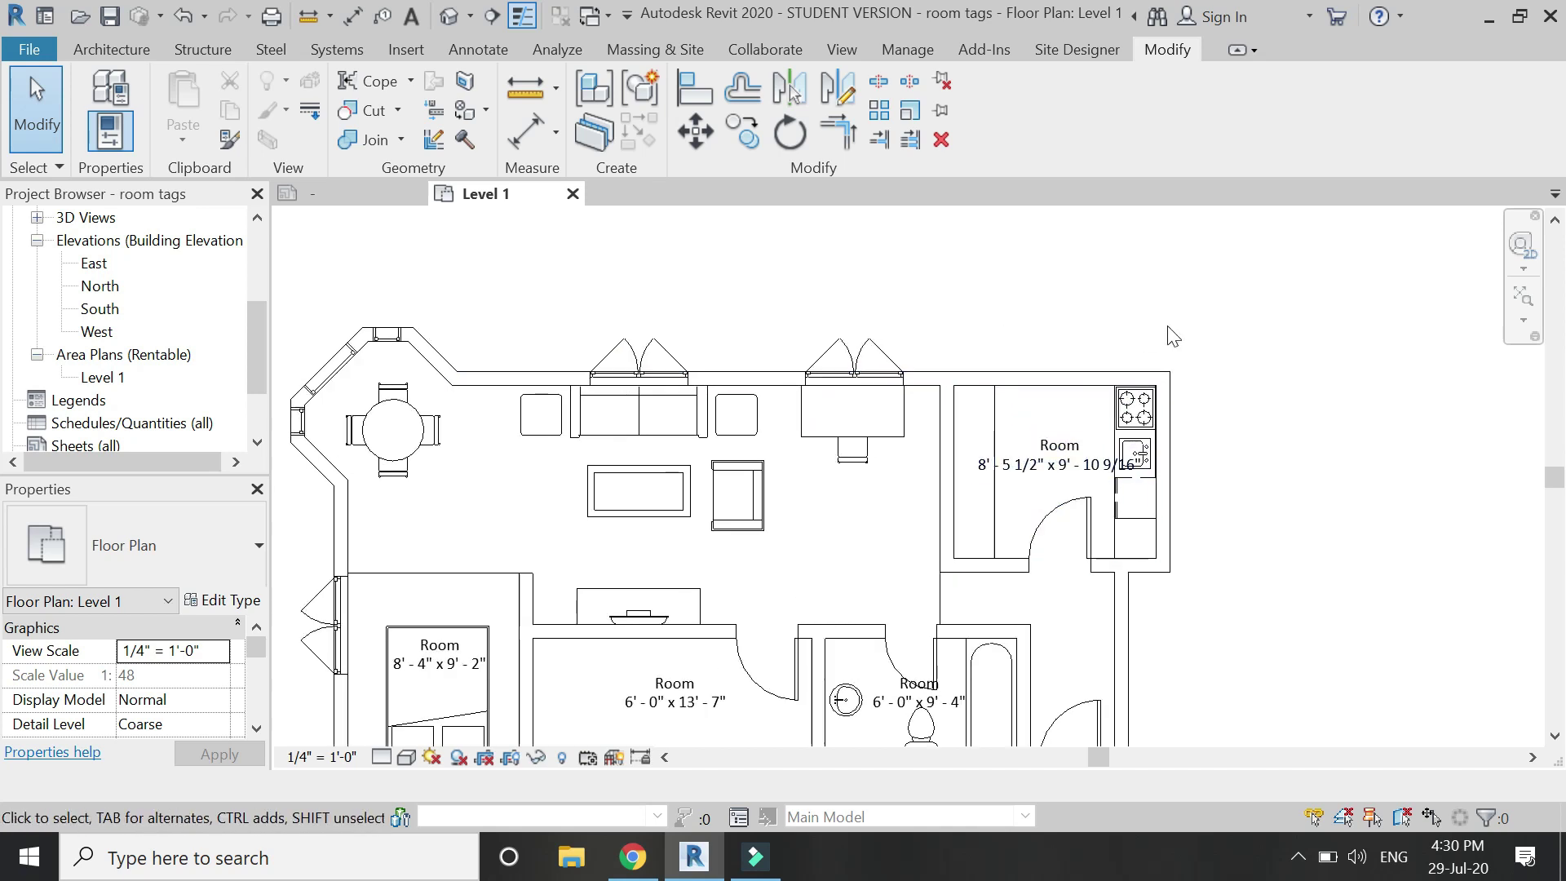
scroll(1174, 326, "down", 1)
Rename the room containing the bed to BEDROOM by editing the name in its tag.
scroll(725, 553, "up", 4)
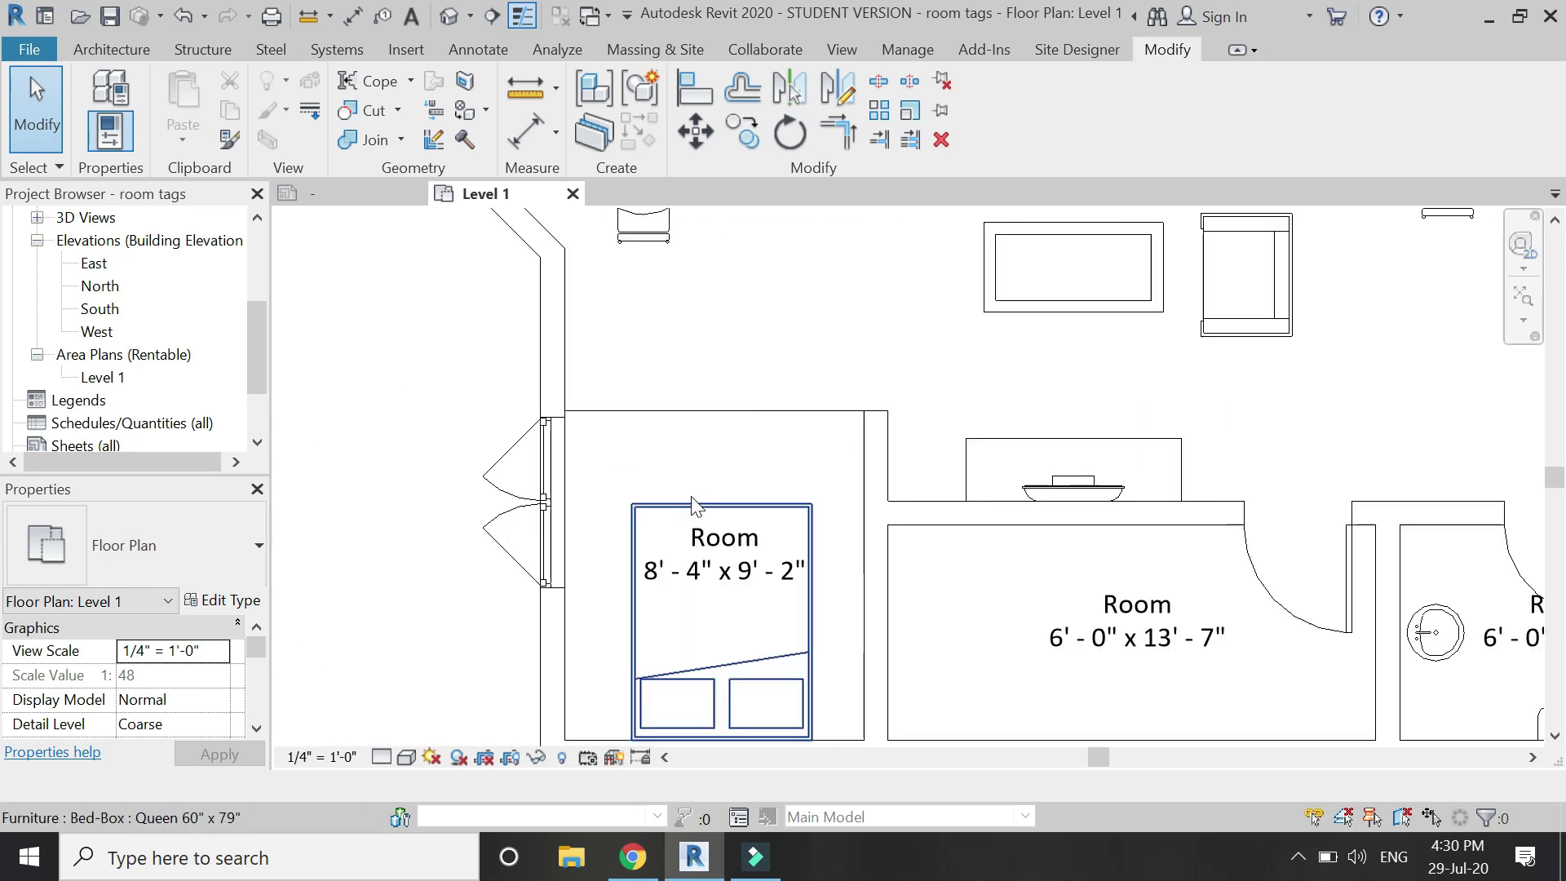
left_click(720, 547)
left_click(724, 541)
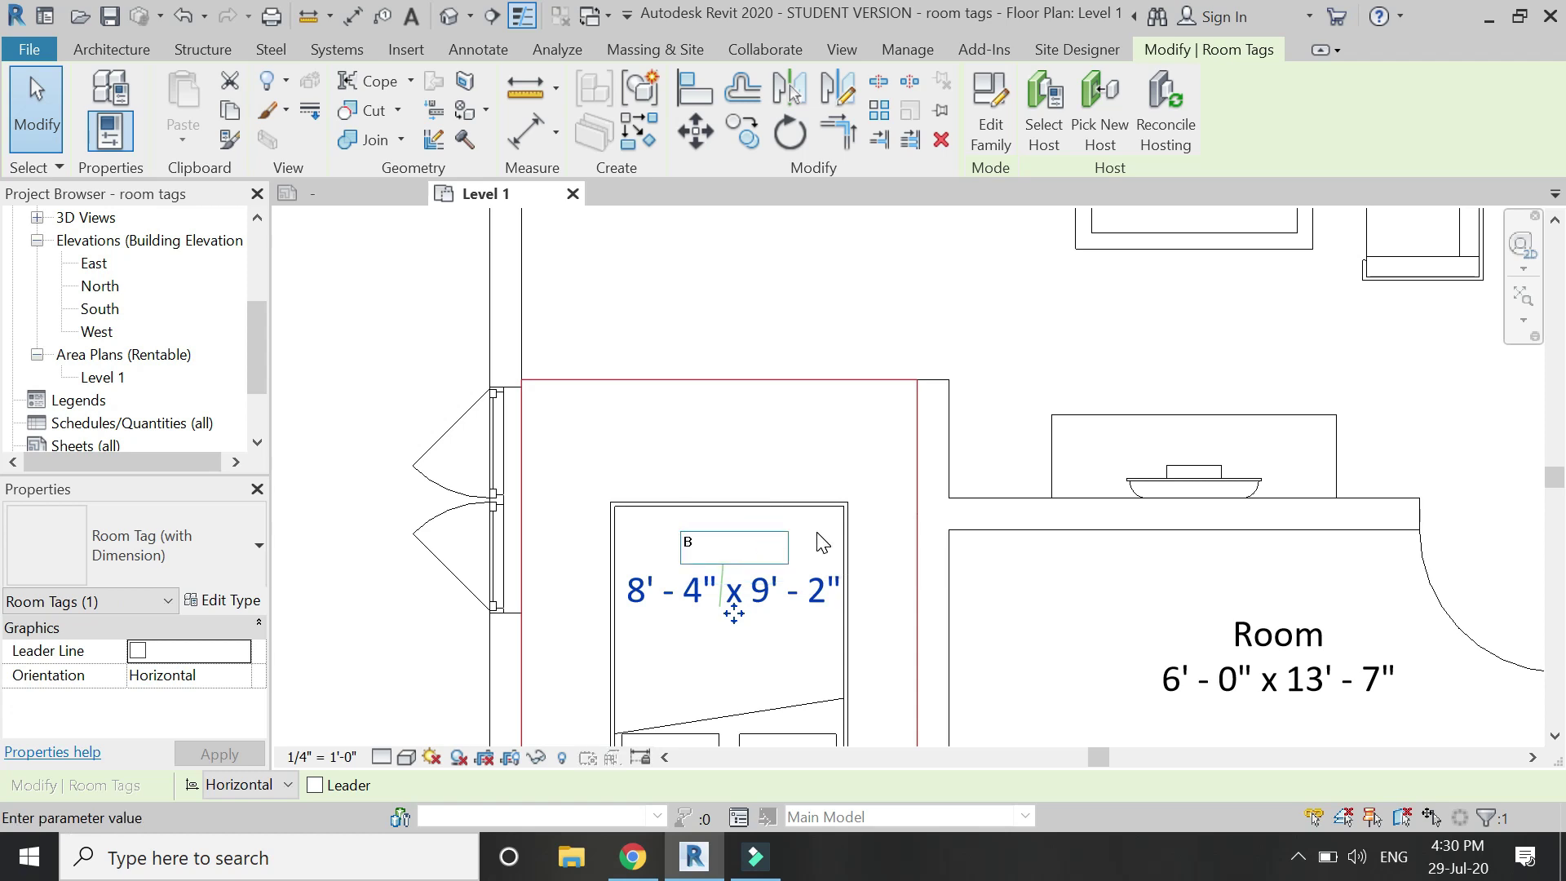
left_click(761, 417)
scroll(577, 413, "down", 2)
Rename the enclosed middle room to STORE by editing the name in its tag.
scroll(1126, 531, "up", 3)
left_click(1024, 575)
left_click(1021, 572)
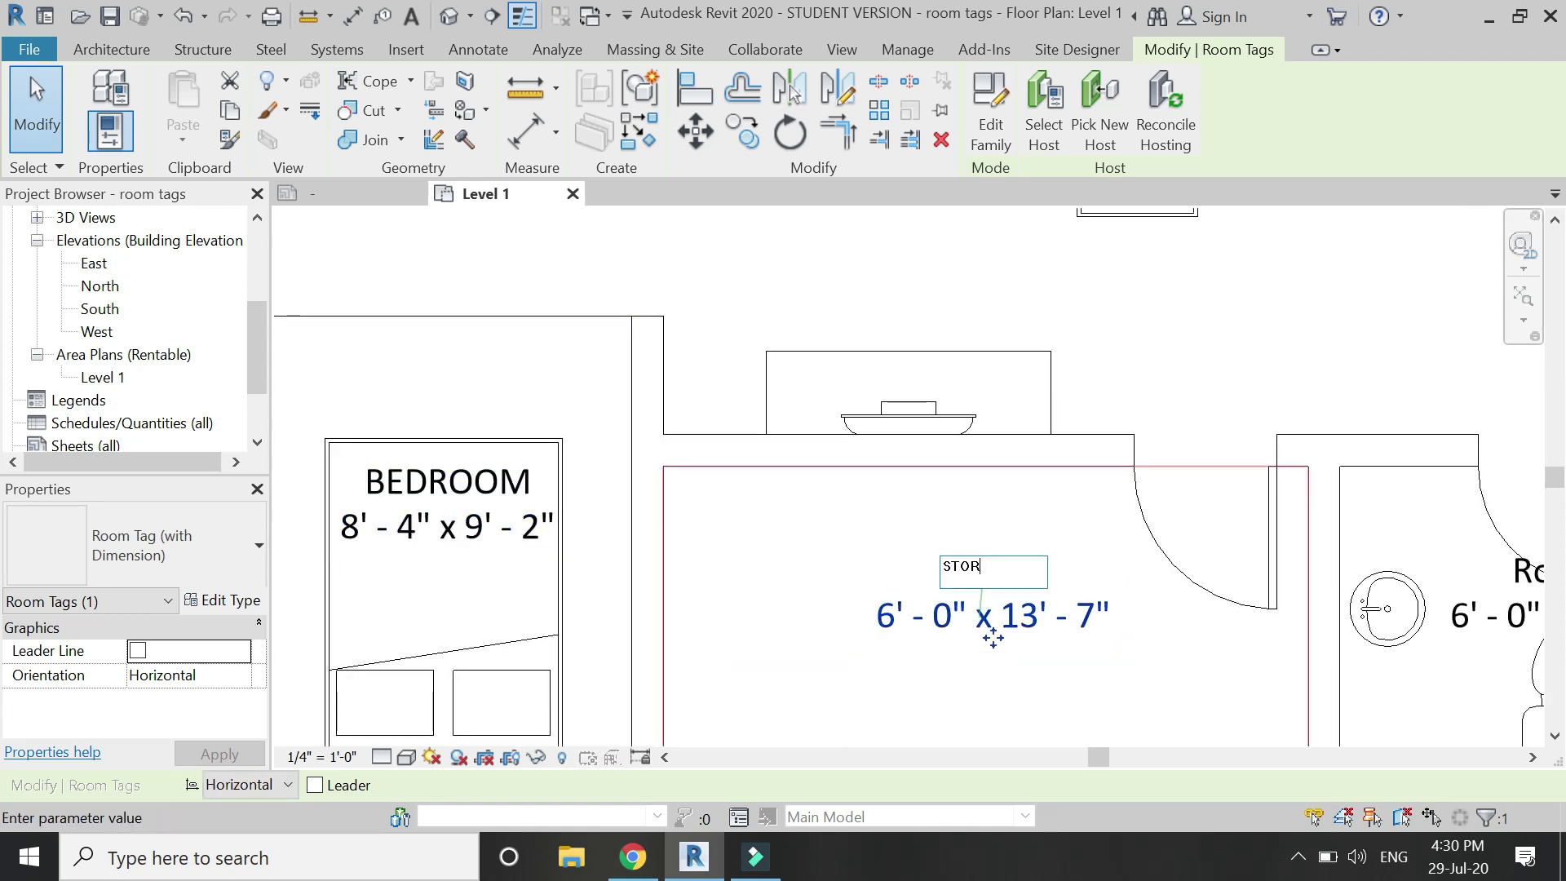
type("STORE")
key("Return")
scroll(677, 522, "down", 2)
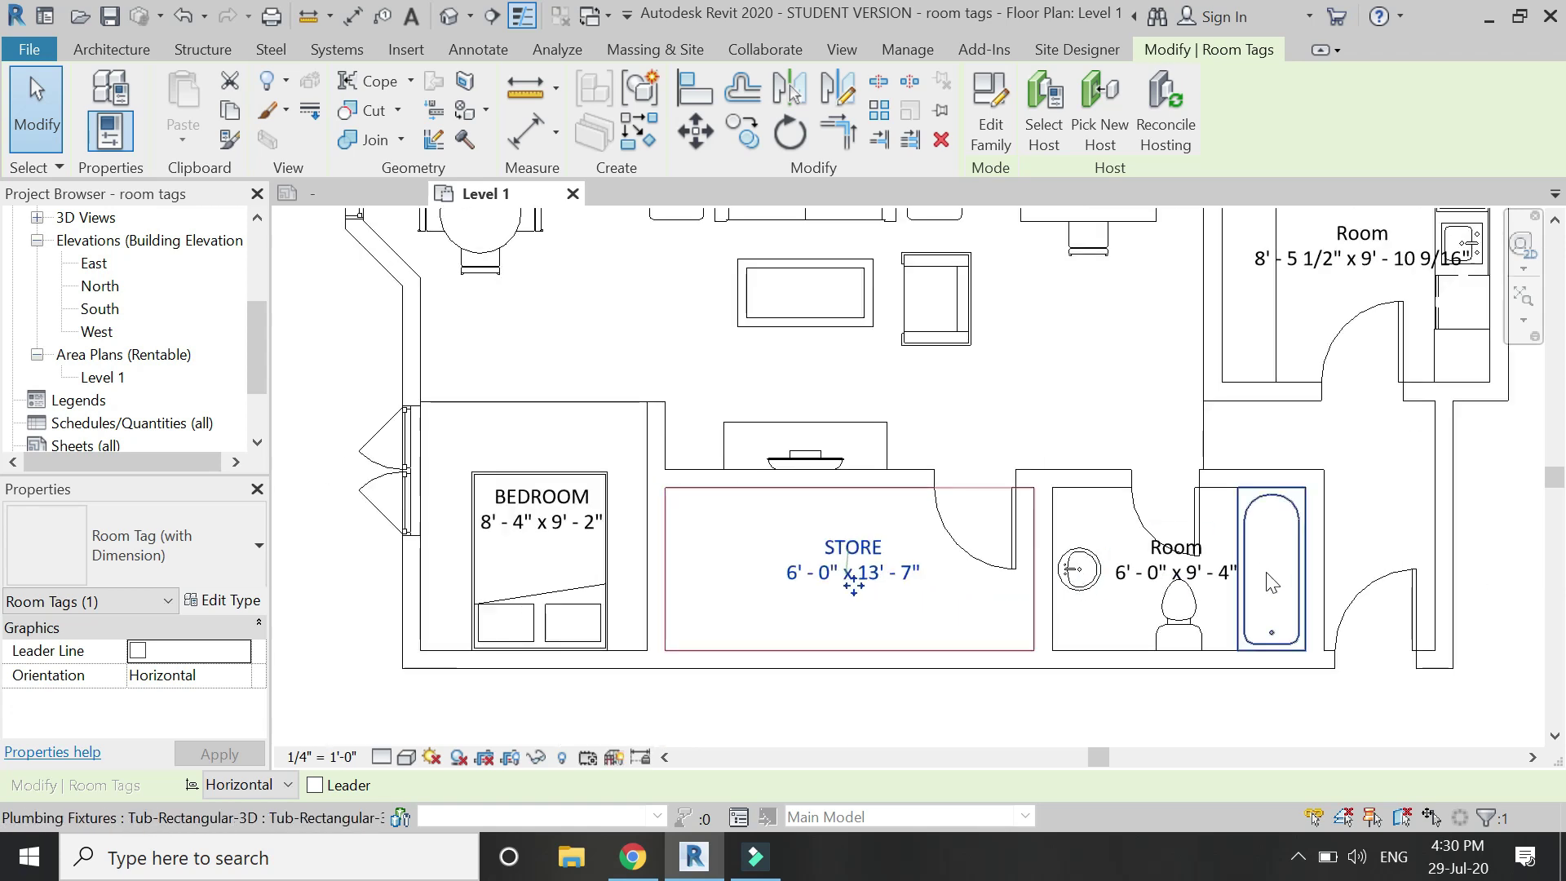
Rename the room with the tub and toilet to BATHROOM by editing the name in its tag.
scroll(1129, 560, "up", 2)
left_click(1116, 552)
left_click(1115, 545)
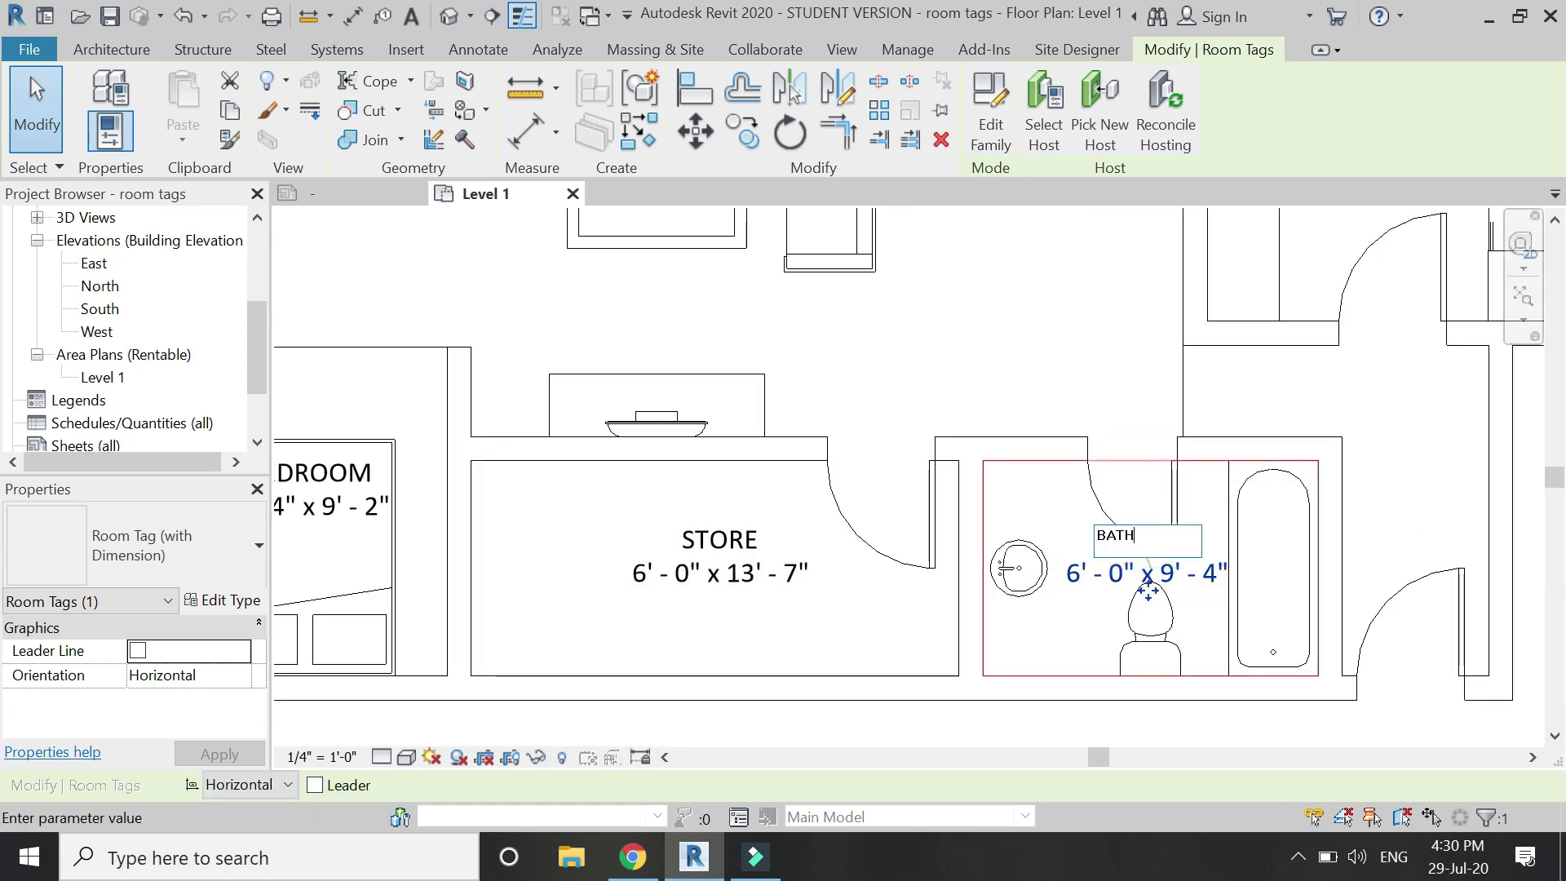
key("Return")
scroll(1010, 522, "down", 4)
Rename the room with the stove and sink to KITCHEN by editing the name in its tag.
scroll(1184, 369, "up", 5)
left_click(1184, 369)
left_click(1180, 368)
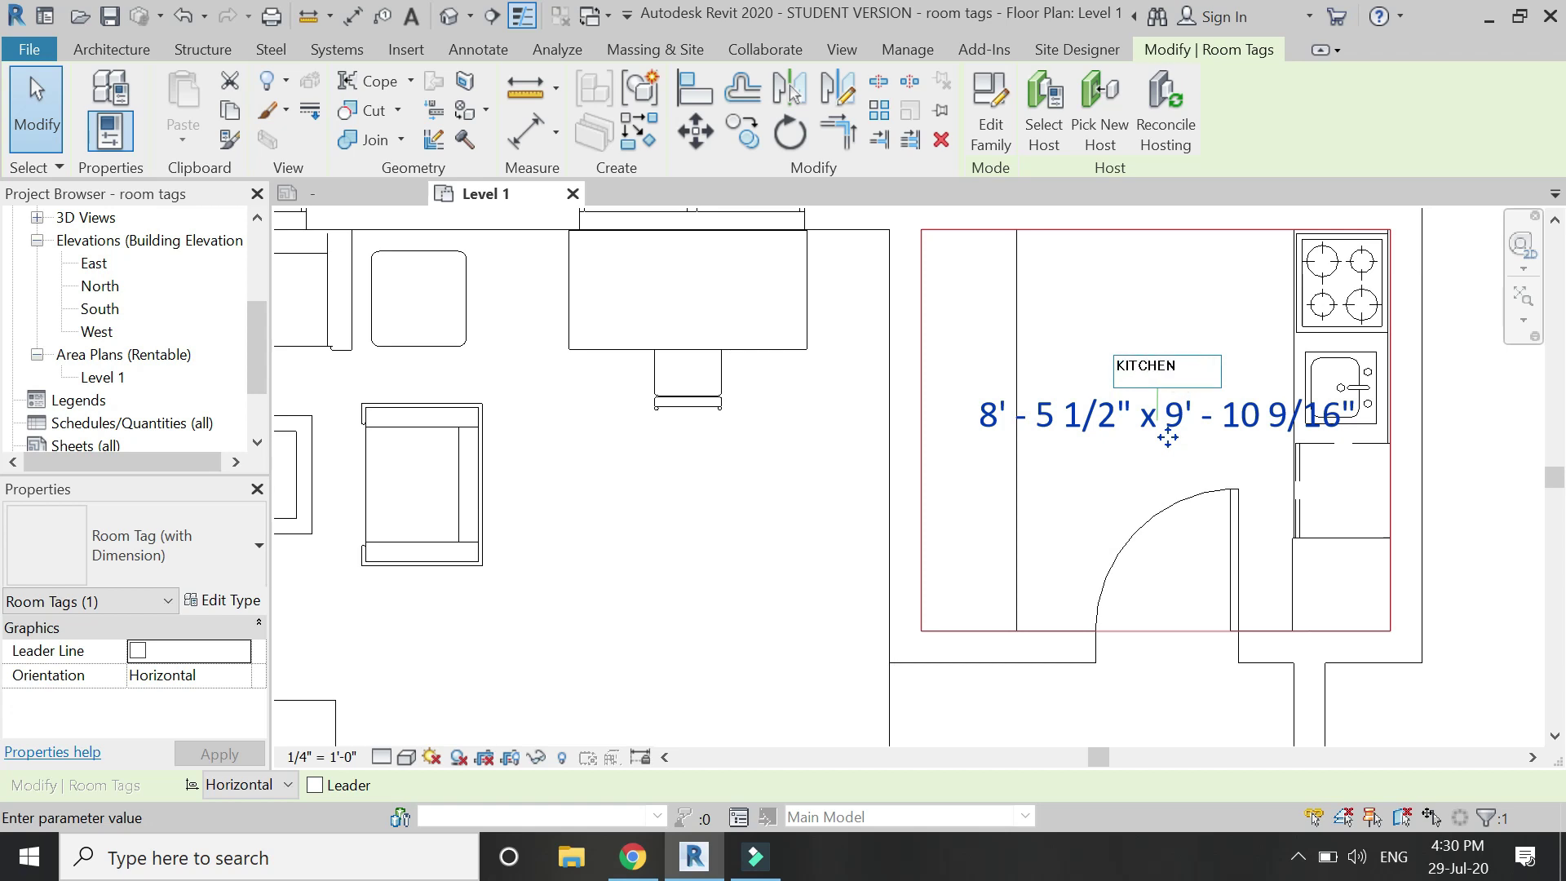
key("Return")
key("Escape")
scroll(1175, 432, "down", 5)
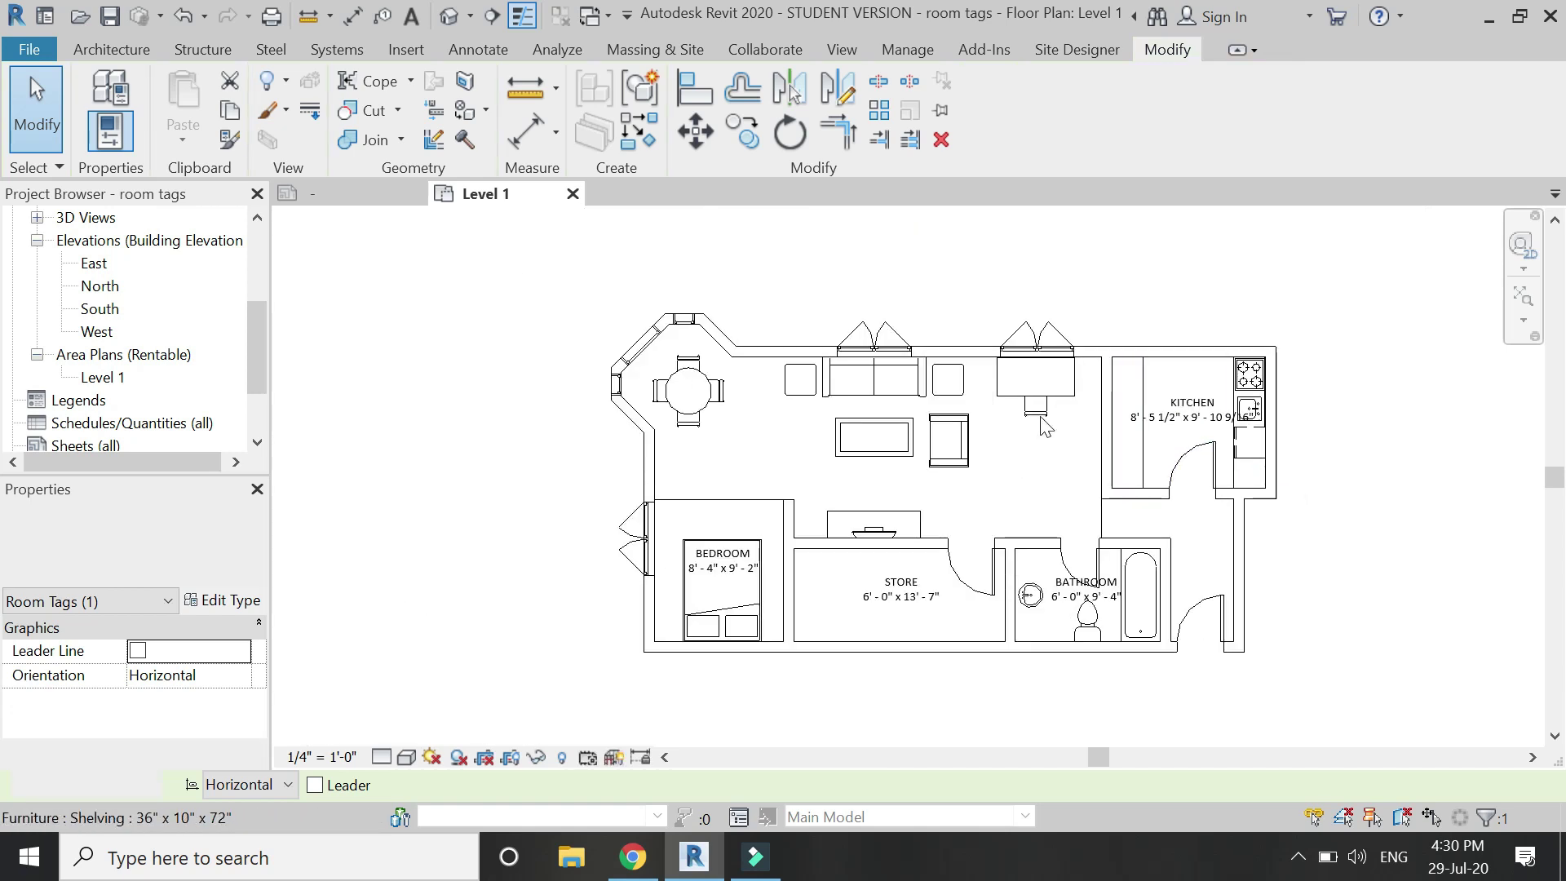
key("Escape")
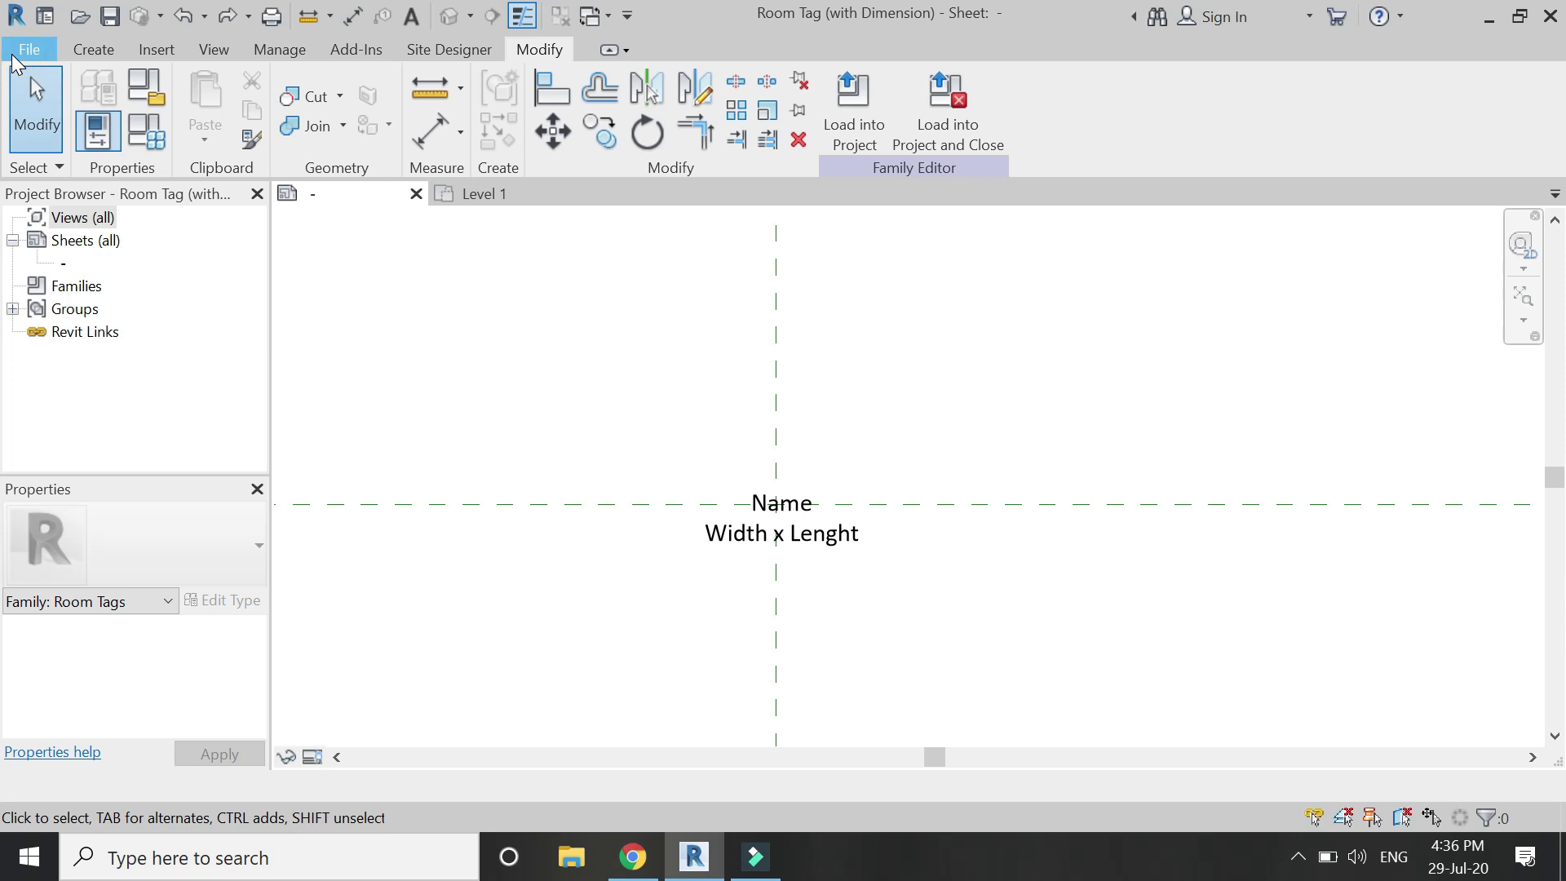
Save the tag family as a new family file named Room Tag (with Dimension longer dimension first).rfa.
left_click(29, 51)
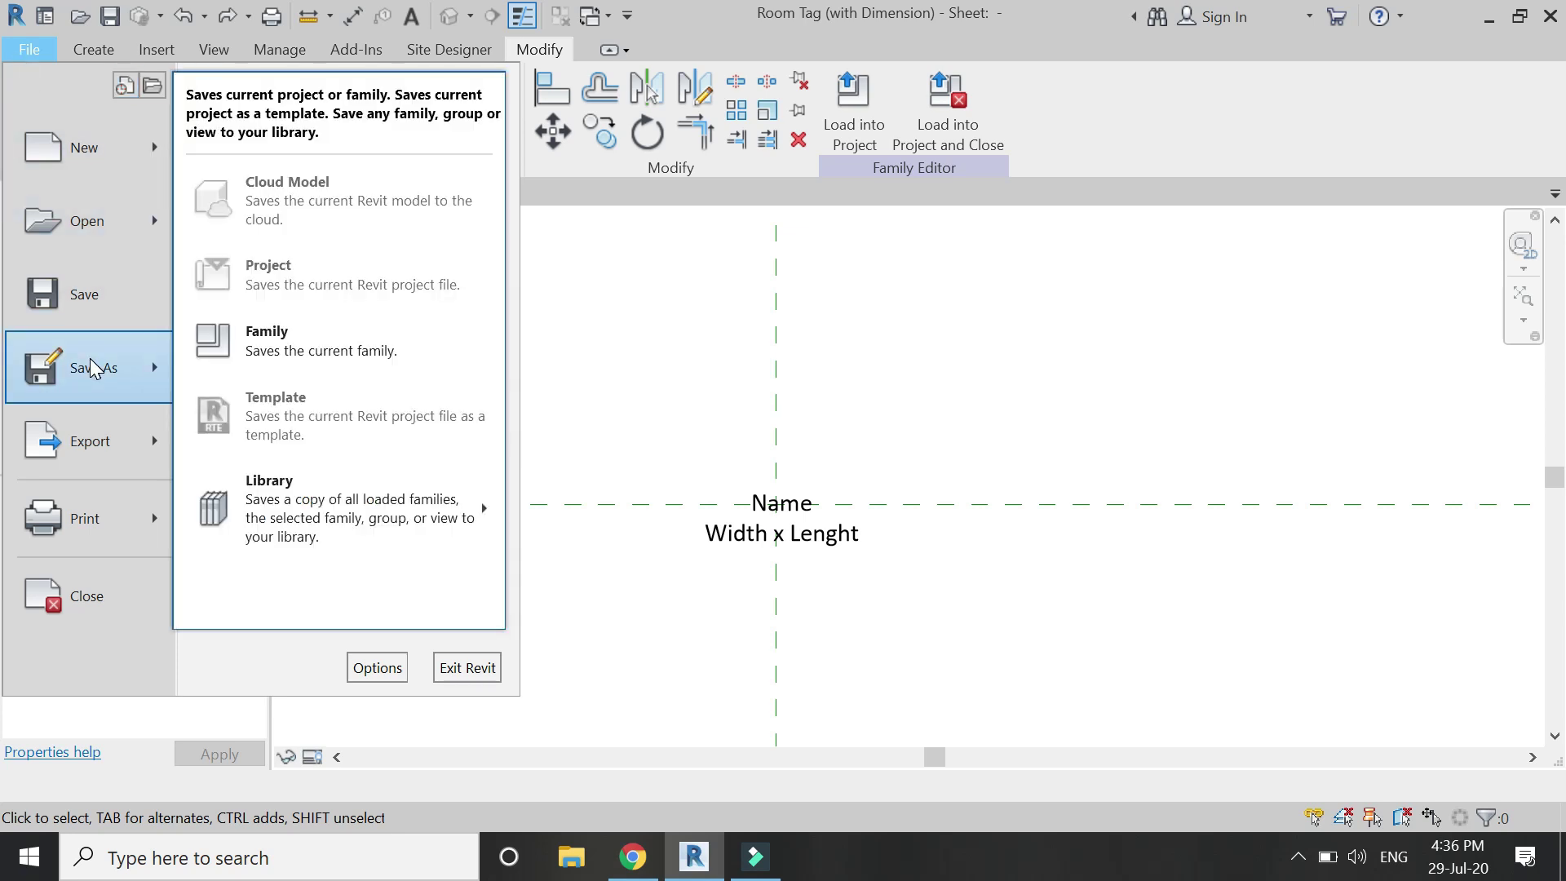
left_click(286, 354)
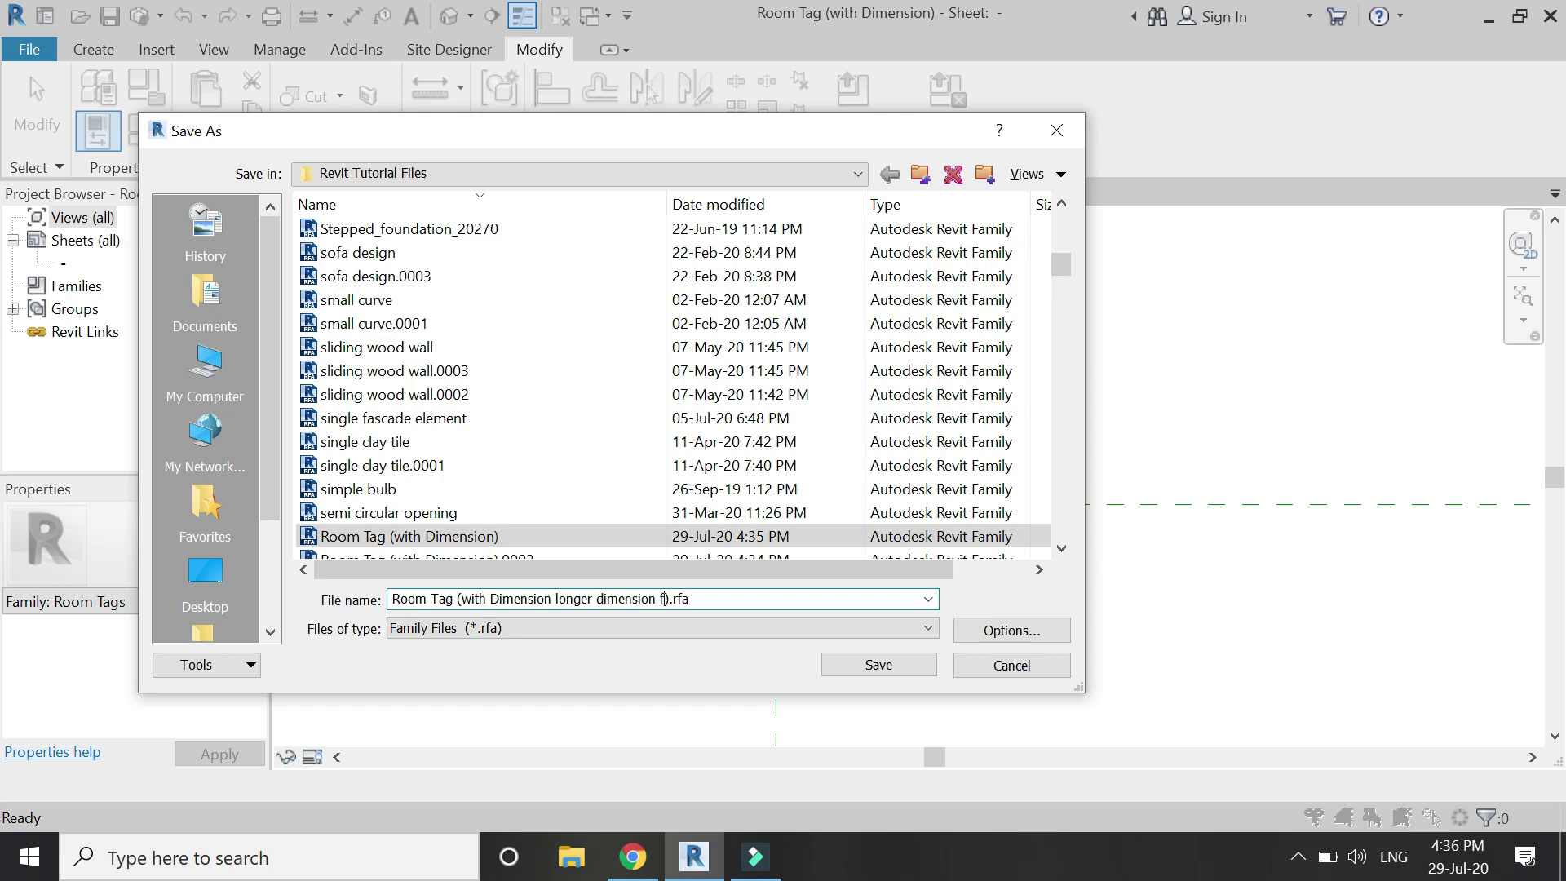
left_click(858, 664)
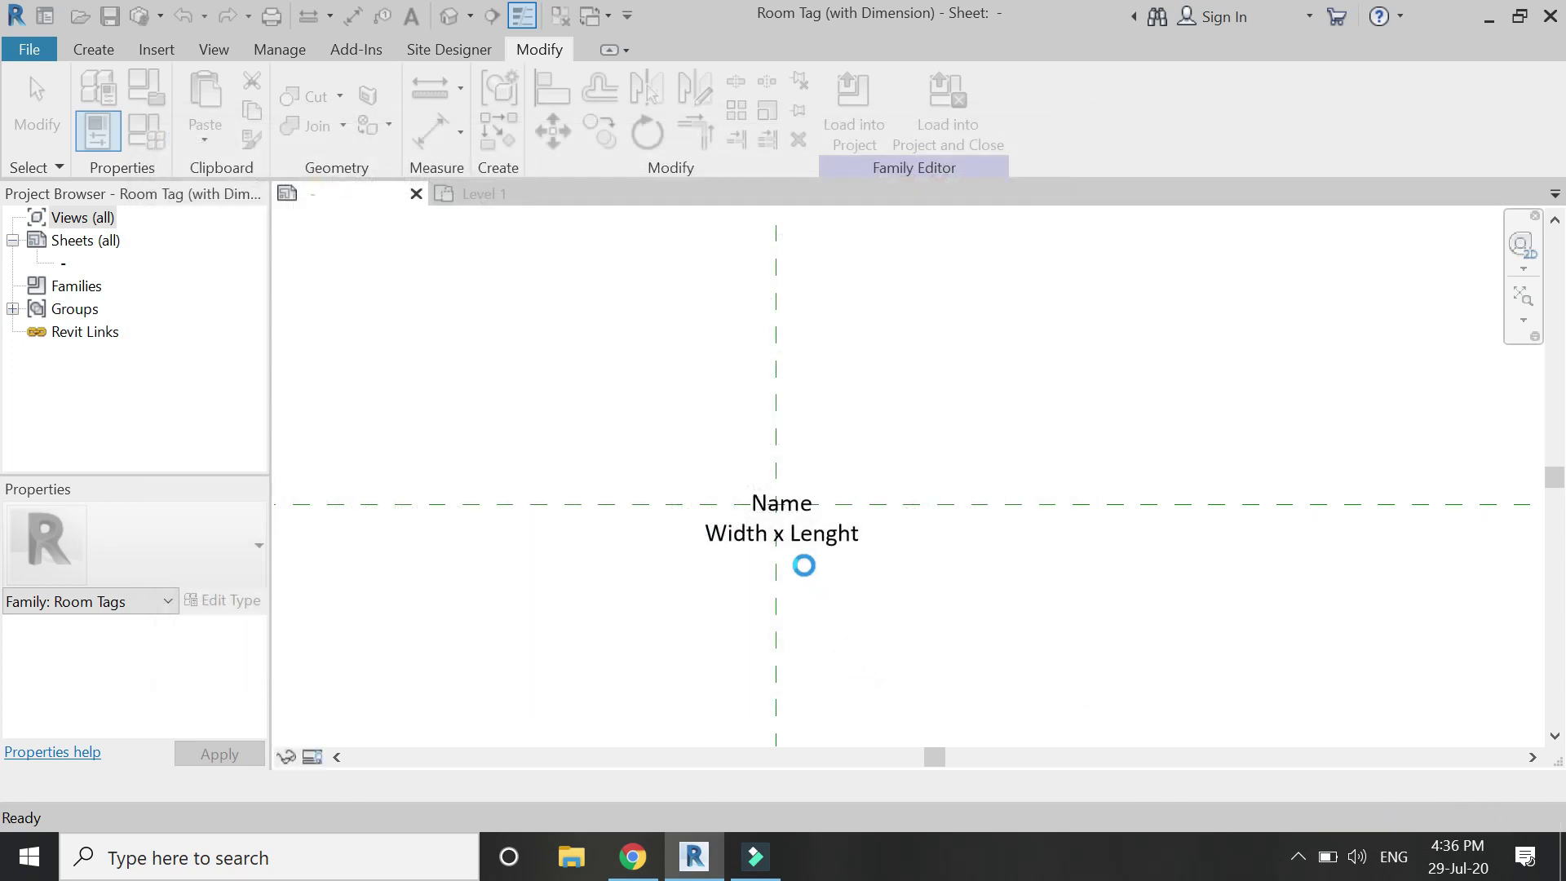
Edit the dimension label so that its Width parameter is ordered after Lenght.
left_click(807, 552)
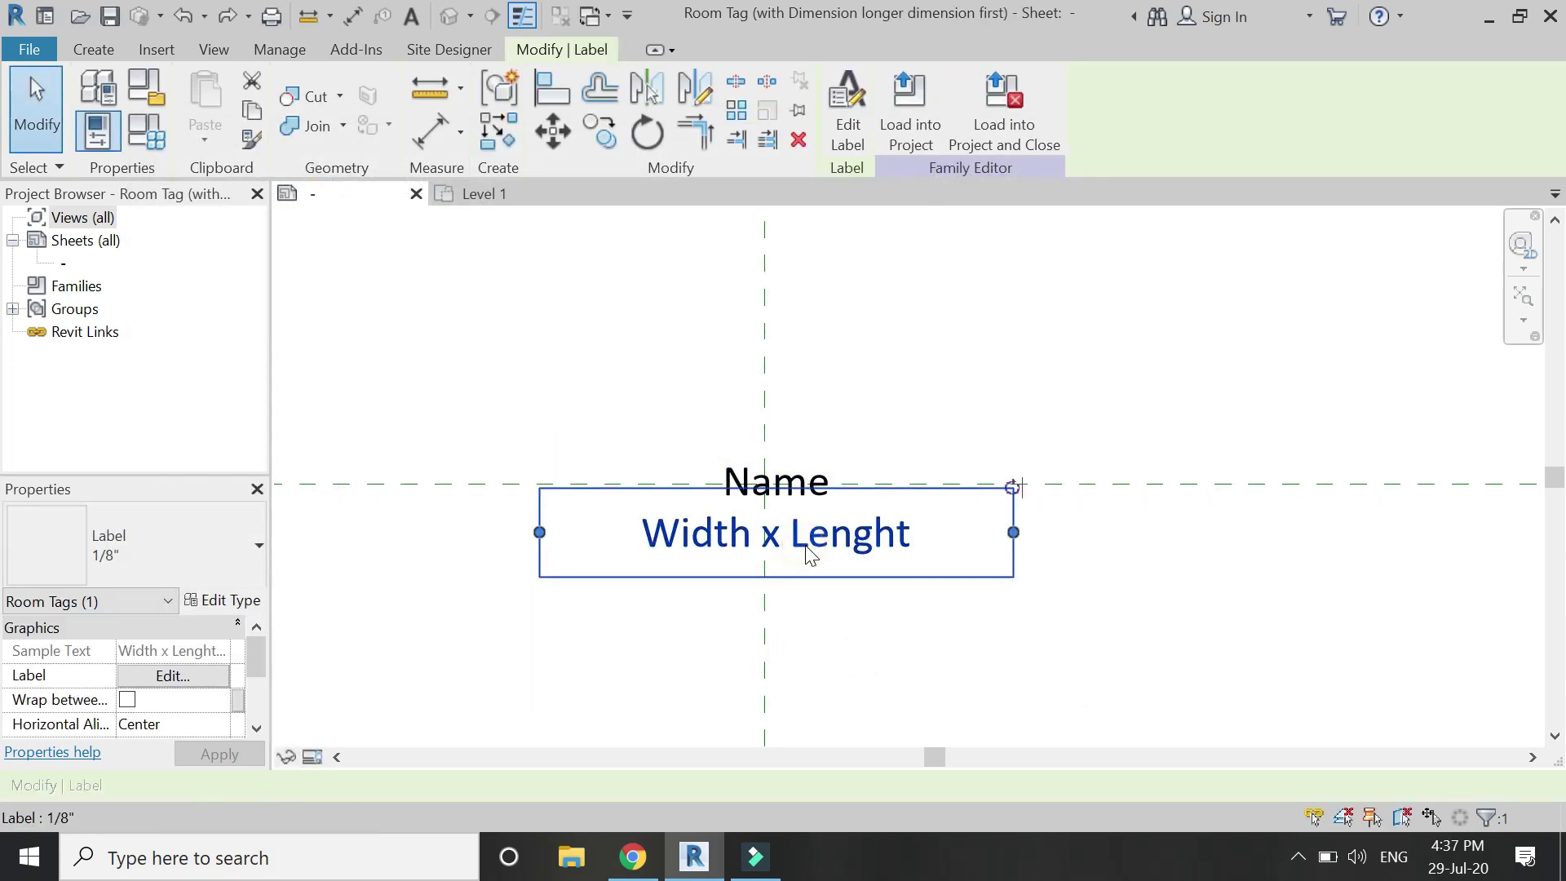
left_click(181, 675)
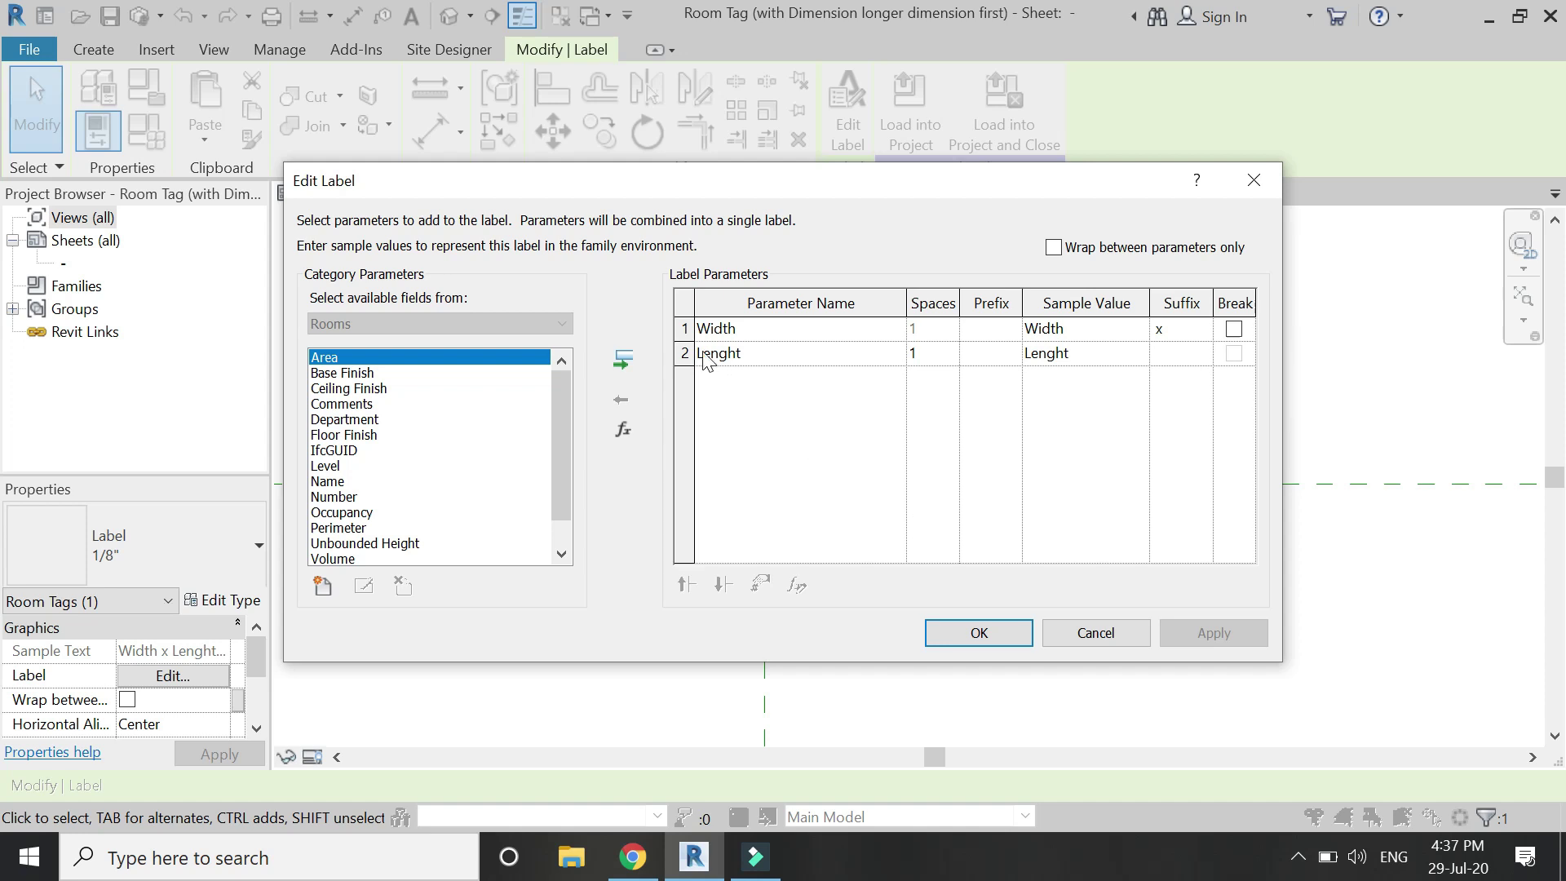
left_click(685, 328)
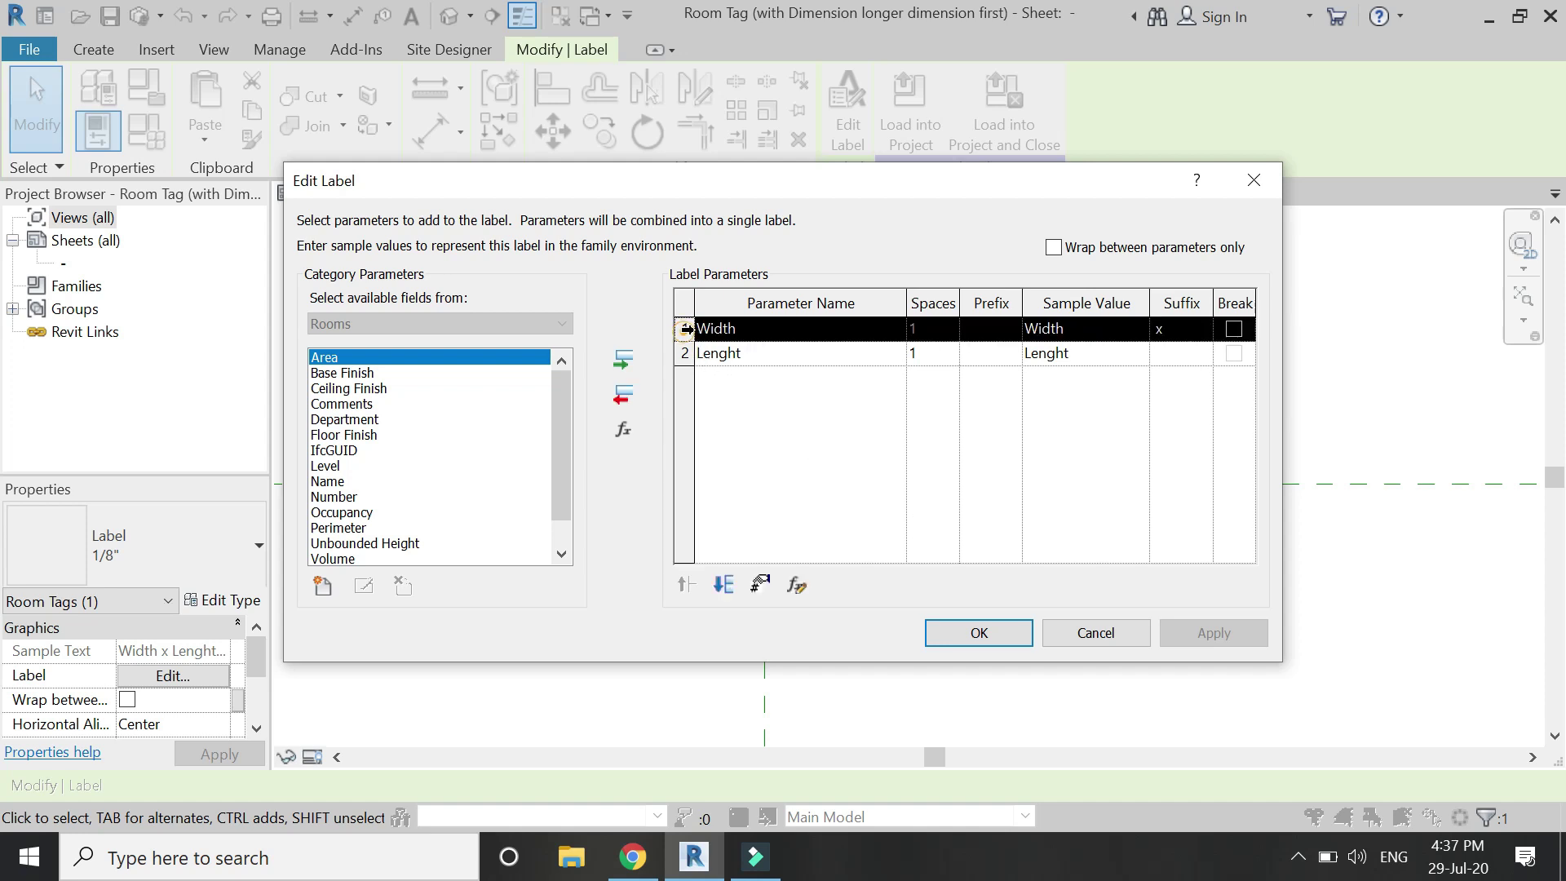
left_click(724, 585)
Clear the suffix of the Width parameter, set the suffix of Lenght to x, and apply the label changes.
left_click(1165, 356)
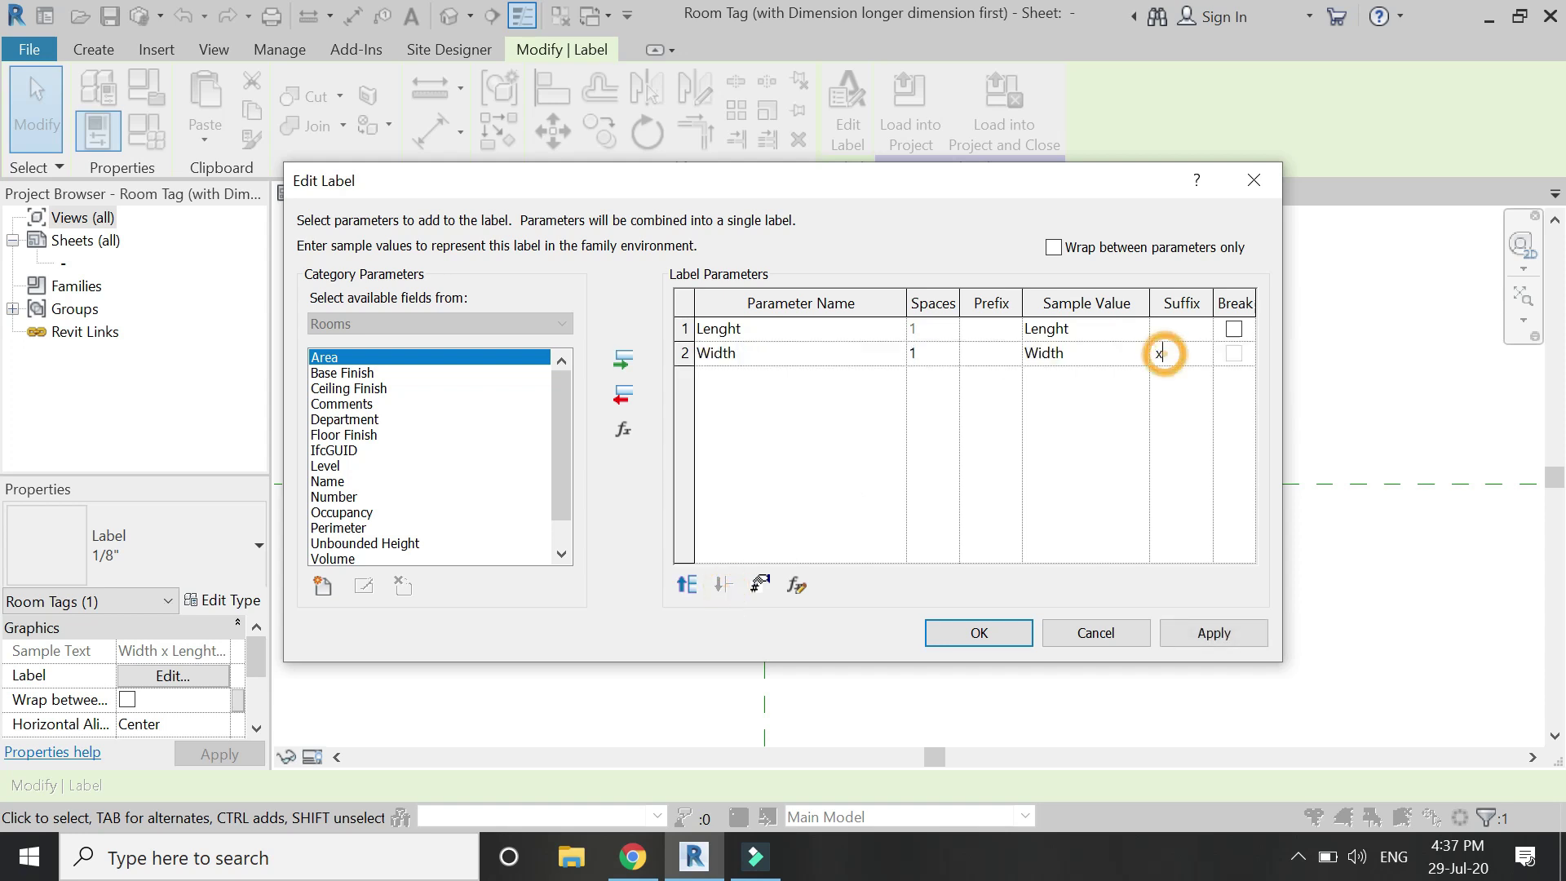
key("BackSpace")
left_click(1152, 329)
left_click(1187, 633)
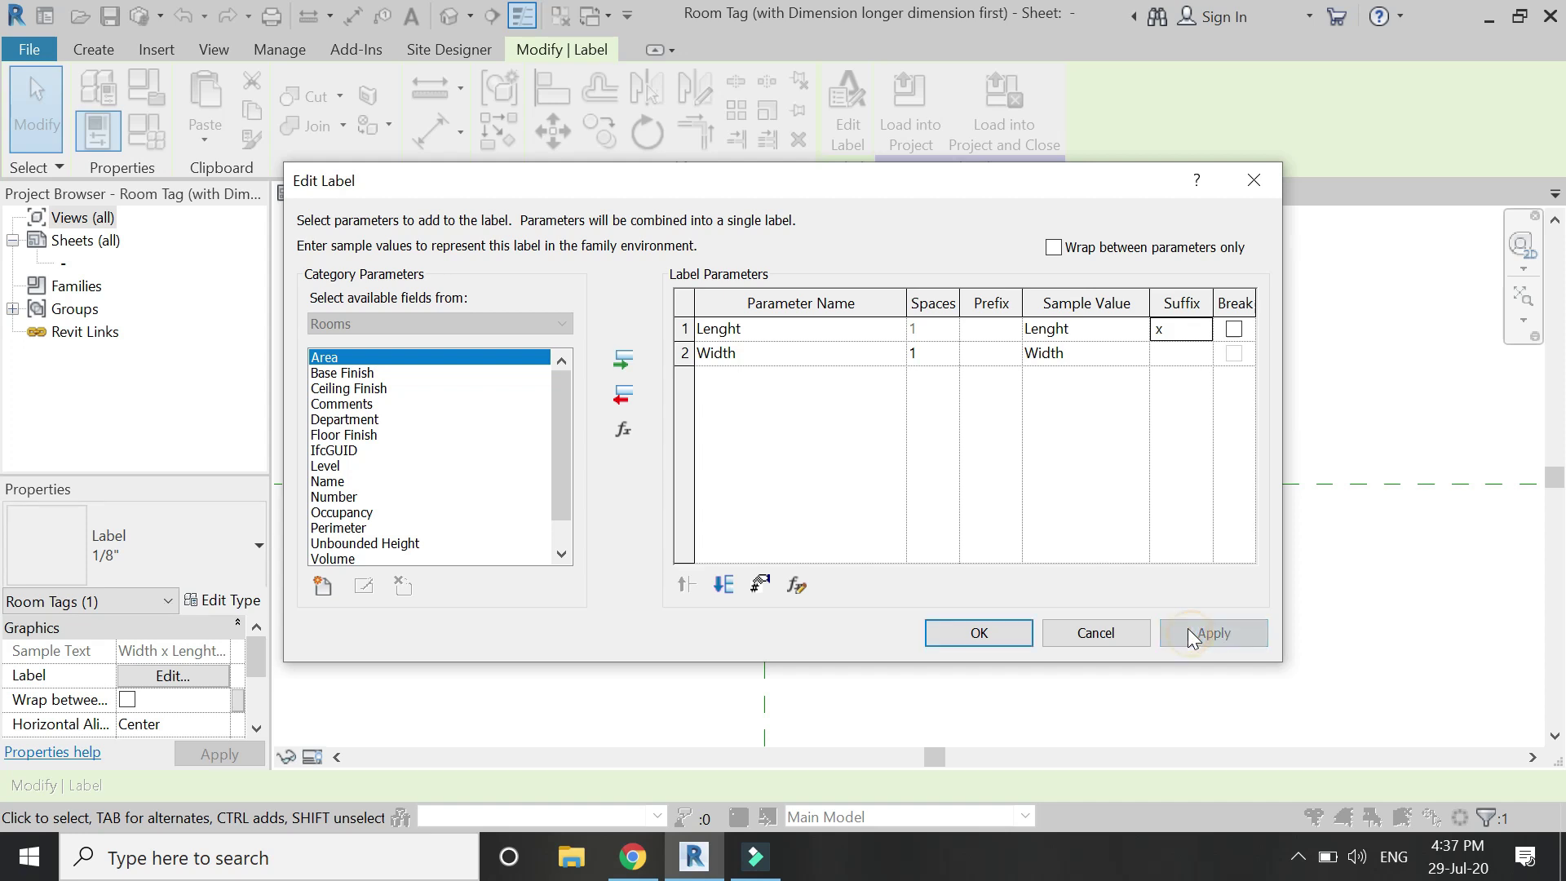
left_click(986, 633)
scroll(169, 701, "down", 1)
scroll(168, 700, "down", 1)
scroll(166, 685, "up", 2)
left_click(747, 601)
scroll(747, 601, "down", 2)
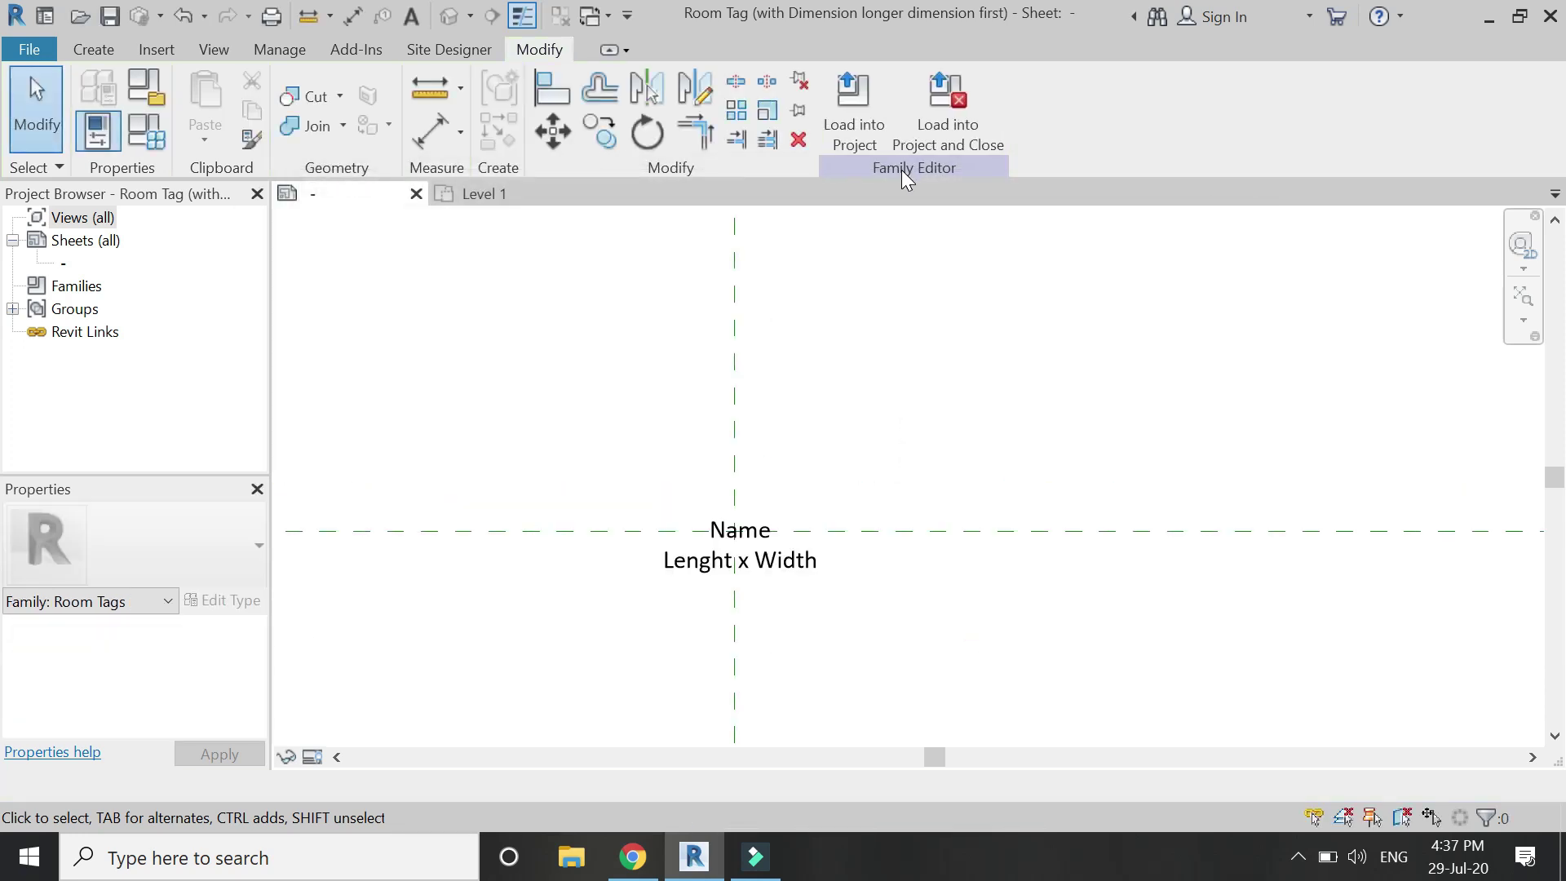
Load the revised tag family into the project and switch the store, bathroom and kitchen tags to Room Tag (with Dimension longer dimension first).
left_click(854, 106)
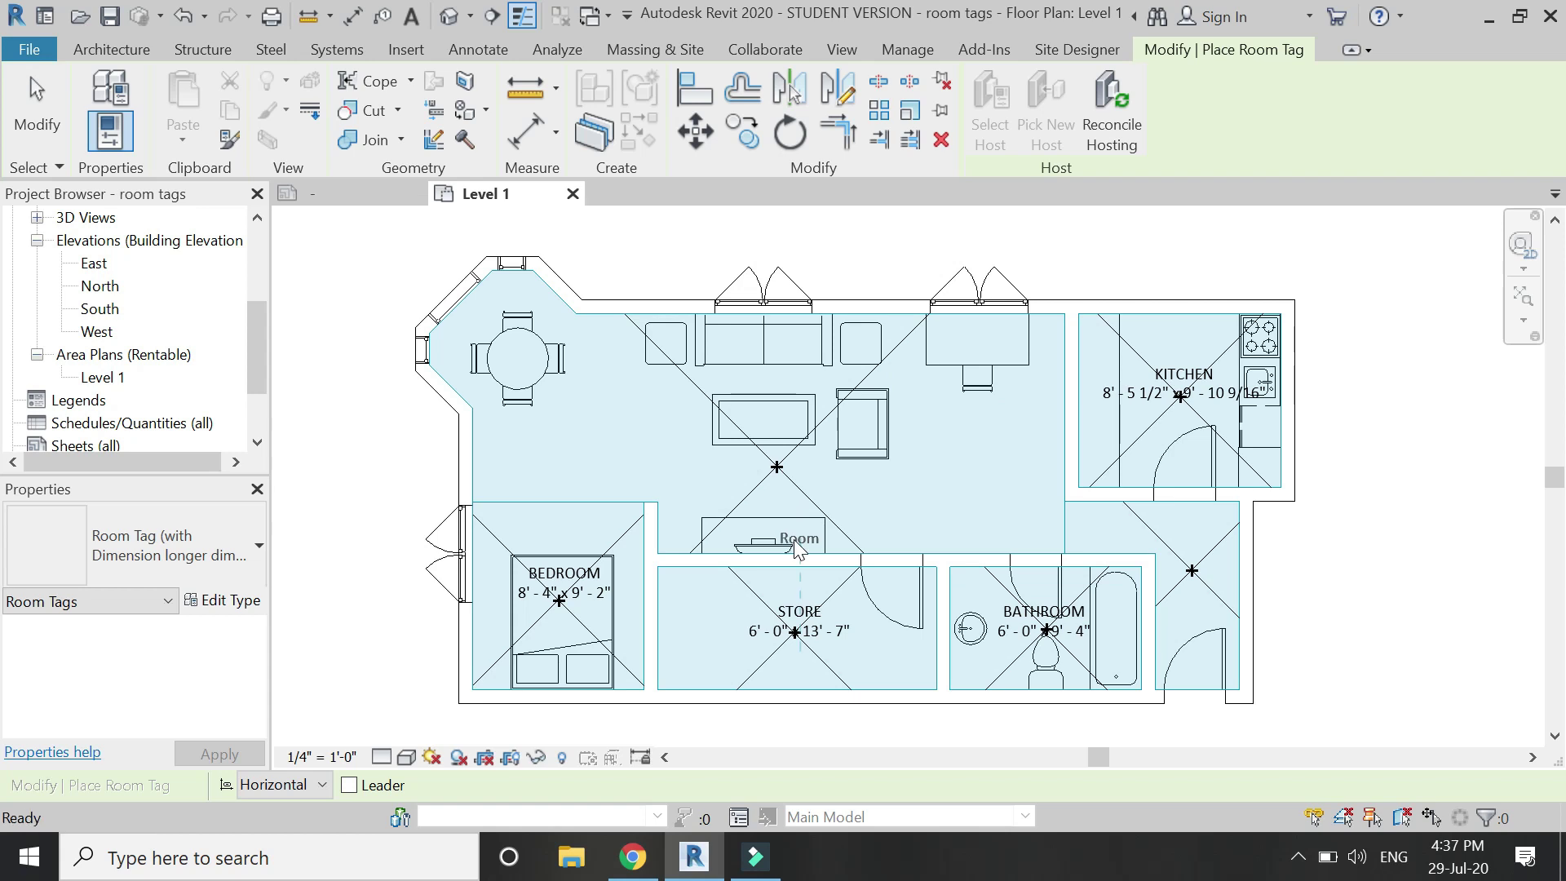
key("Escape")
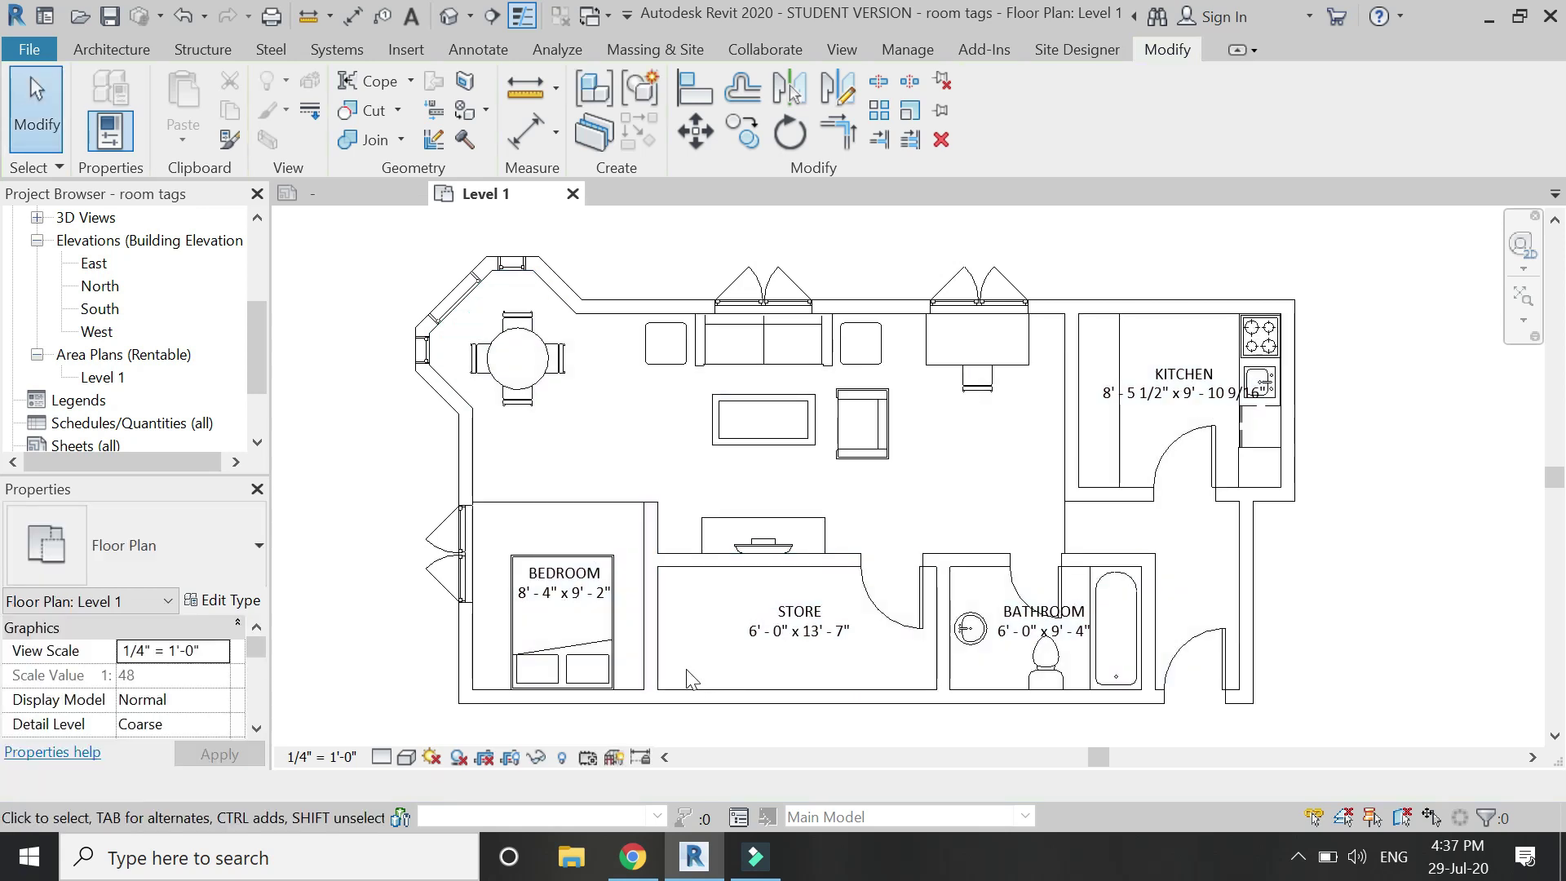
left_click(796, 628)
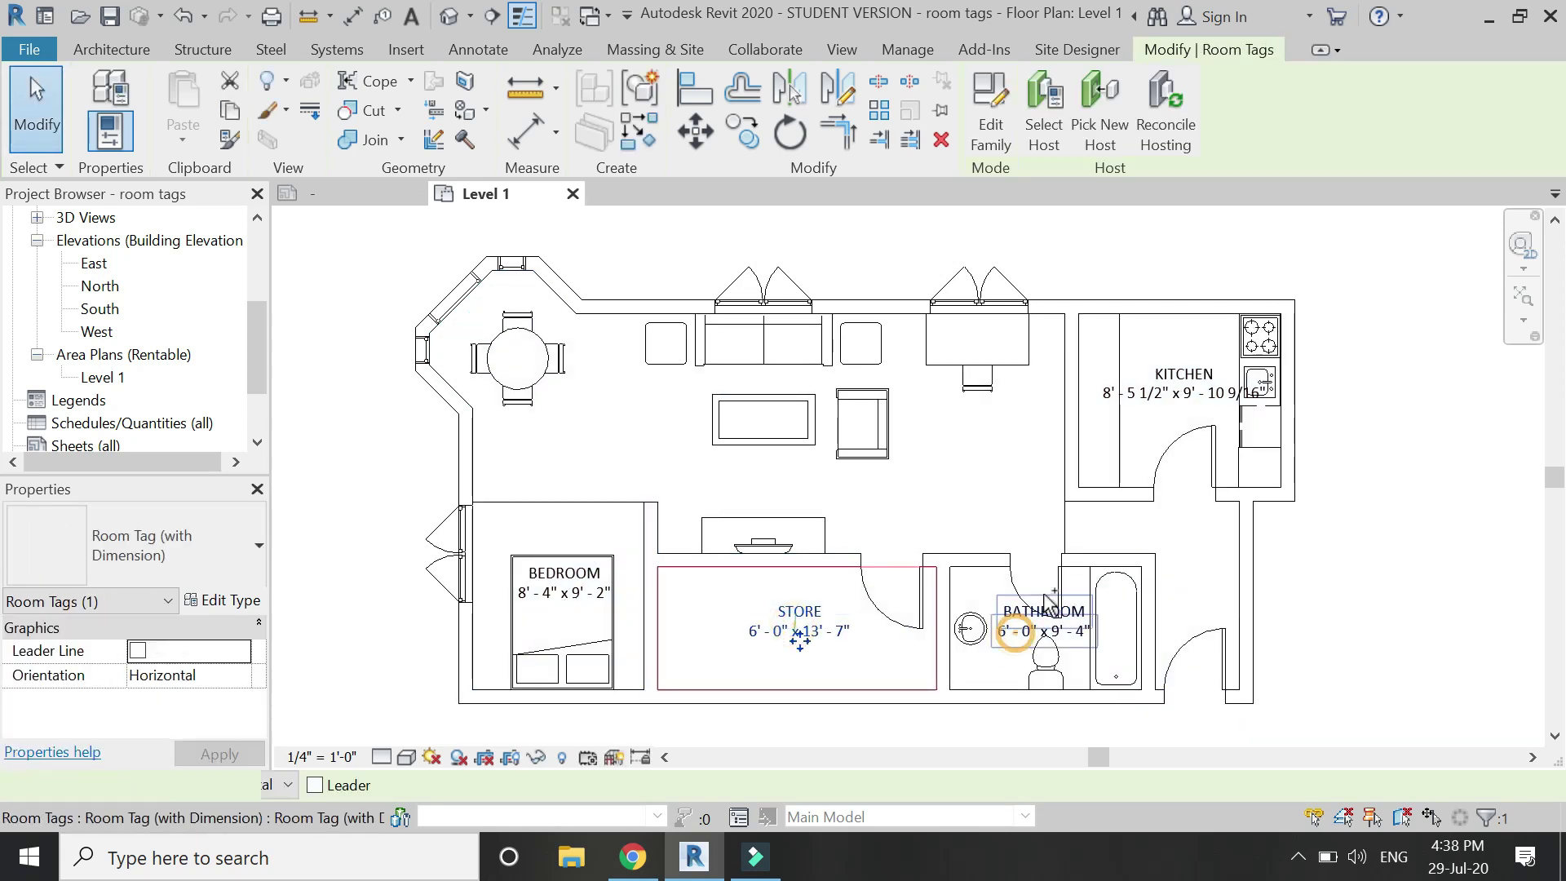
left_click(1014, 632, "ctrl")
left_click(1157, 394, "ctrl")
left_click(188, 543)
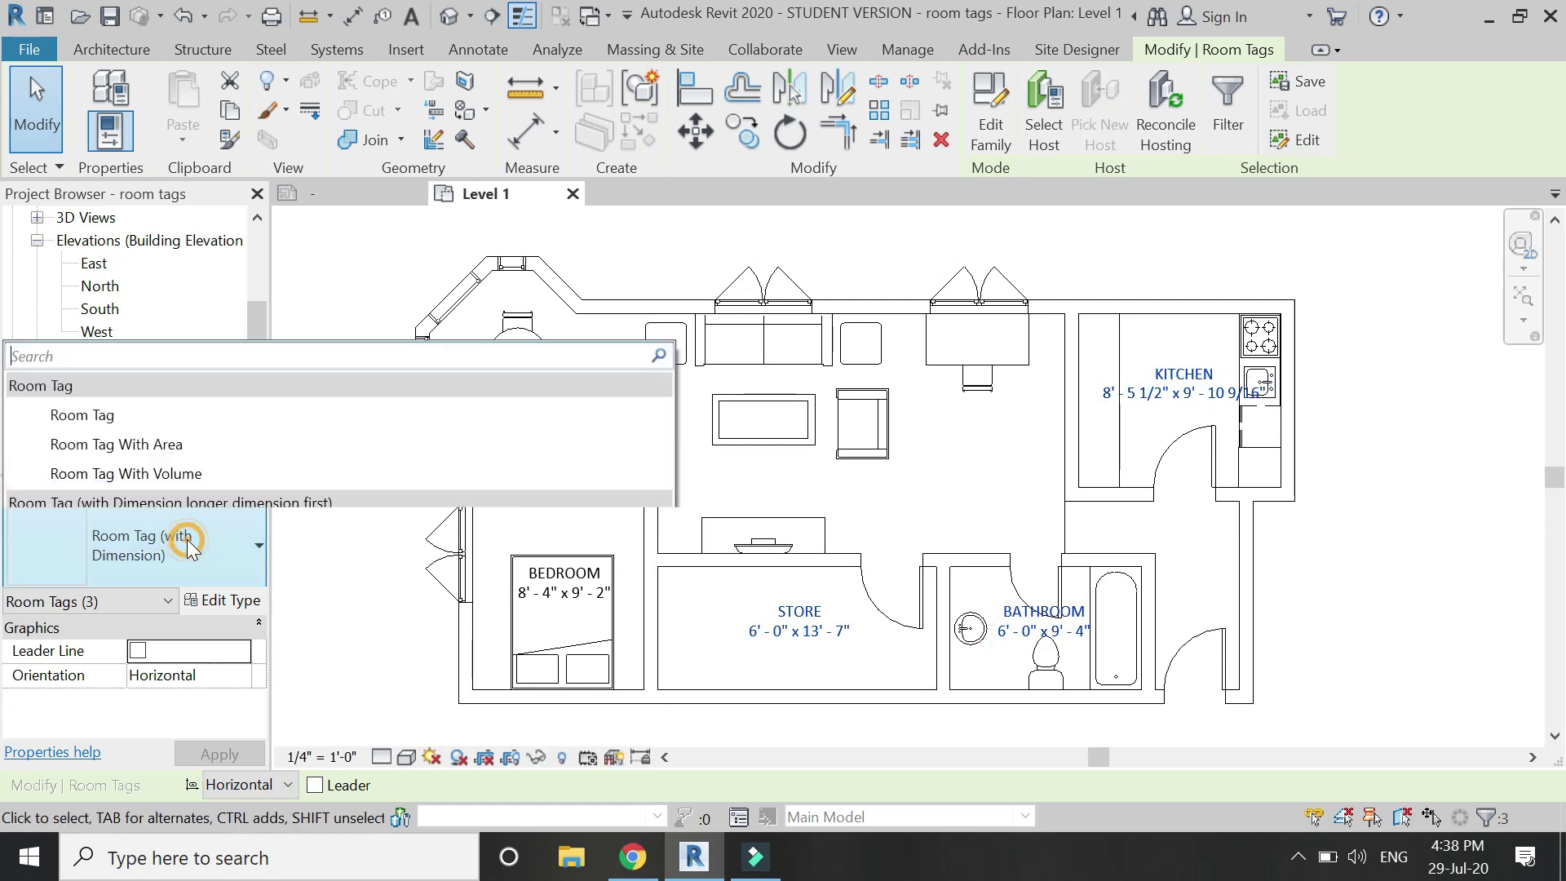
left_click(238, 320)
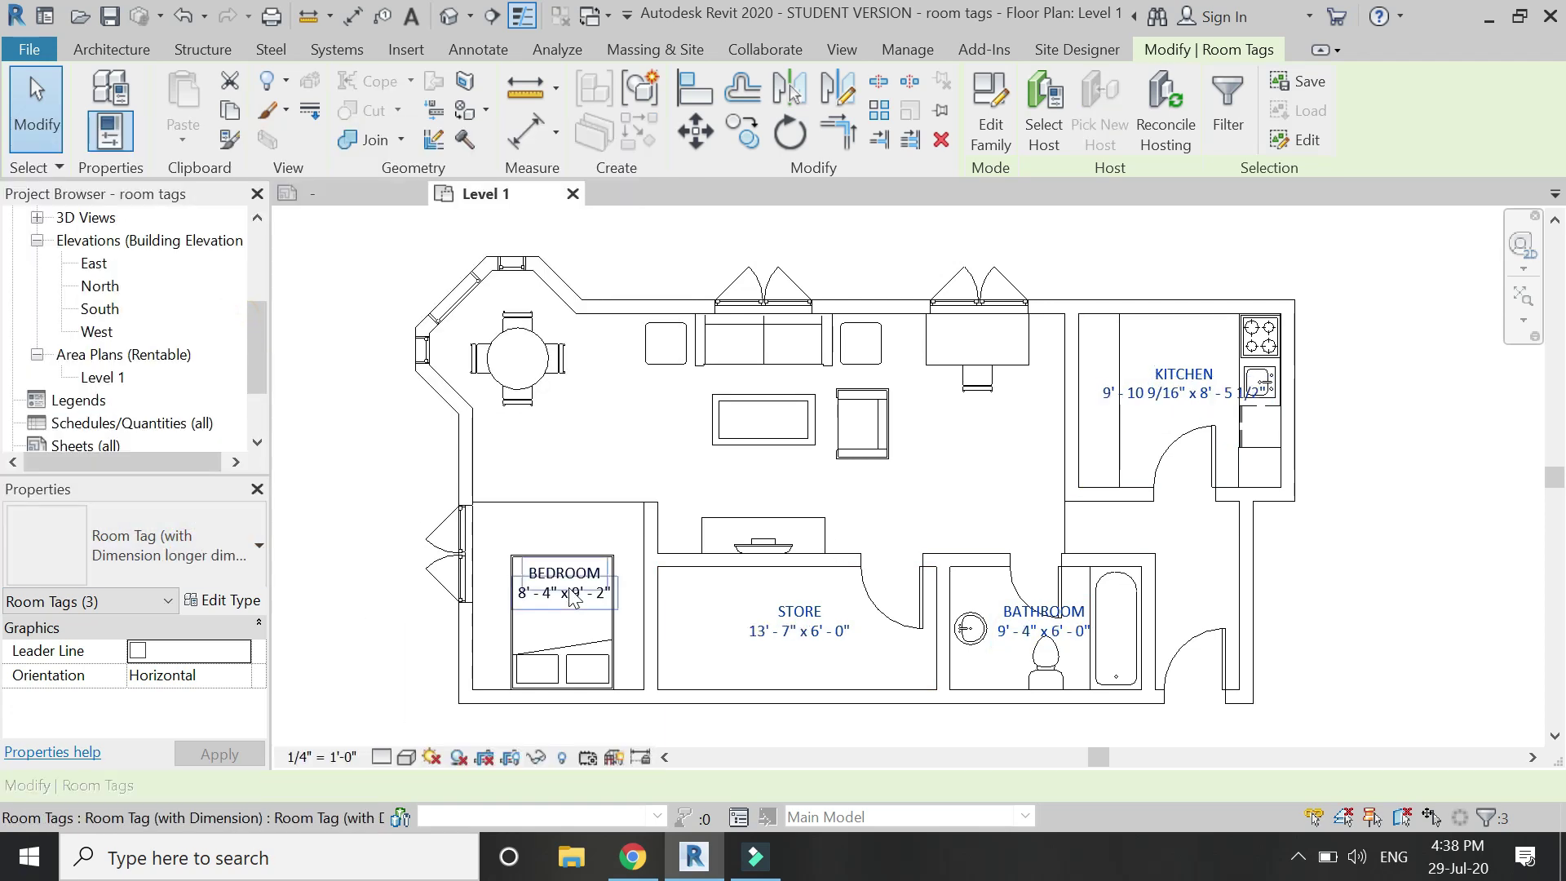
left_click(858, 730)
scroll(858, 730, "up", 1)
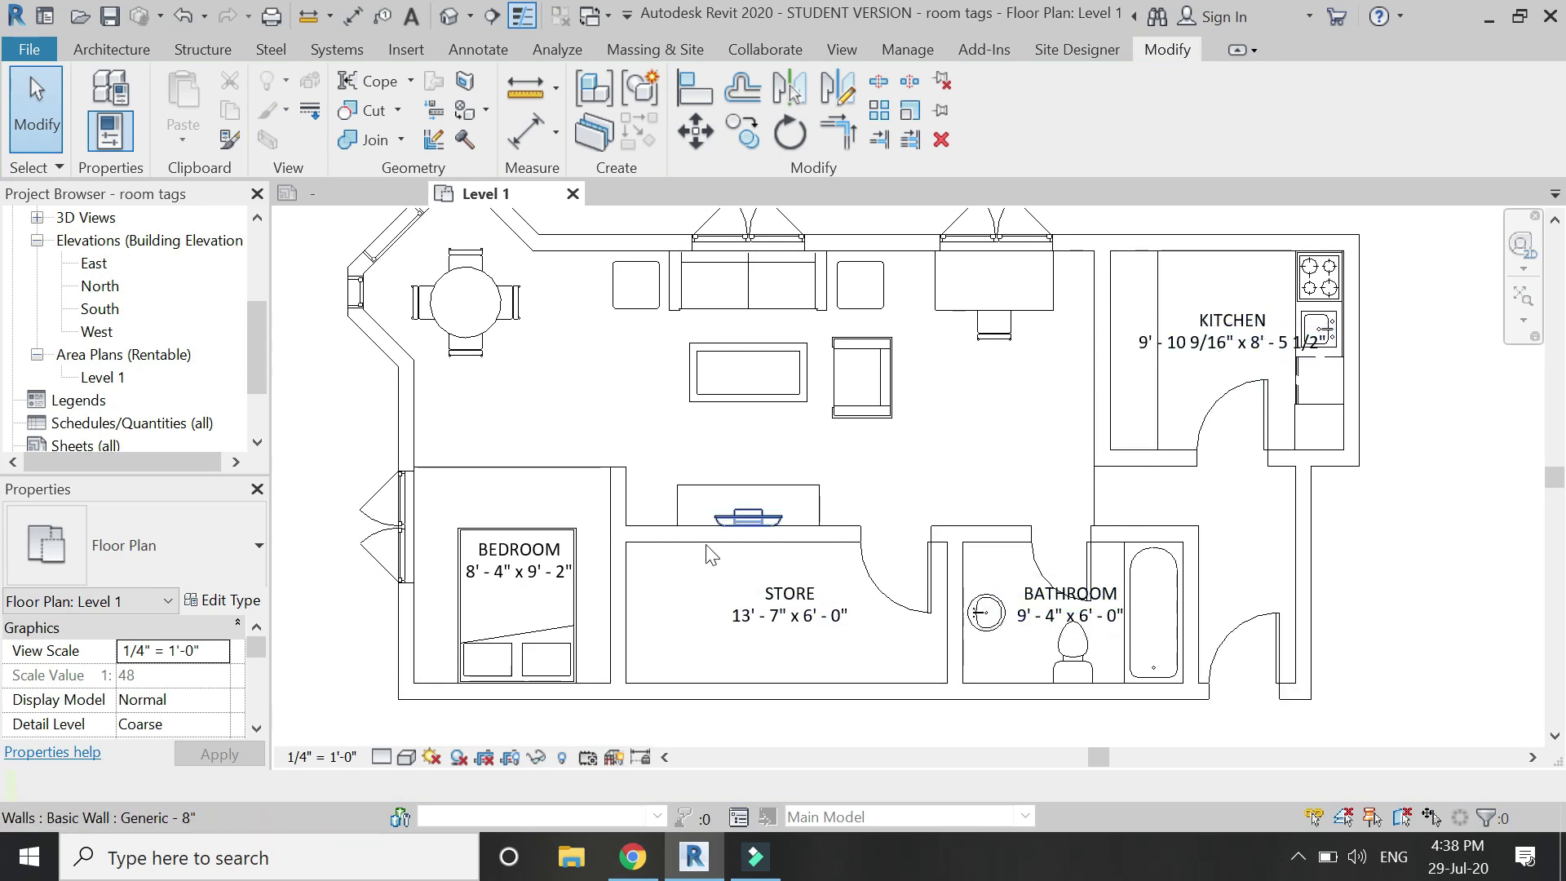
scroll(624, 585, "down", 1)
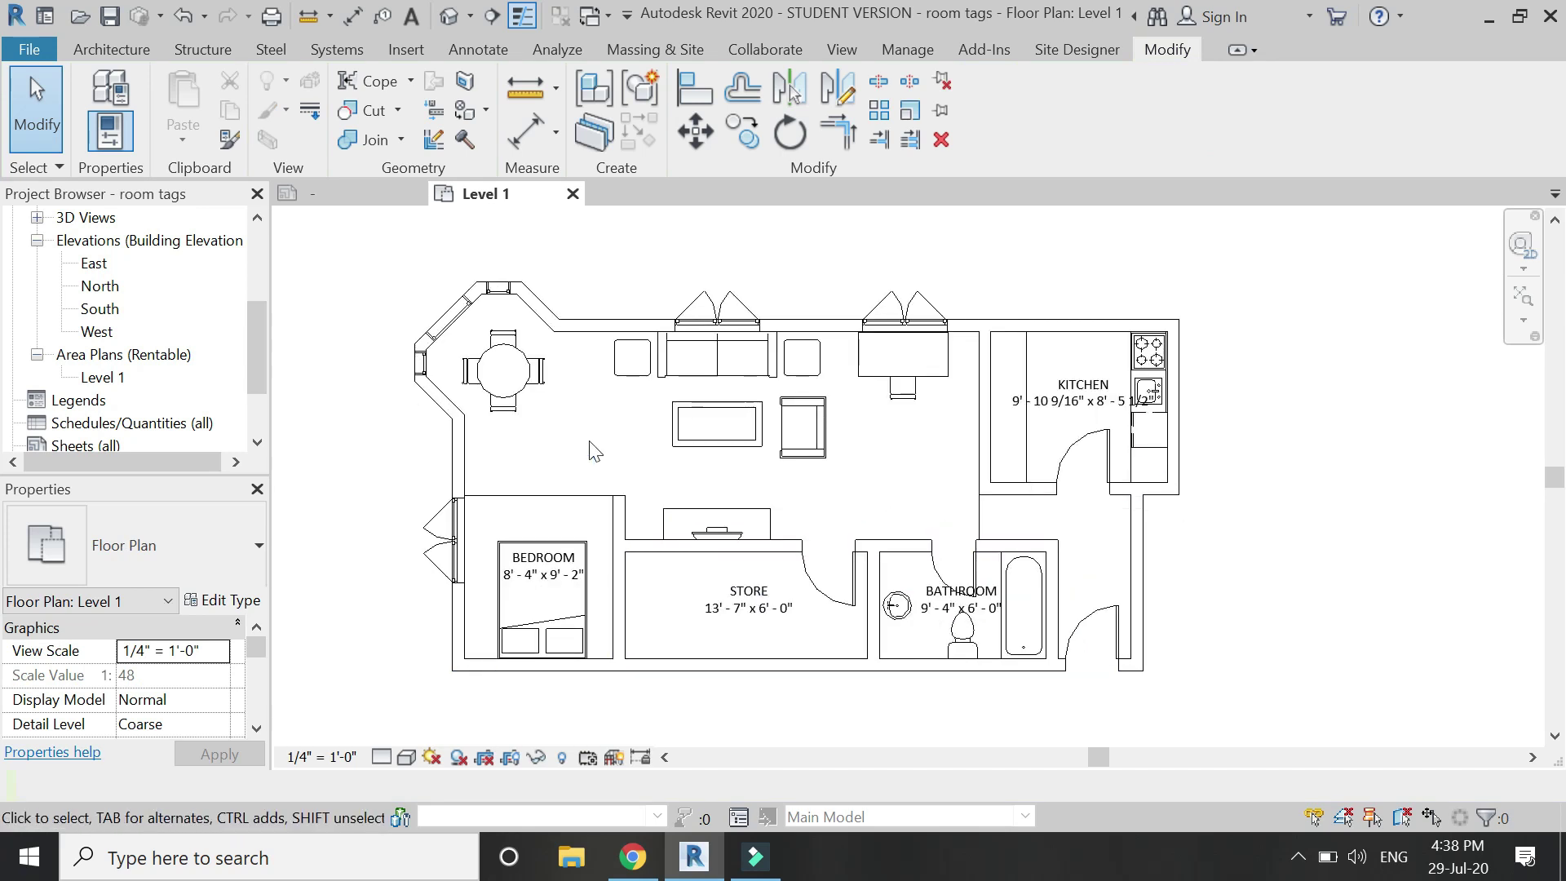
Place a room tag with the longer dimension first at the centre of the large living and dining room.
left_click(122, 51)
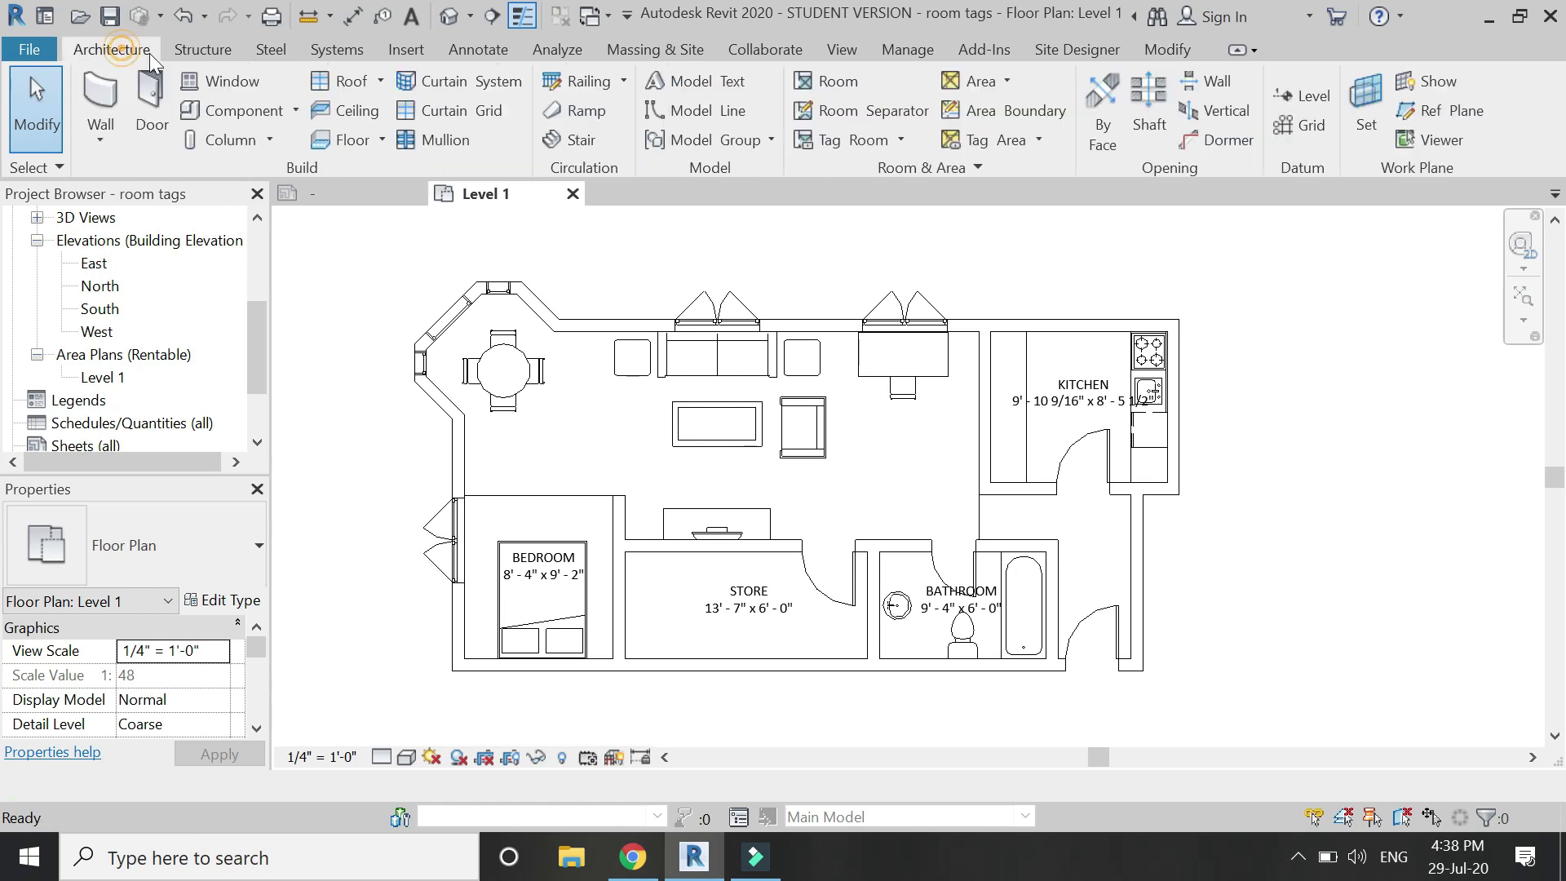
left_click(852, 137)
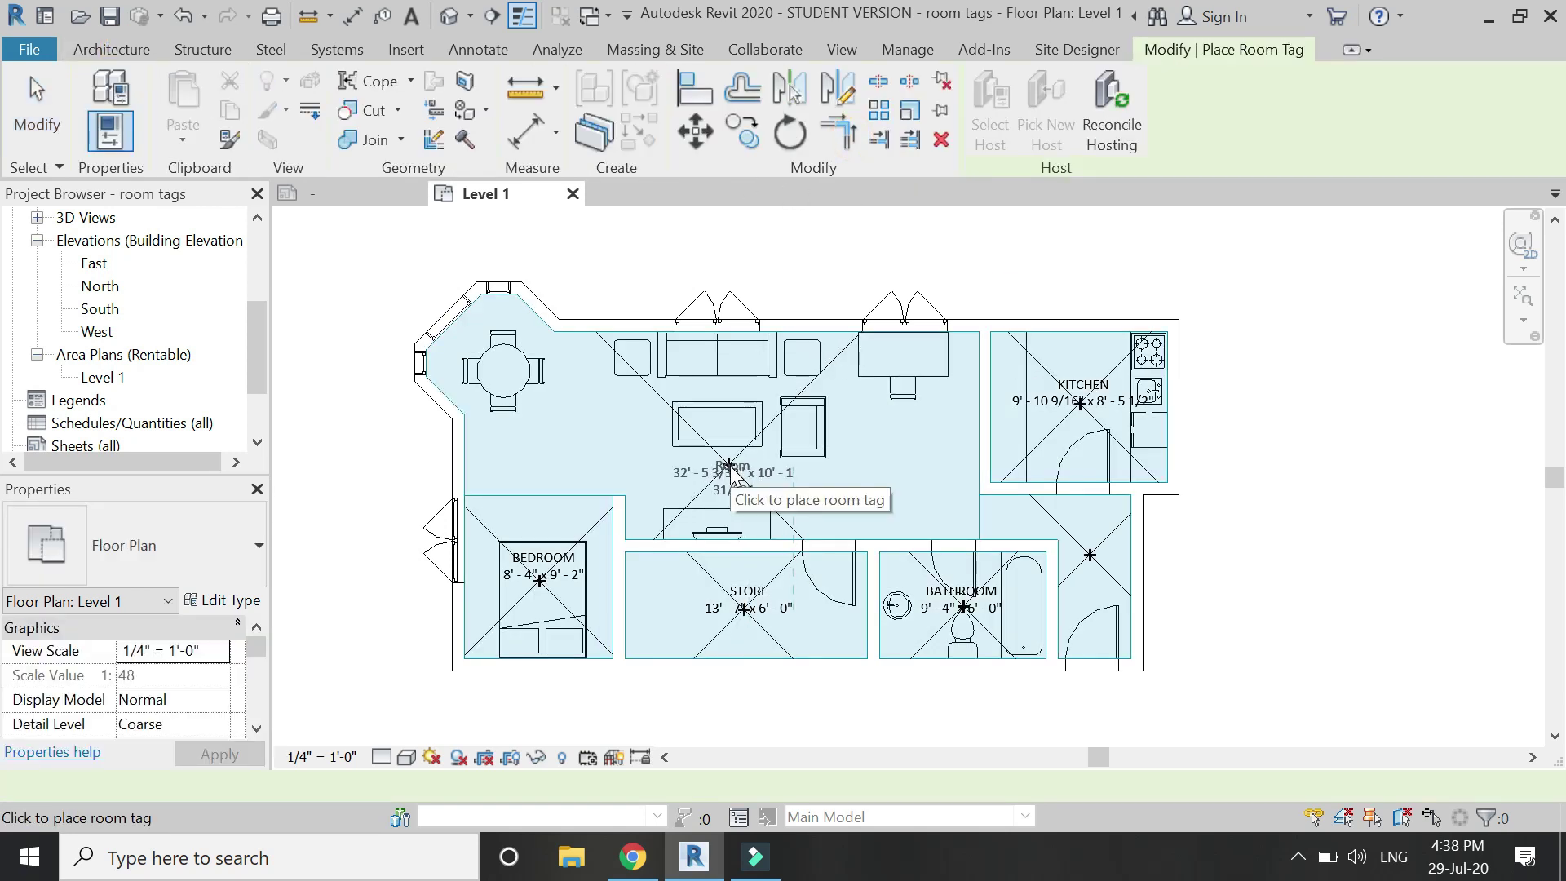
left_click(732, 466)
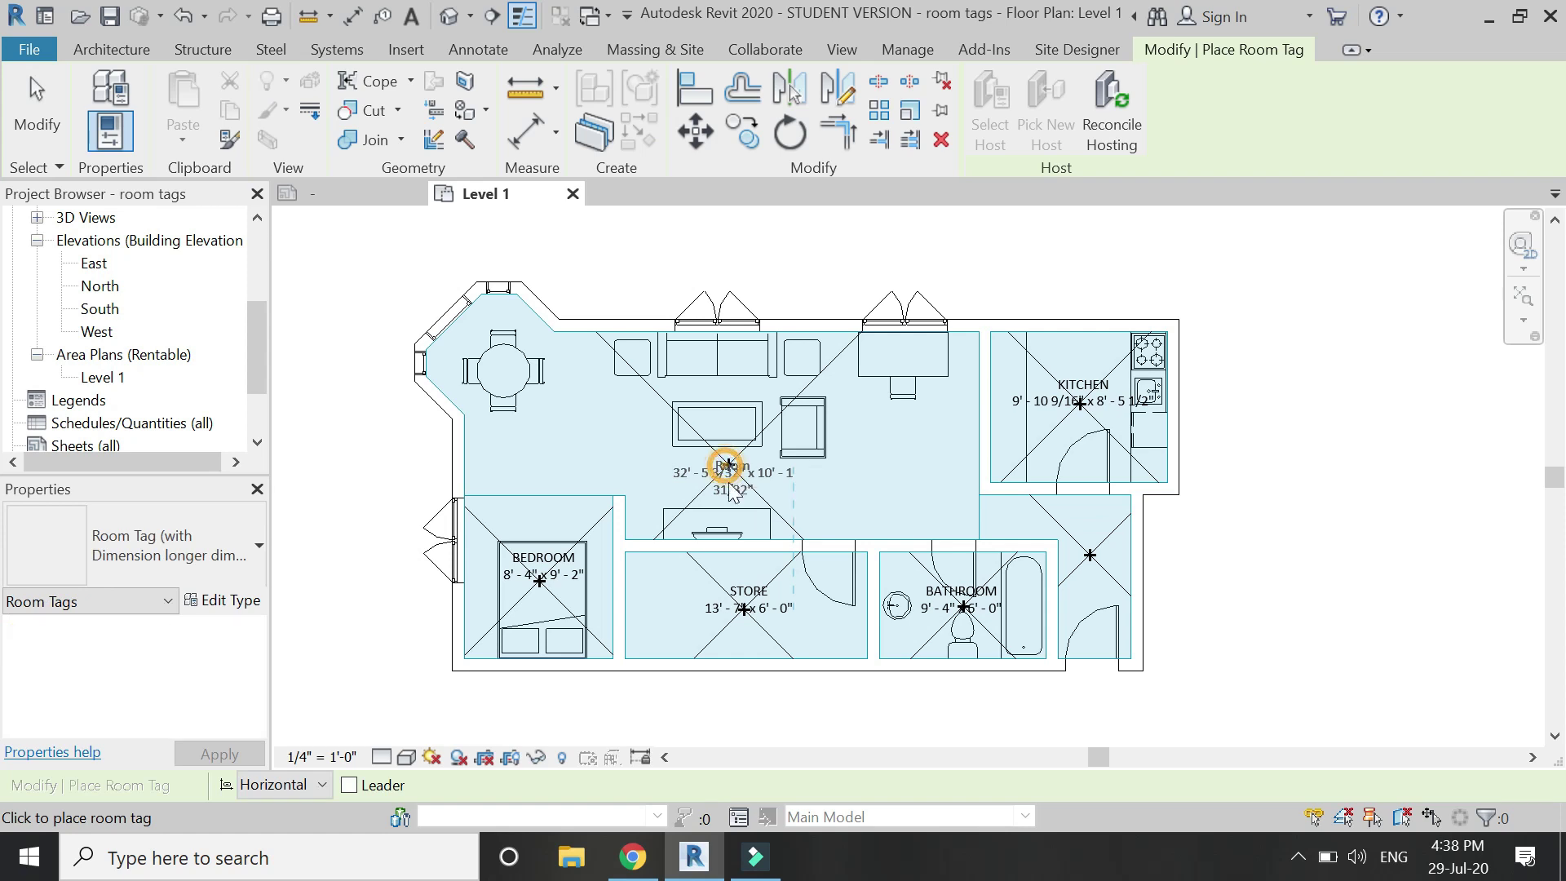
key("Escape")
Switch the living room's tag to the Room Tag type and turn off Show Room Number in that type.
left_click(734, 490)
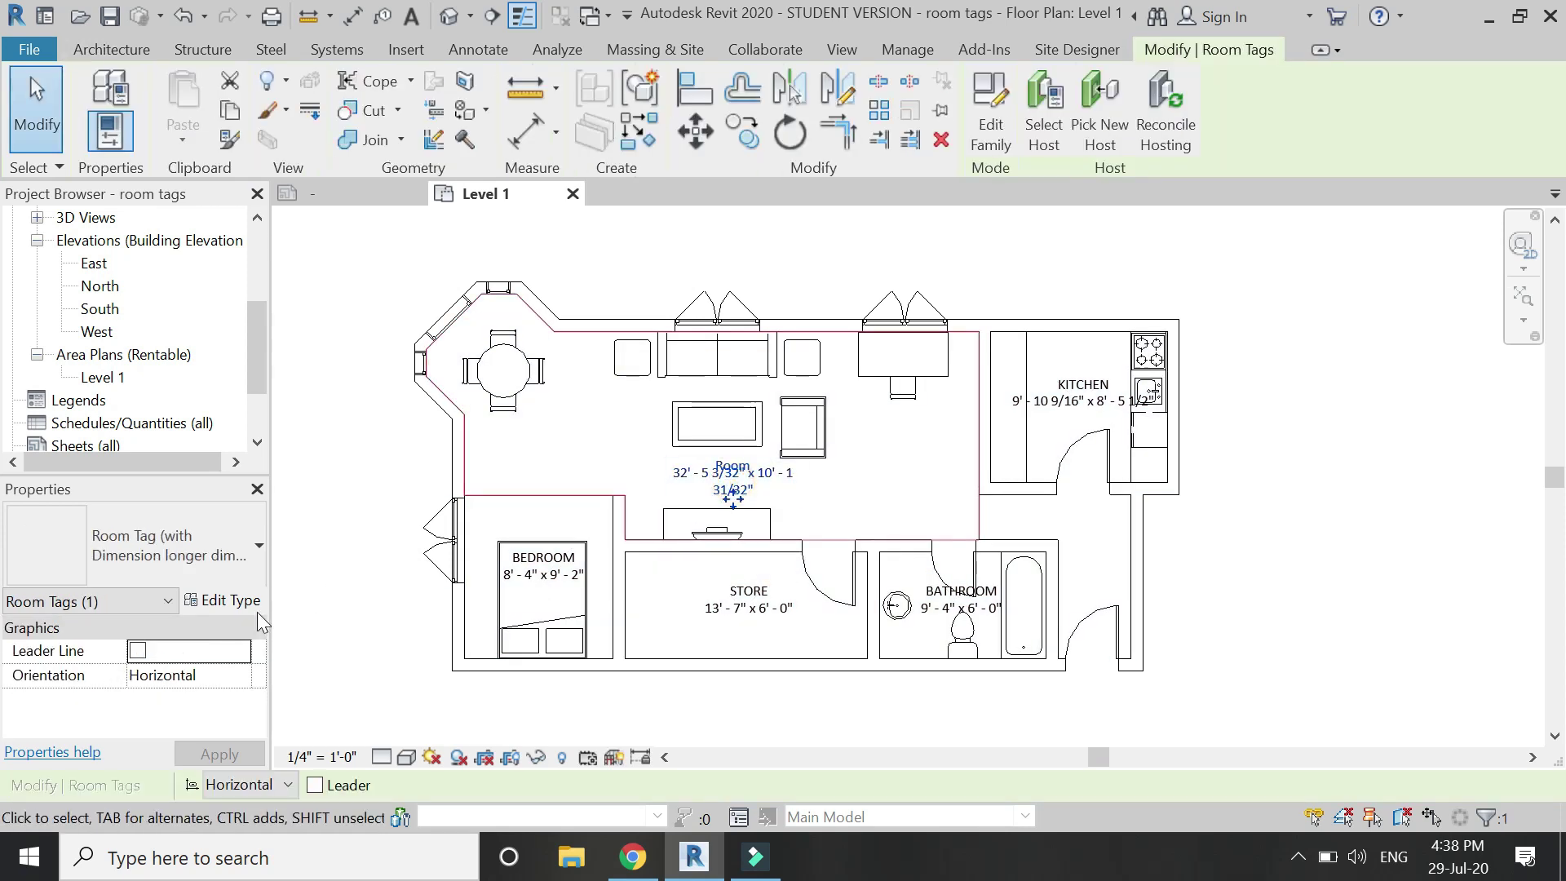
left_click(217, 566)
left_click(126, 201)
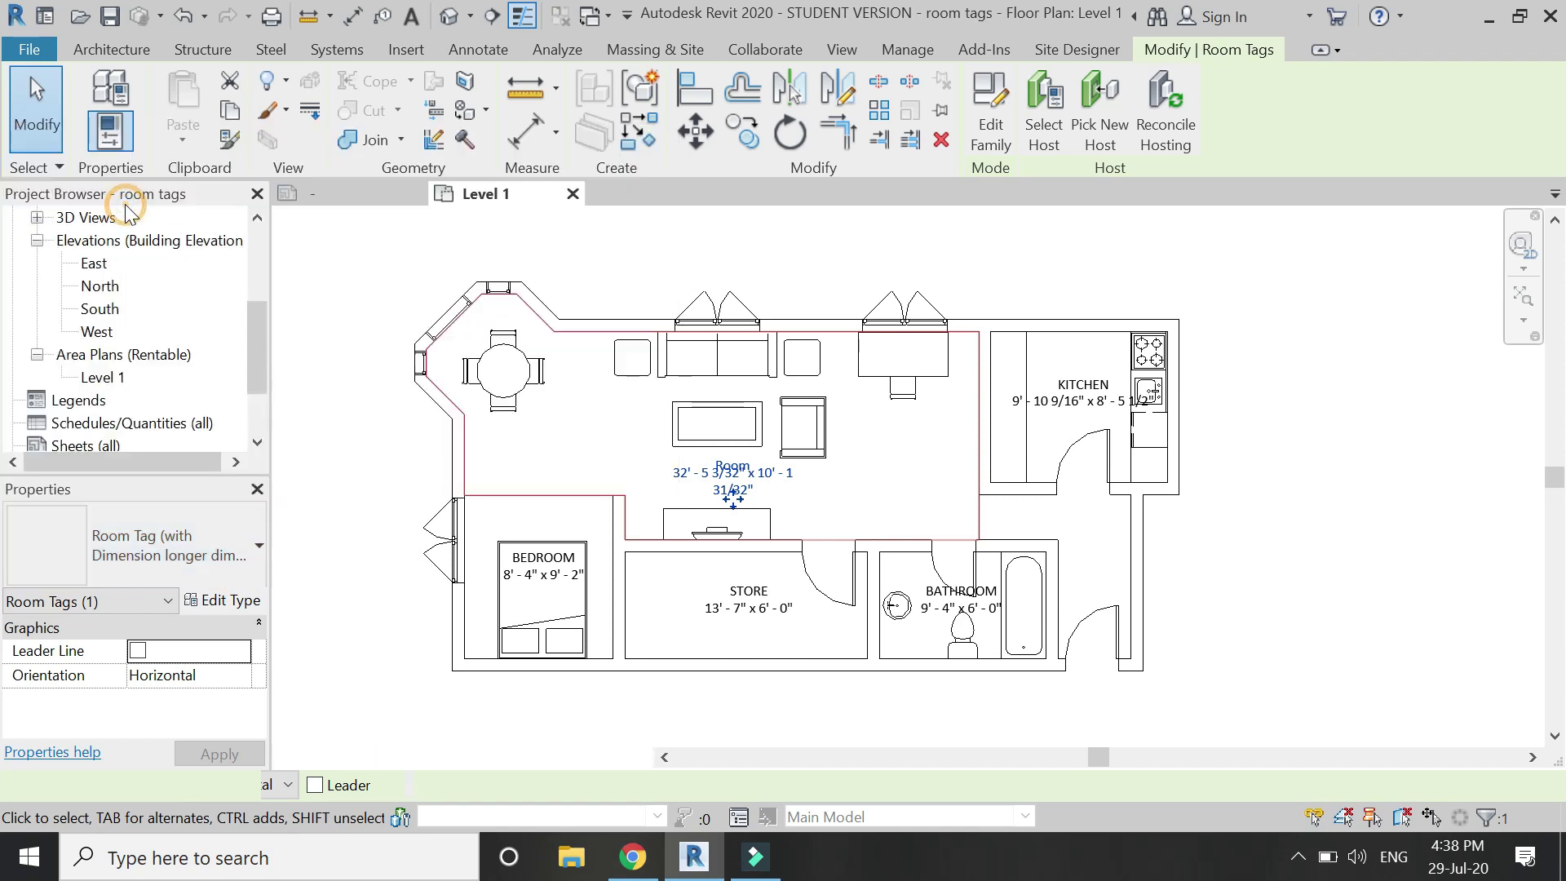
left_click(220, 600)
left_click(284, 308)
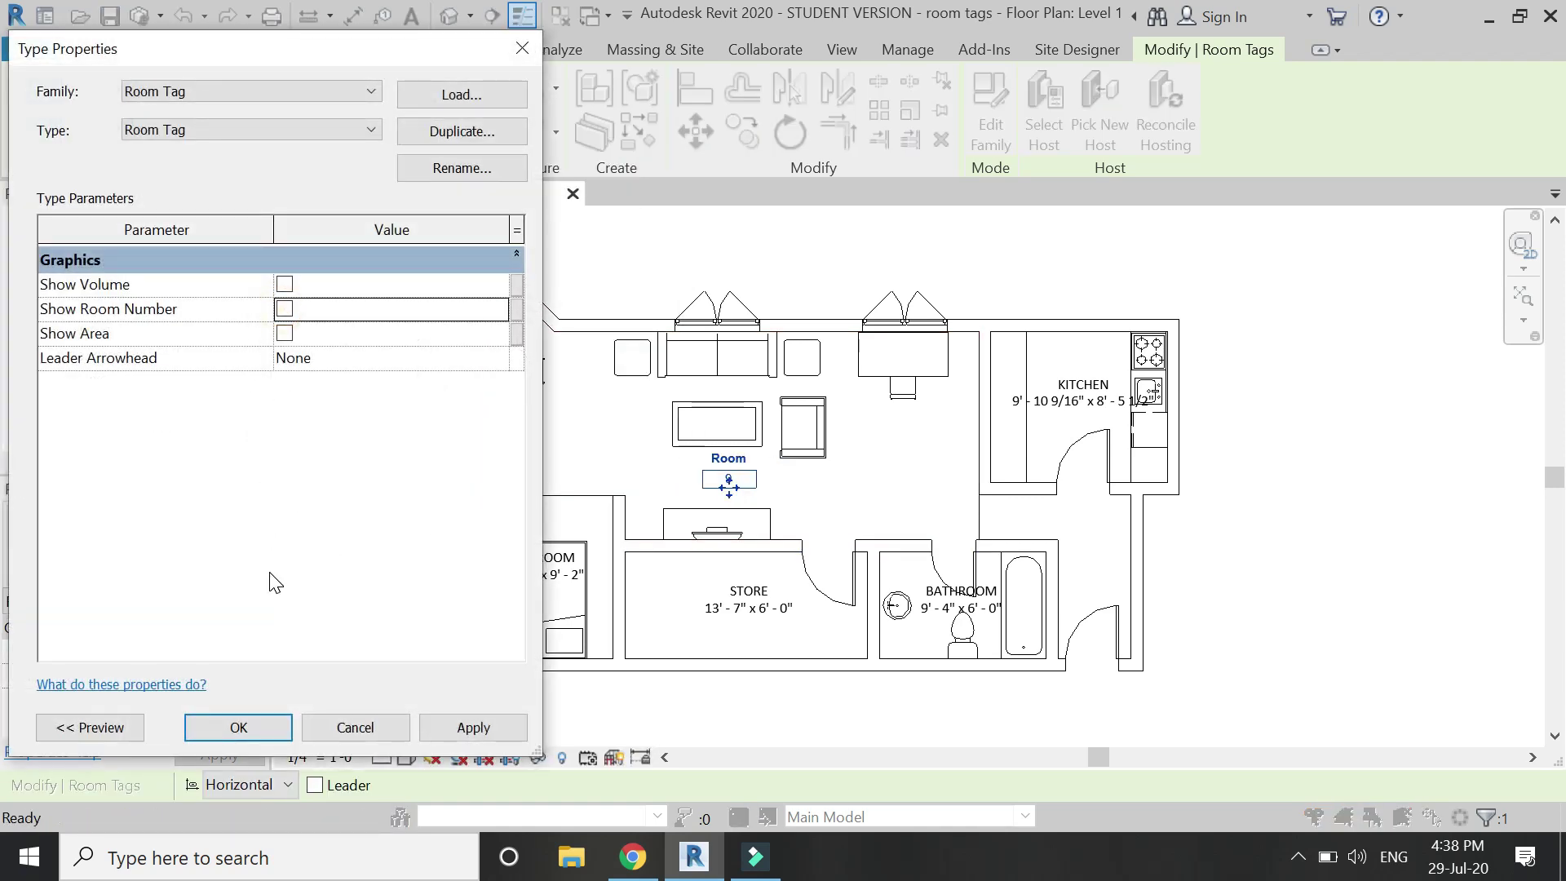
left_click(277, 725)
Rename the tagged large room to LIVING ROOM.
scroll(724, 479, "up", 3)
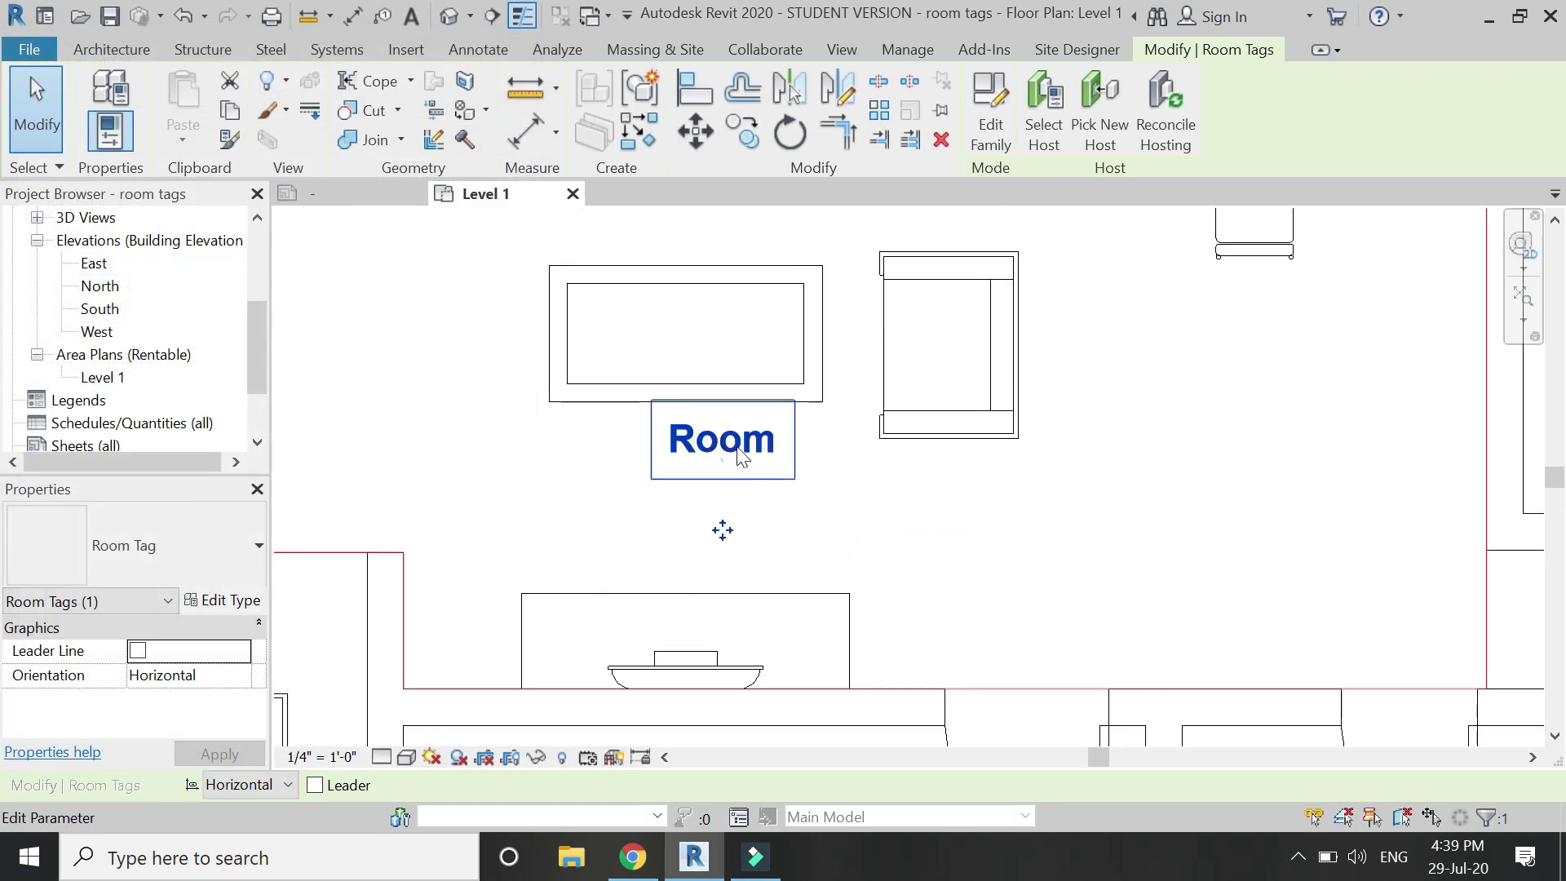
left_click(734, 444)
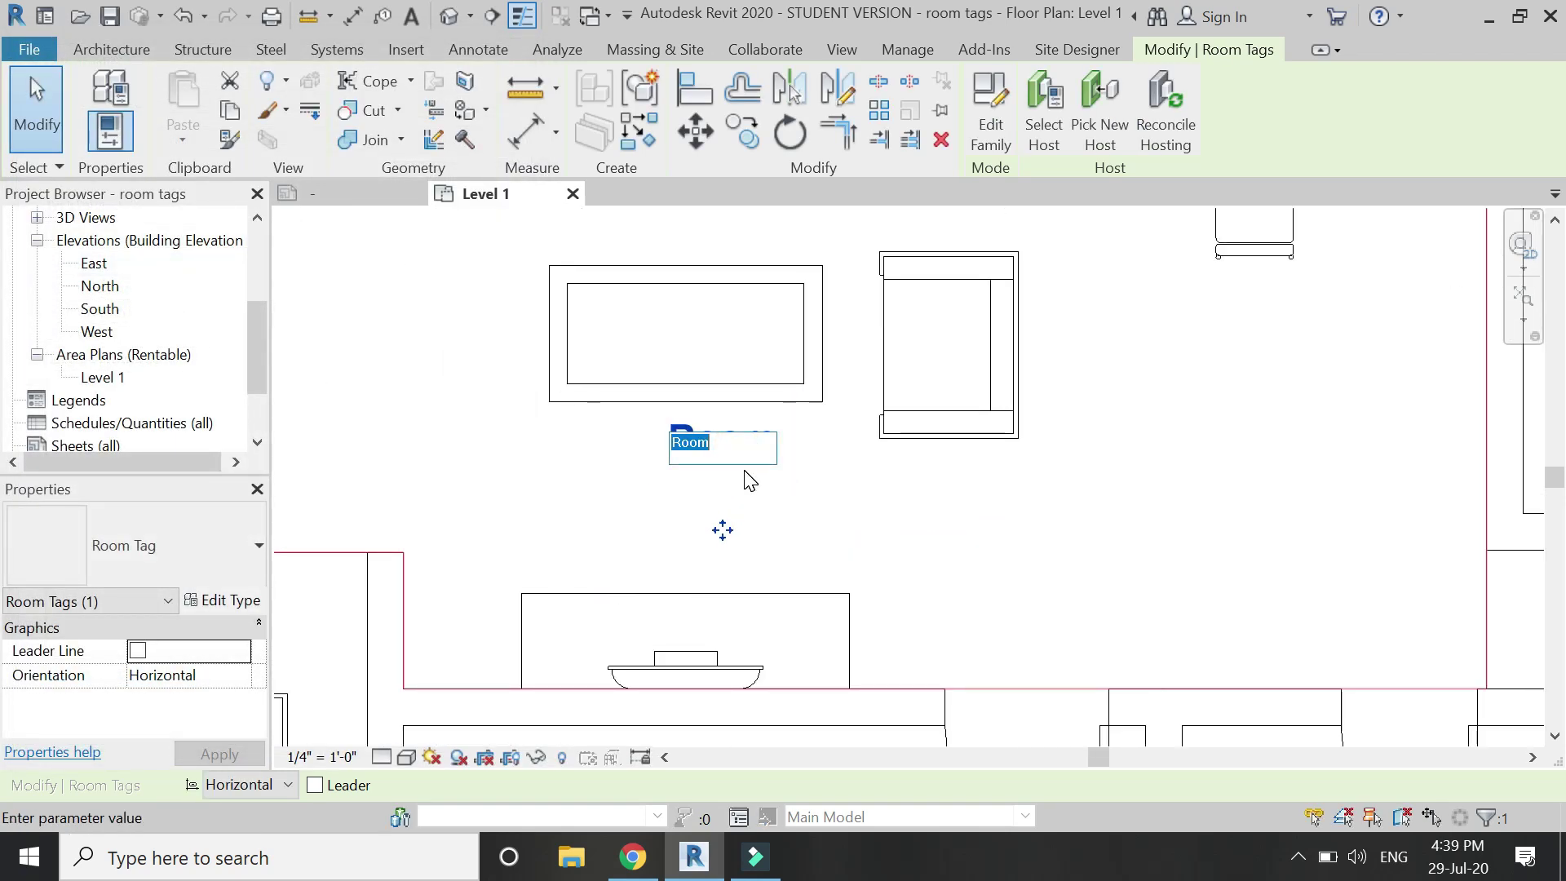
type("LIVING ROOM")
left_click(489, 430)
scroll(653, 432, "down", 5)
key("Escape")
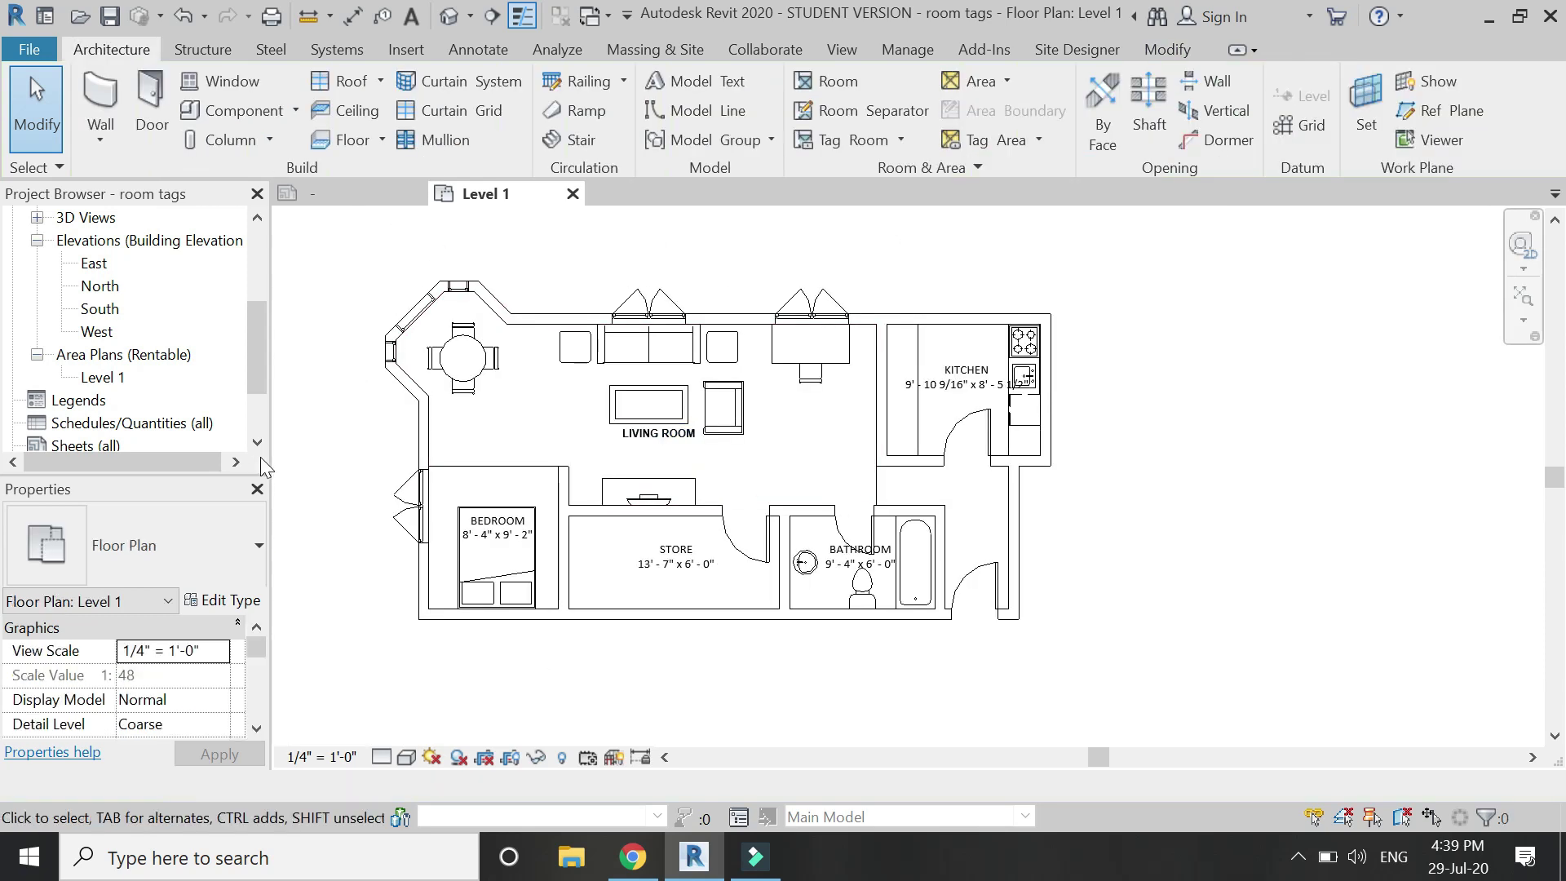
Move the LIVING ROOM tag slightly so that it is centred below the coffee table.
scroll(536, 423, "up", 1)
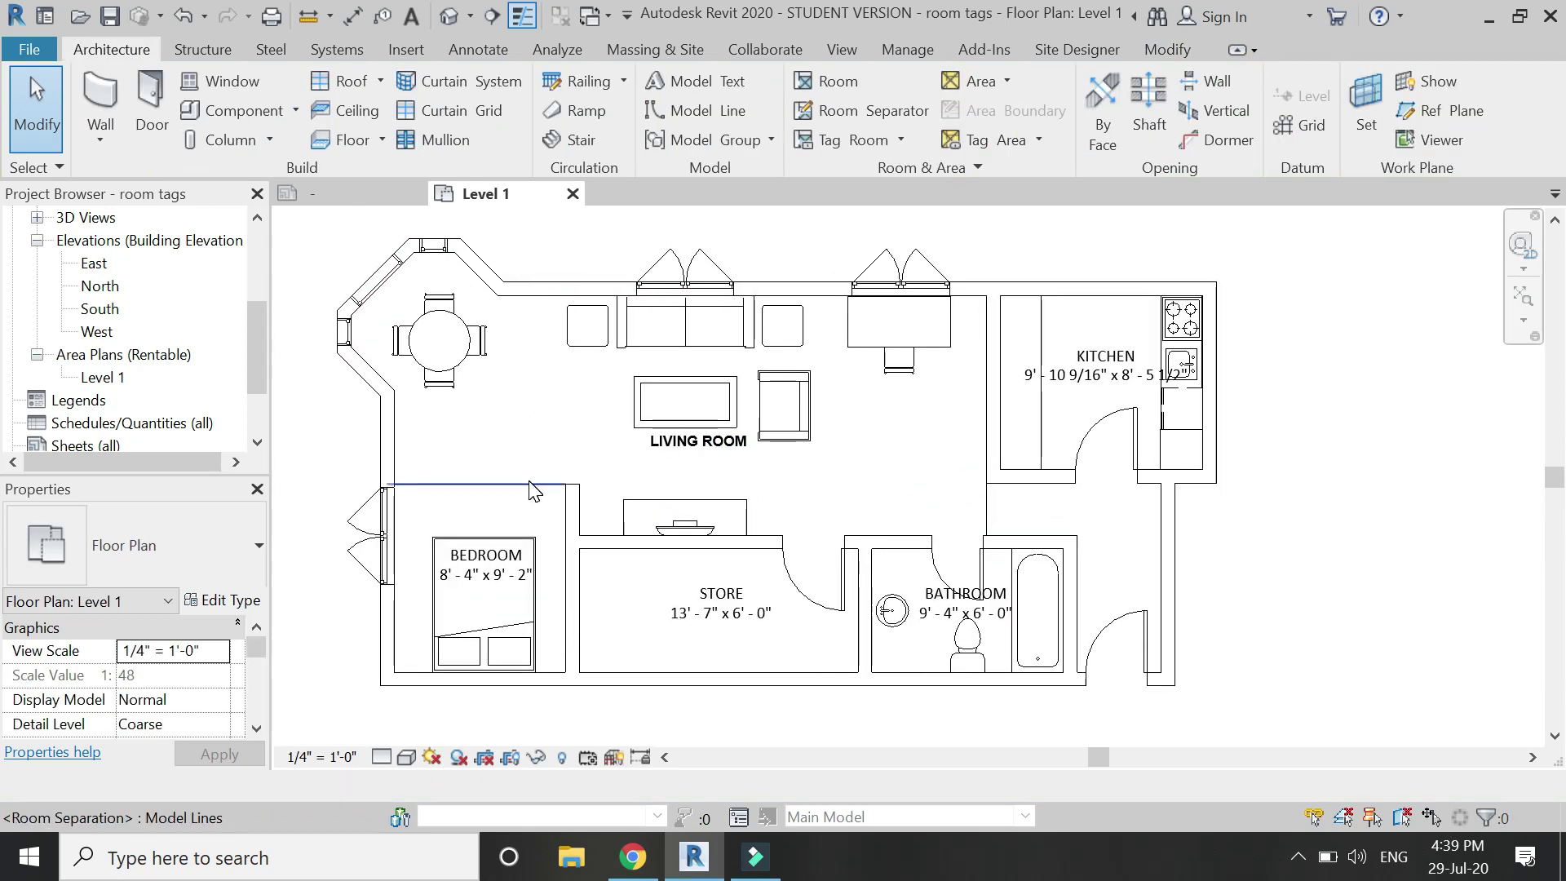
left_click(723, 437)
scroll(723, 437, "up", 1)
left_click_drag(717, 504, 695, 525)
scroll(695, 524, "down", 1)
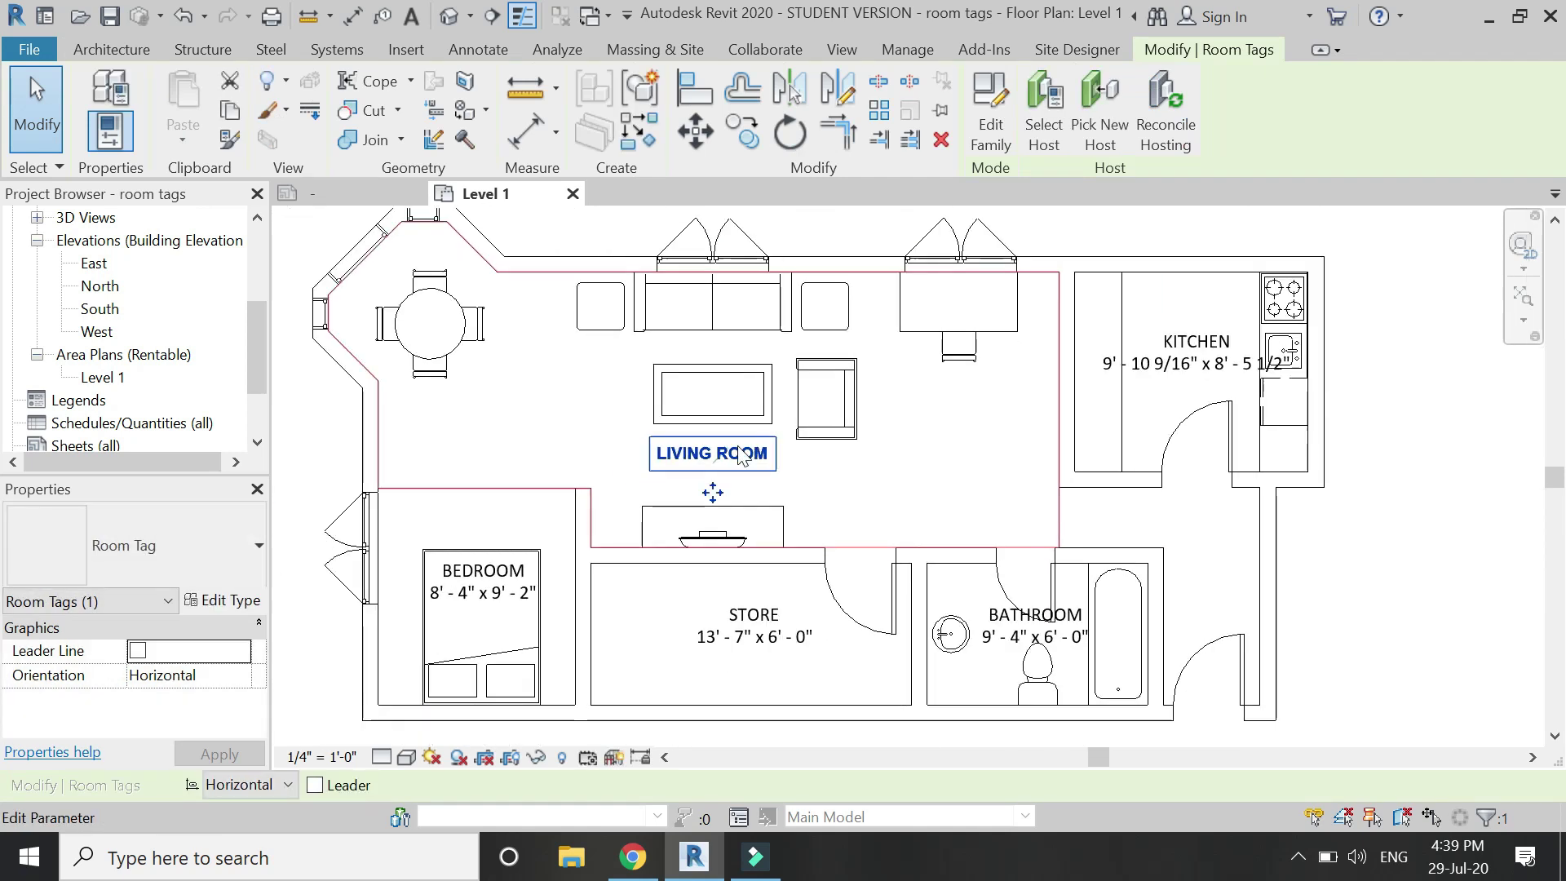
Open the Room Tag family used by the LIVING ROOM tag for editing.
key("Escape")
left_click(696, 454)
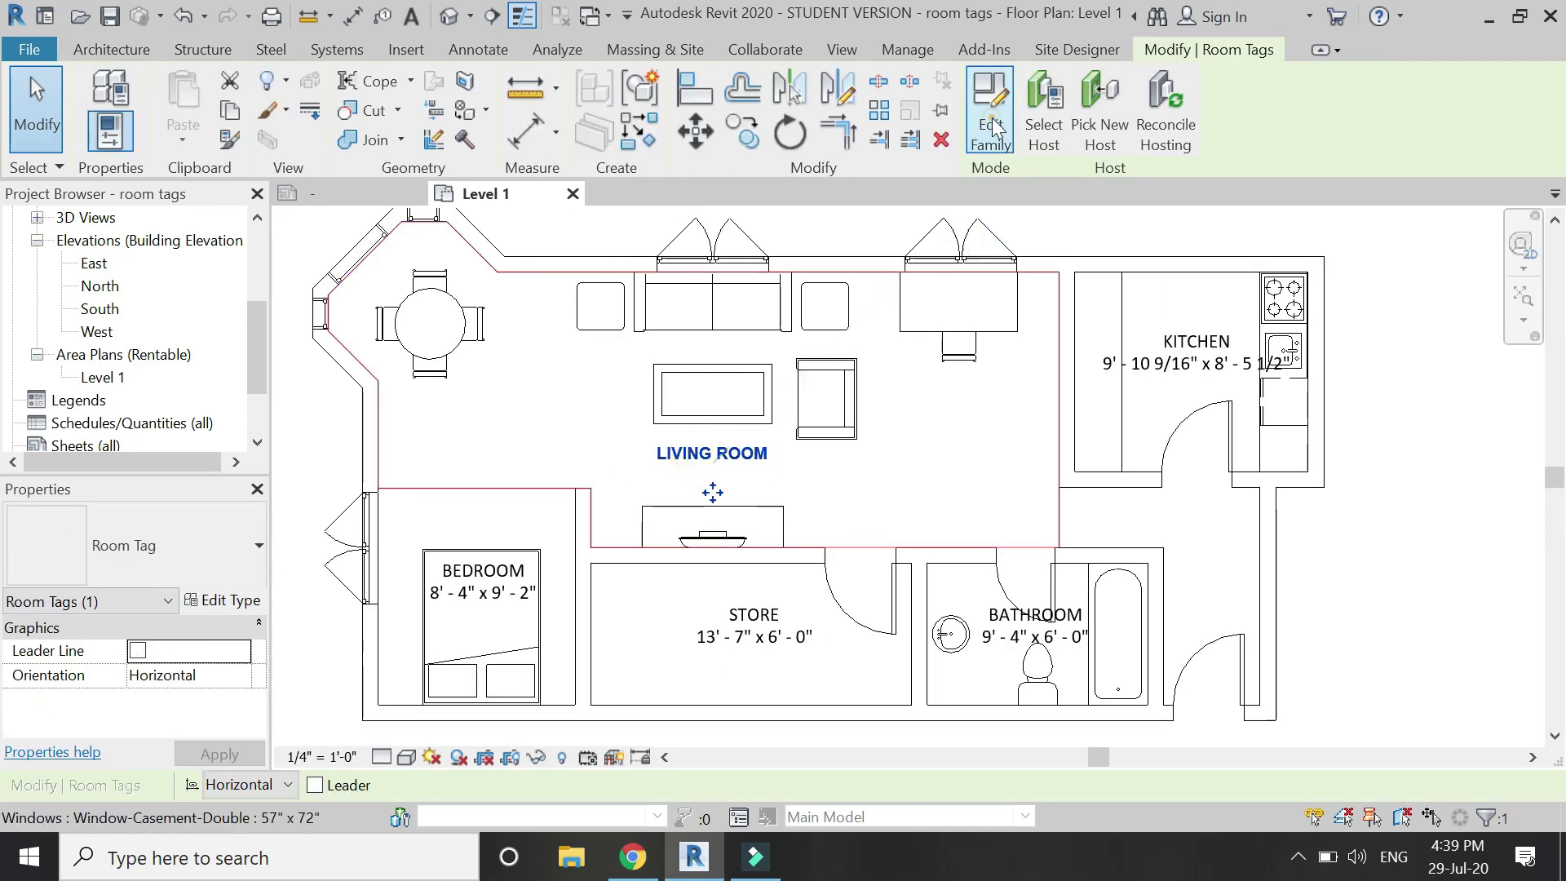
double_click(789, 457)
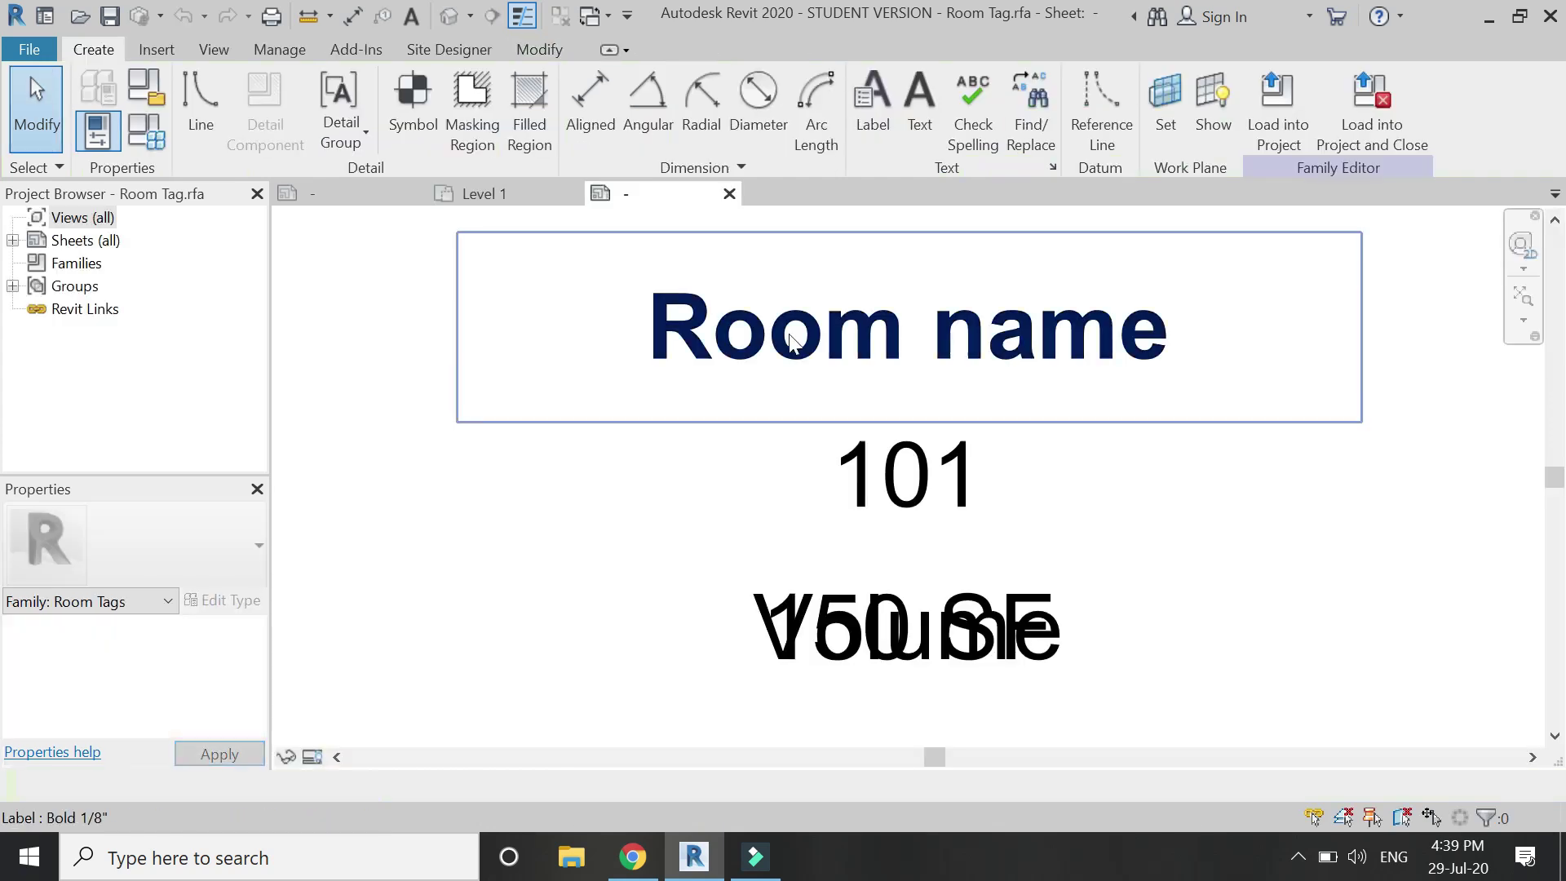
Set the room name label type's text font to Calibri and turn off its bold formatting.
left_click(789, 336)
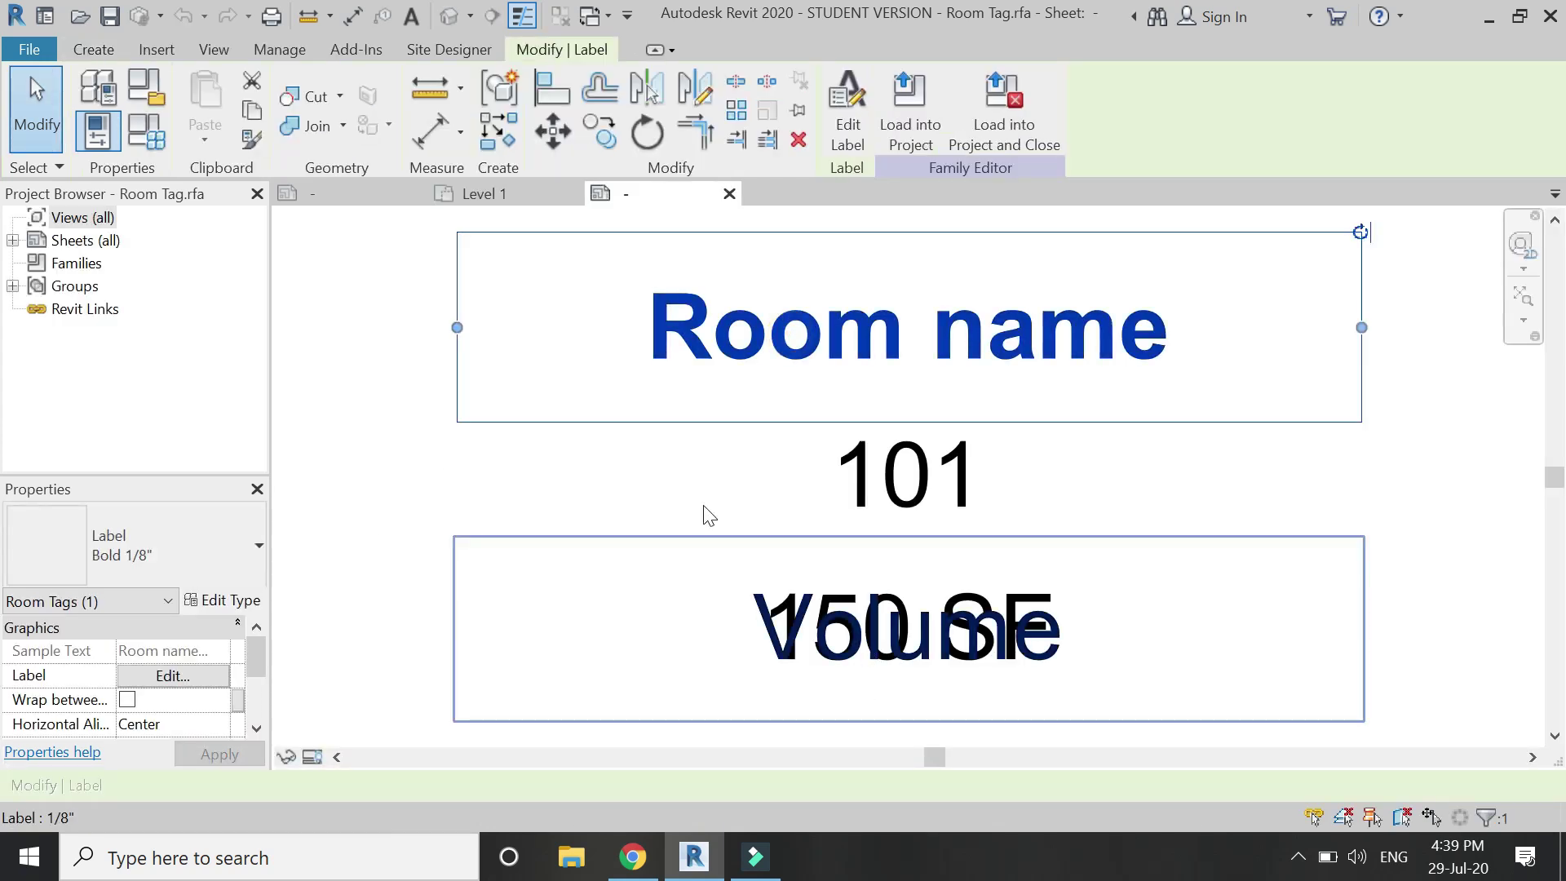
scroll(708, 514, "down", 2)
left_click(218, 601)
left_click(433, 444)
left_click(498, 440)
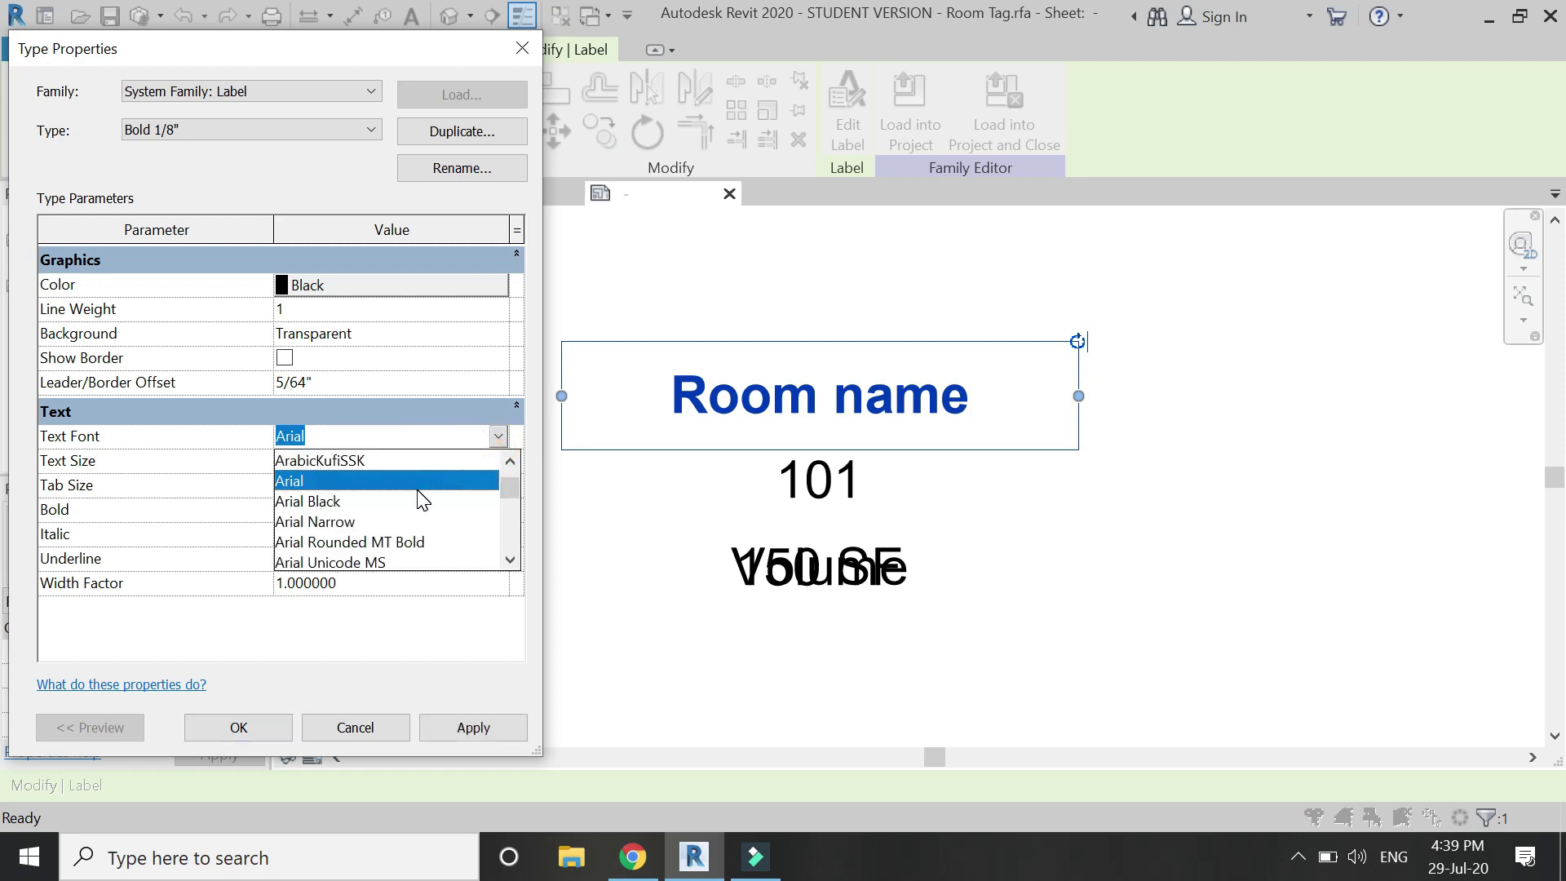
type("Calibri")
left_click(395, 543)
left_click(469, 727)
left_click(284, 509)
left_click(271, 731)
left_click(718, 571)
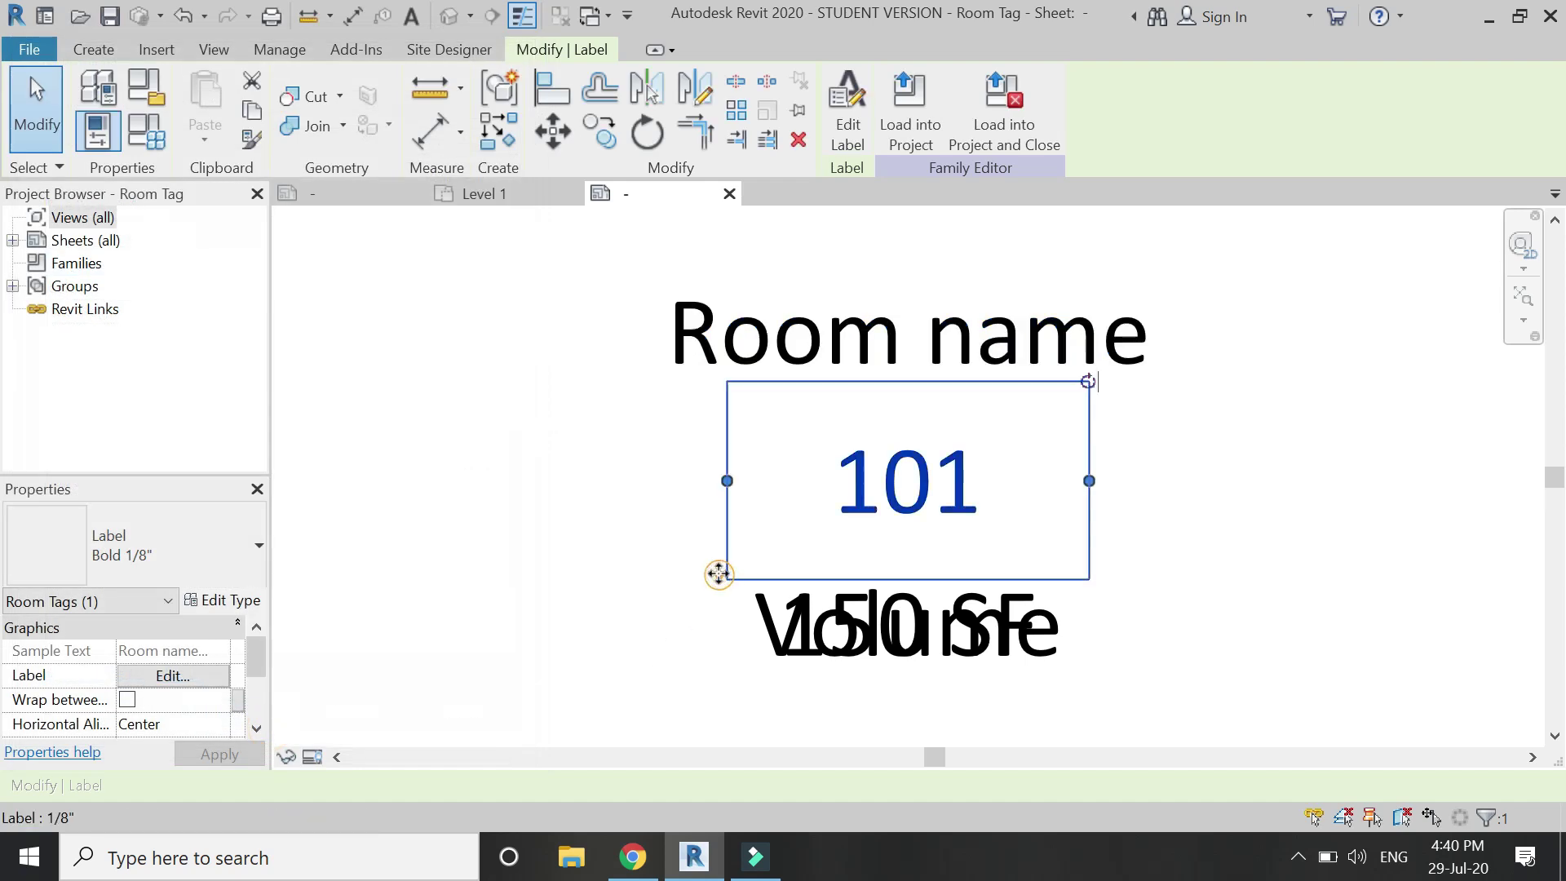
key("Escape")
Save the Room Tag family over the existing file, then load it into room tags.rvt, overwriting the existing version.
left_click(113, 16)
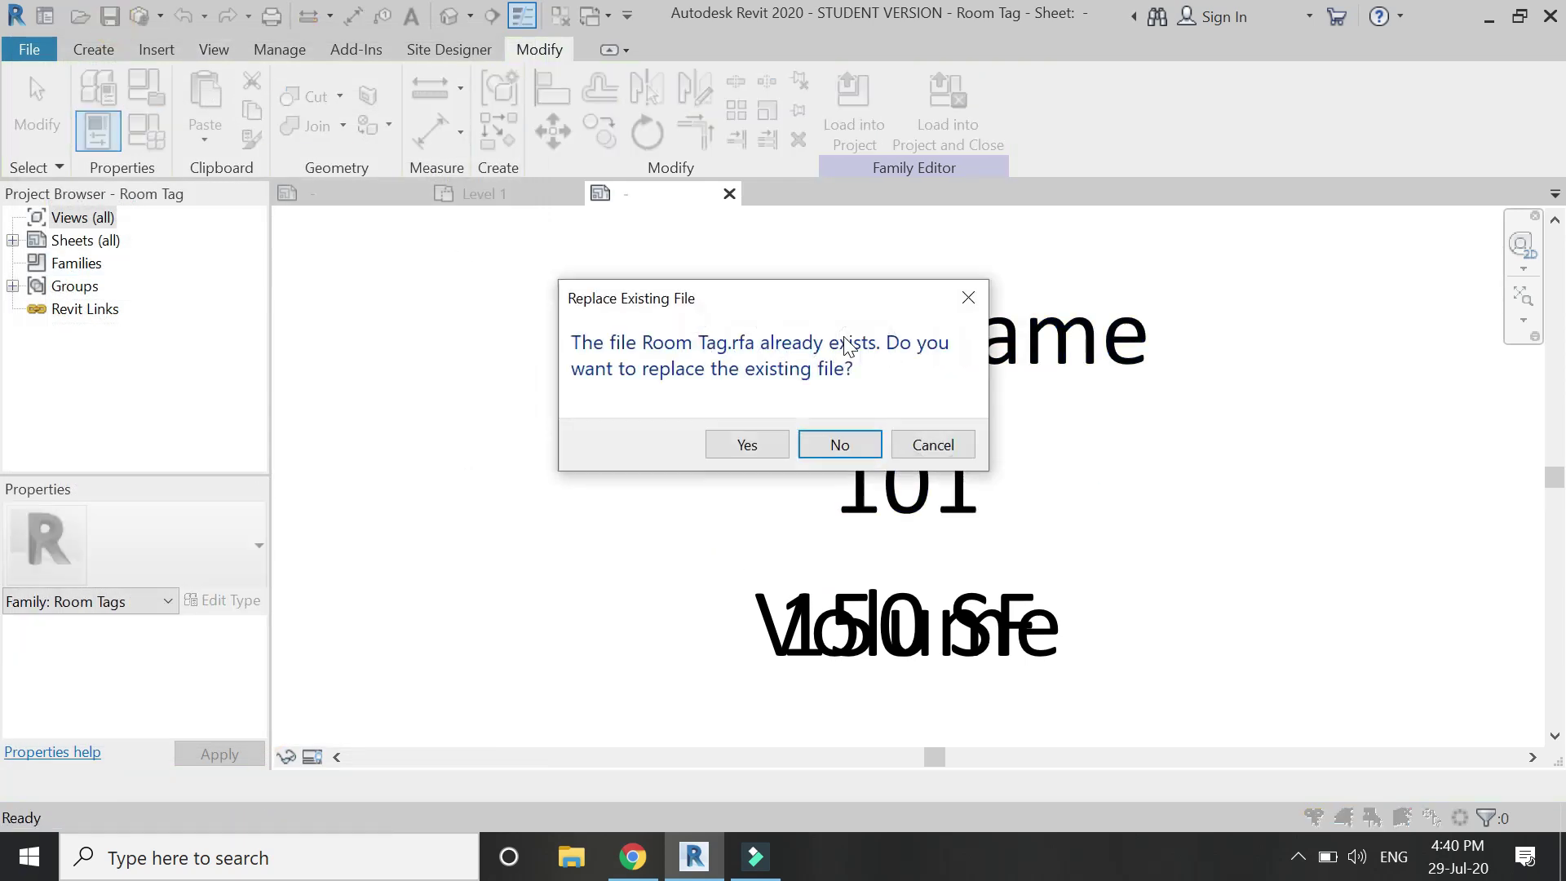
left_click(747, 444)
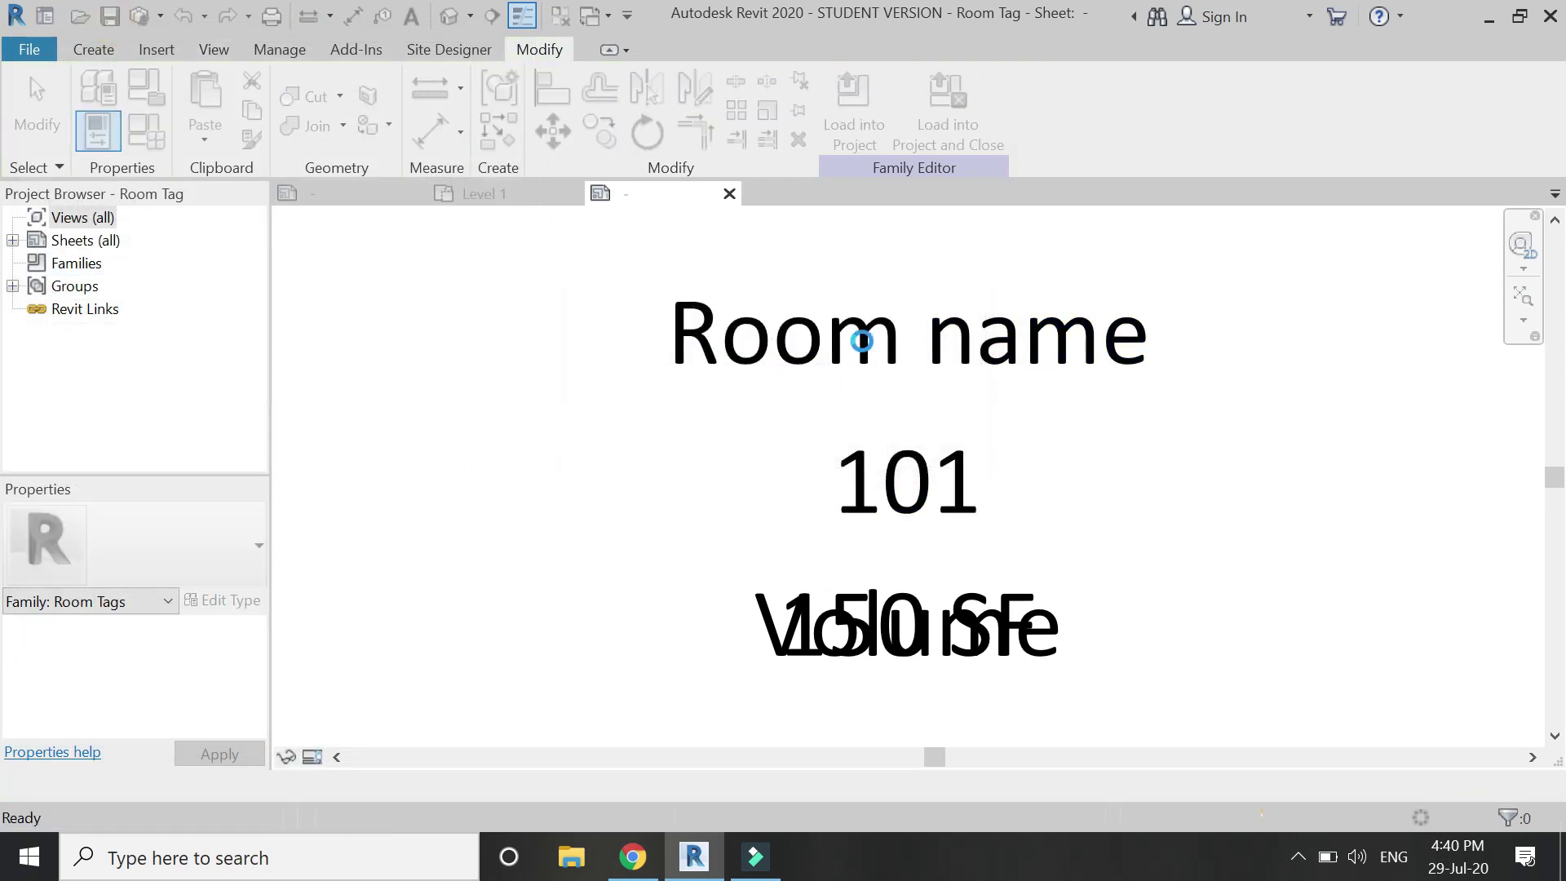
left_click(947, 123)
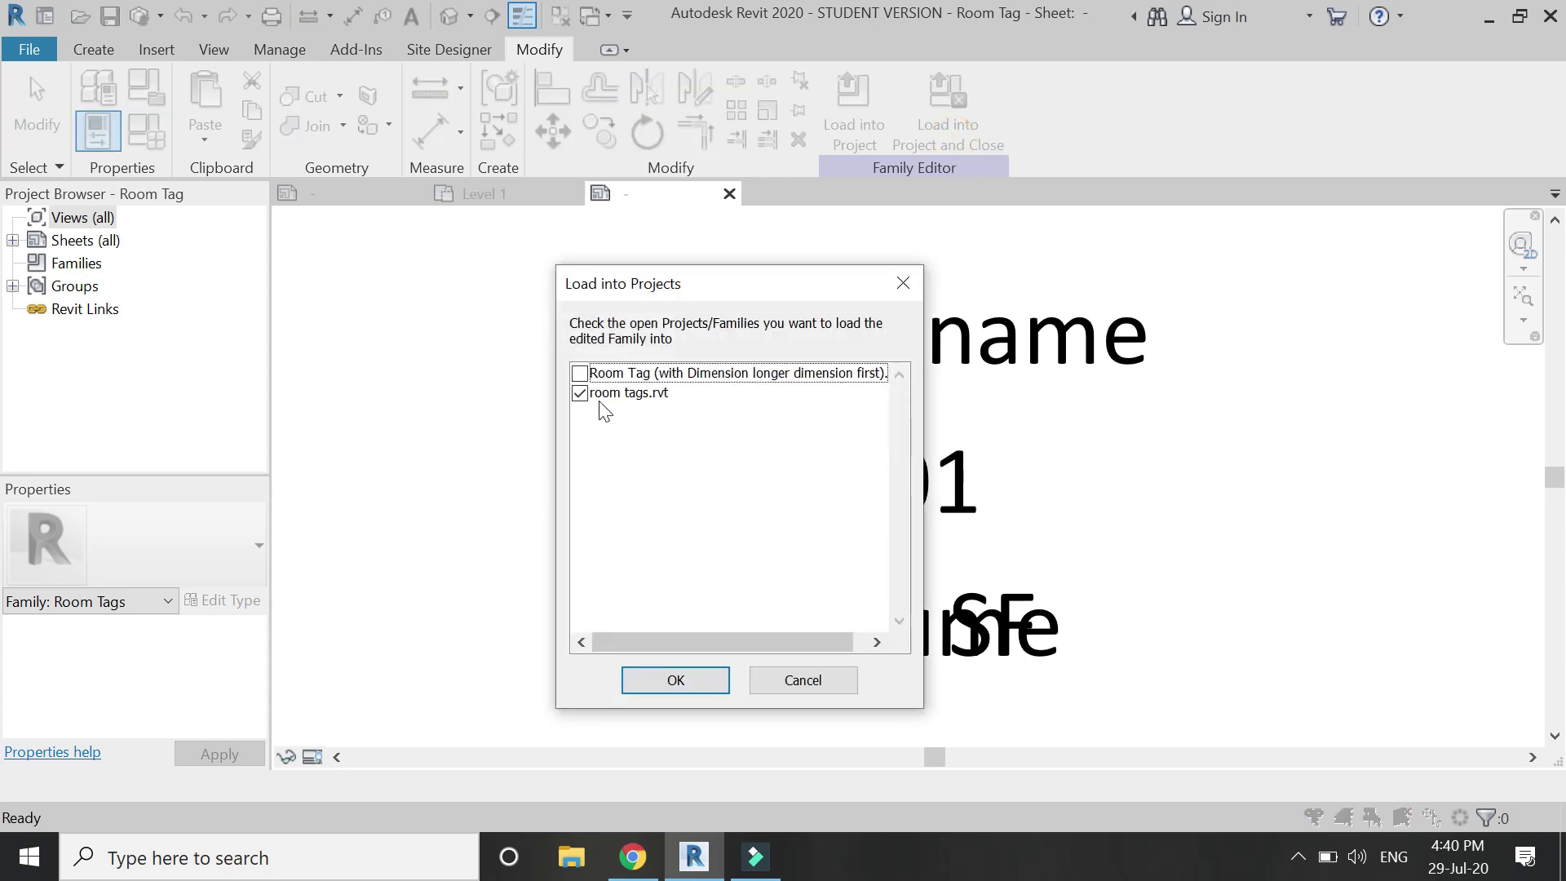
left_click(711, 684)
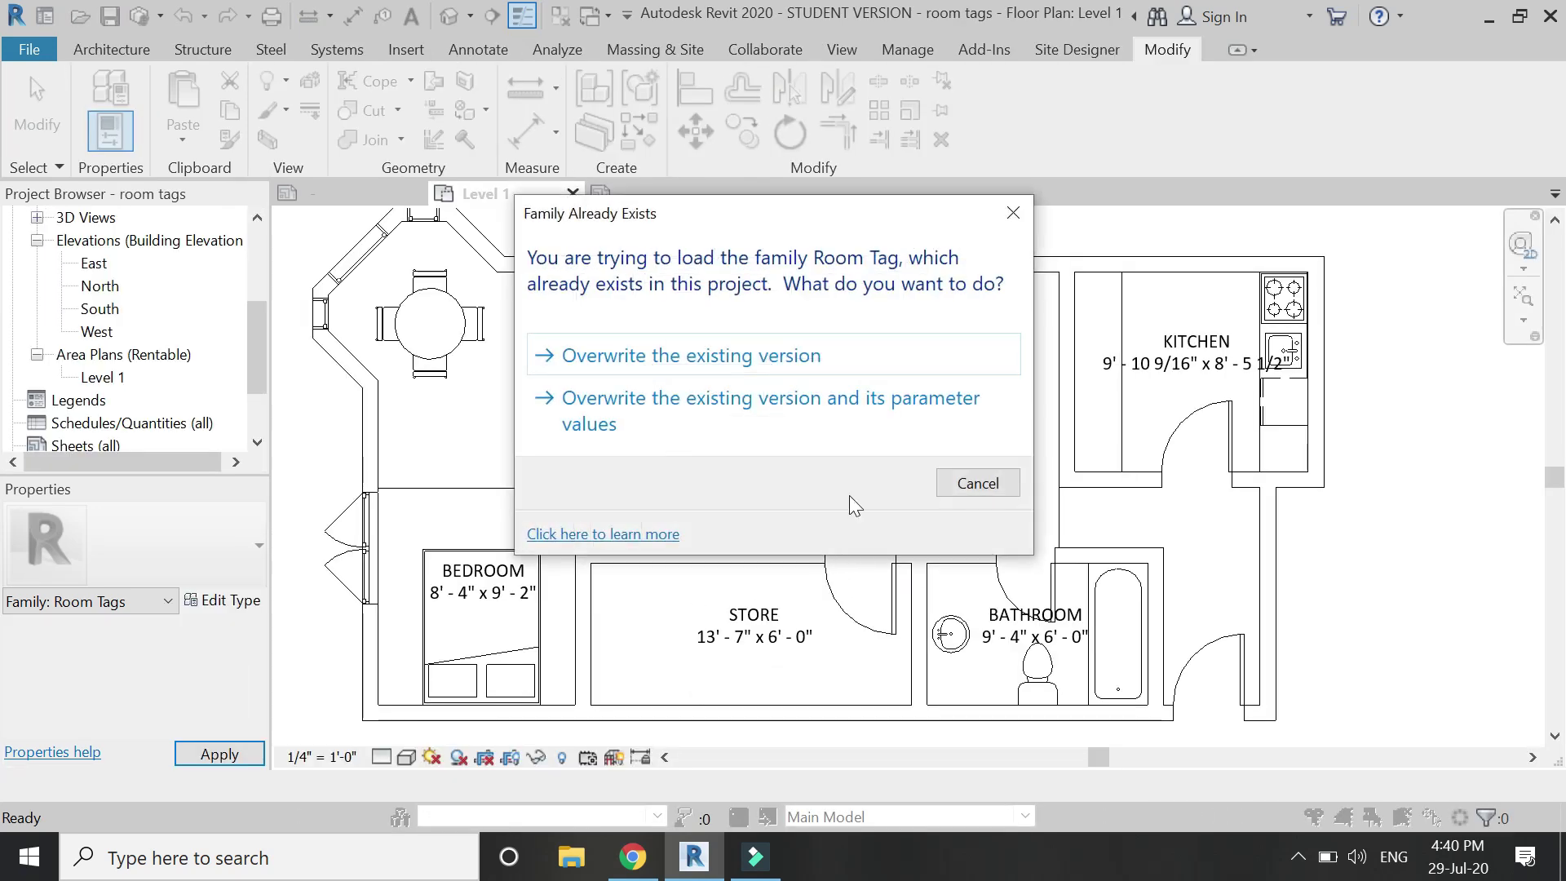
left_click(818, 356)
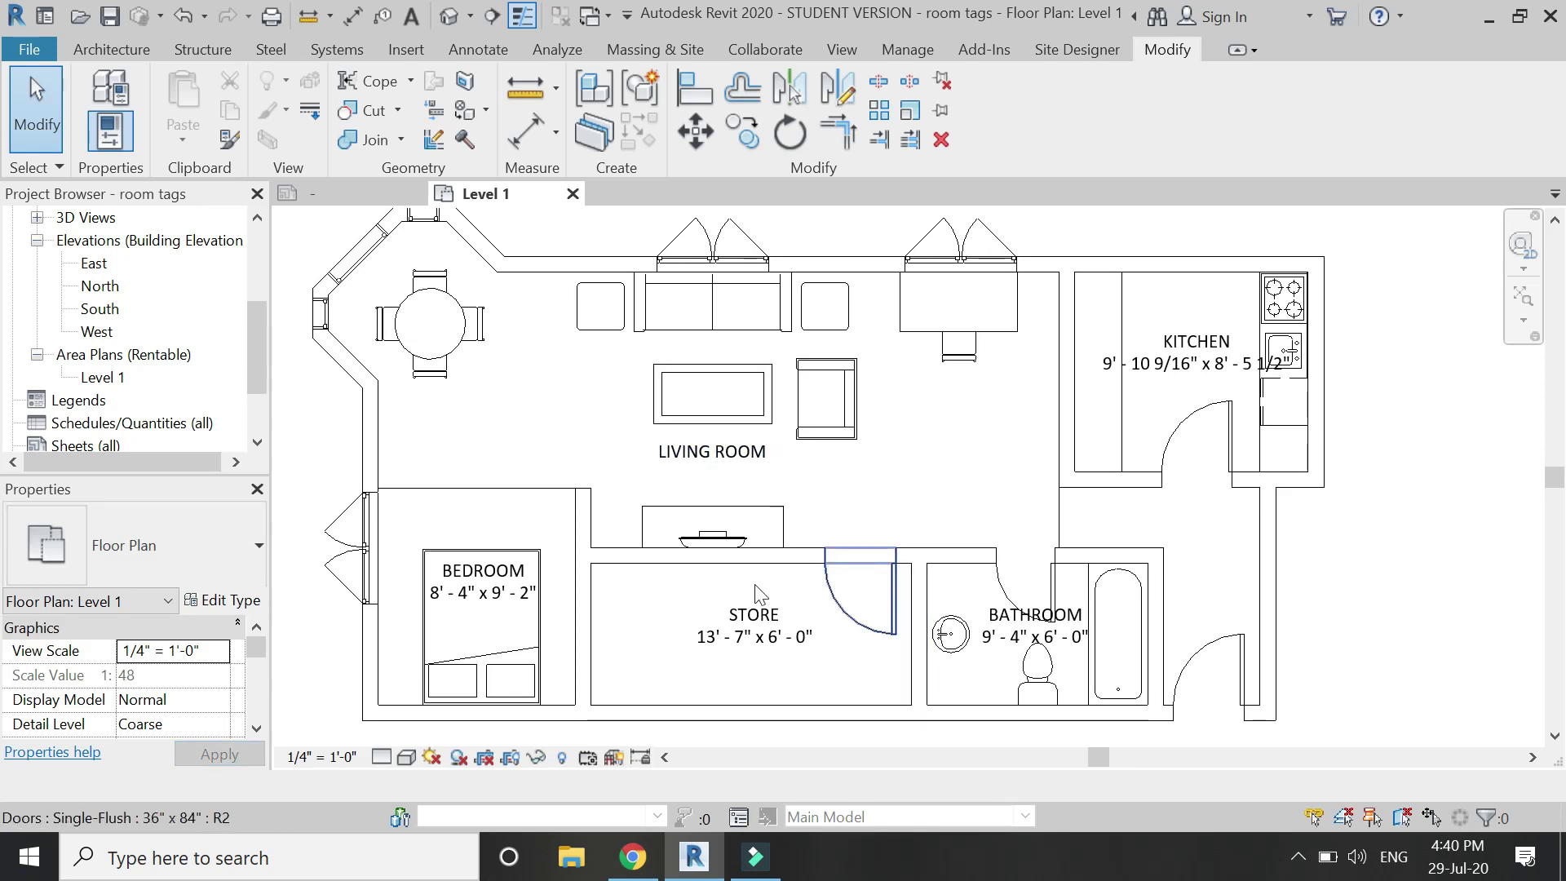
Place a color fill legend beside the kitchen, using the Rooms space type and the Name color scheme.
scroll(757, 593, "down", 2)
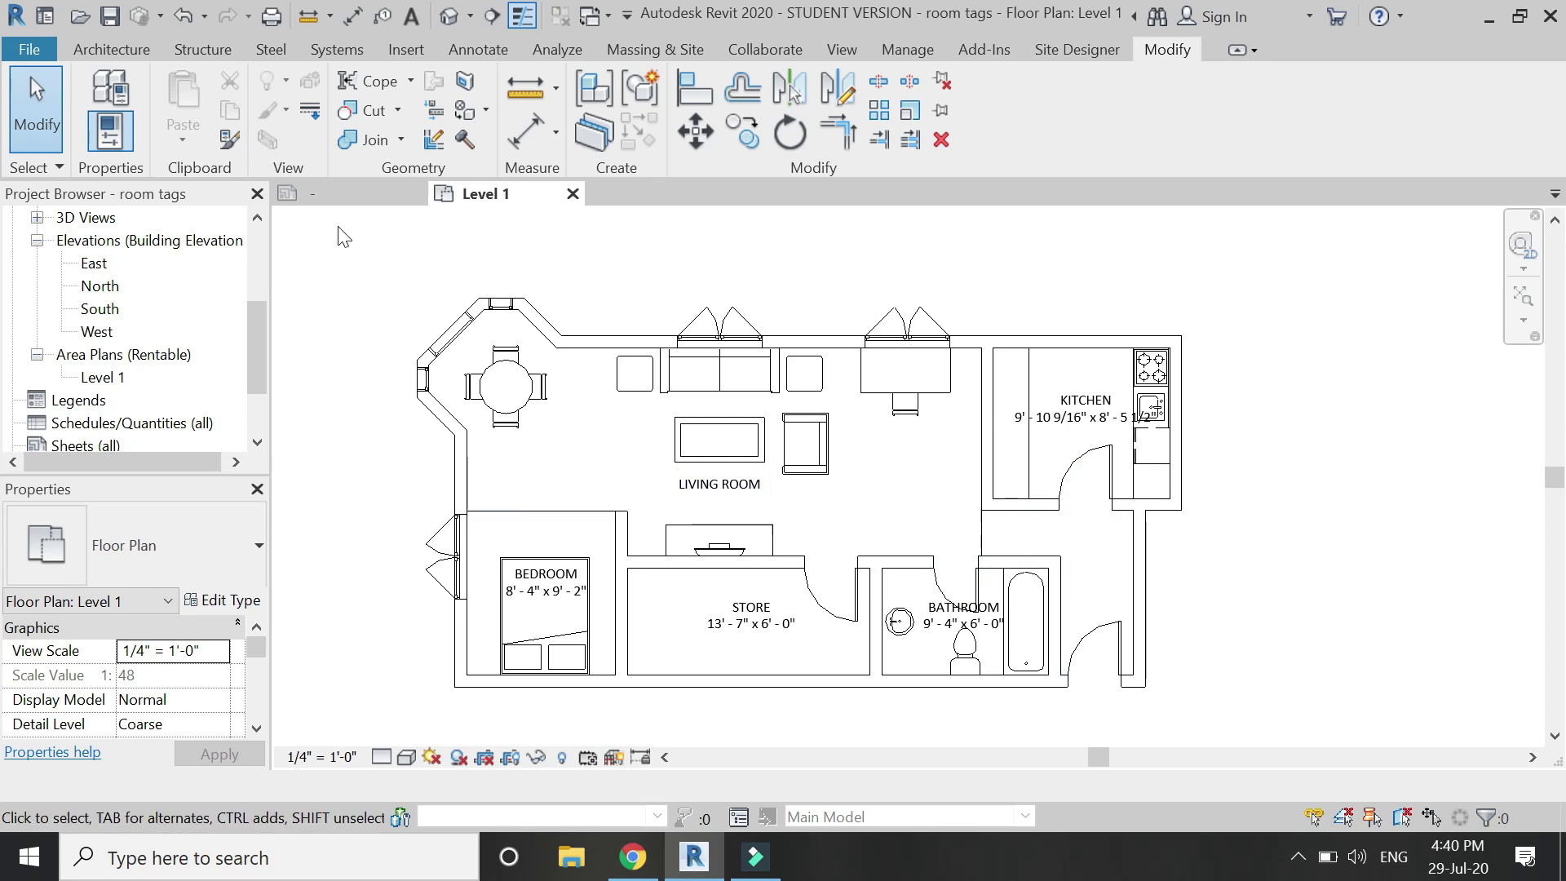
left_click(112, 49)
left_click(478, 49)
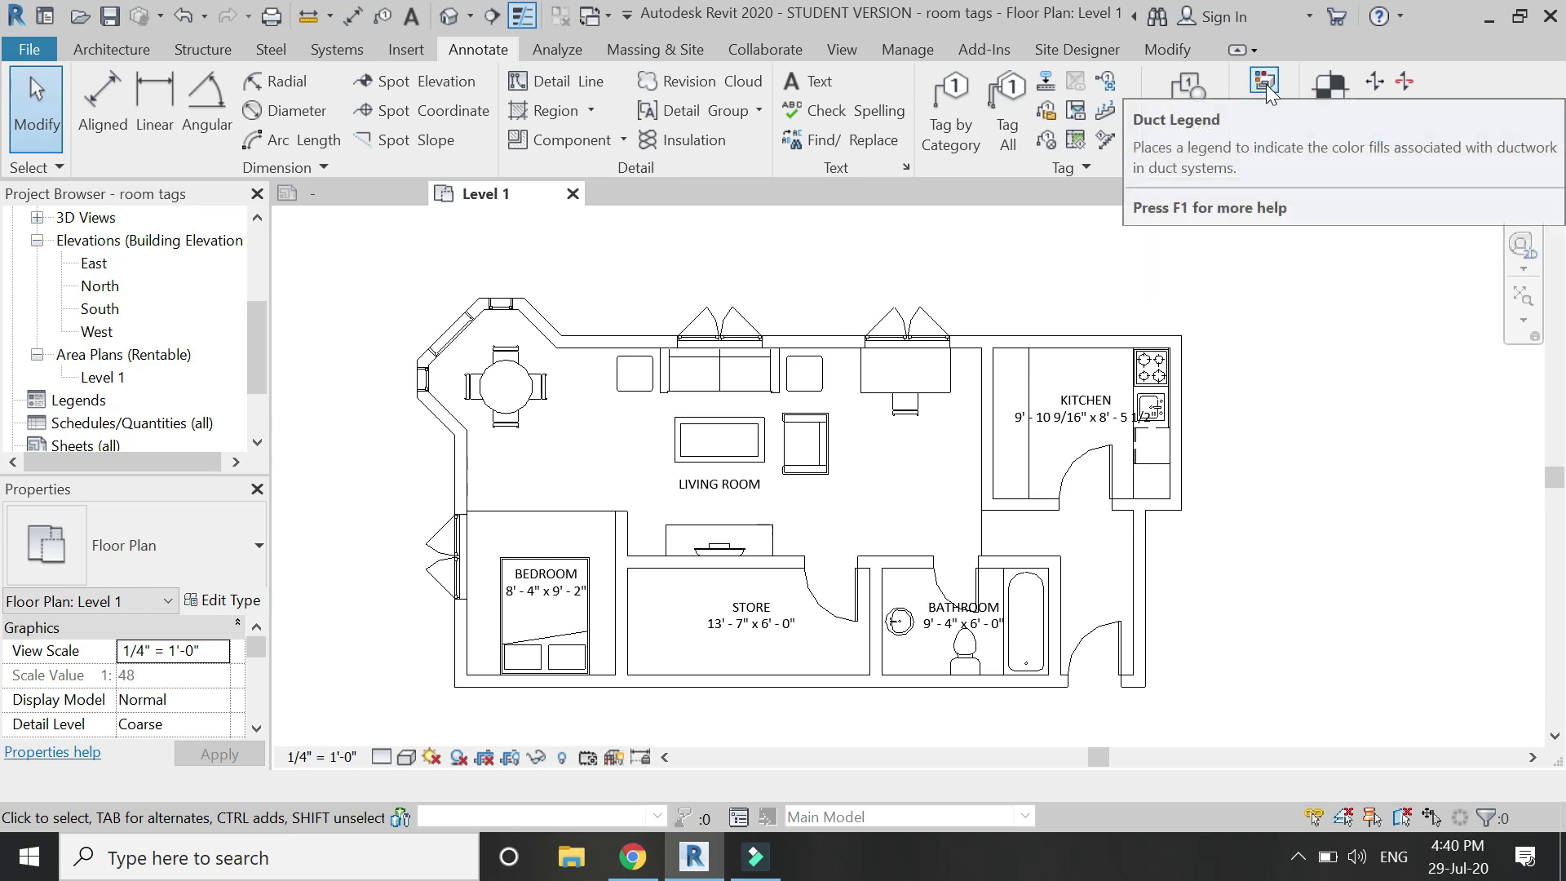
left_click(1264, 140)
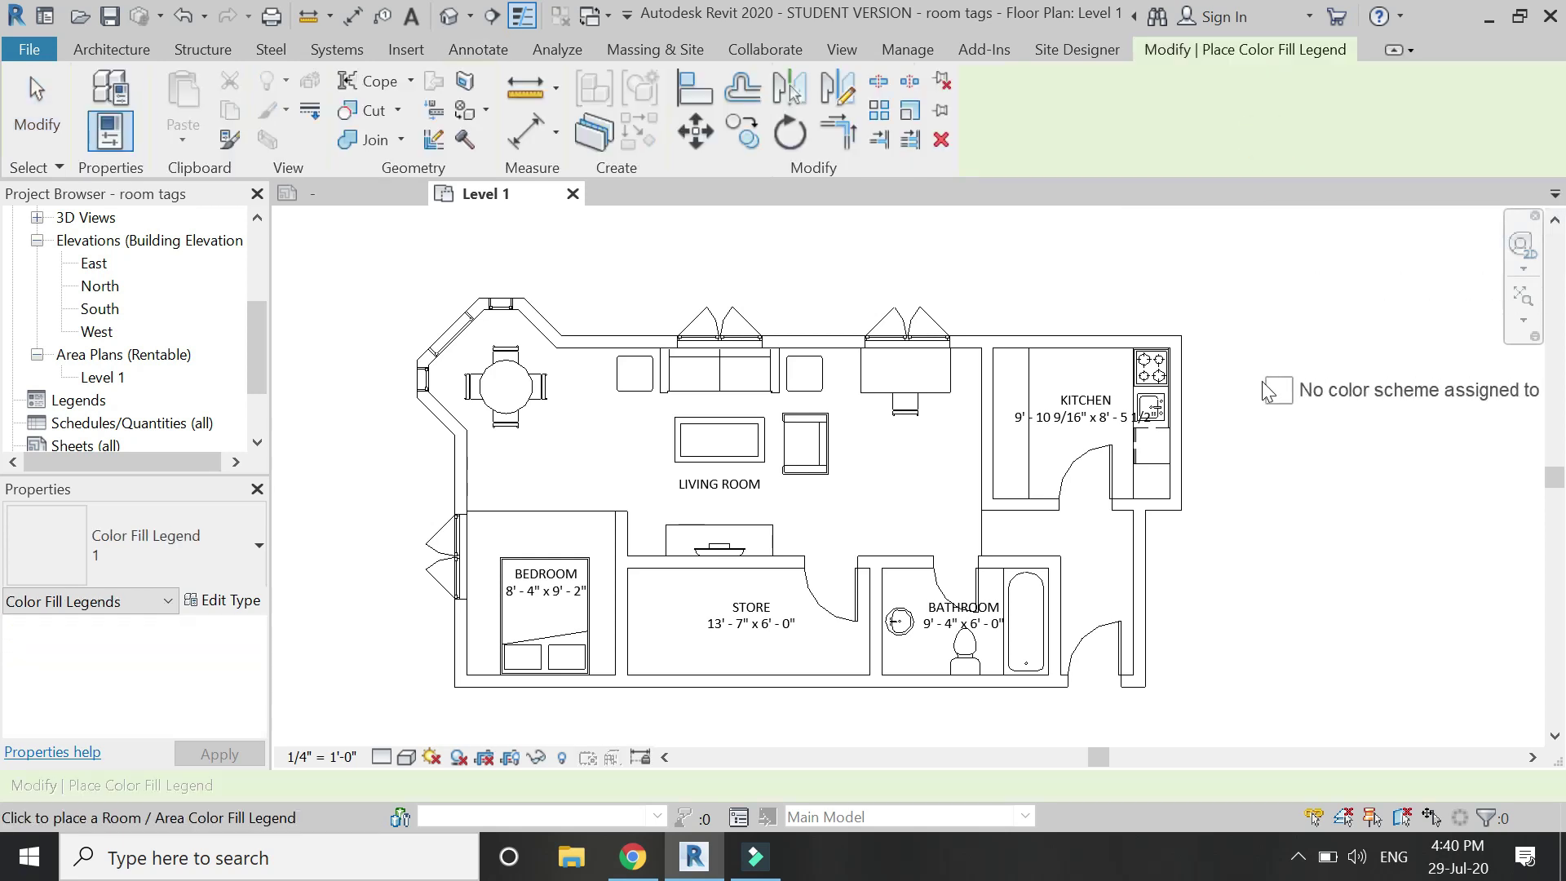
left_click(1217, 338)
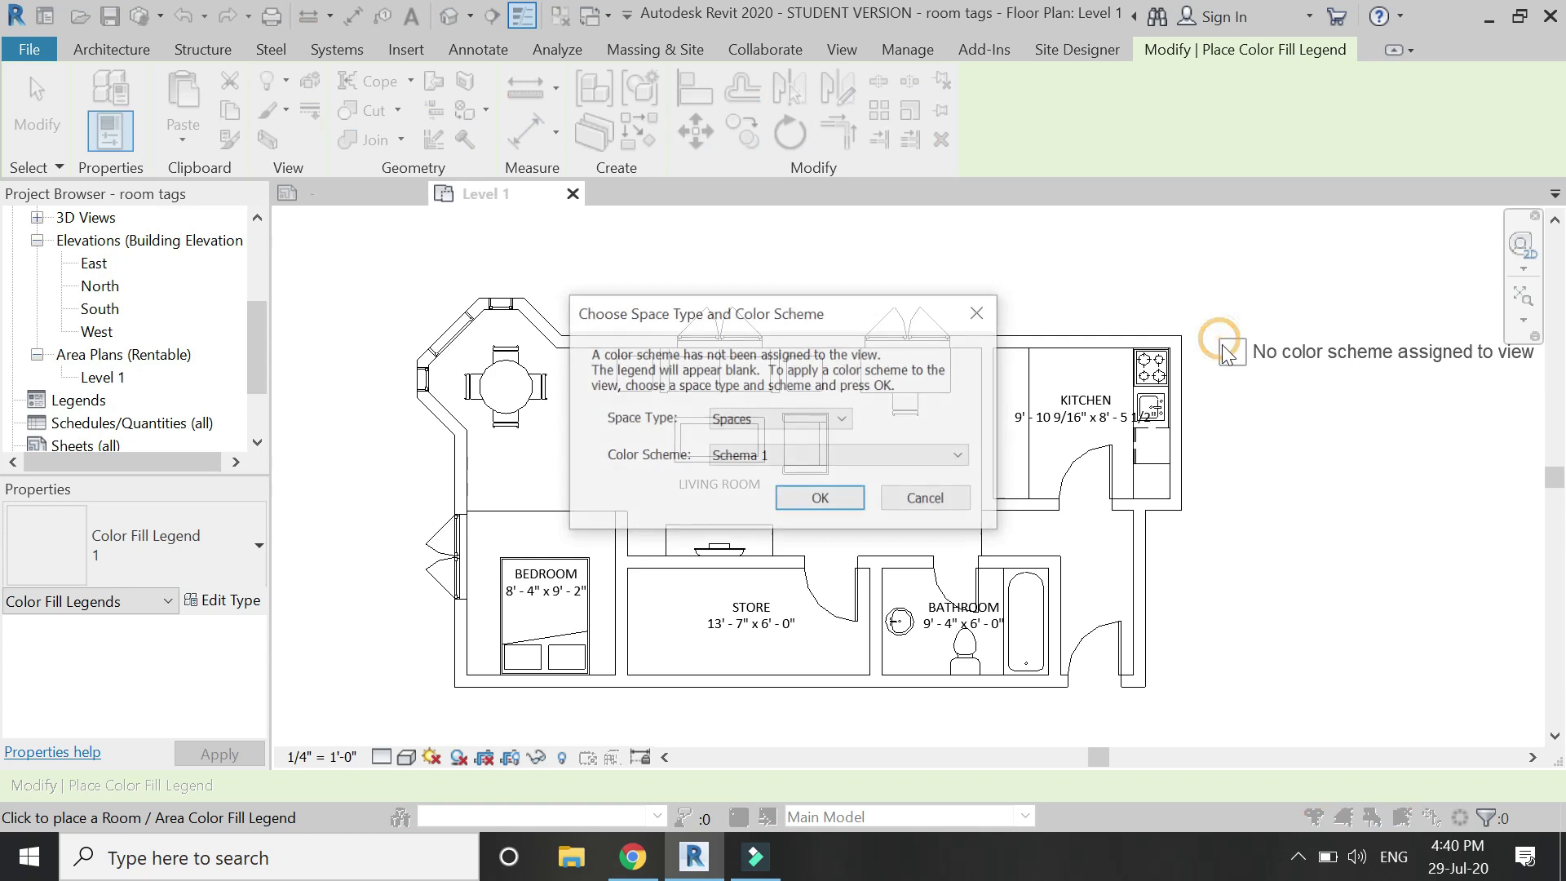
left_click(841, 420)
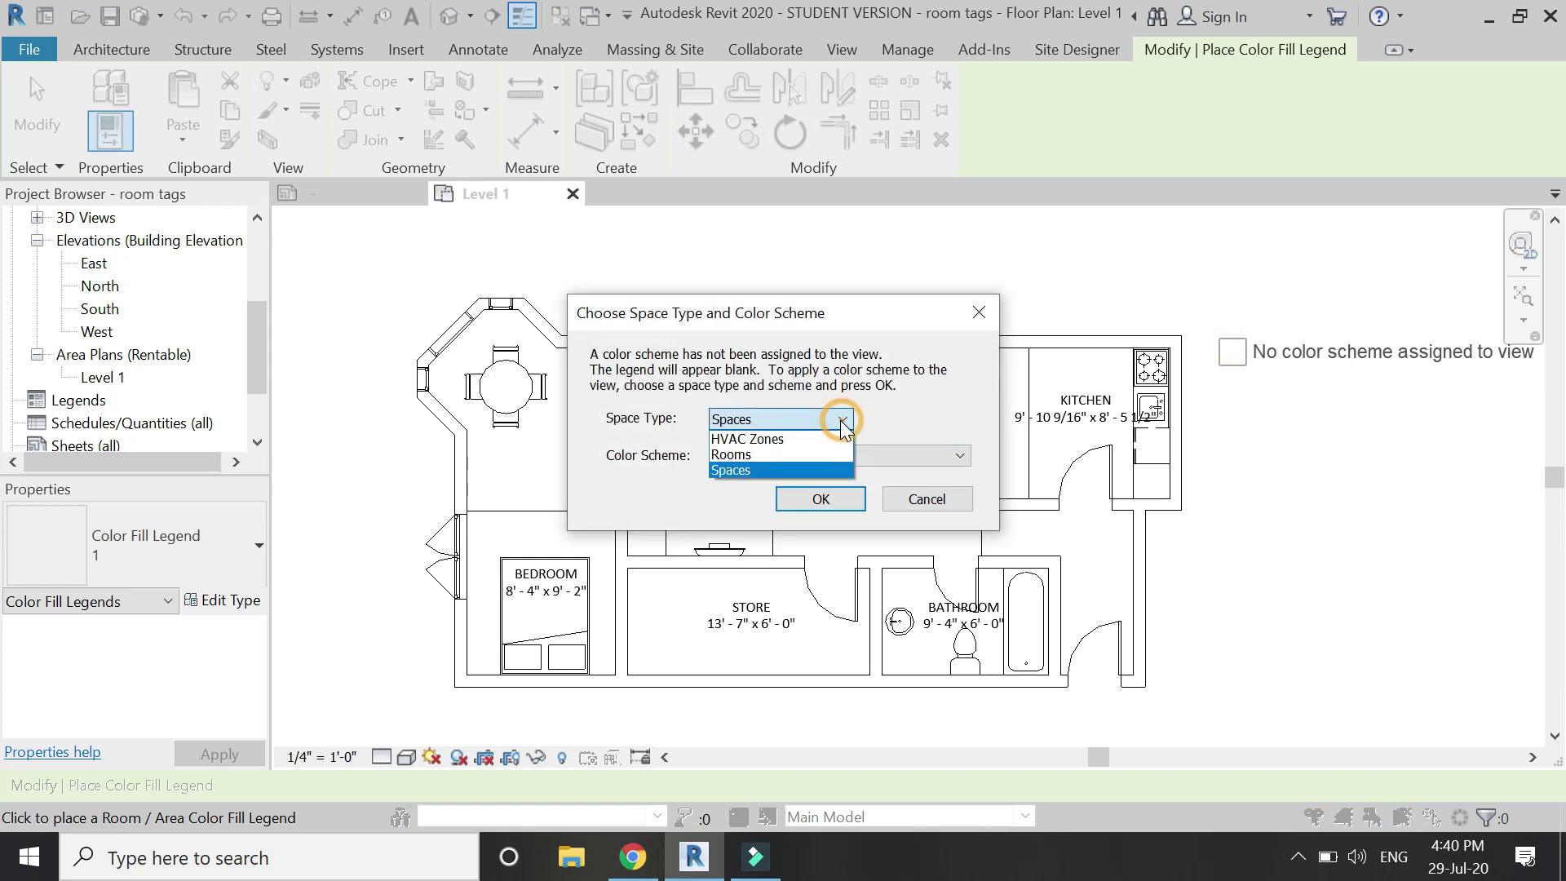
left_click(800, 454)
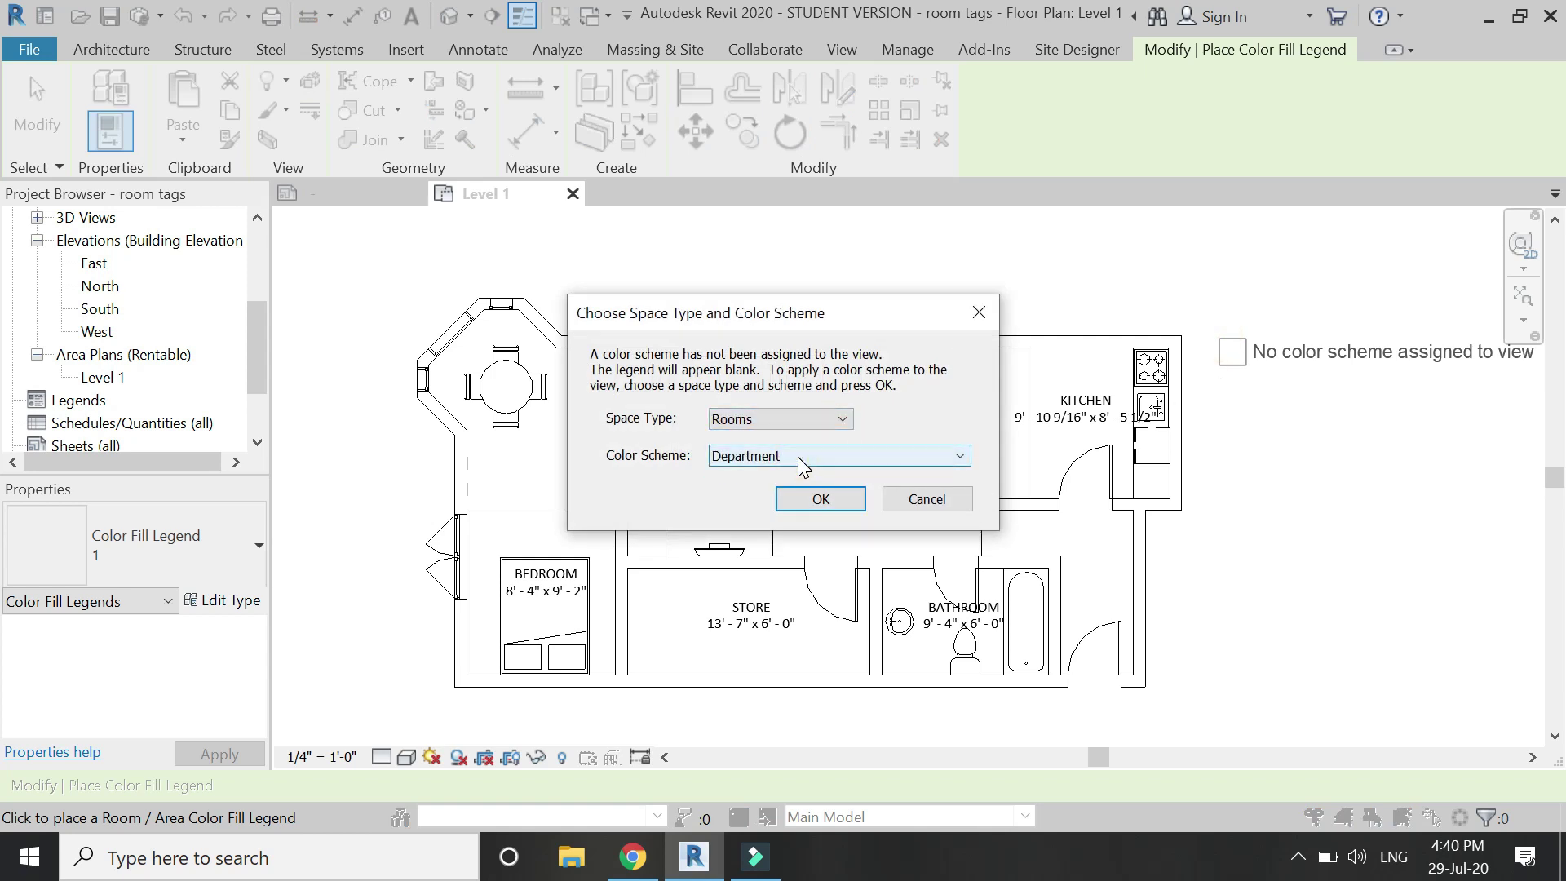
left_click(808, 456)
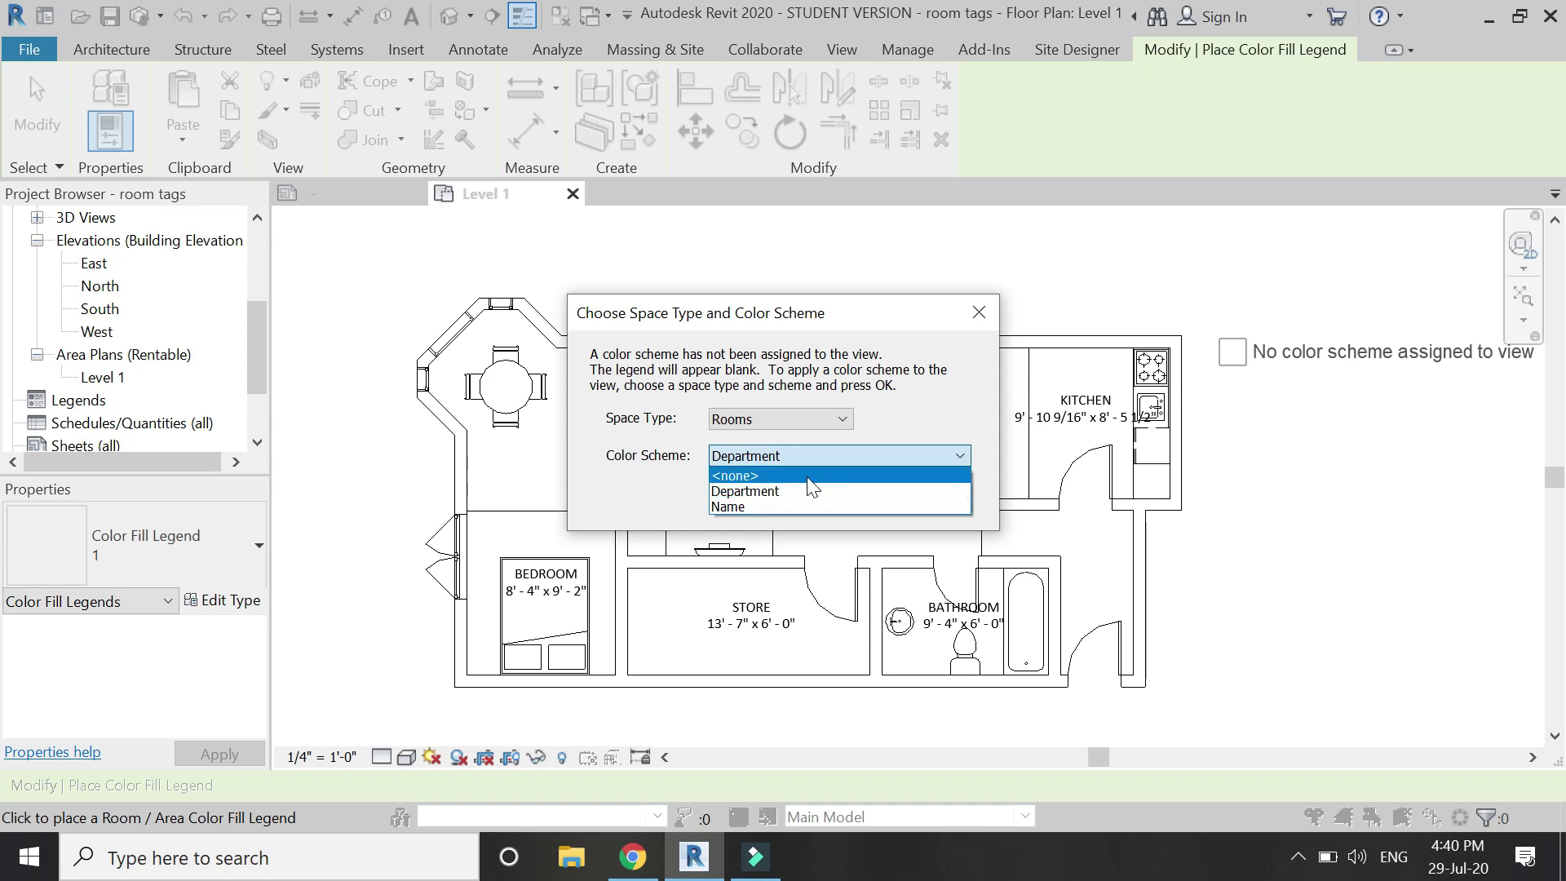
left_click(806, 506)
left_click(812, 505)
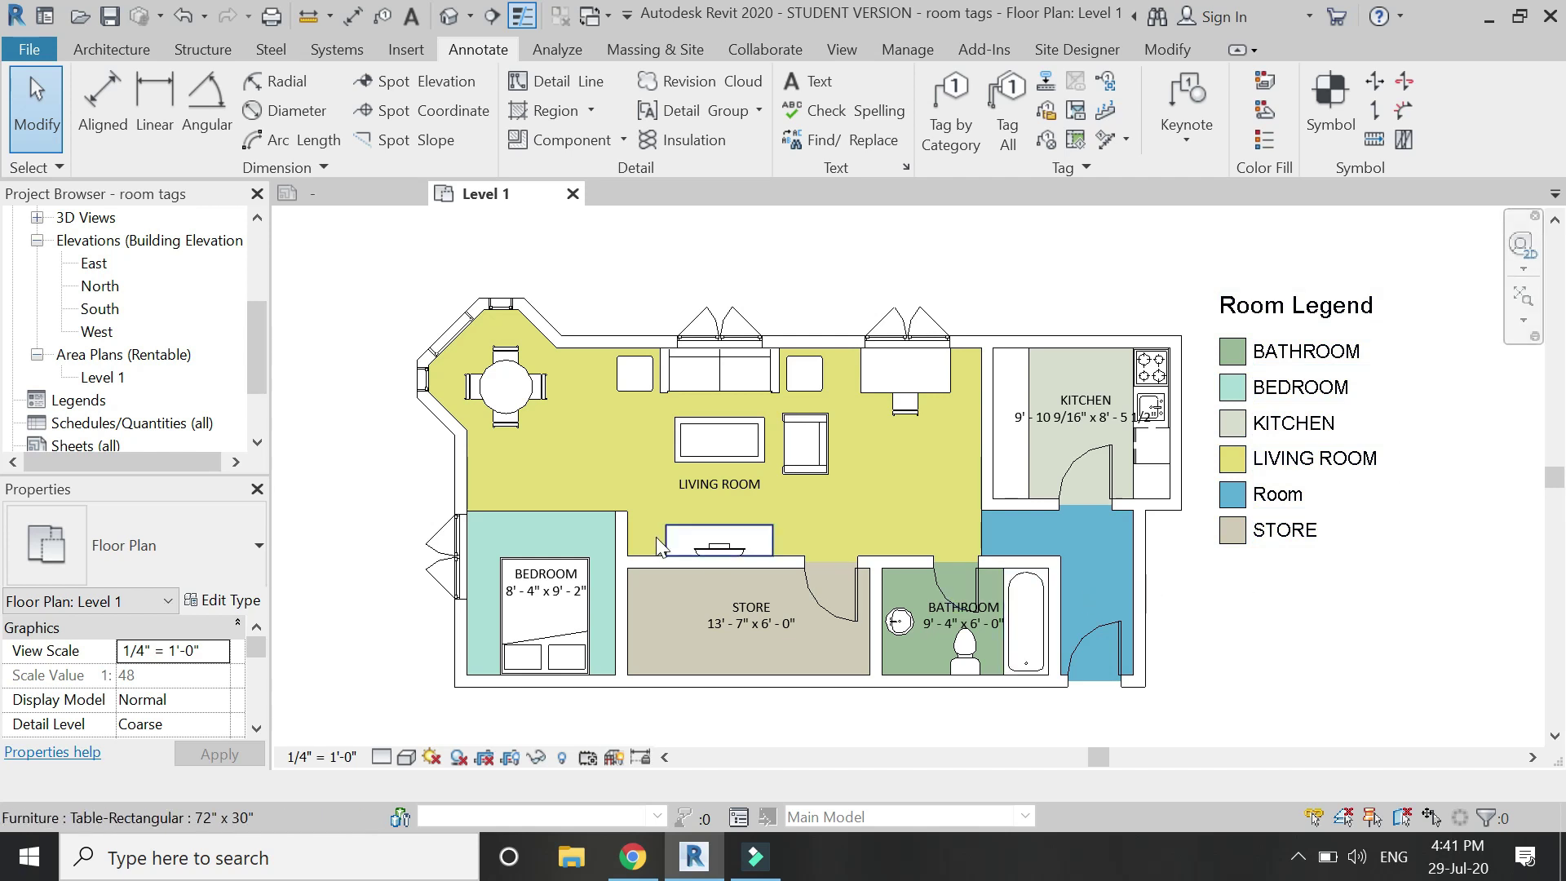
Set the color fill legend type's title text size to 1/8" and apply it.
scroll(639, 494, "down", 1)
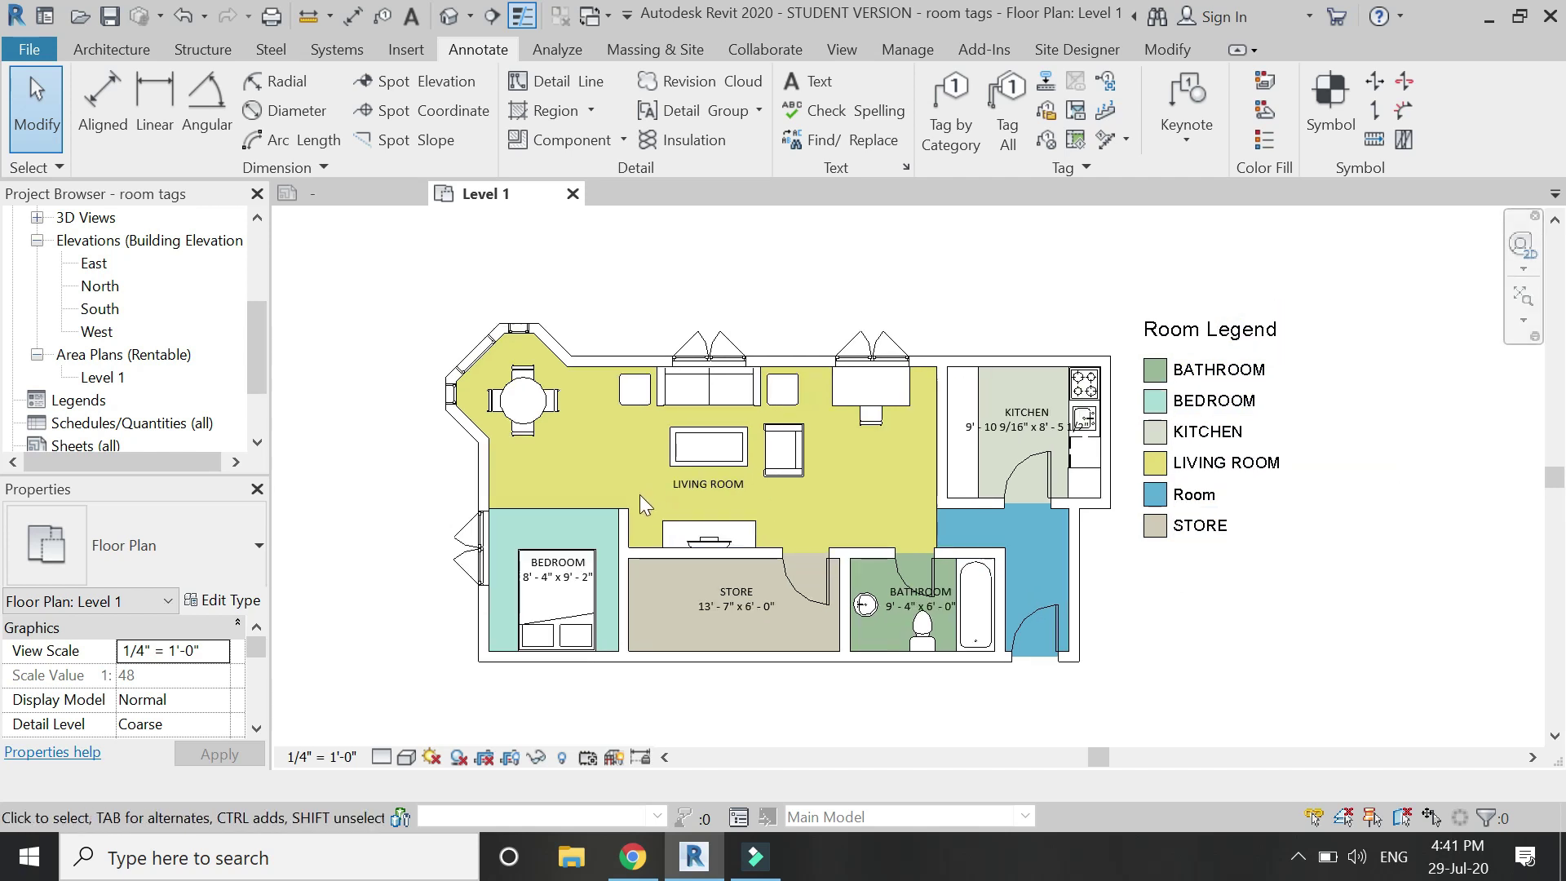
scroll(1126, 334, "up", 1)
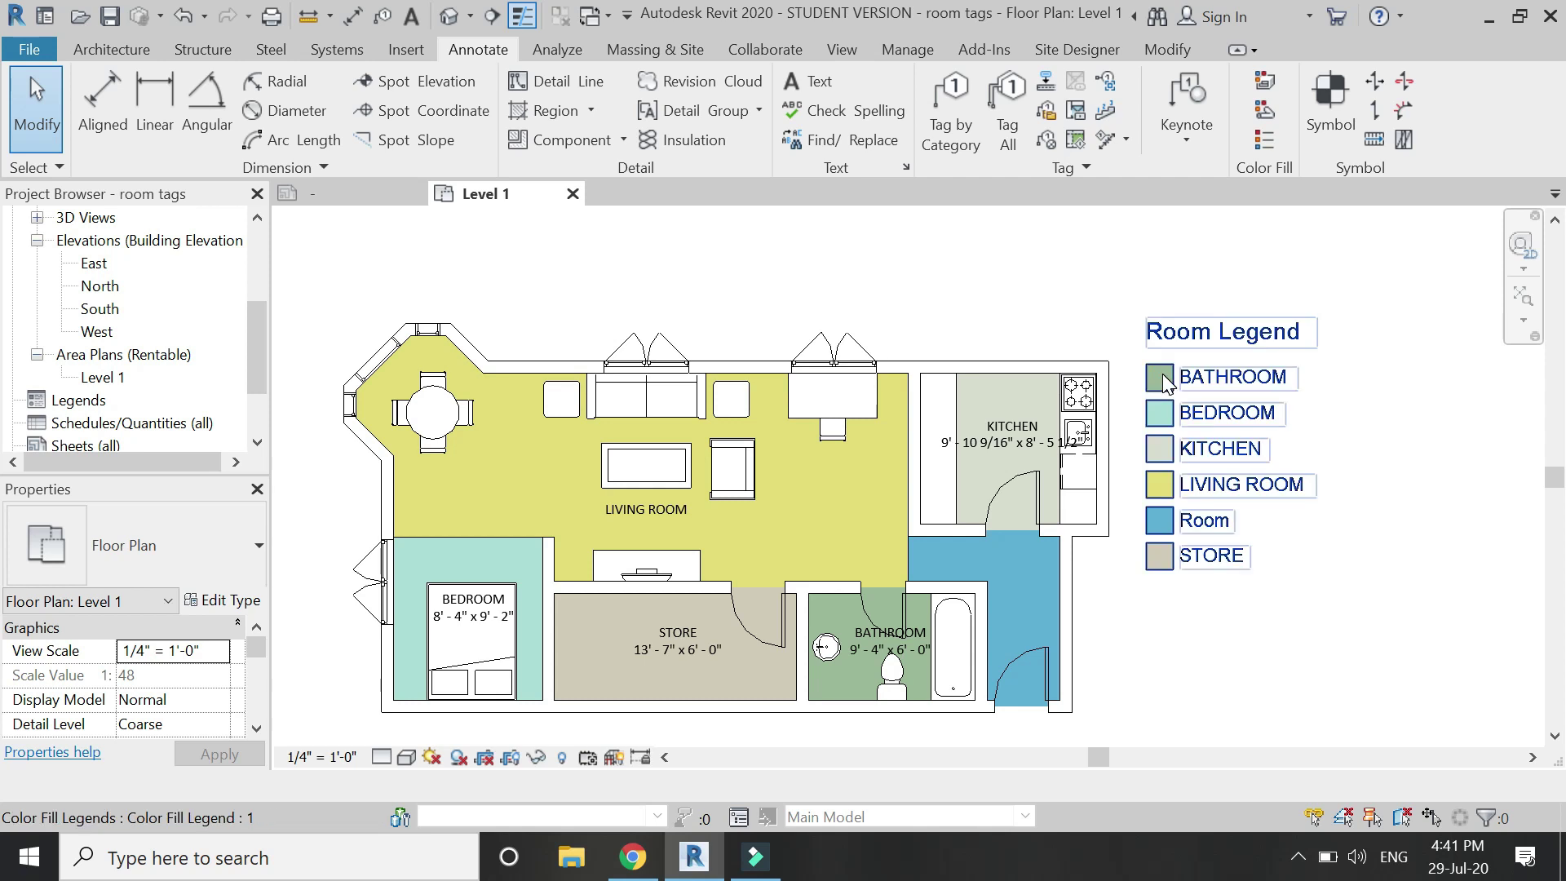
left_click(1162, 374)
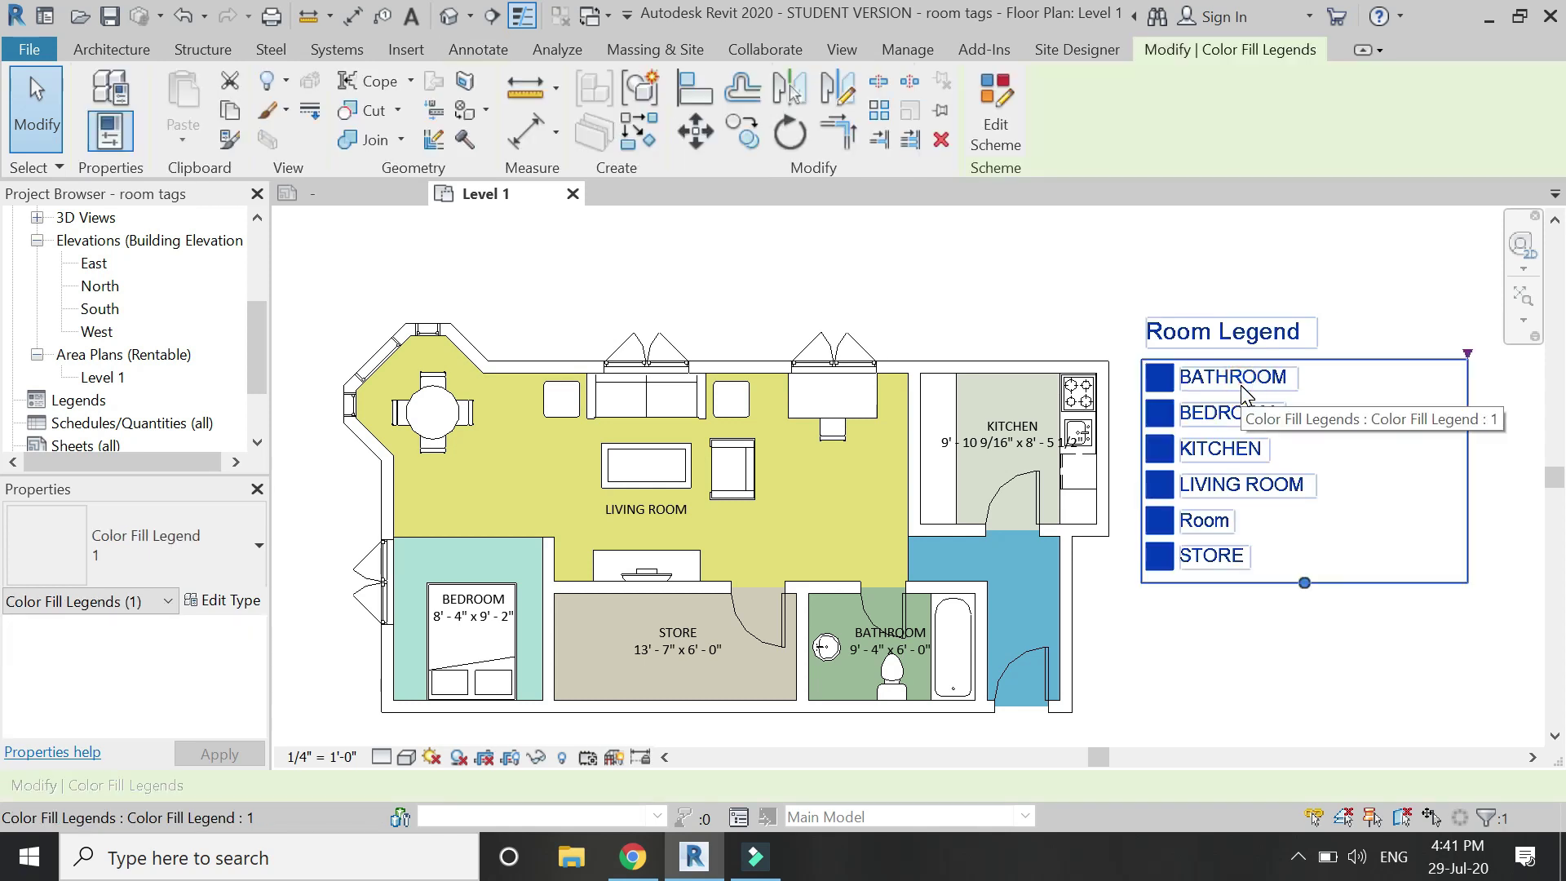
left_click(245, 600)
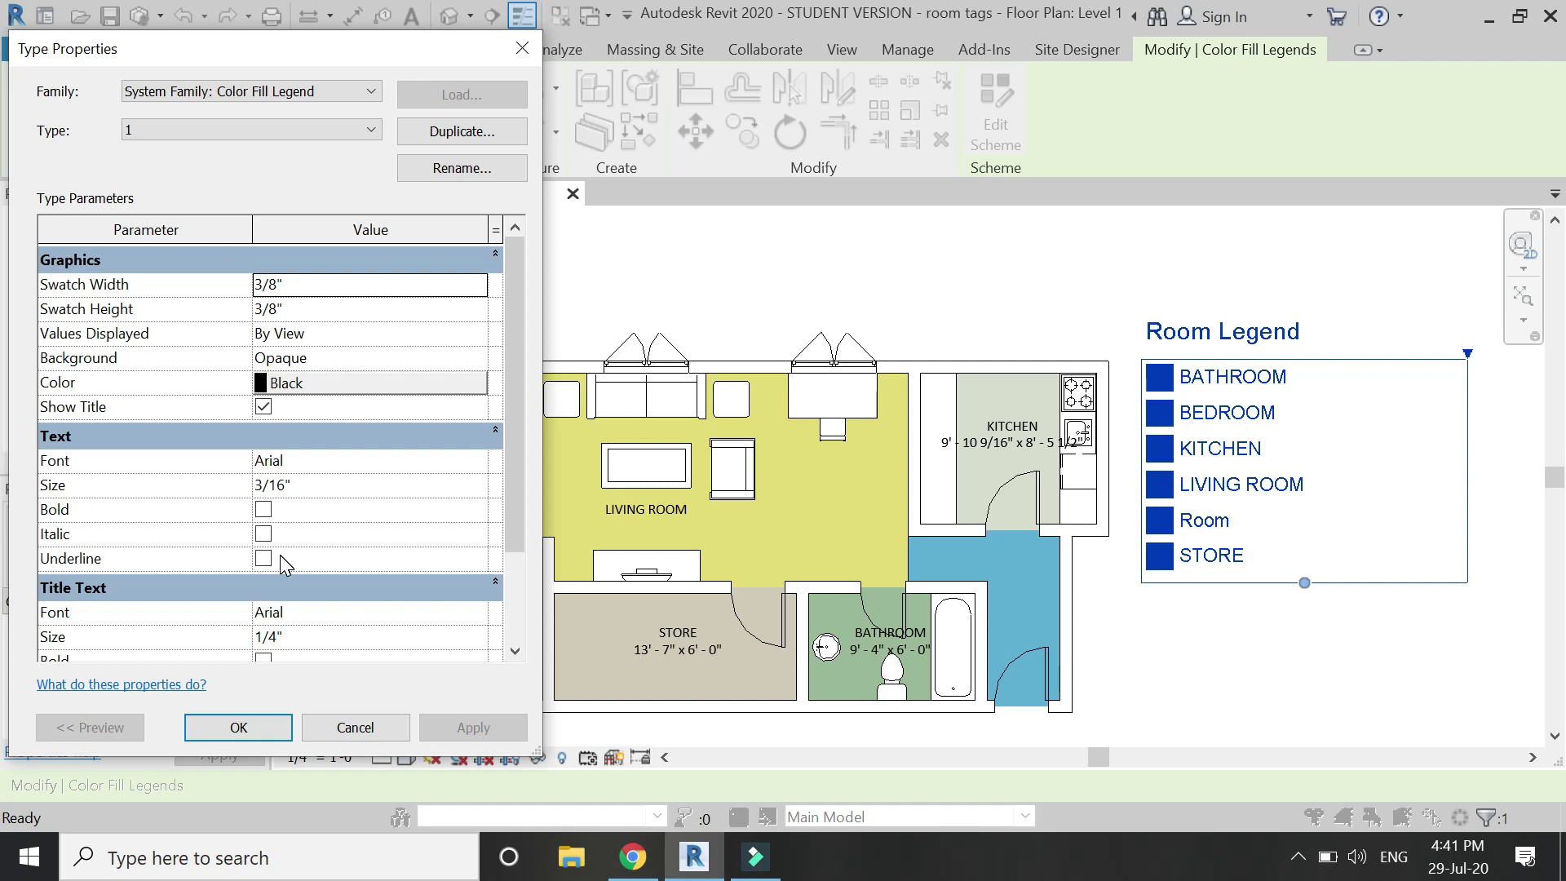
scroll(280, 558, "down", 2)
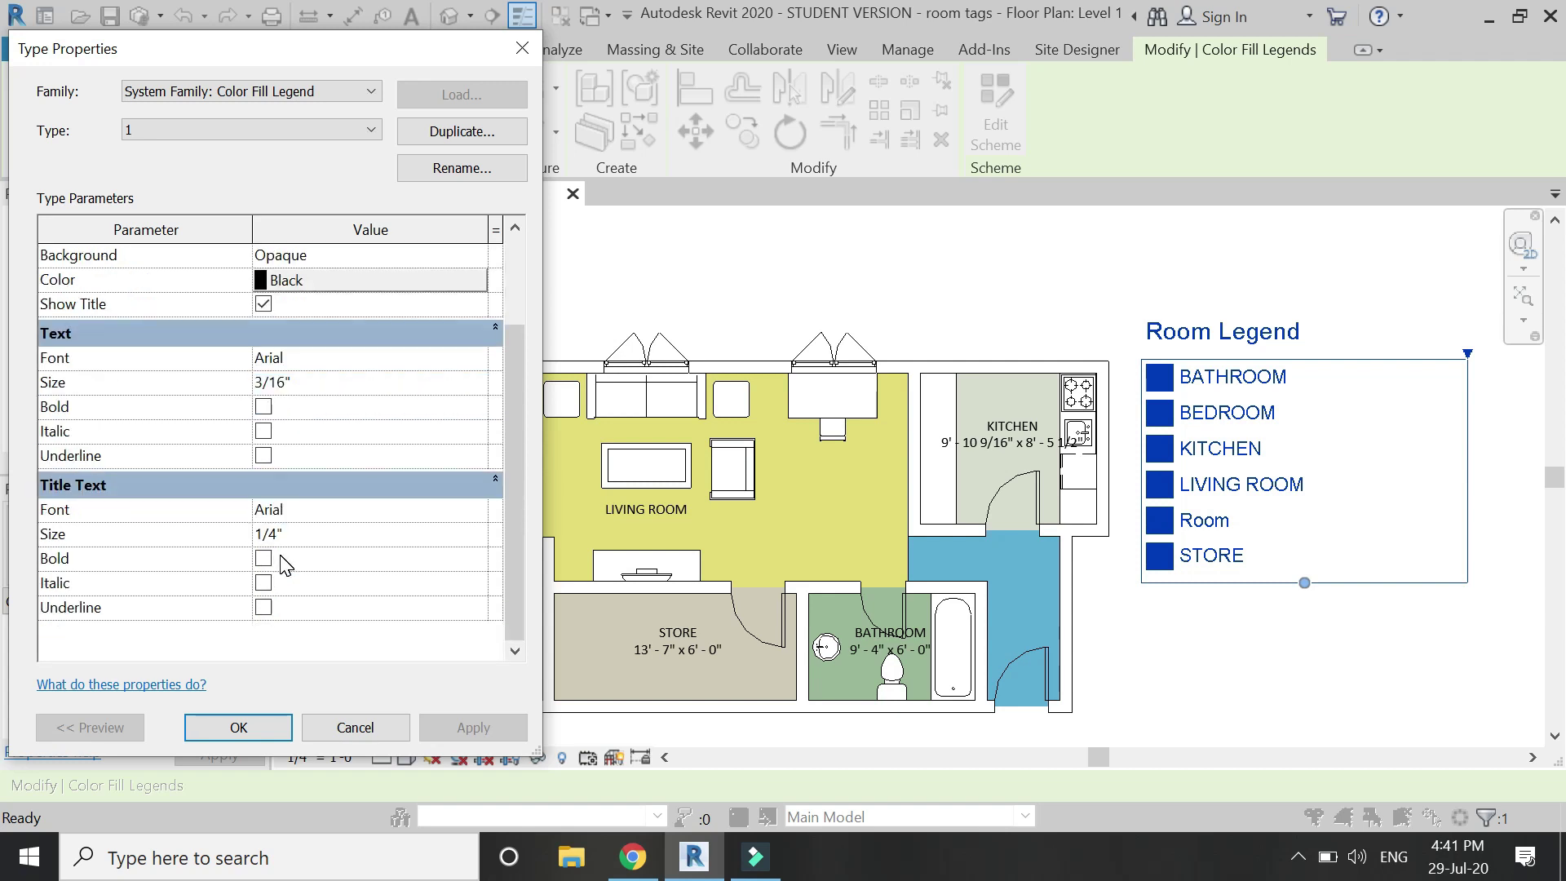
left_click(307, 535)
type("1/")
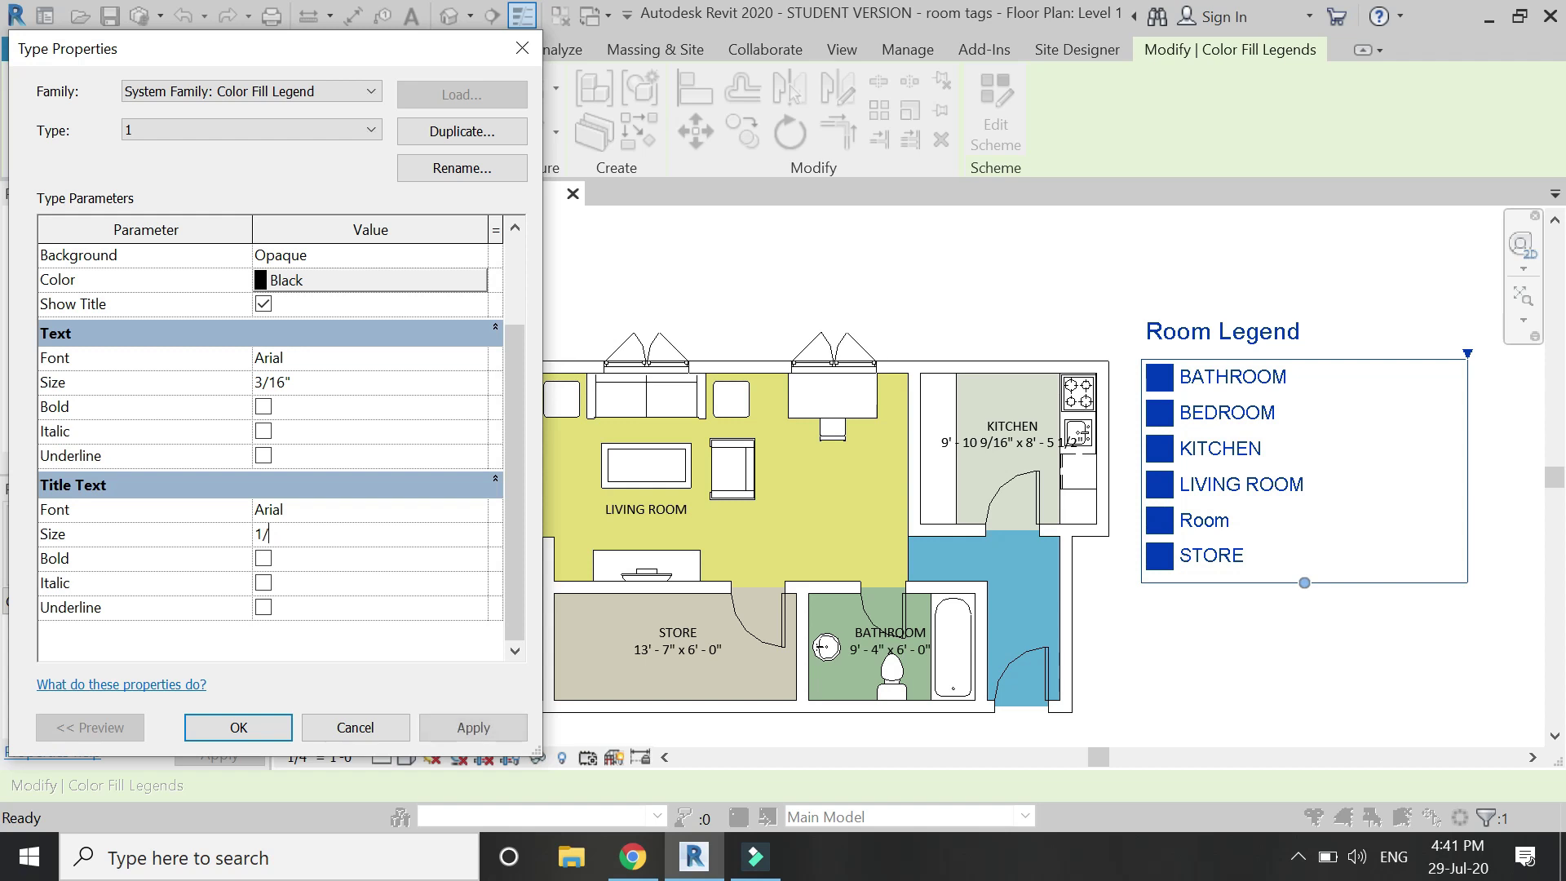
type("8\"")
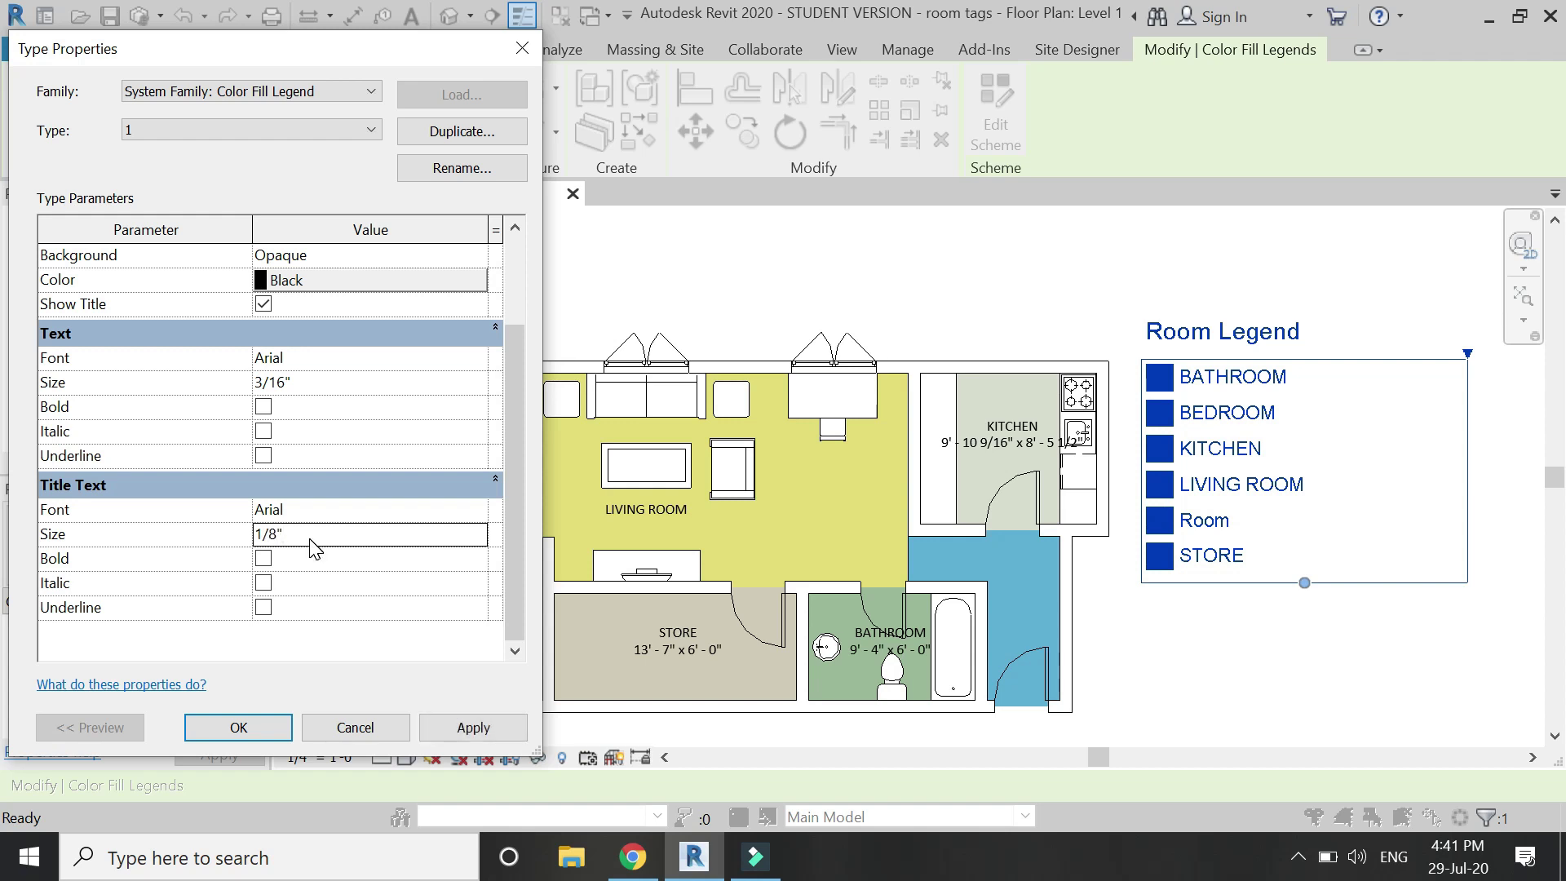
left_click(471, 728)
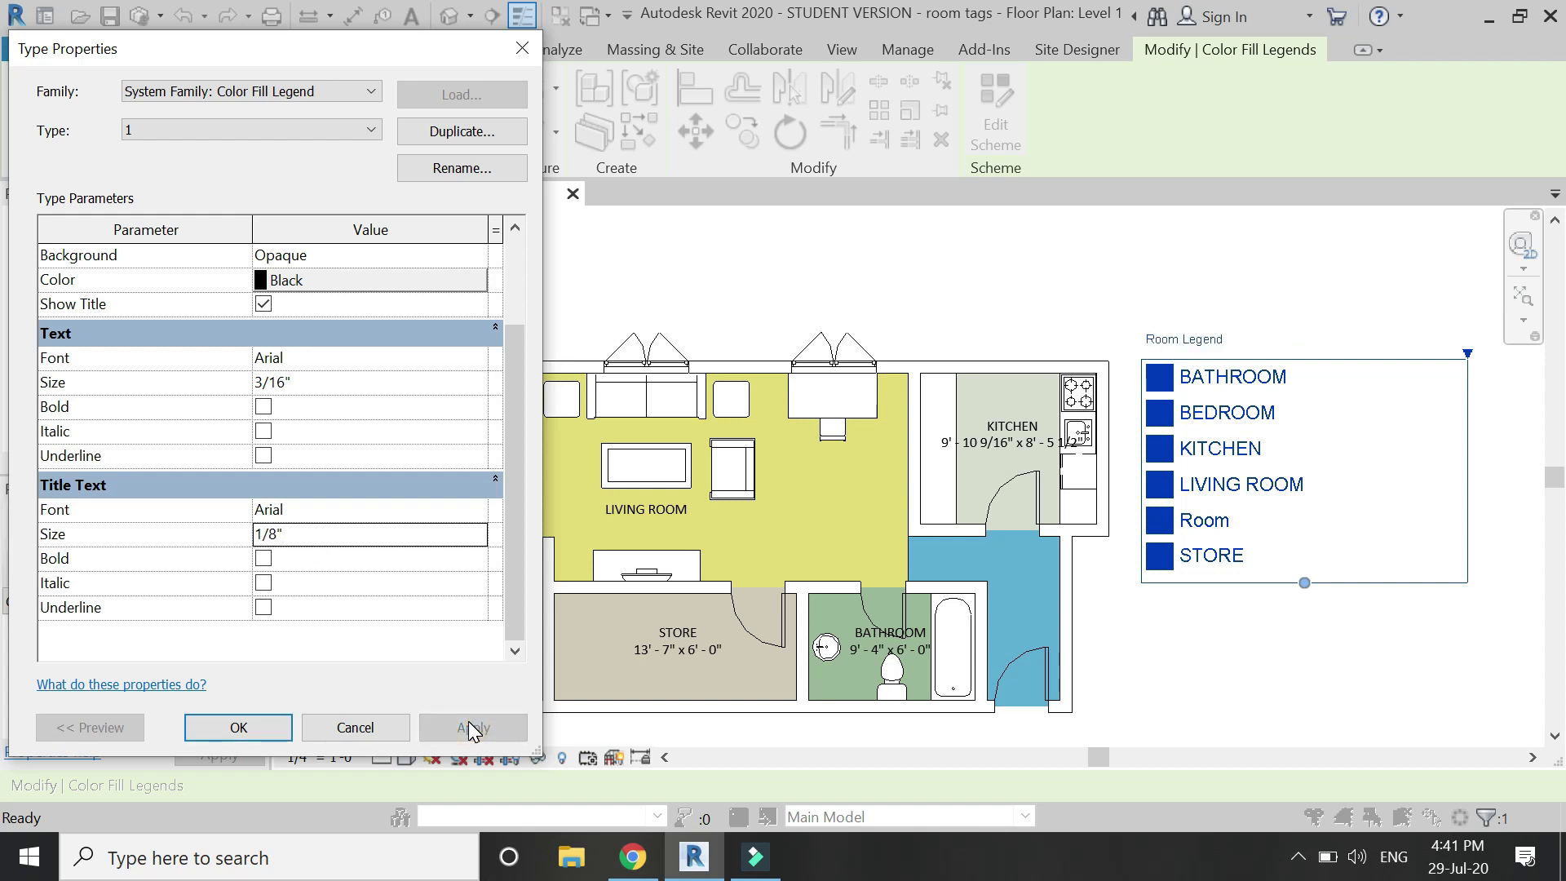
Set the color fill legend type's title text size to 1/4" and keep its color black.
double_click(294, 543)
type("1/4")
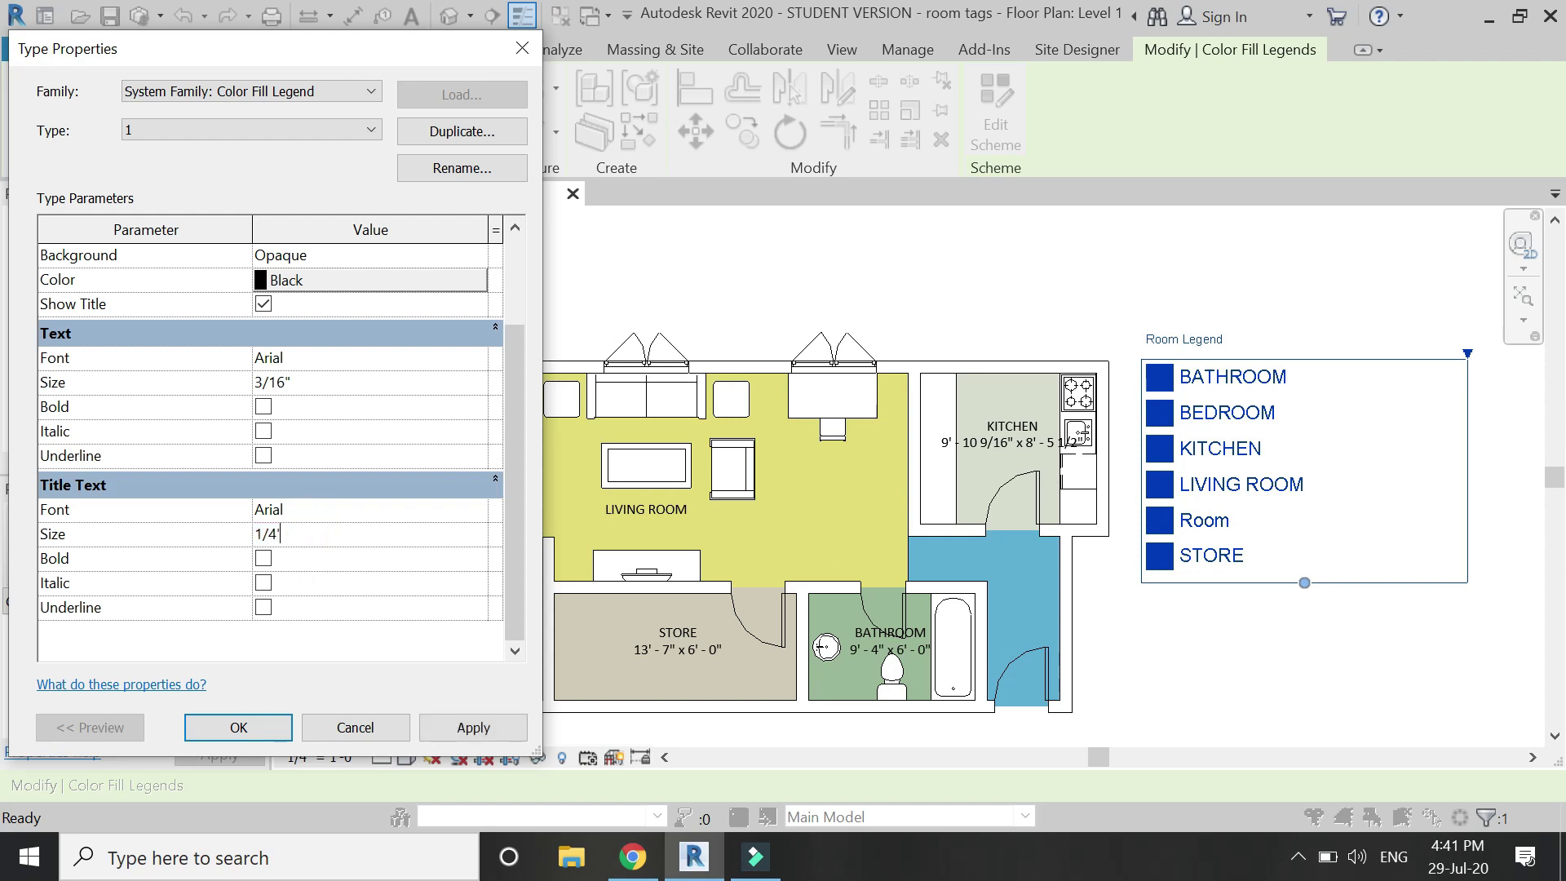
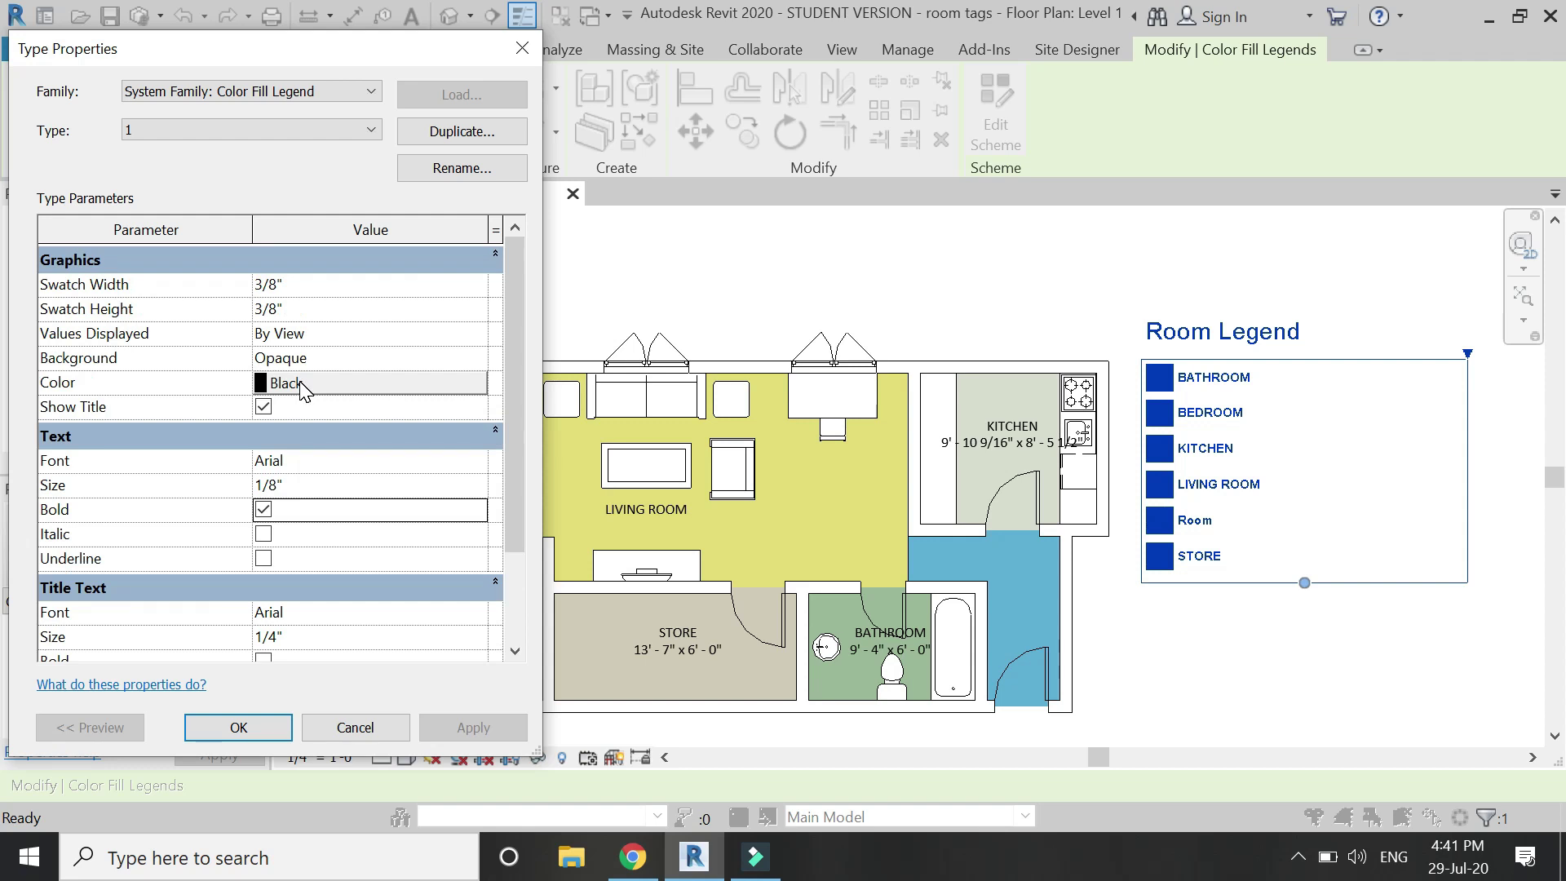
left_click(301, 381)
key("Return")
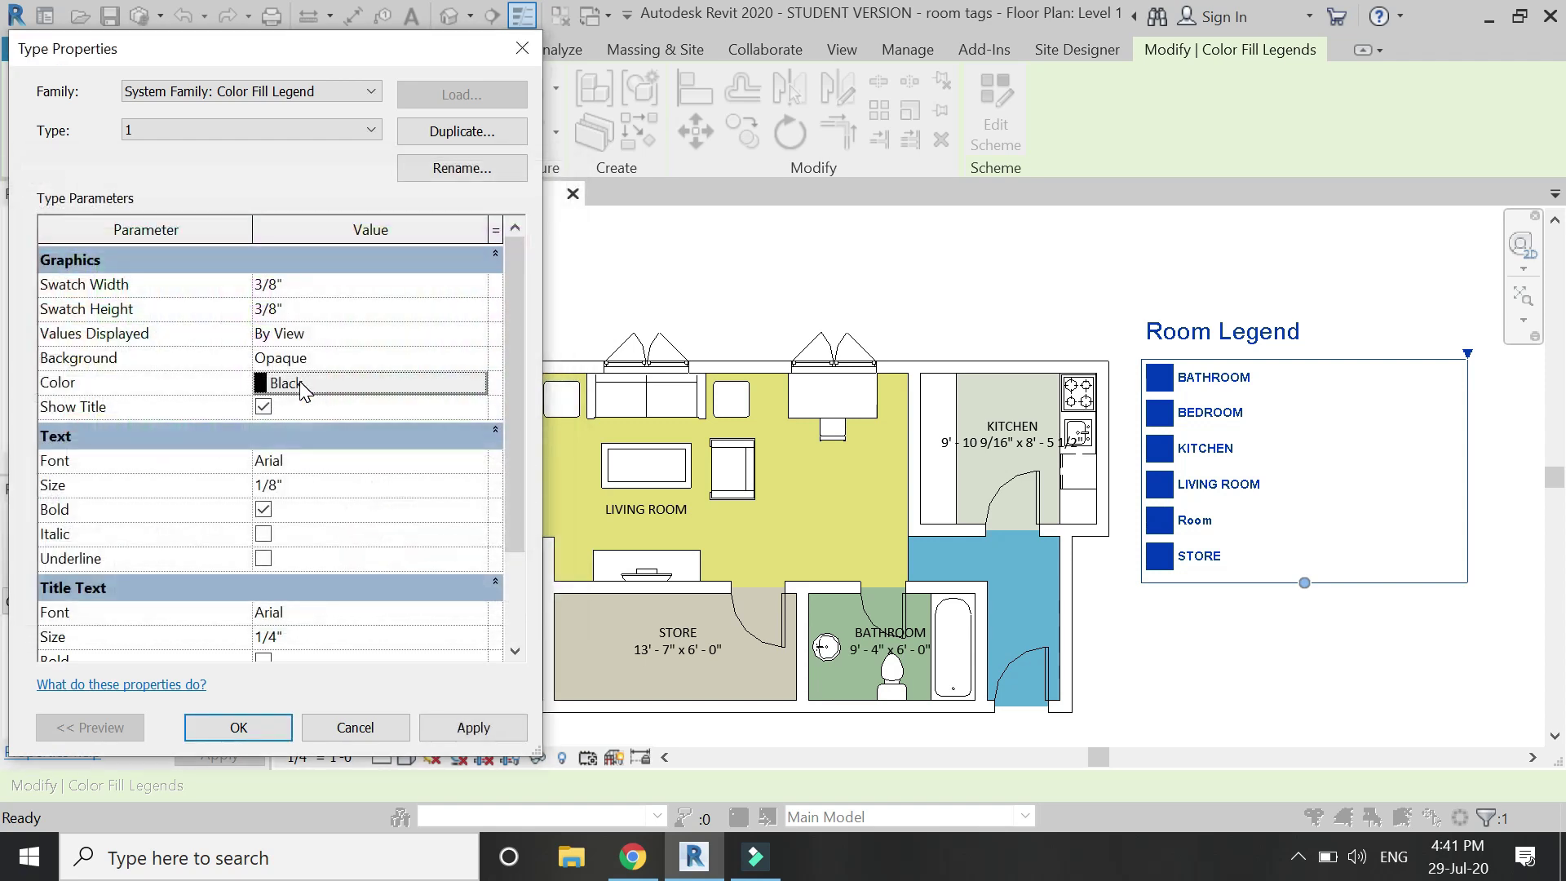
Set the legend type's swatch width to 1/8" and apply it.
left_click(310, 286)
type("1/")
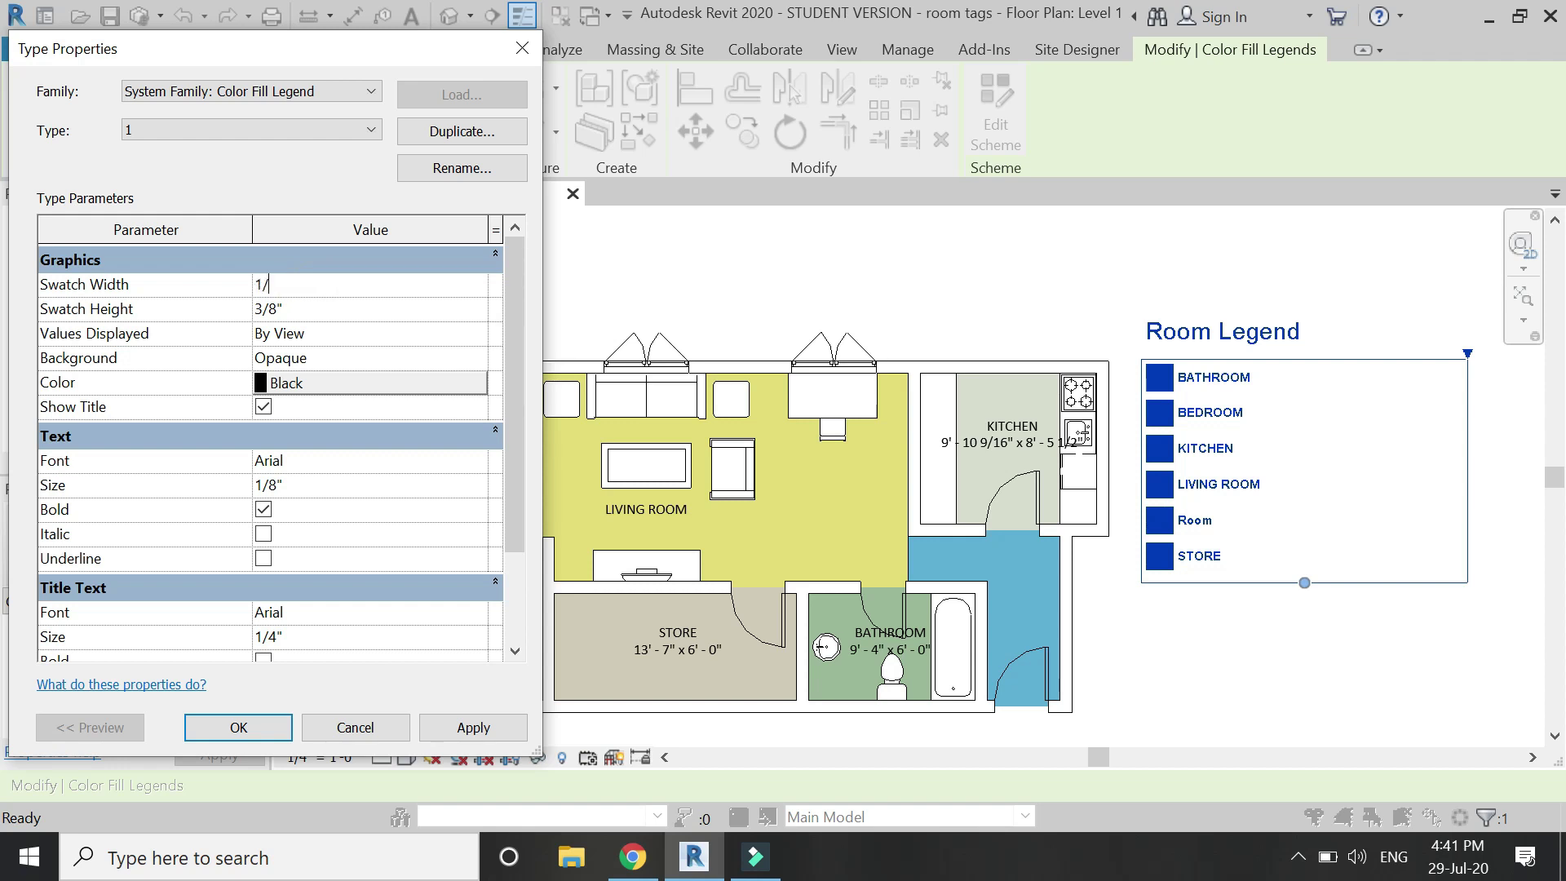
type("8\"")
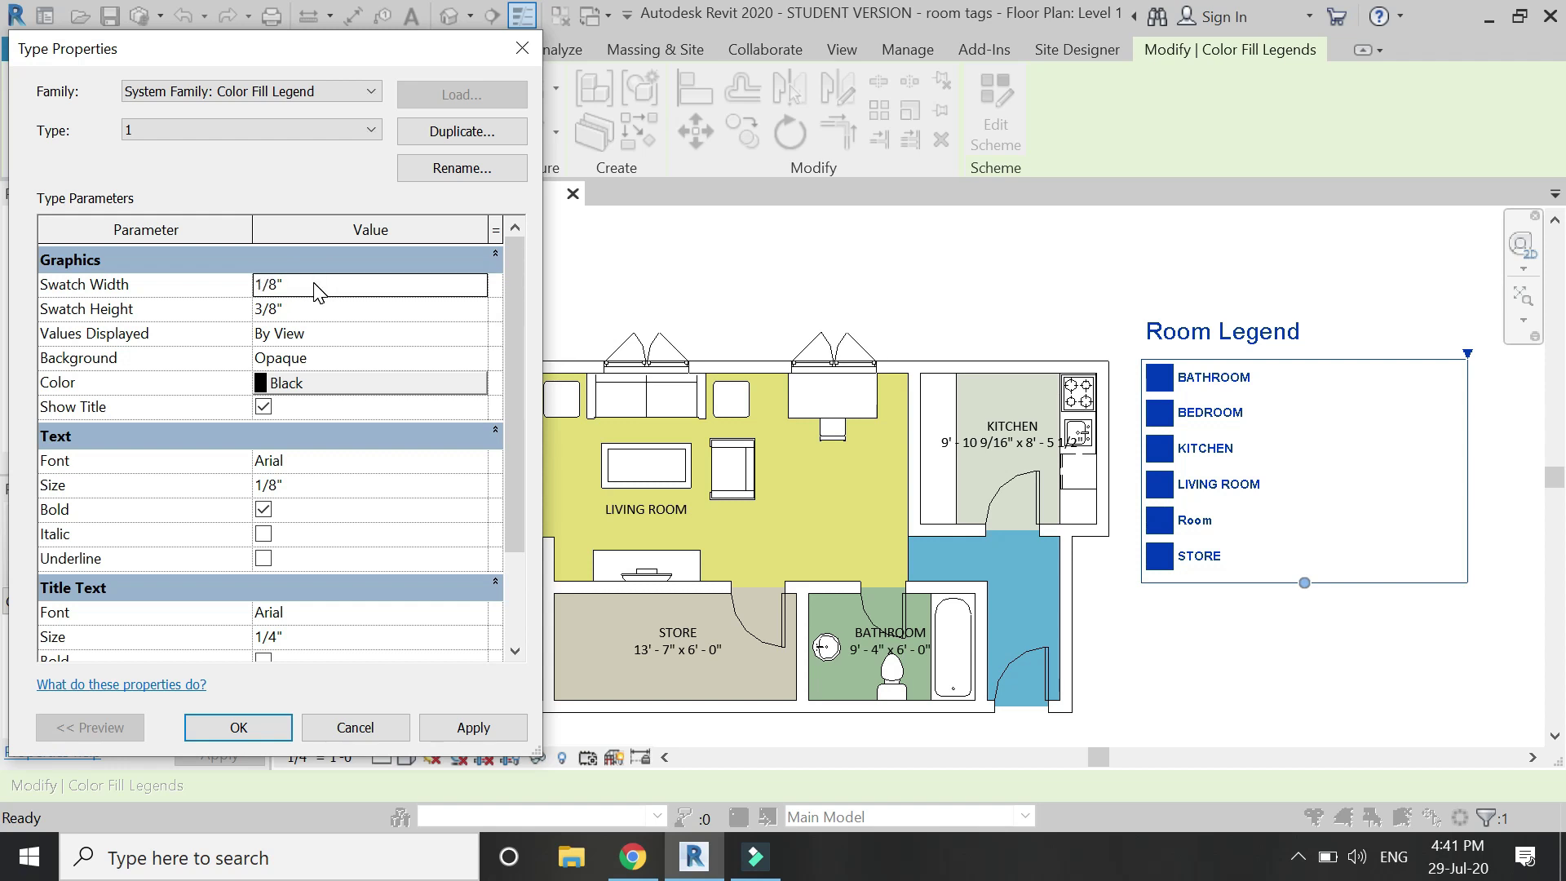
left_click(489, 727)
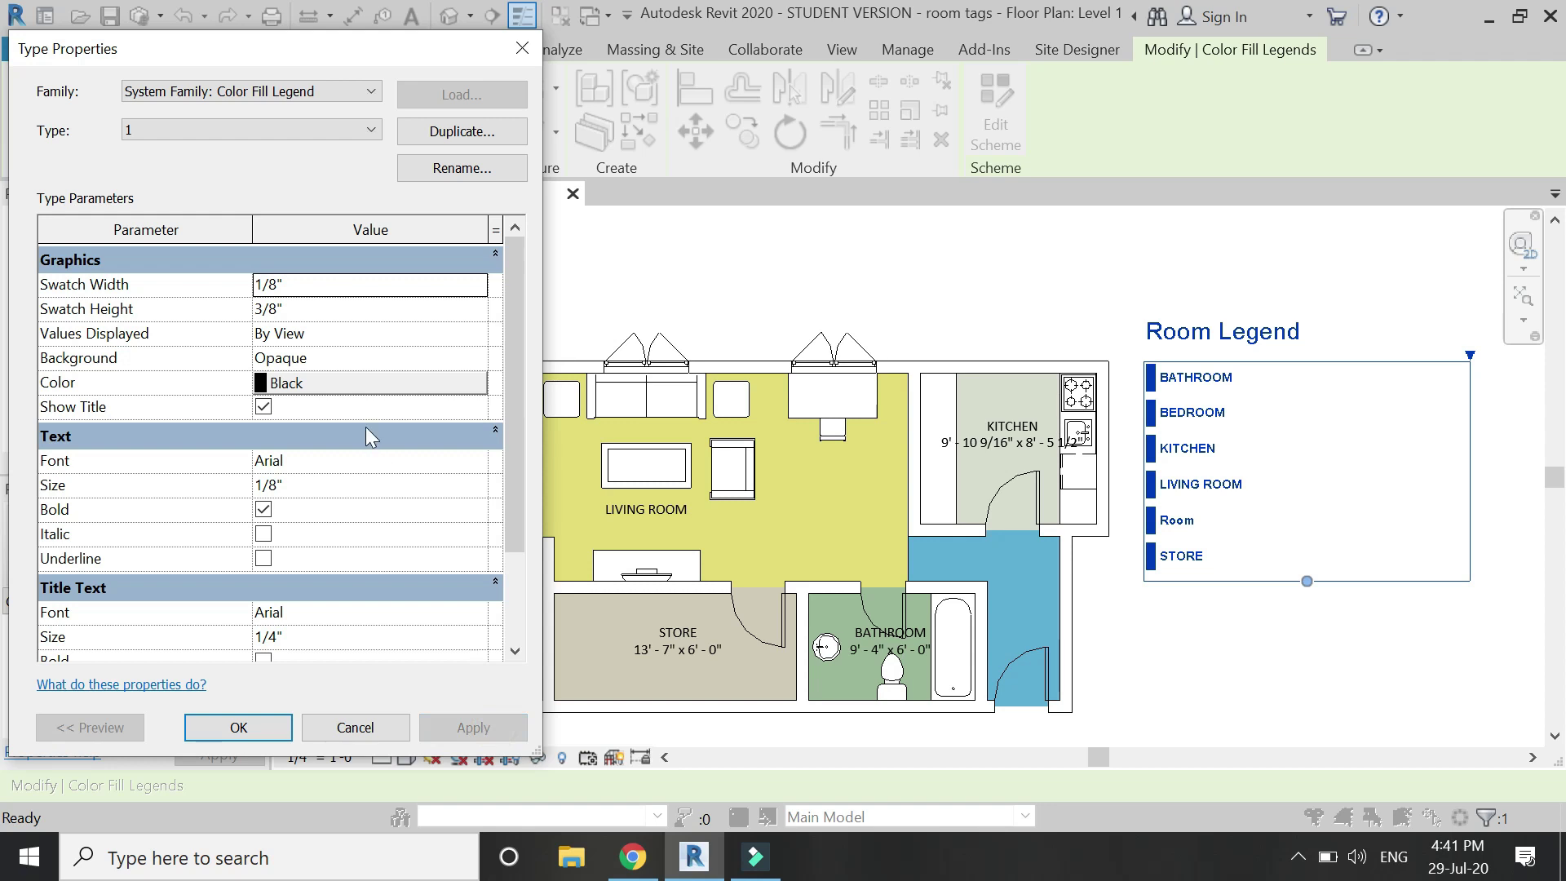
Set the legend type's swatch width and swatch height both to 1/4" and apply the changes.
left_click(320, 285)
type("1/")
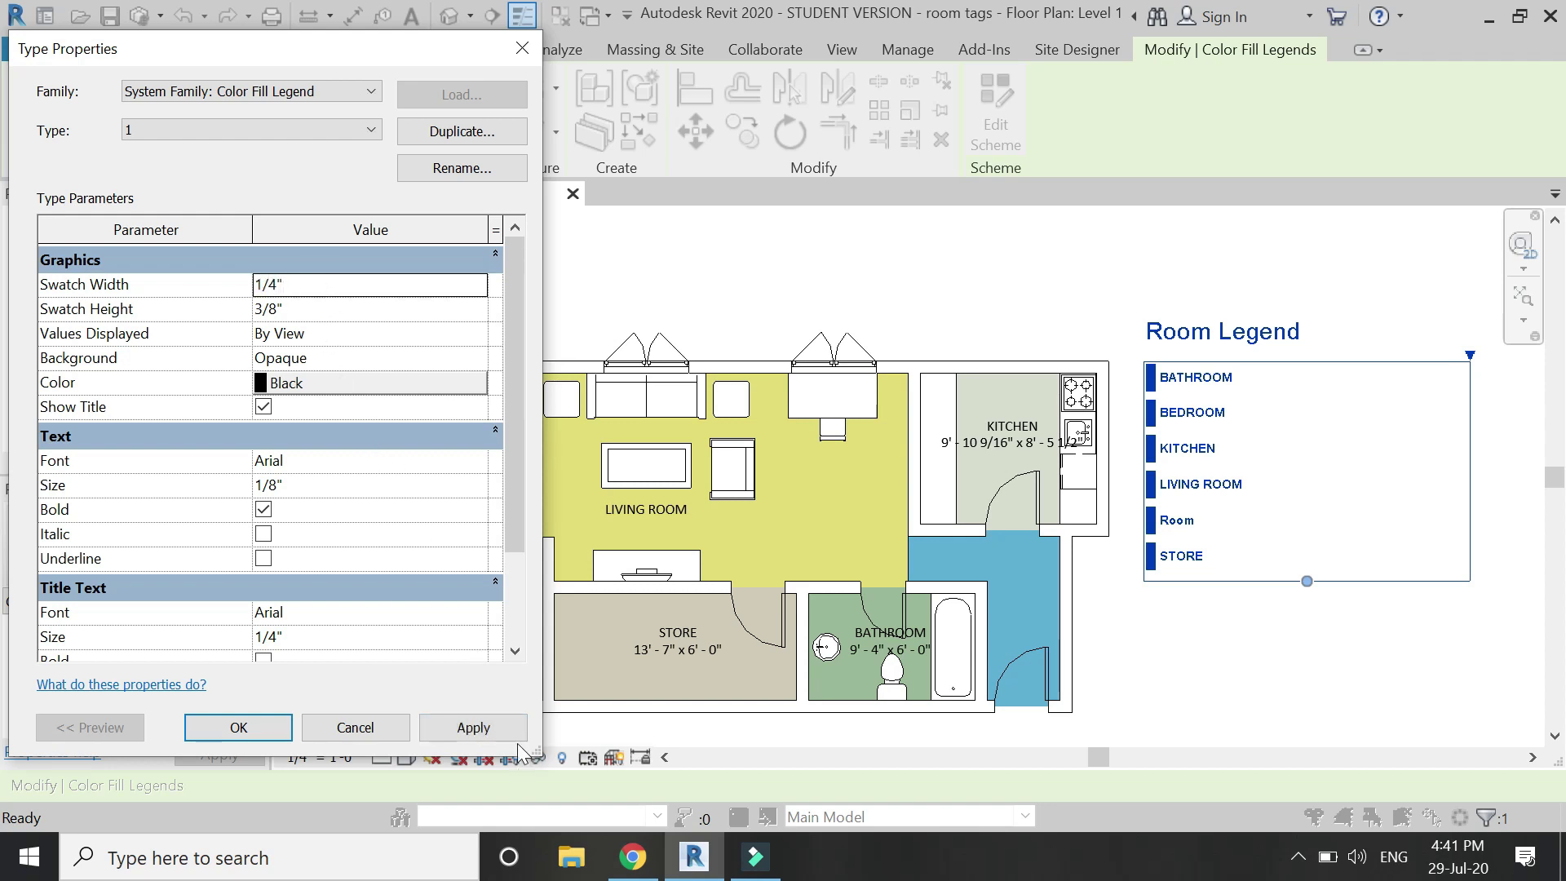
left_click(506, 724)
left_click(322, 302)
type("1/4")
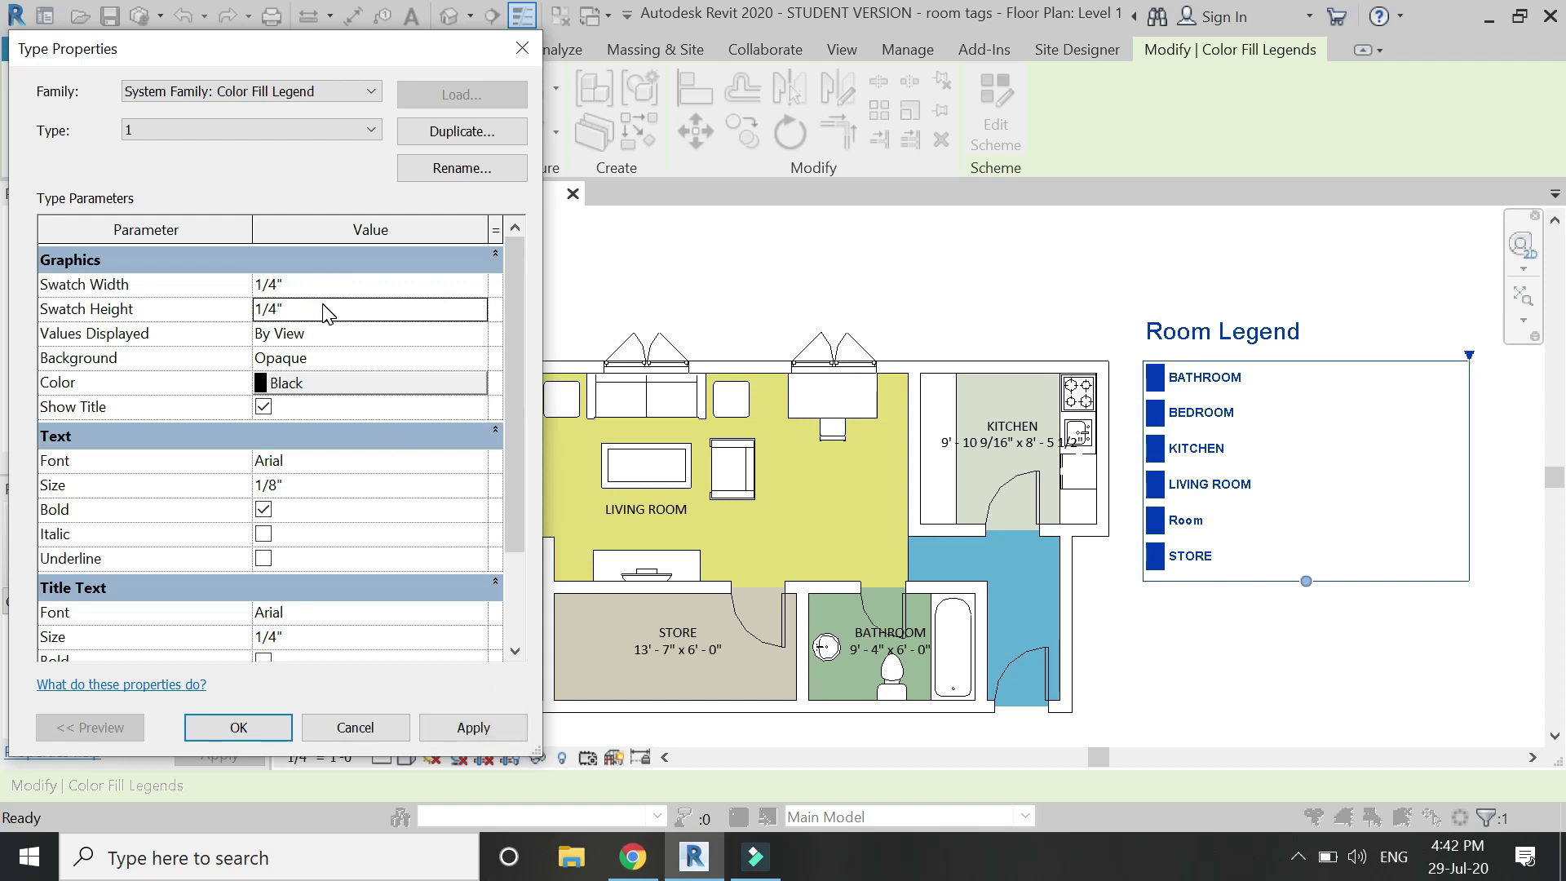
left_click(454, 725)
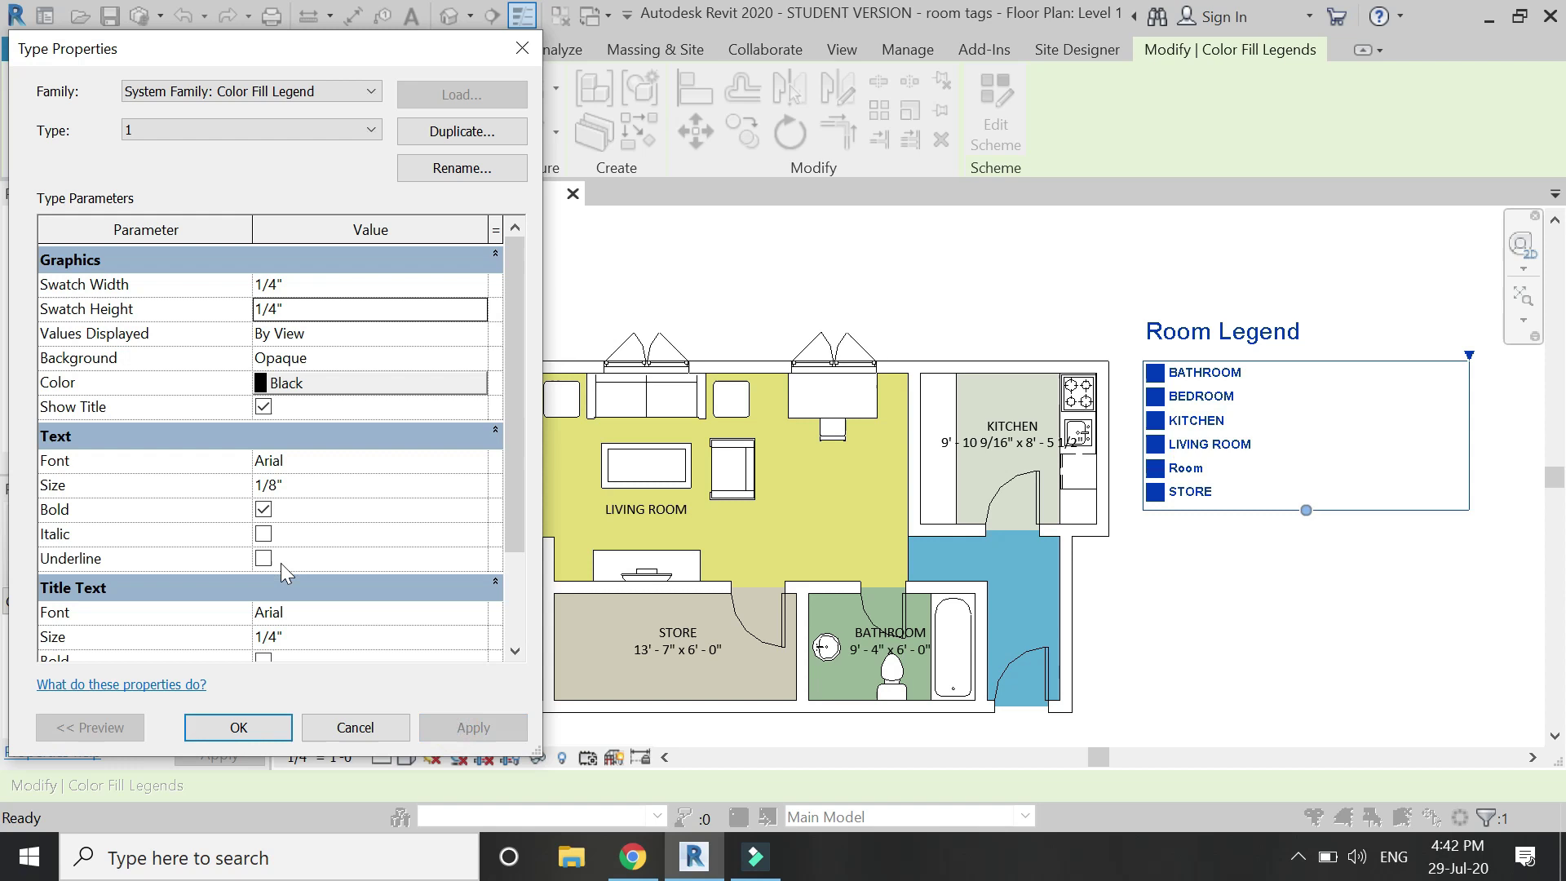
Keep the legend's displayed values on By View and set its background to Transparent.
left_click(387, 334)
left_click(480, 334)
left_click(480, 334)
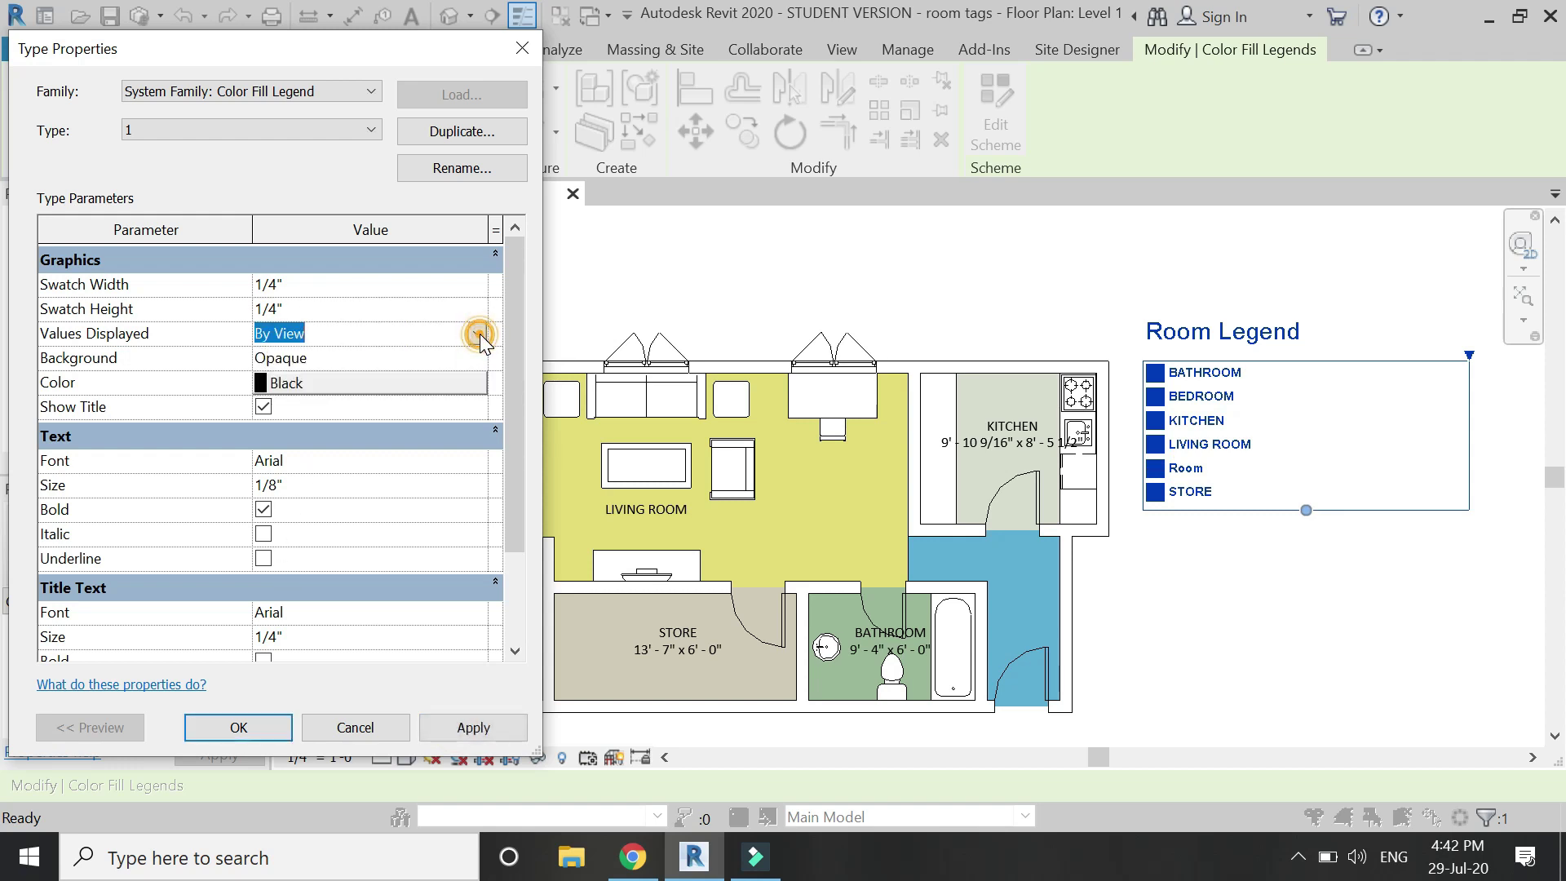
left_click(477, 360)
left_click(476, 360)
Turn off the legend type's title display, apply it, and turn the title display on again.
left_click(270, 406)
left_click(507, 724)
left_click(263, 406)
left_click(262, 406)
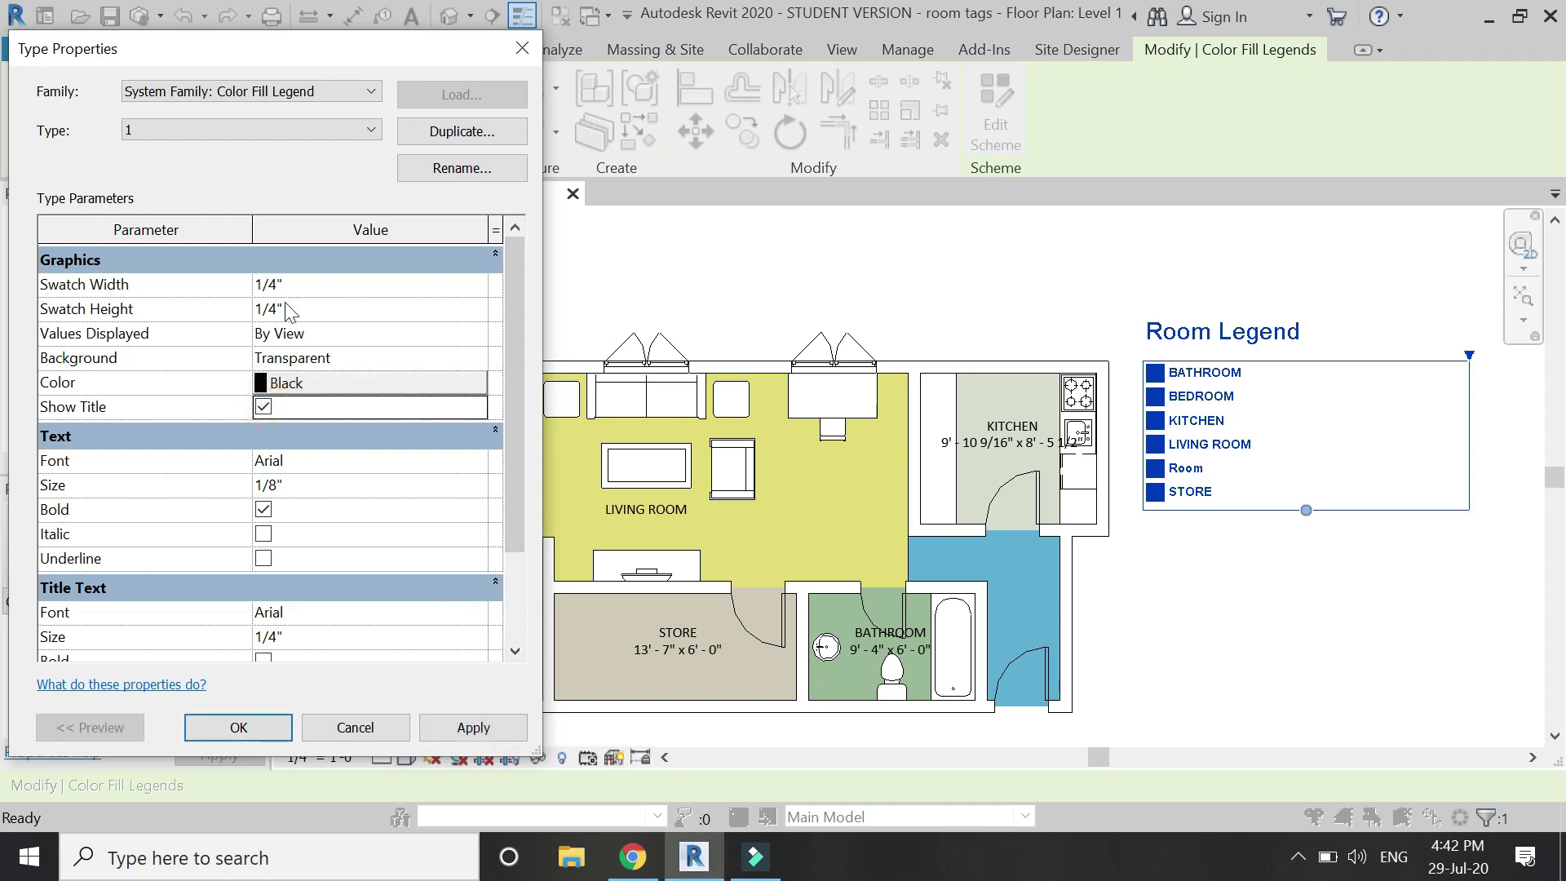
Accept the color fill legend's type properties and deselect the legend.
scroll(376, 559, "down", 2)
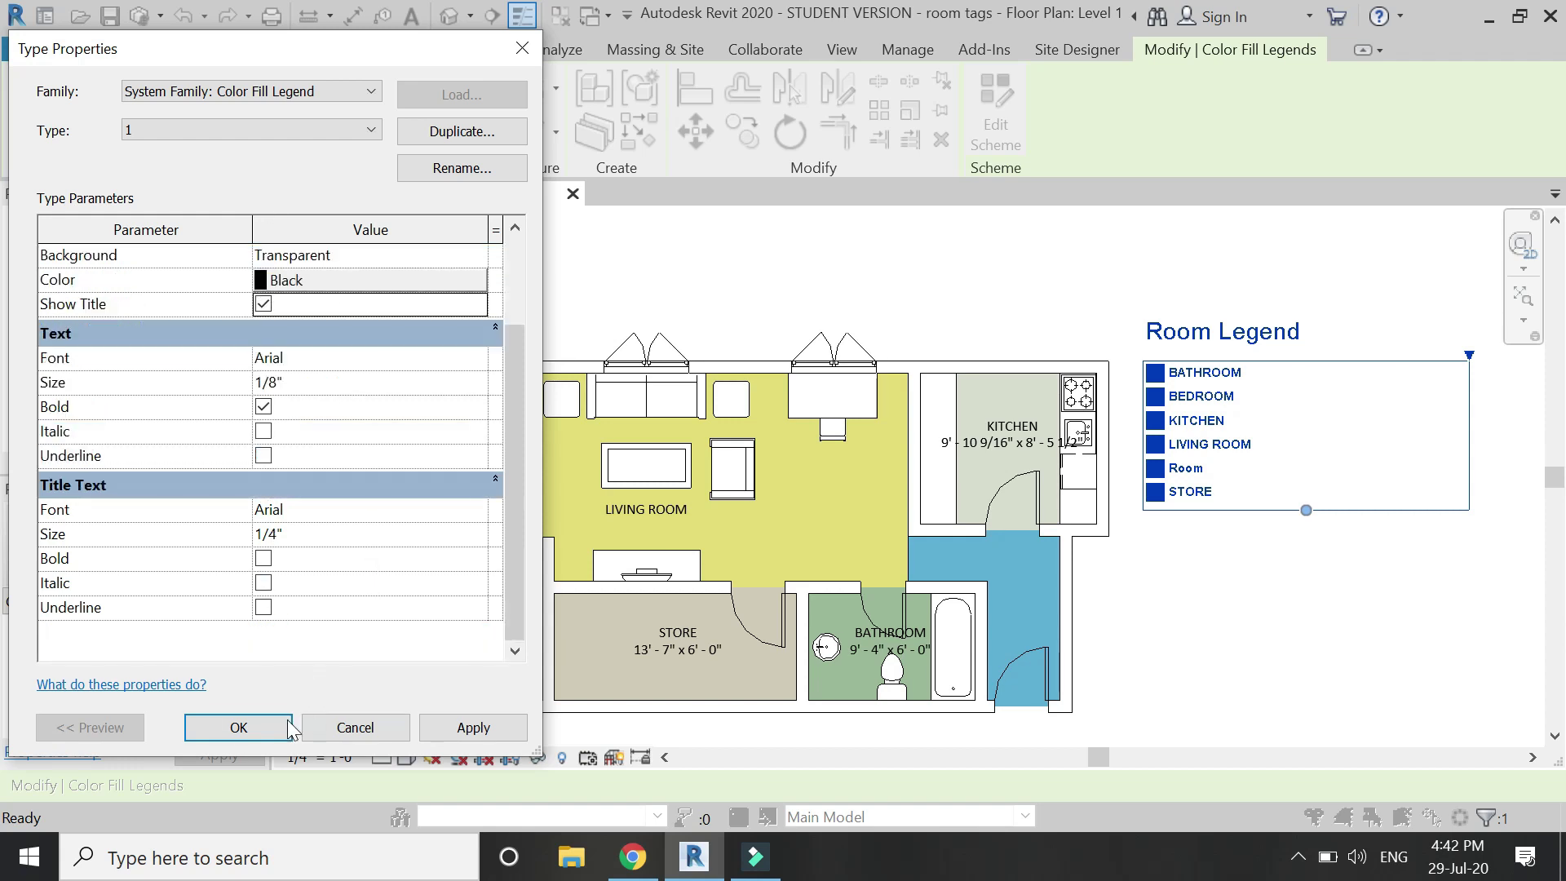
left_click(238, 726)
left_click(1223, 664)
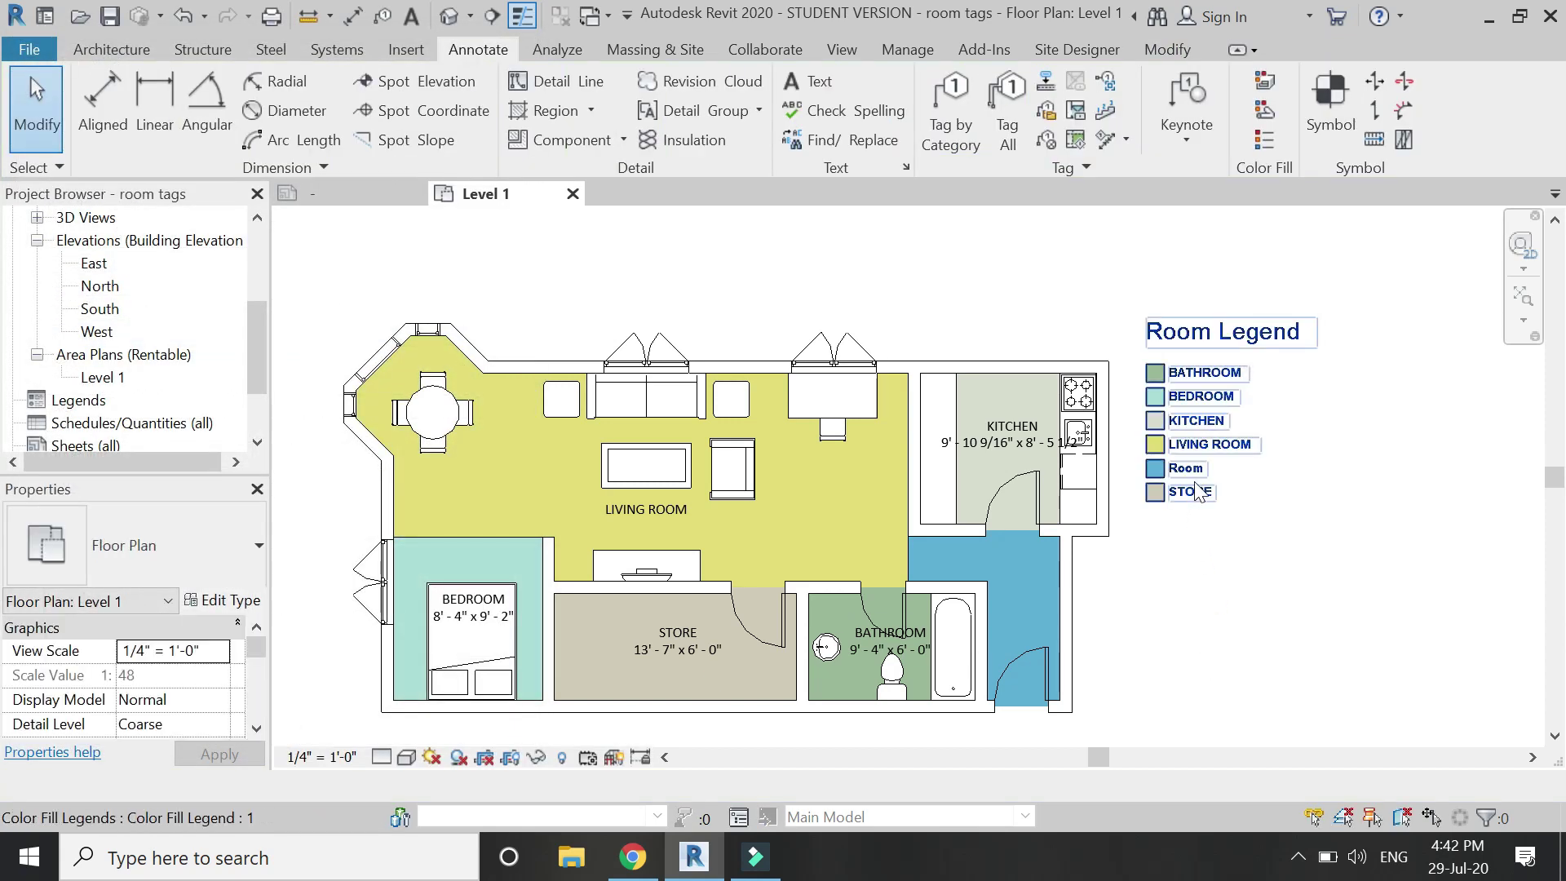
Place a room tag in the untagged L-shaped room below the kitchen.
left_click(115, 54)
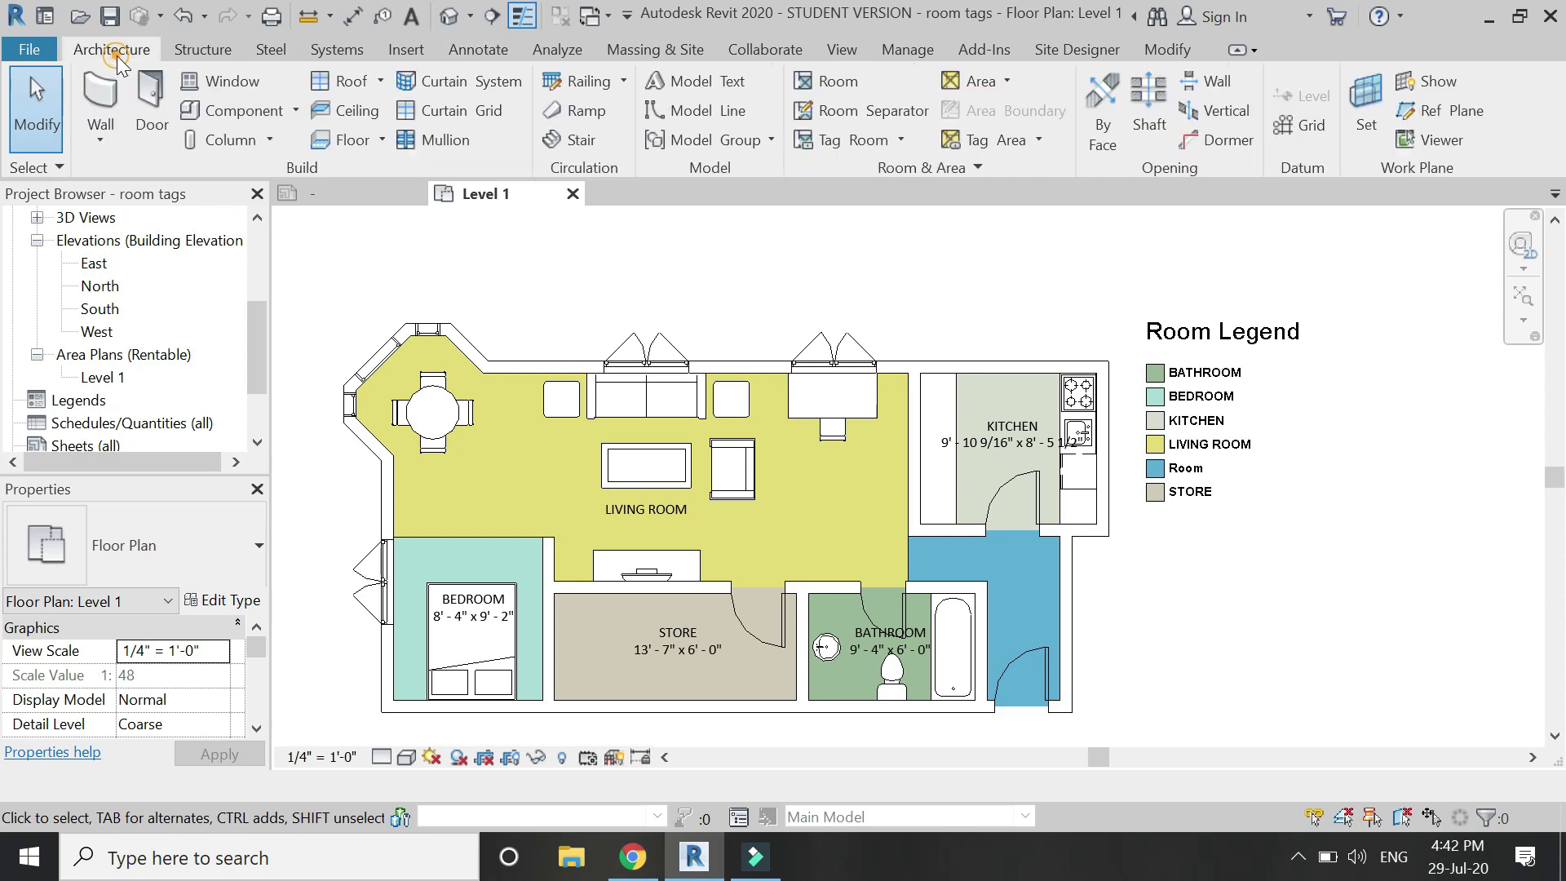
left_click(864, 135)
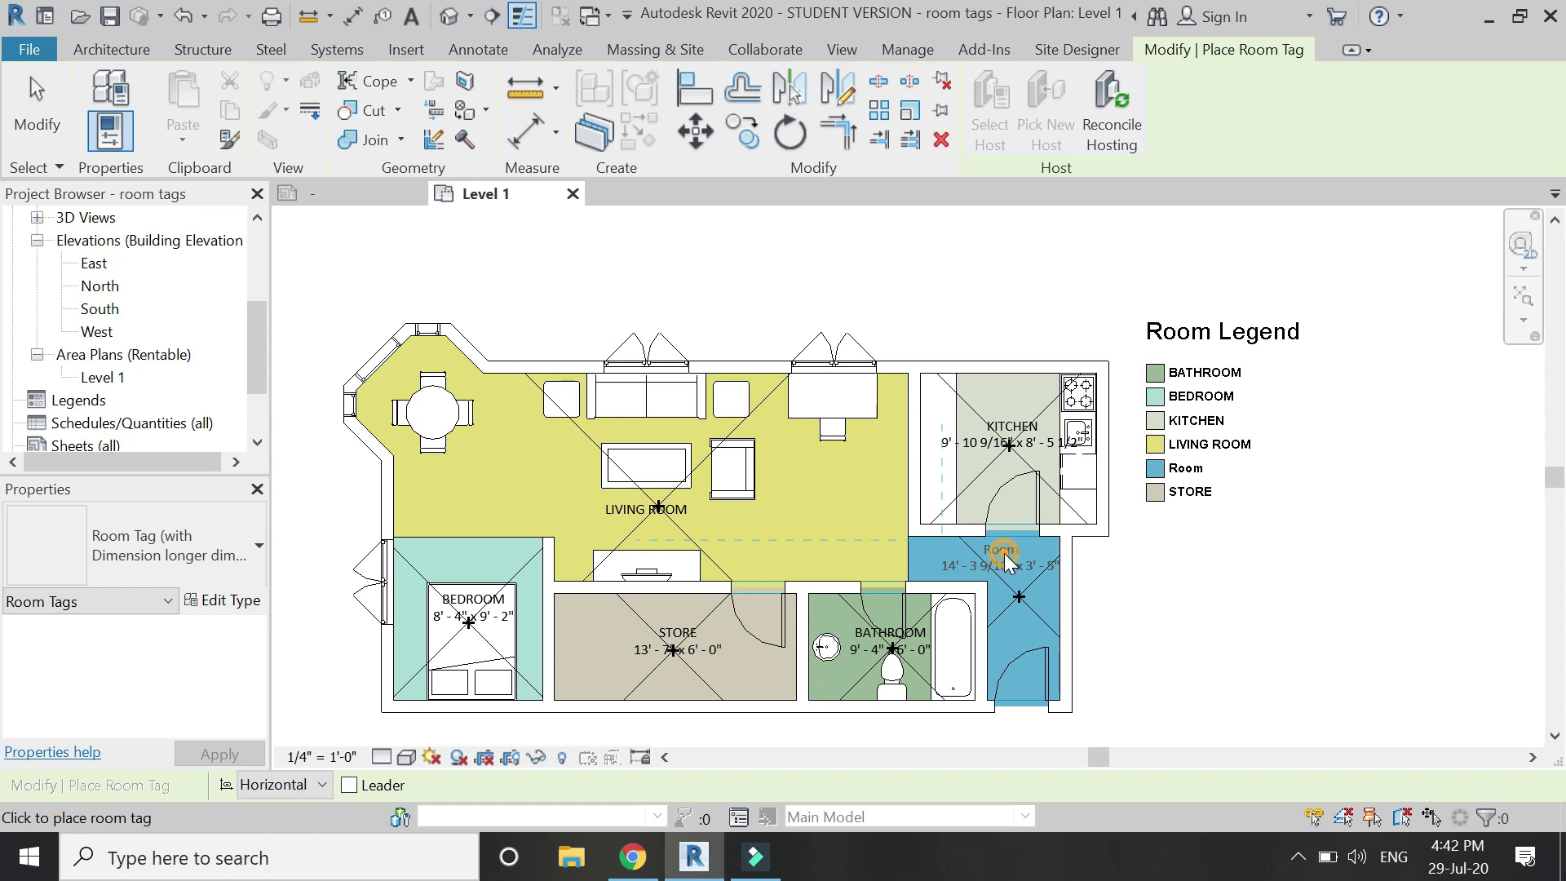
left_click(1010, 567)
key("Escape")
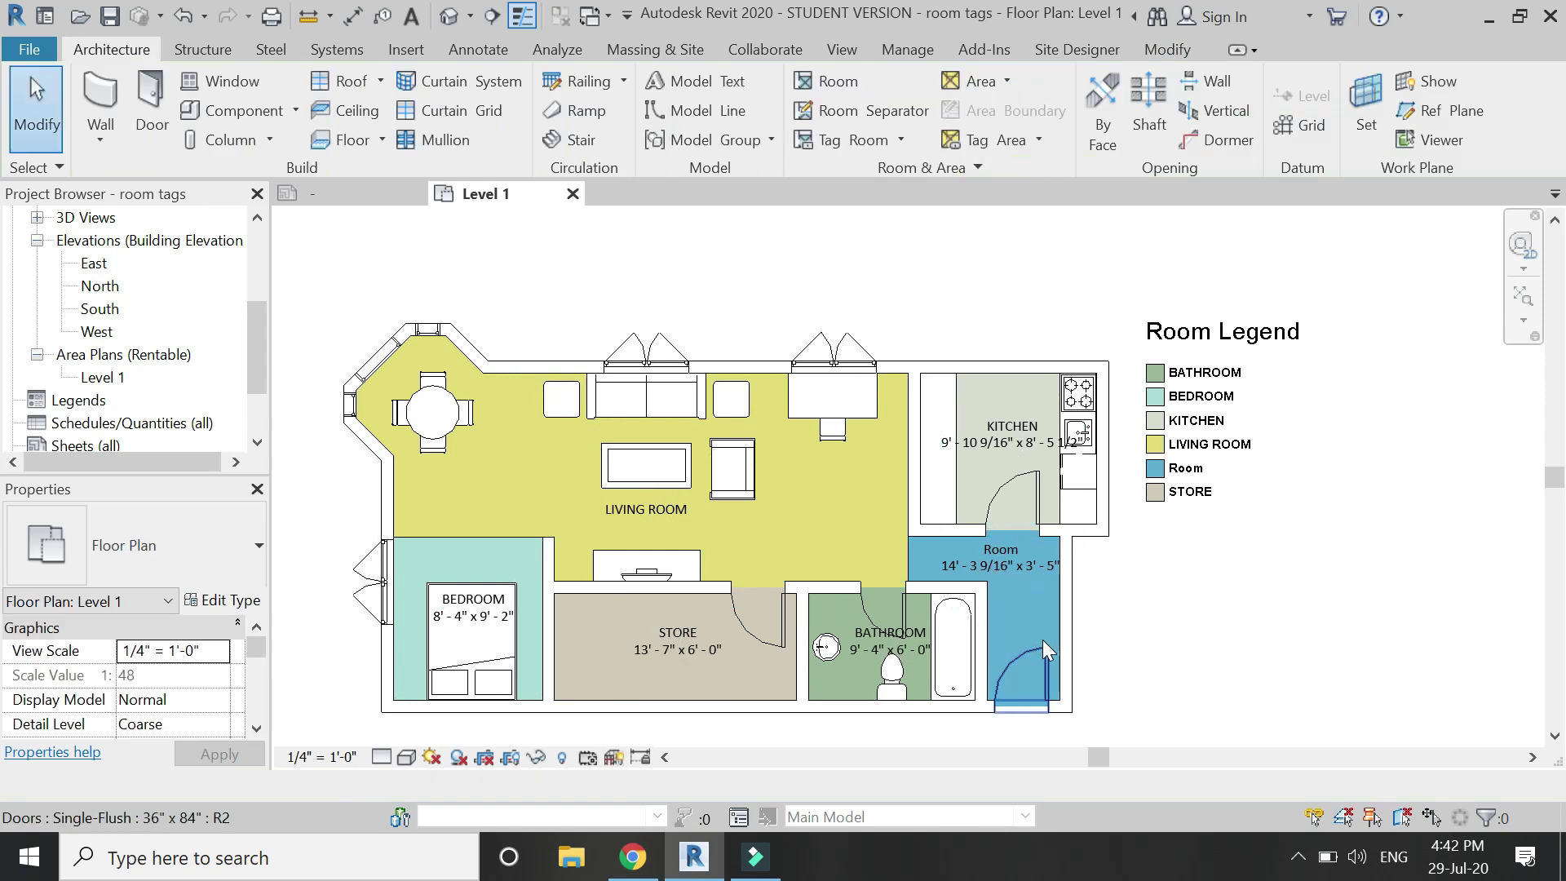
Change the new tag below the kitchen to the plain Room Tag type and move it down to the room's bend.
scroll(1043, 639, "up", 2)
scroll(1043, 639, "up", 2)
left_click(1010, 493)
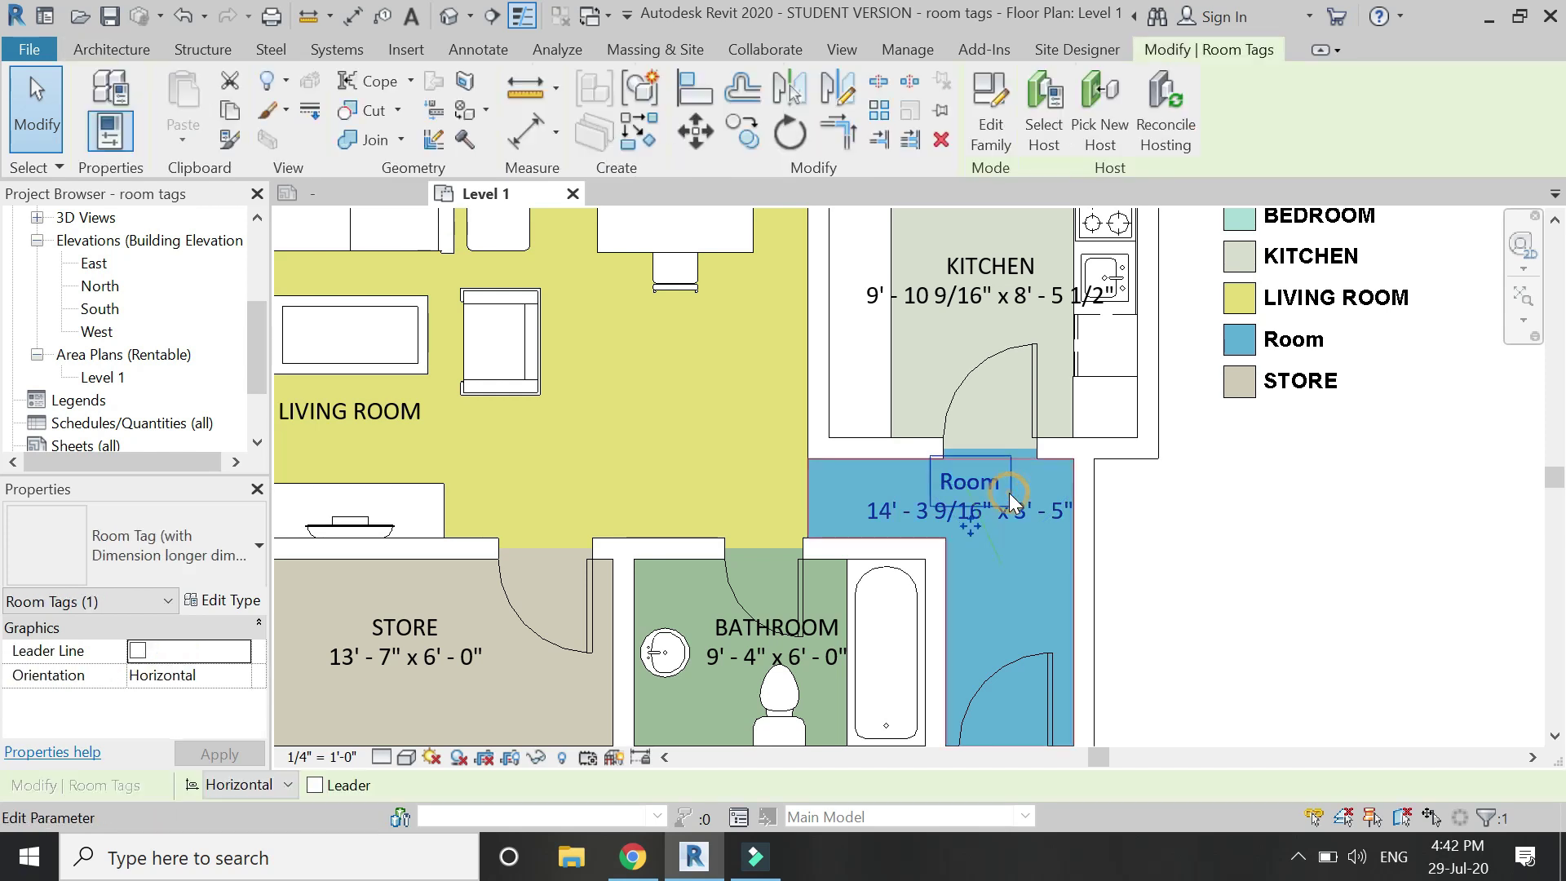
left_click(174, 540)
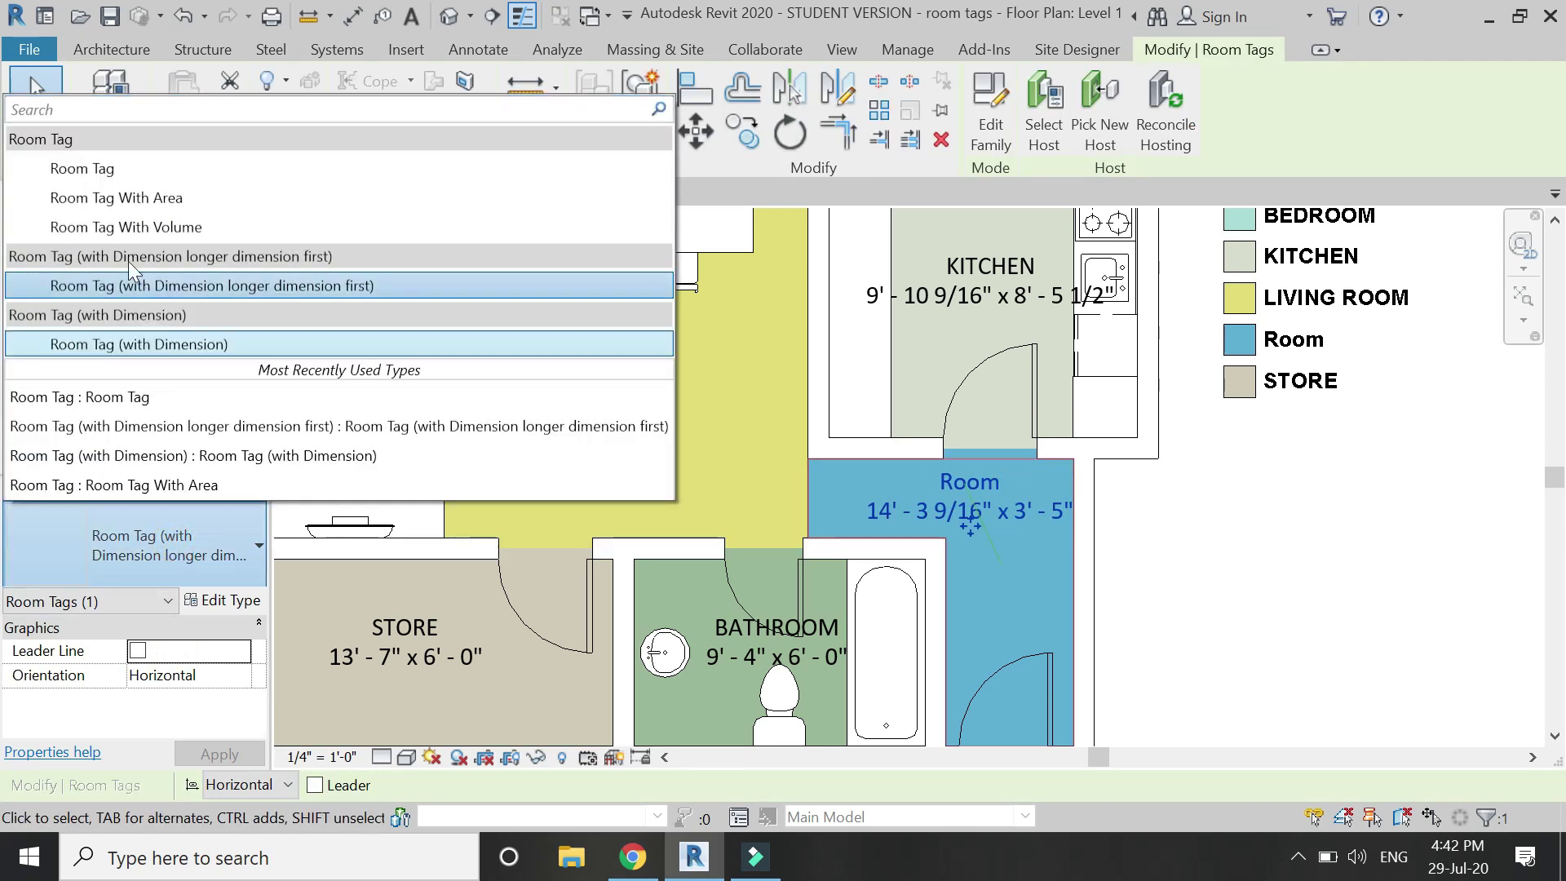
left_click(116, 169)
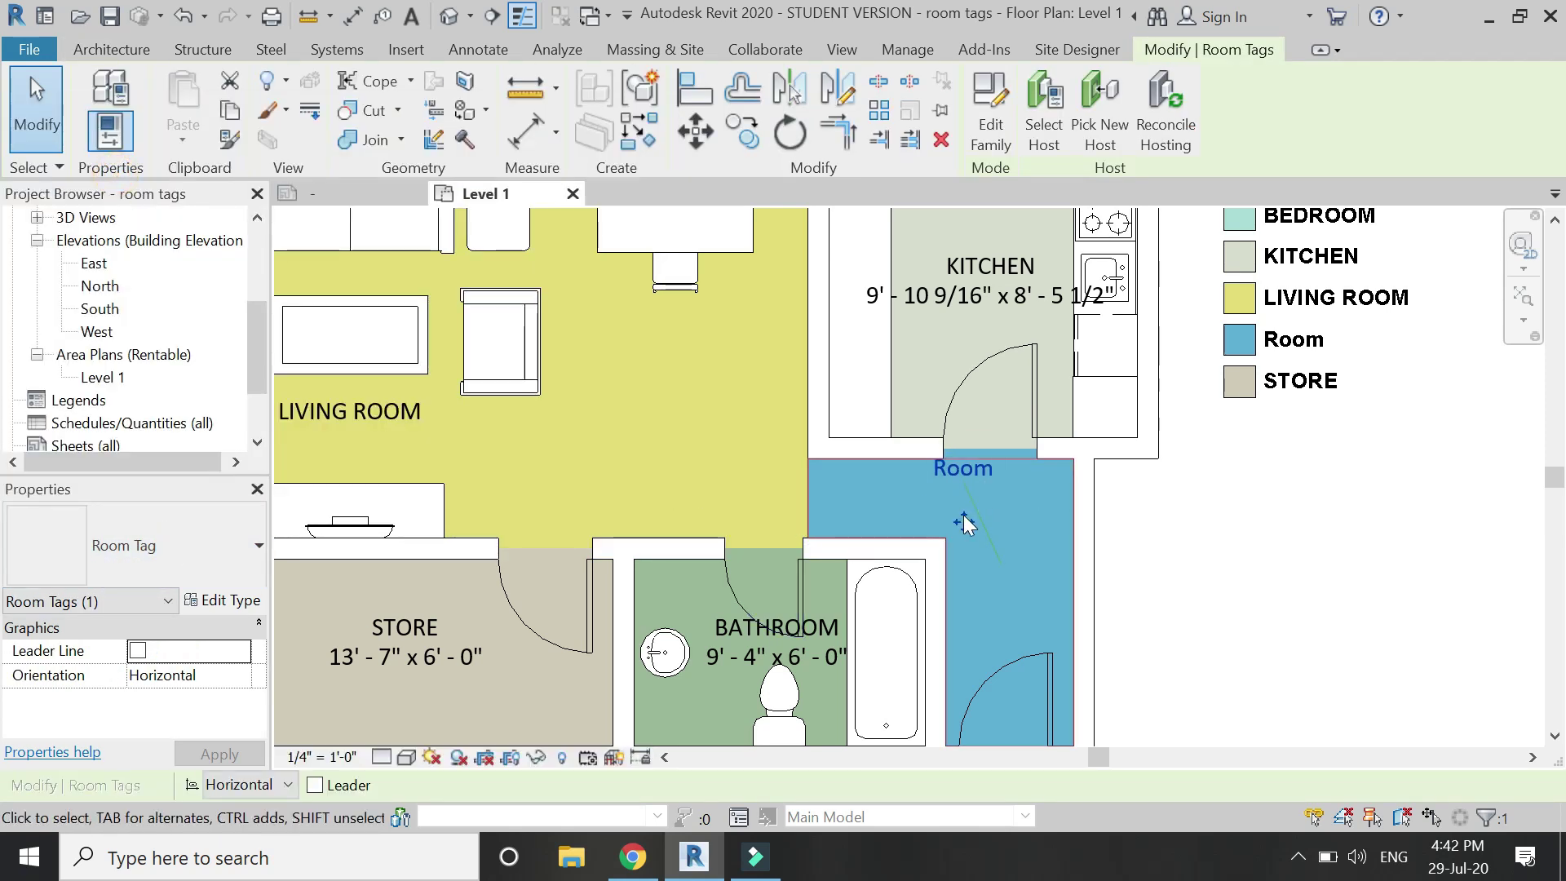
left_click_drag(970, 545, 1009, 585)
Rename the L-shaped room below the kitchen to LOBBY through its tag and deselect the tag.
left_click(1008, 532)
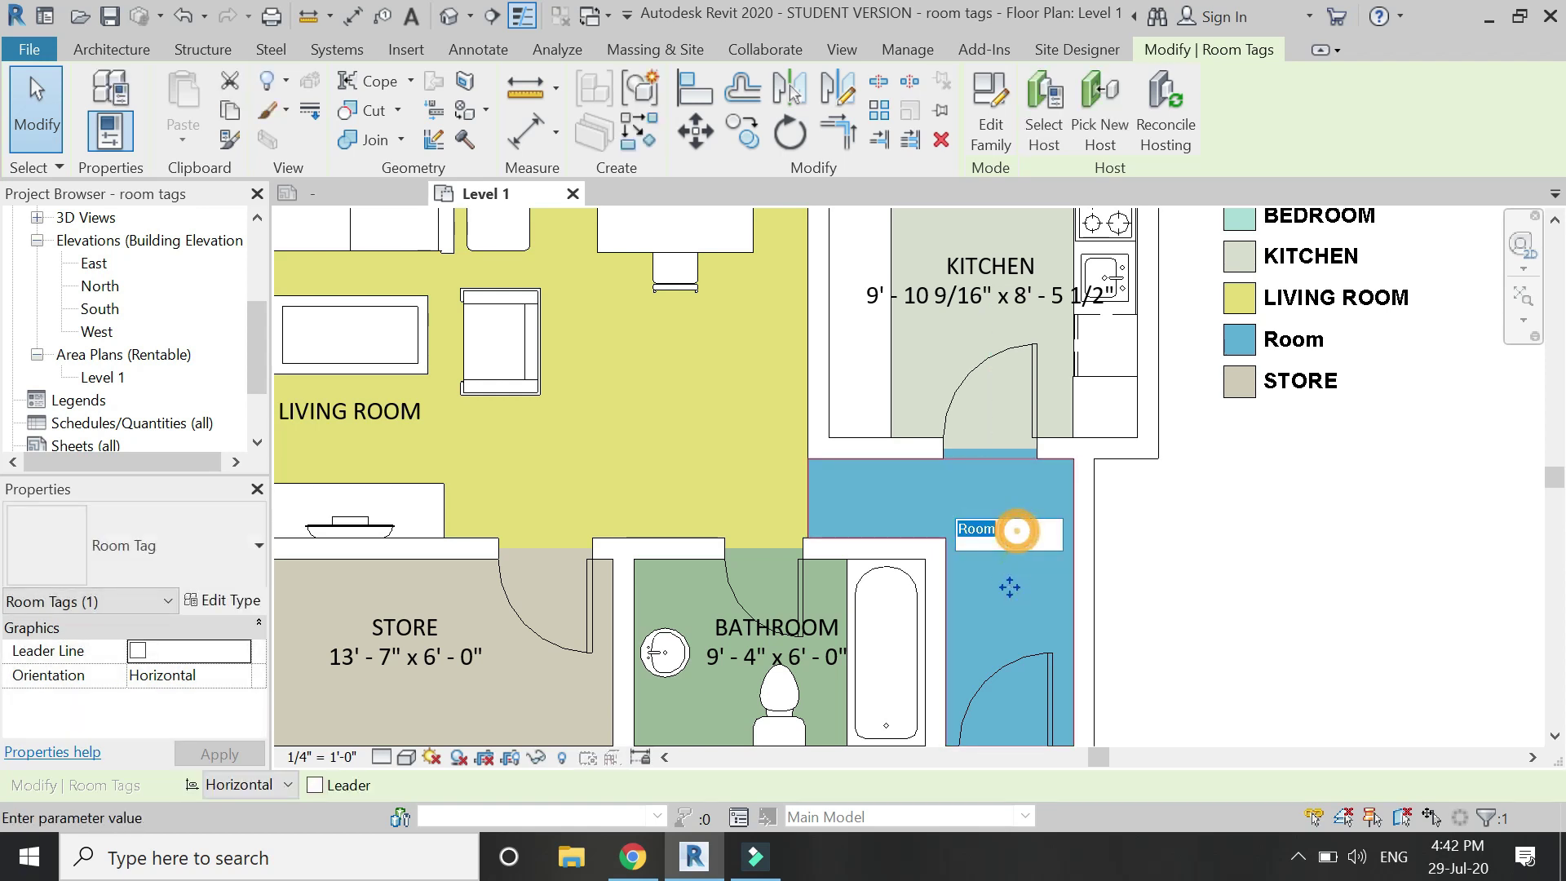
type("LO")
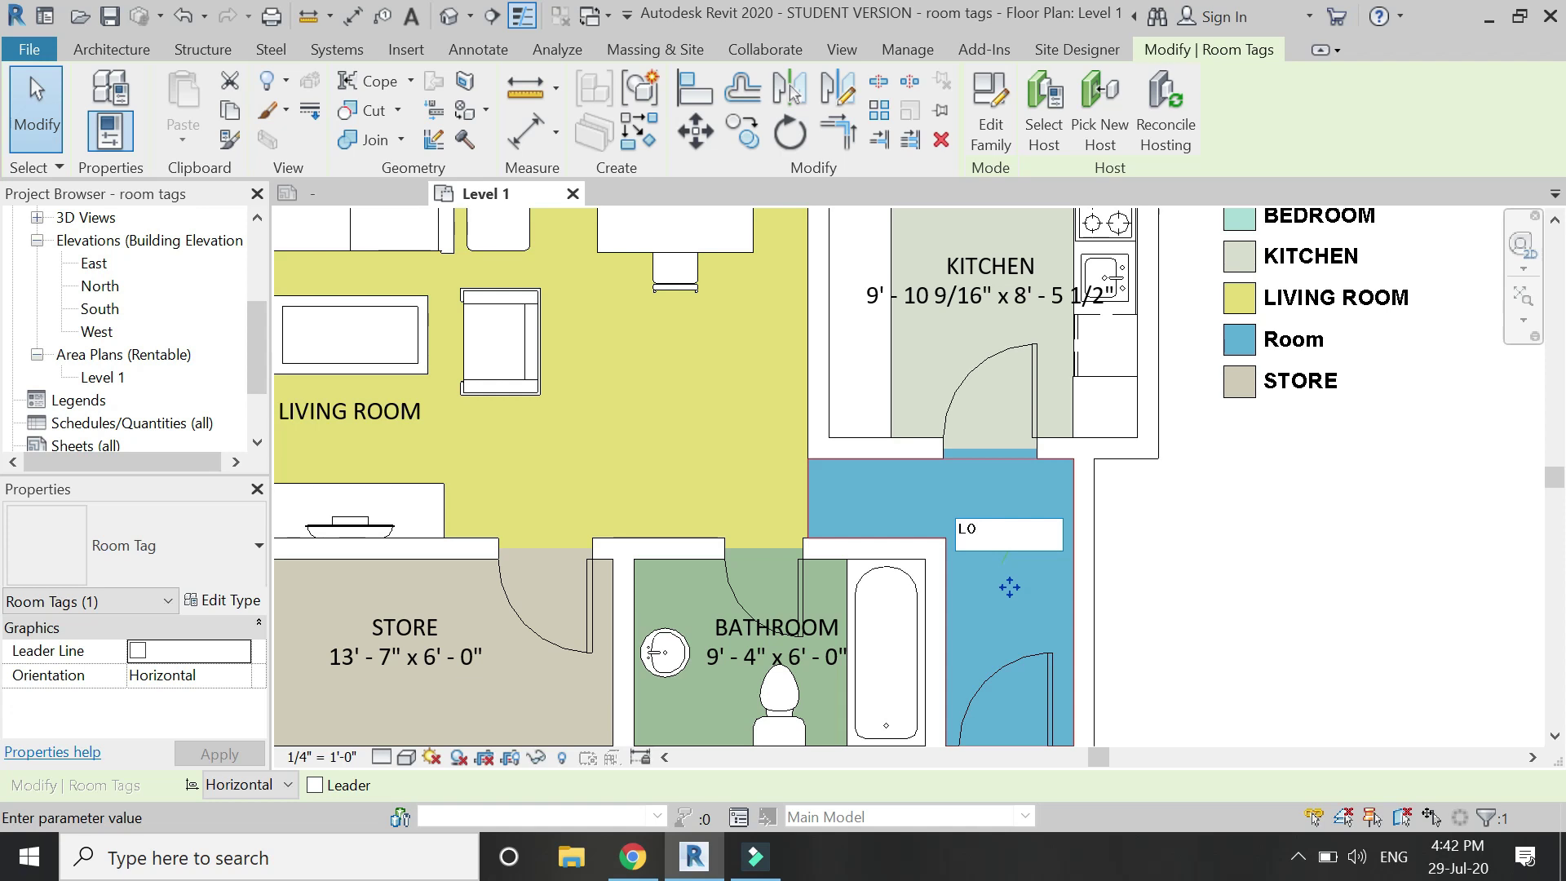
left_click(1196, 553)
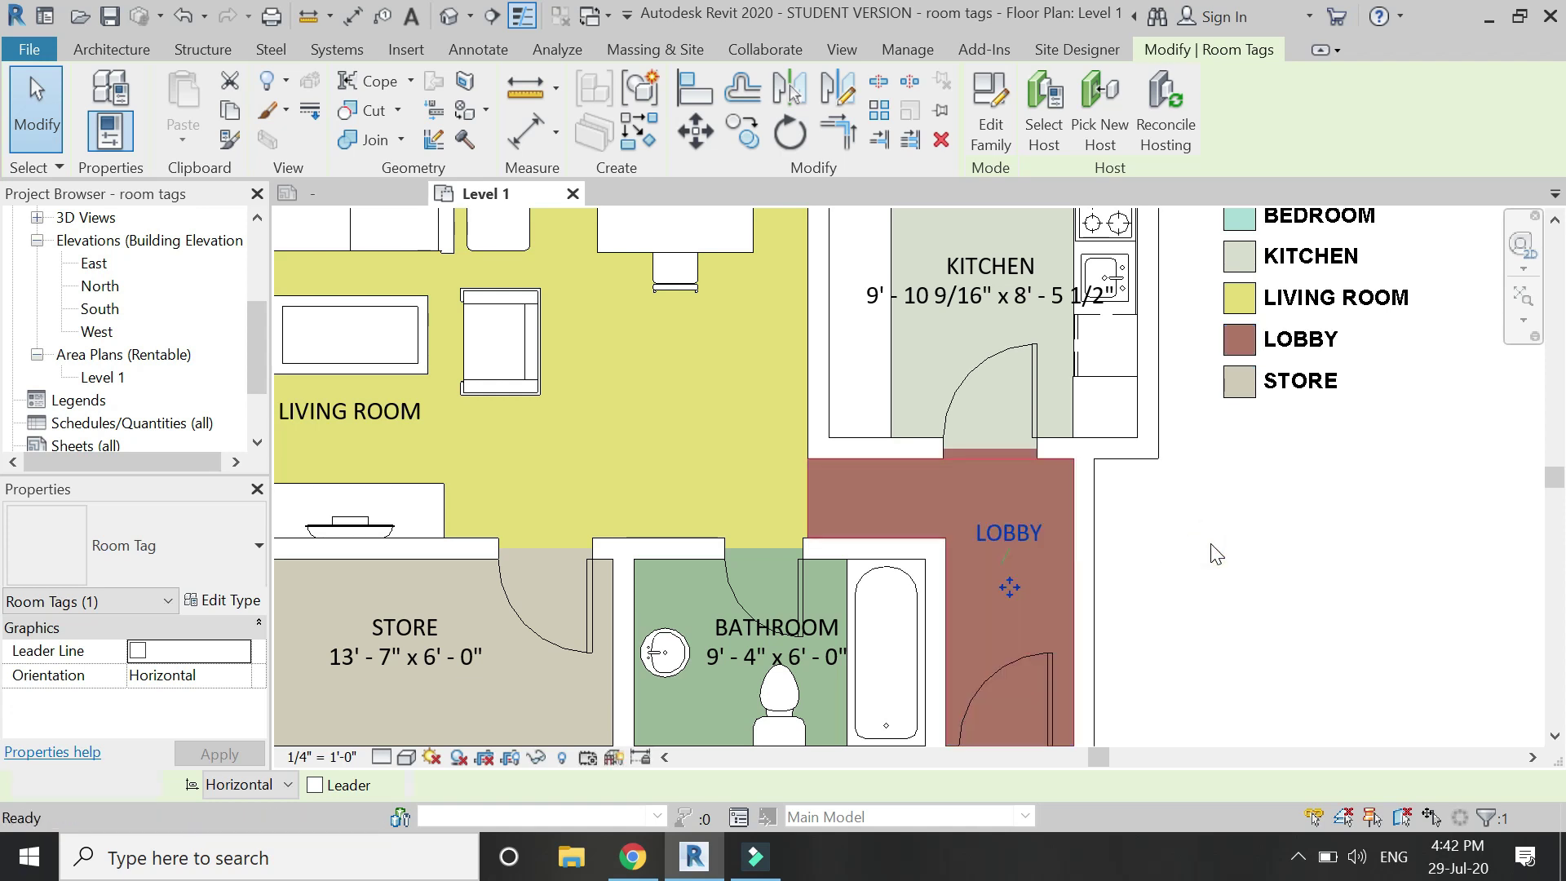
left_click(1209, 549)
scroll(1210, 550, "down", 1)
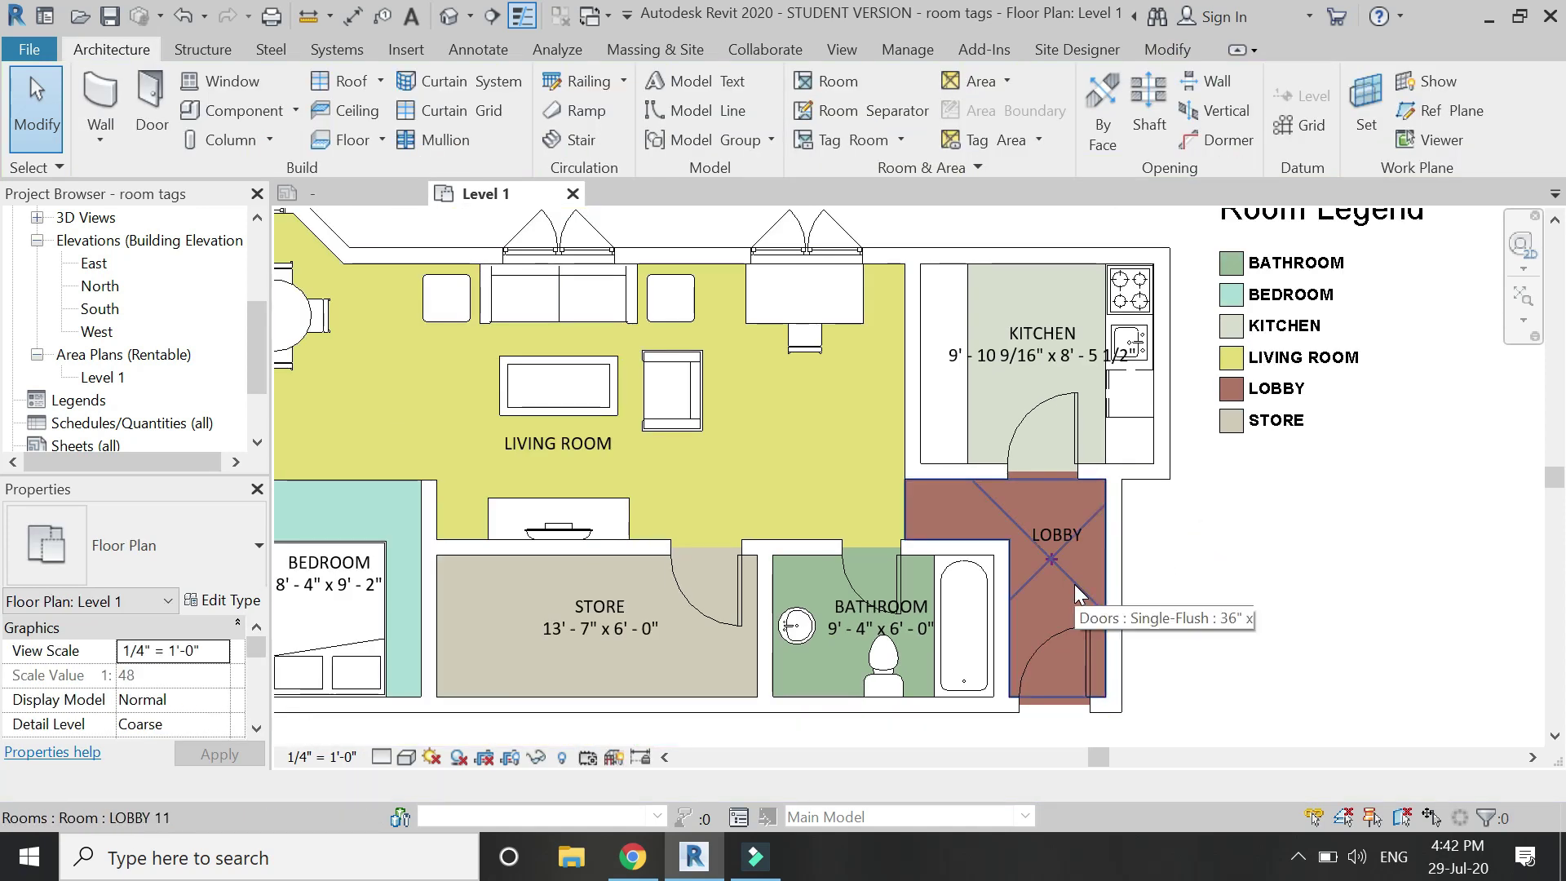
scroll(1194, 676, "down", 1)
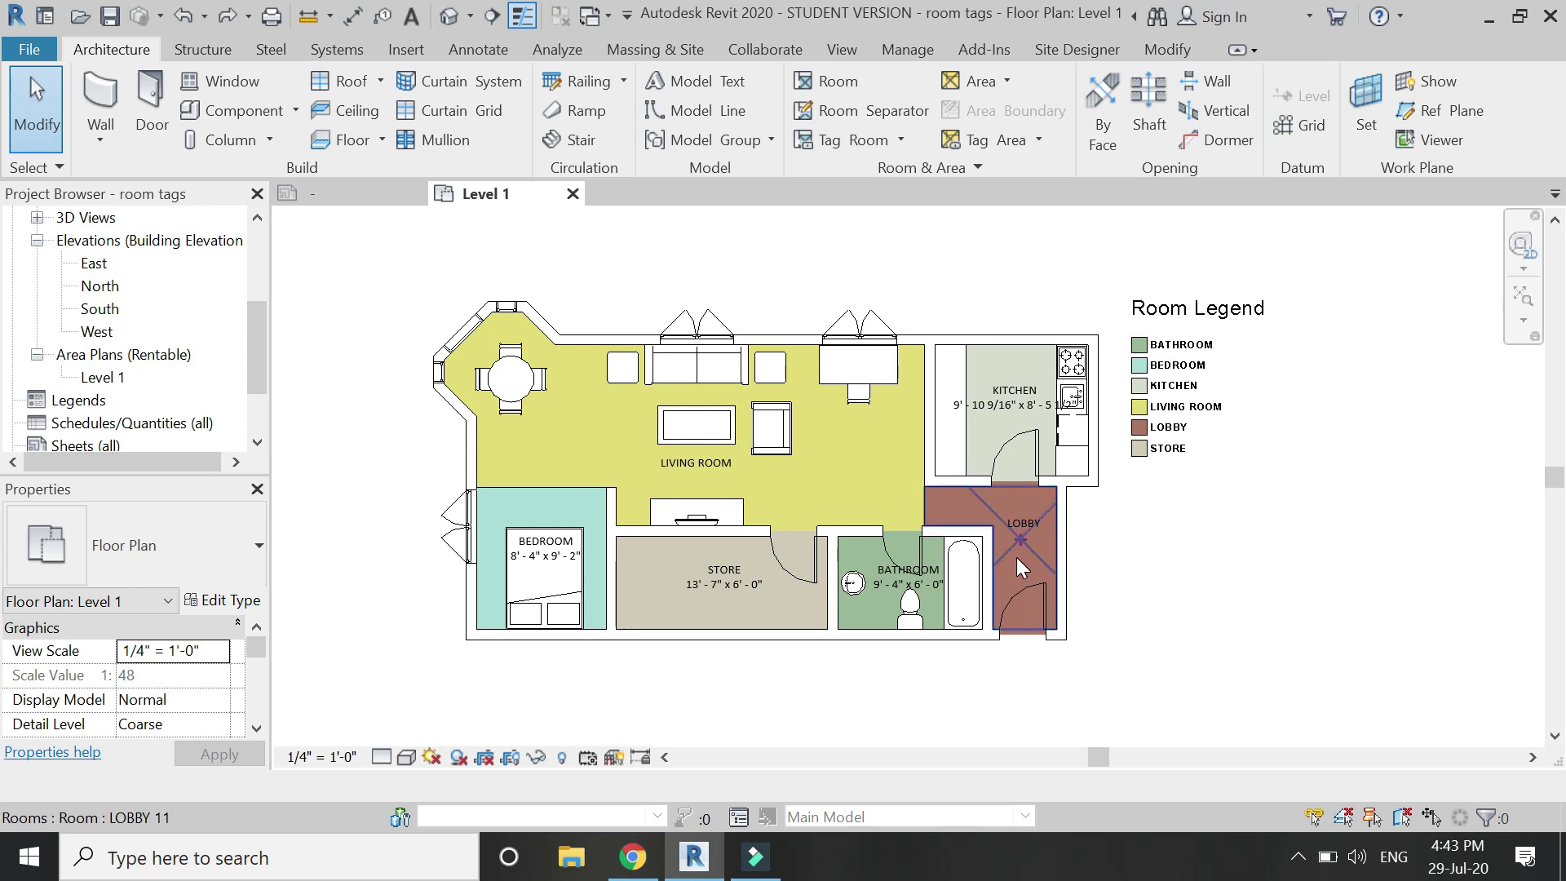
Edit the Room Legend's color scheme and lighten the LOBBY fill color to a pale reddish brown.
left_click(1150, 350)
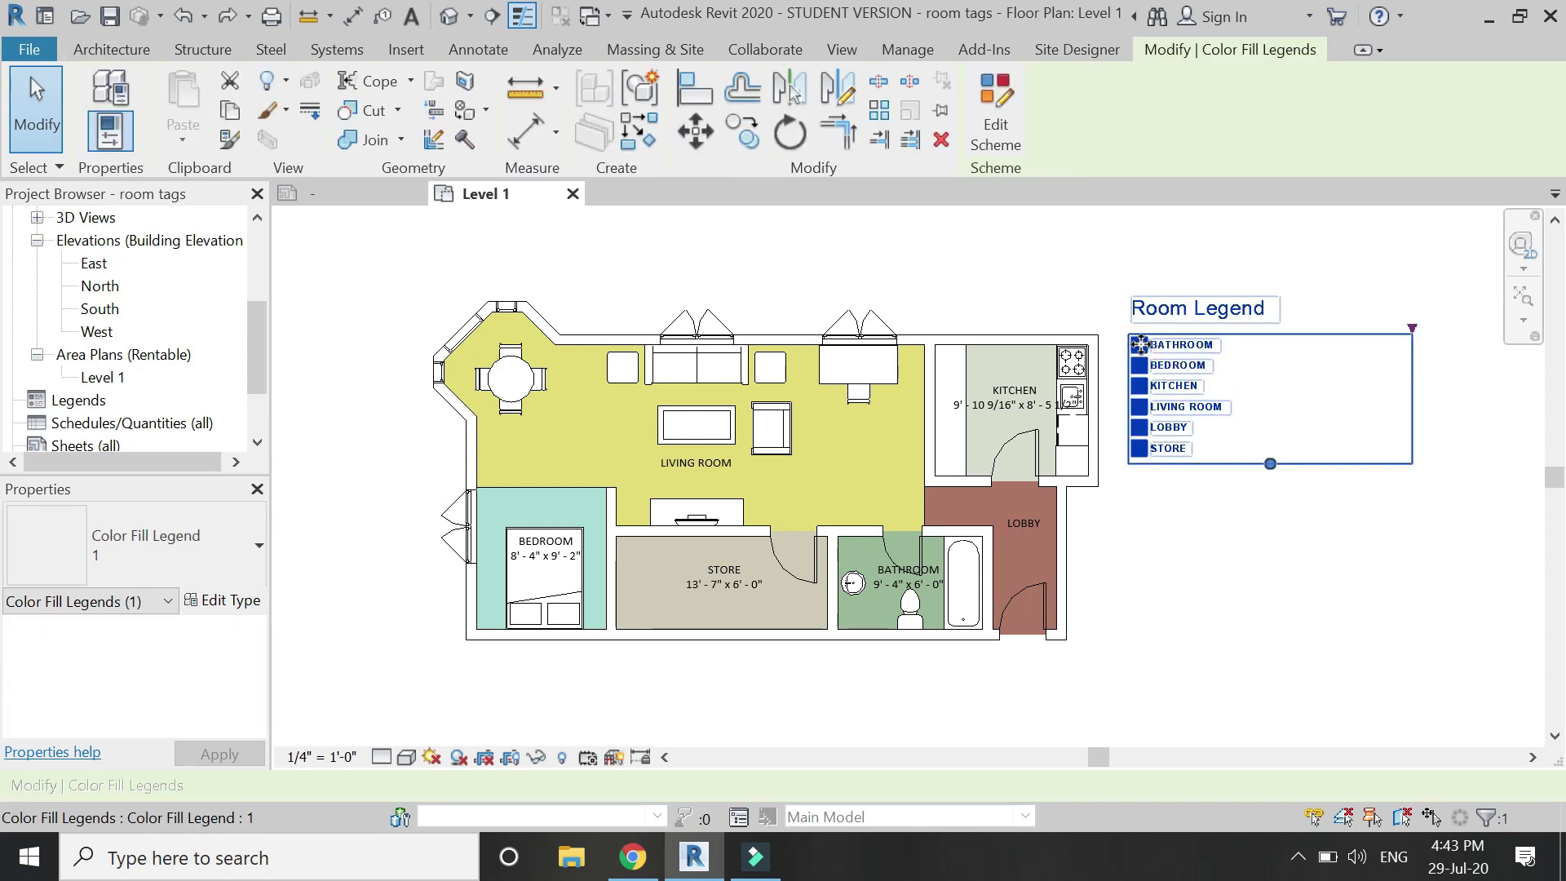
left_click(996, 113)
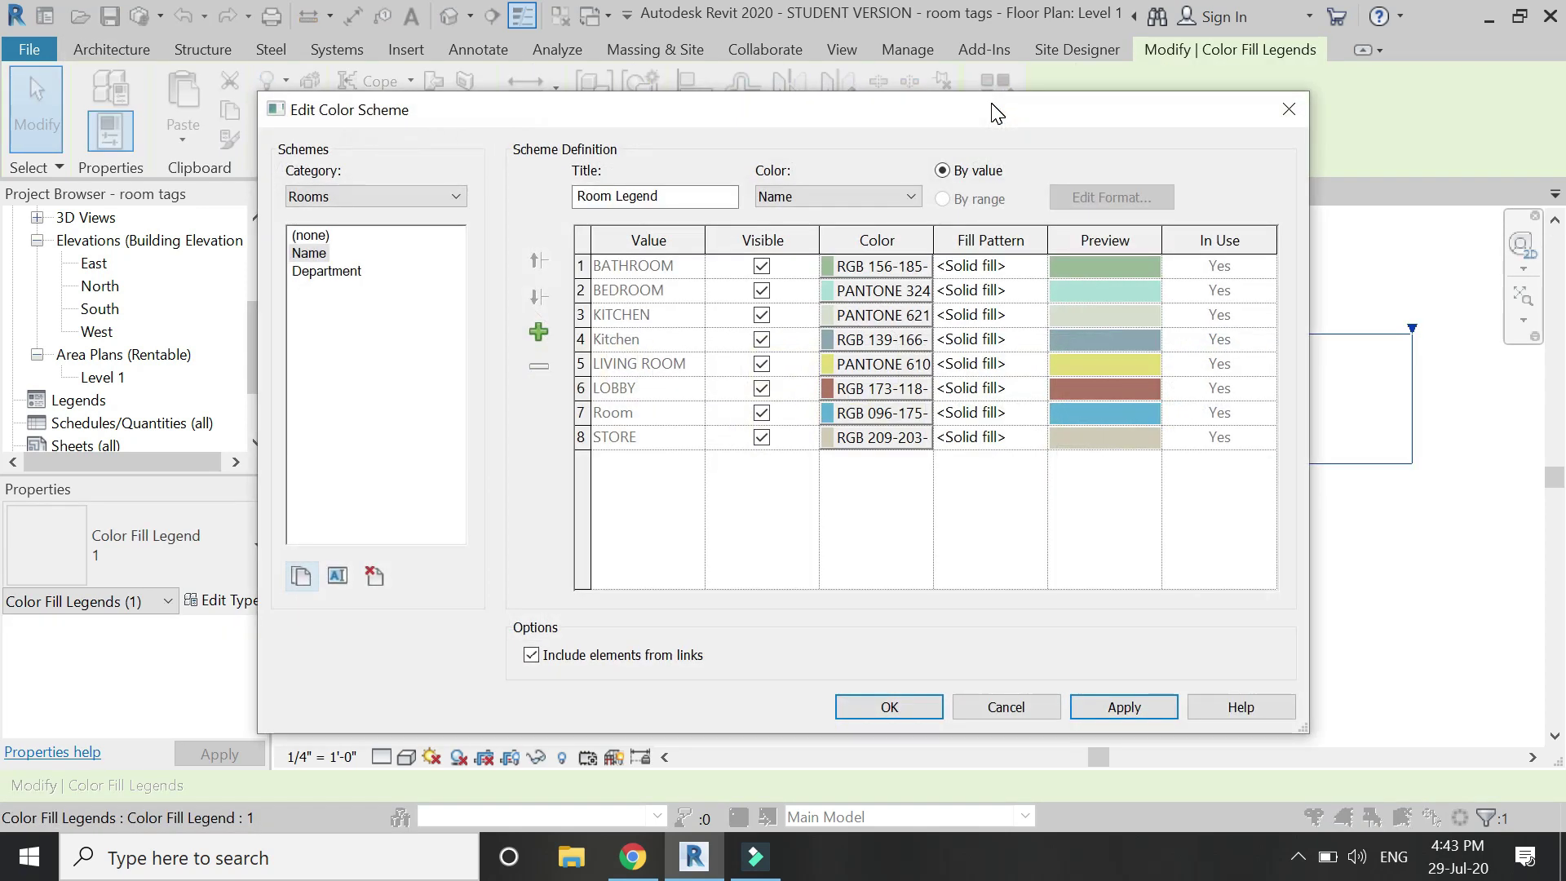
left_click_drag(1117, 116, 917, 124)
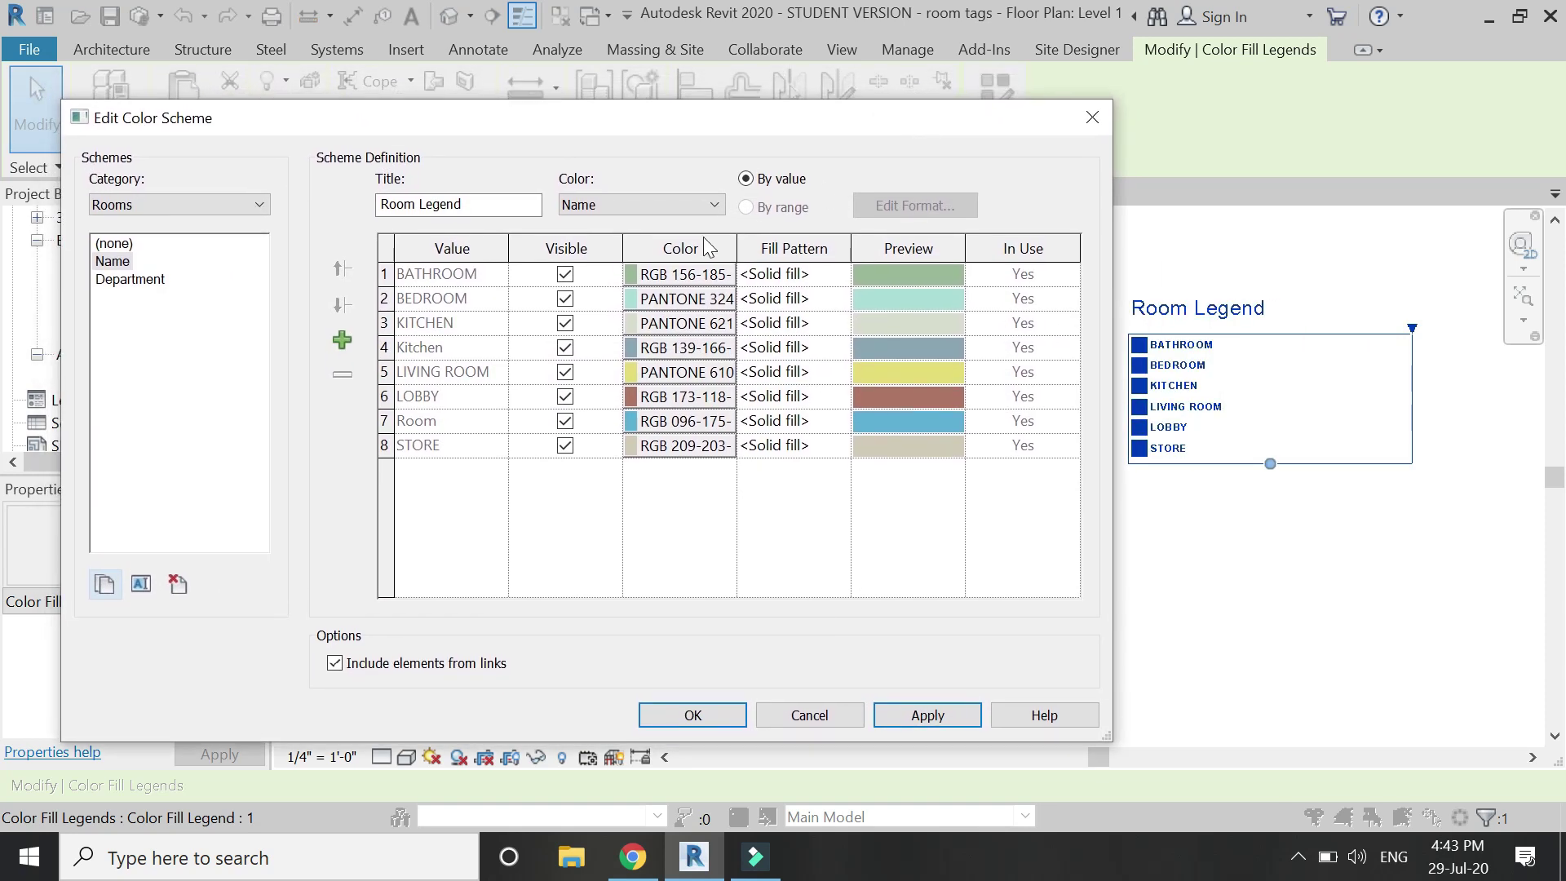
left_click(892, 282)
left_click(631, 397)
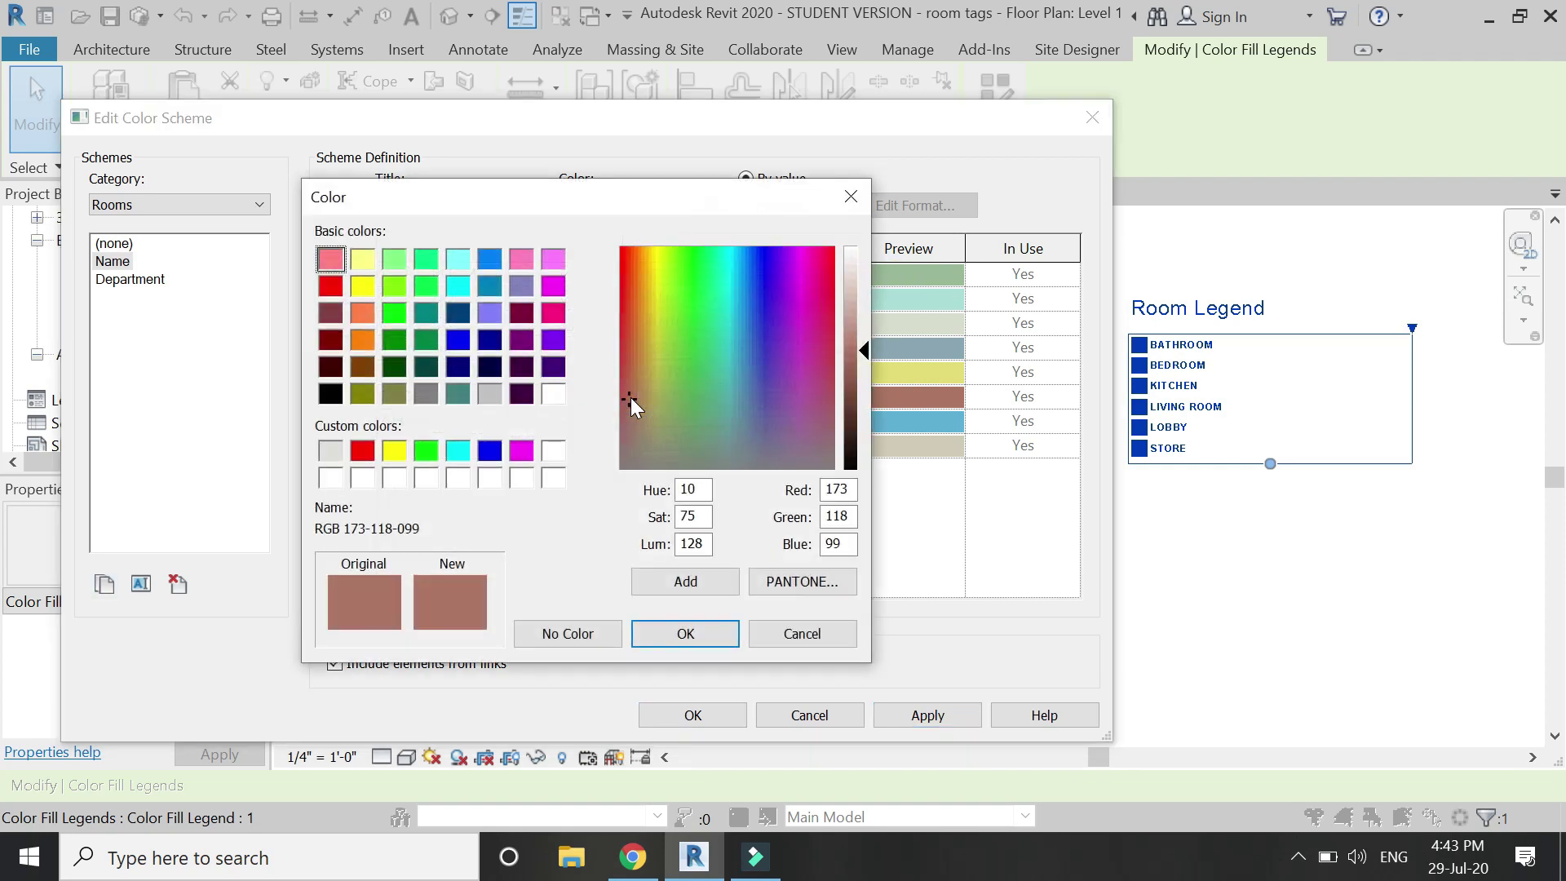
left_click_drag(863, 351, 868, 312)
left_click(699, 635)
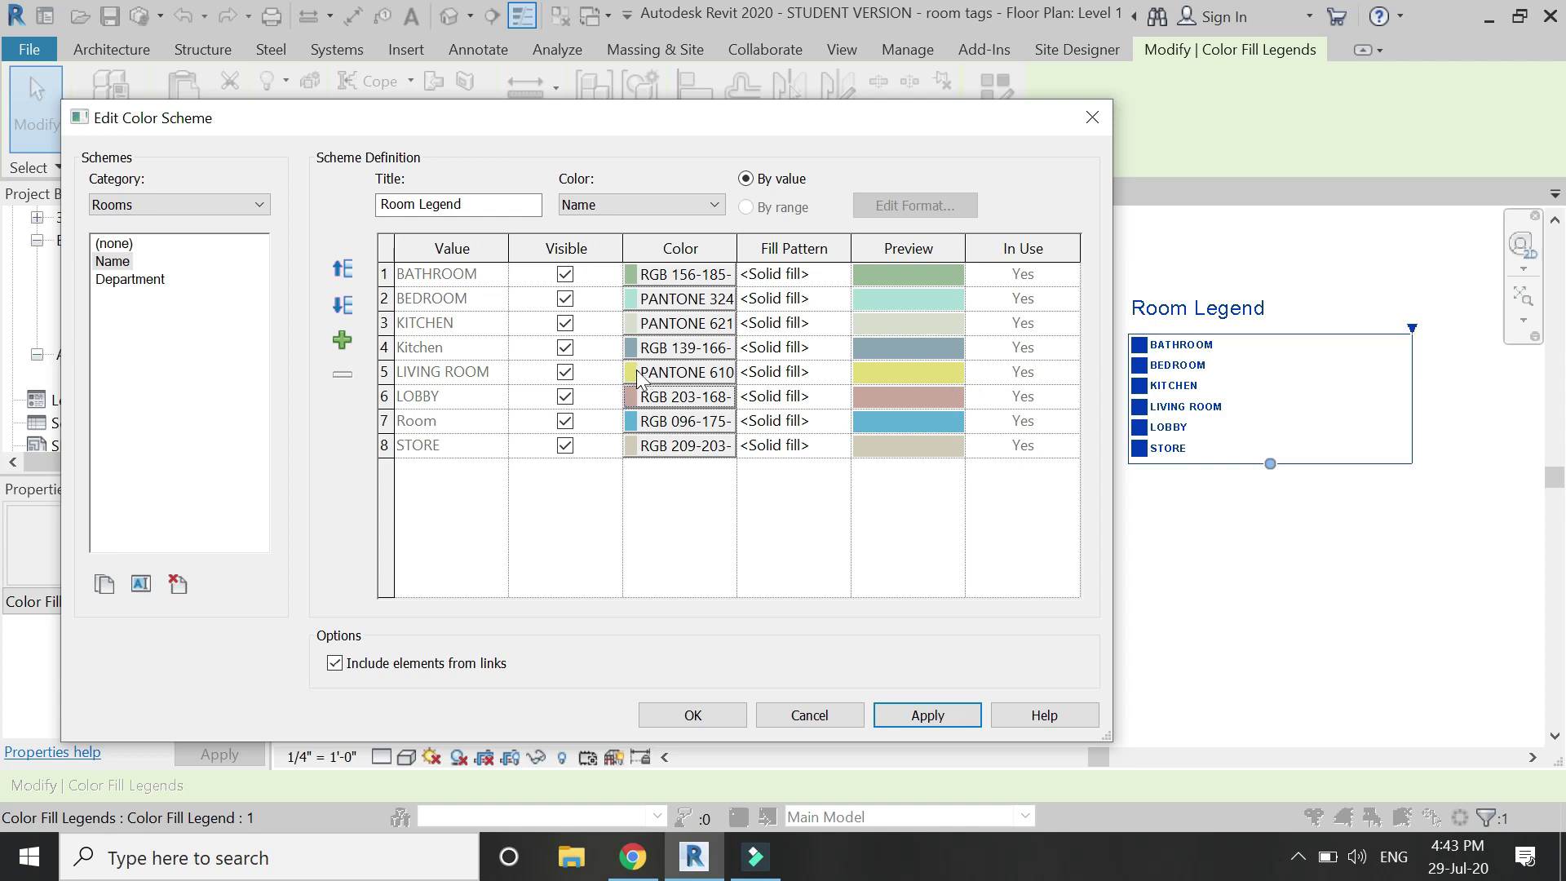
Lighten the LIVING ROOM fill color to RGB 237-232-167 and the Room entry's color to a paler blue.
left_click(638, 375)
left_click_drag(868, 320, 869, 292)
left_click(685, 634)
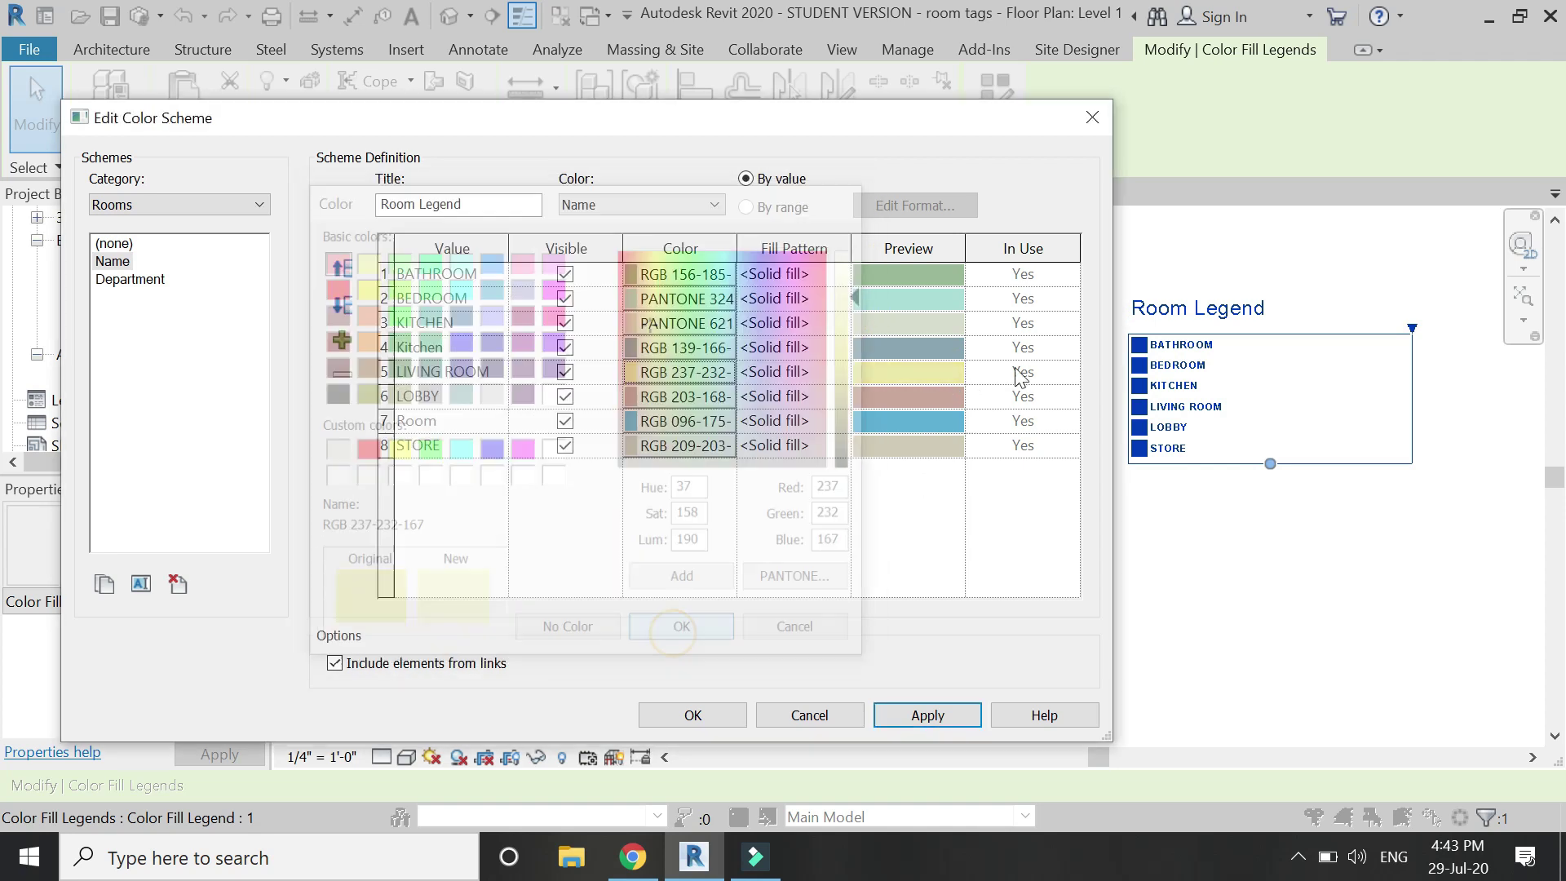
left_click(632, 421)
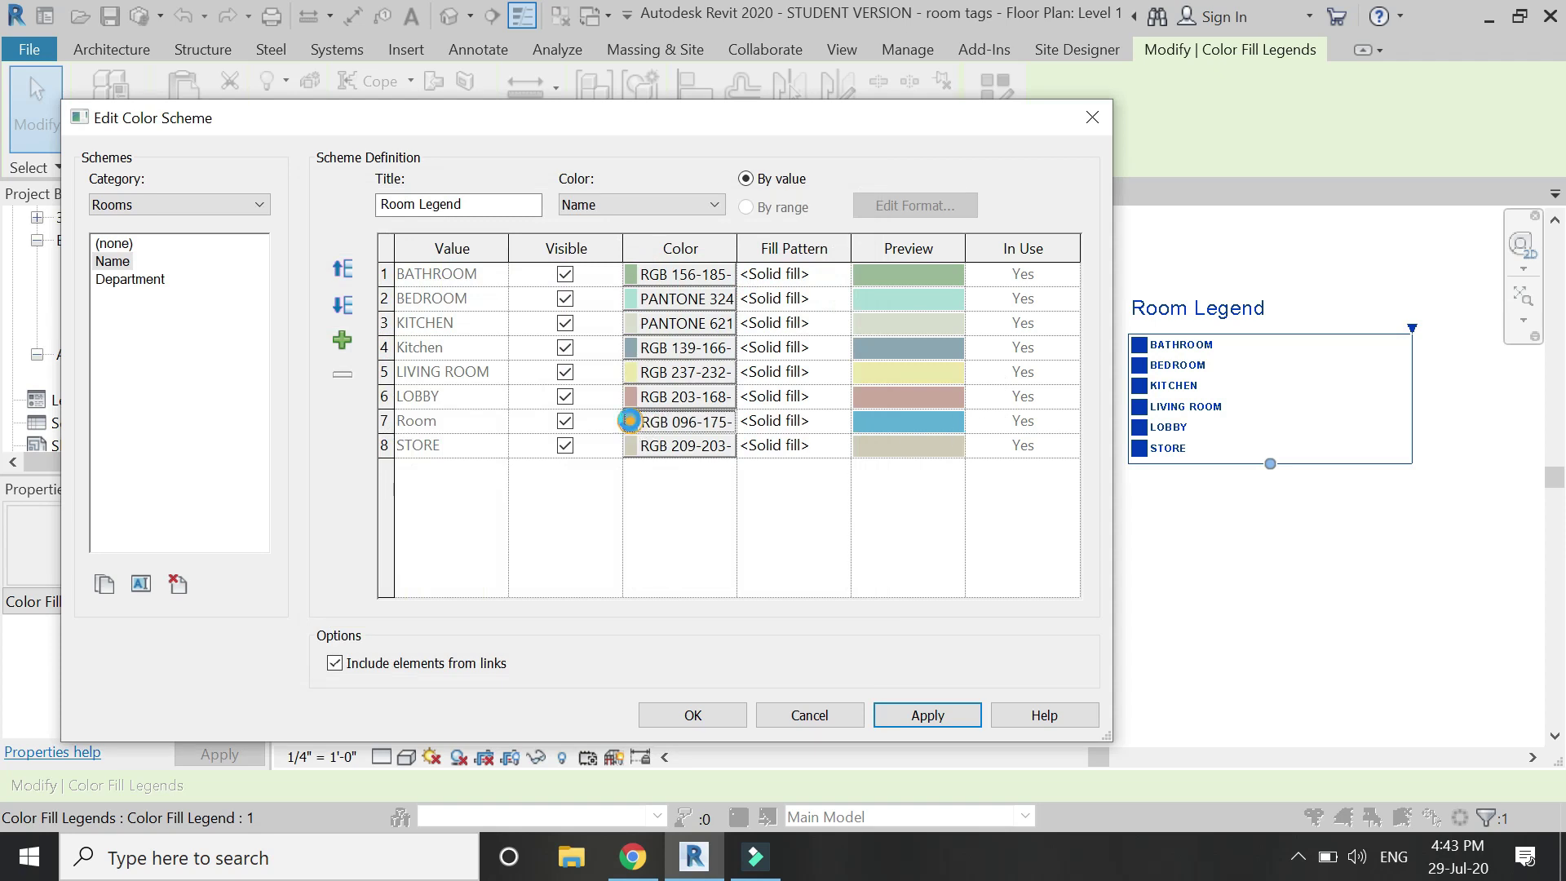
left_click_drag(866, 329, 866, 302)
left_click(685, 634)
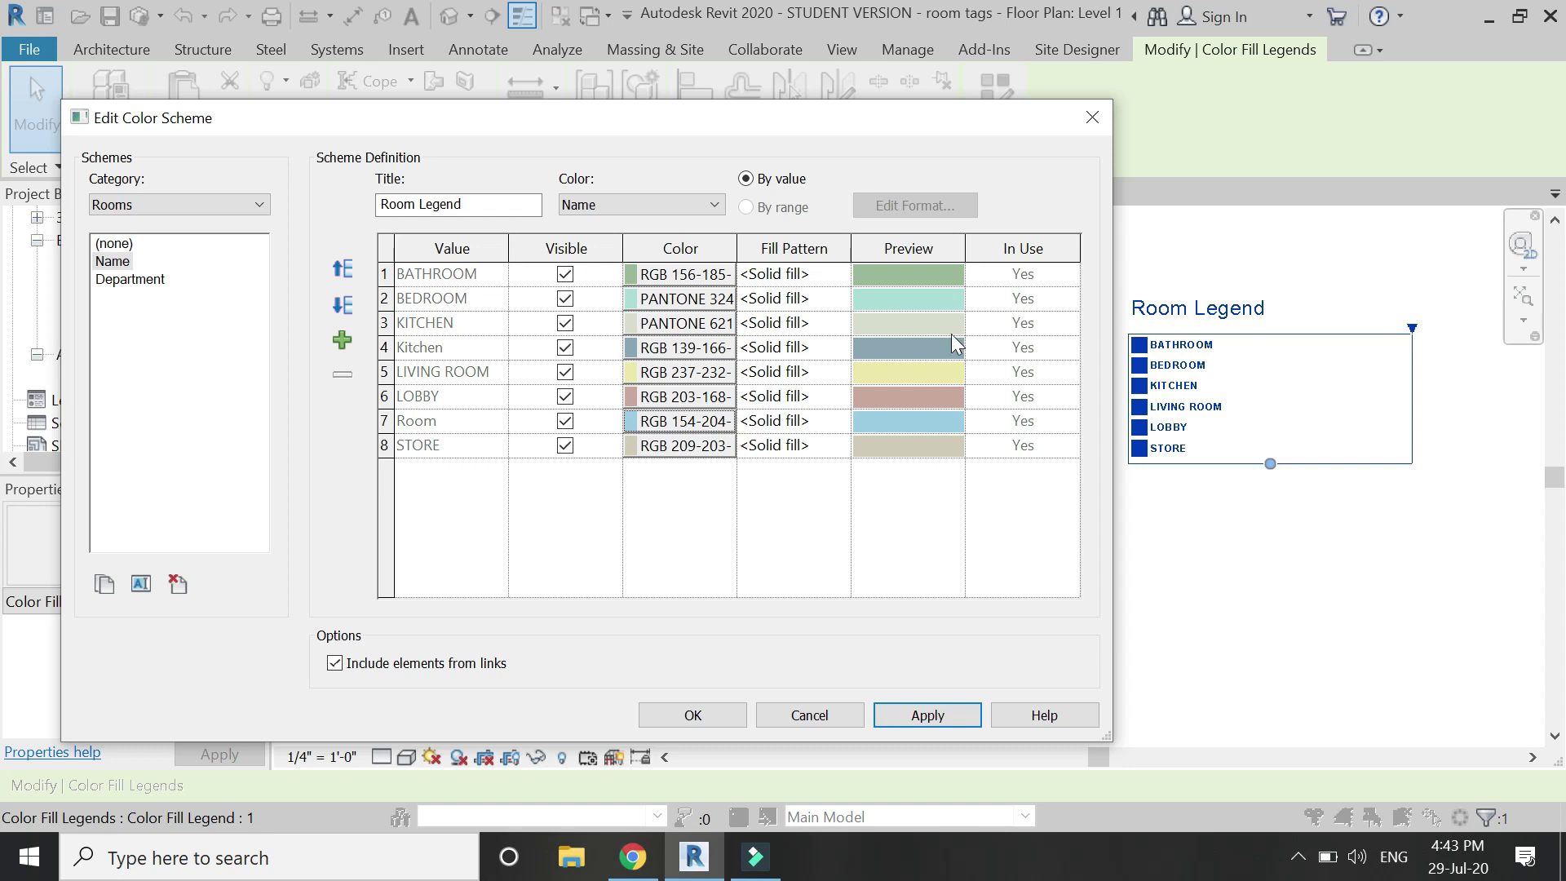
Set the BATHROOM fill color to light gray from the basic colors and lighten the BEDROOM color slightly.
left_click(635, 276)
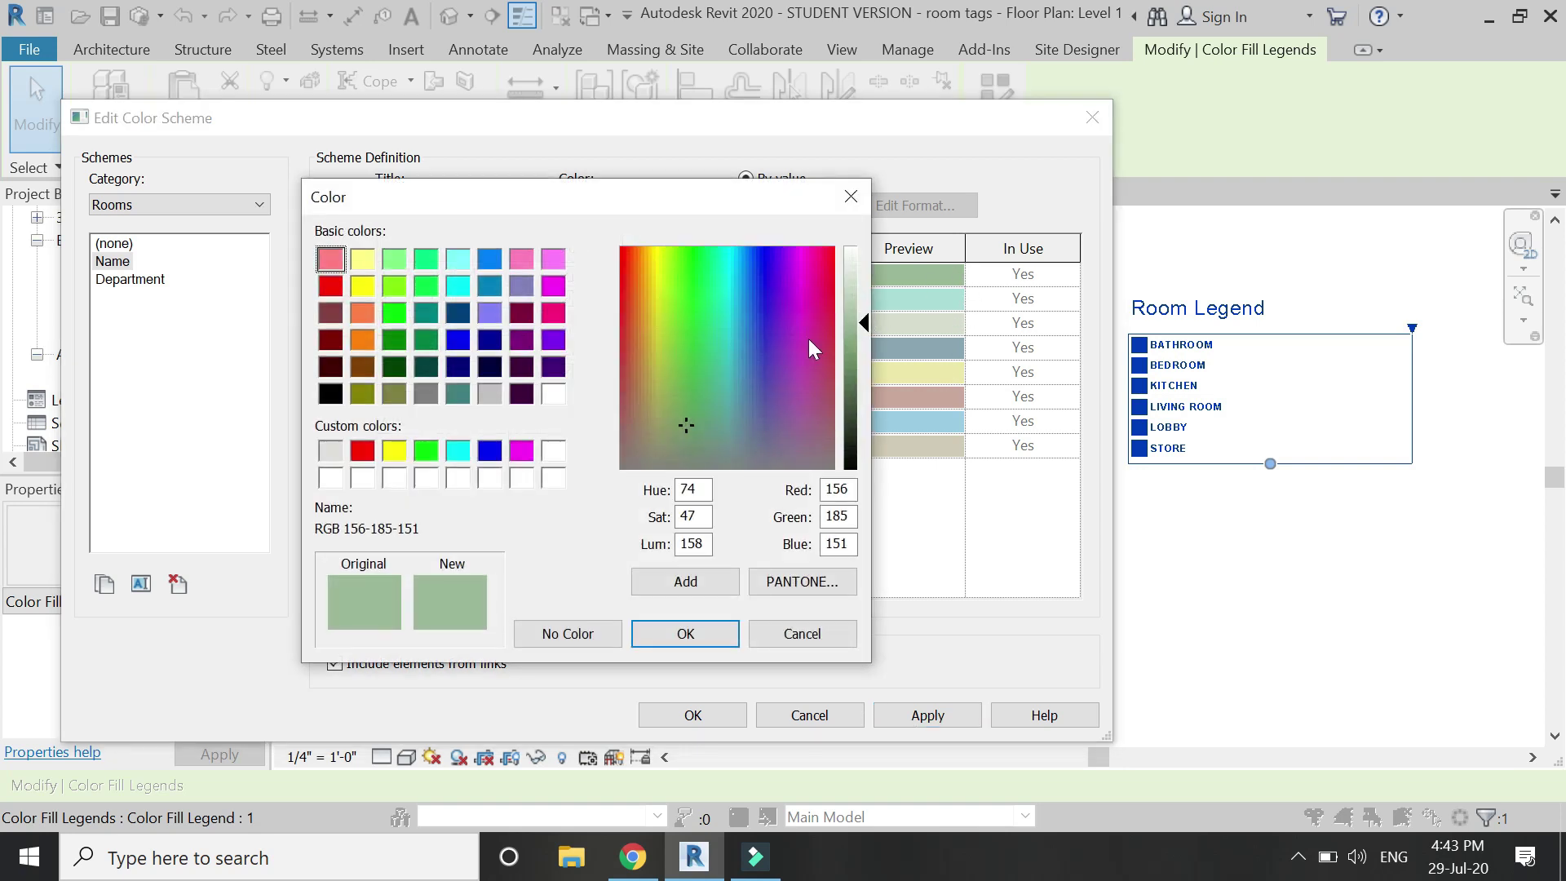
left_click(489, 395)
left_click(685, 634)
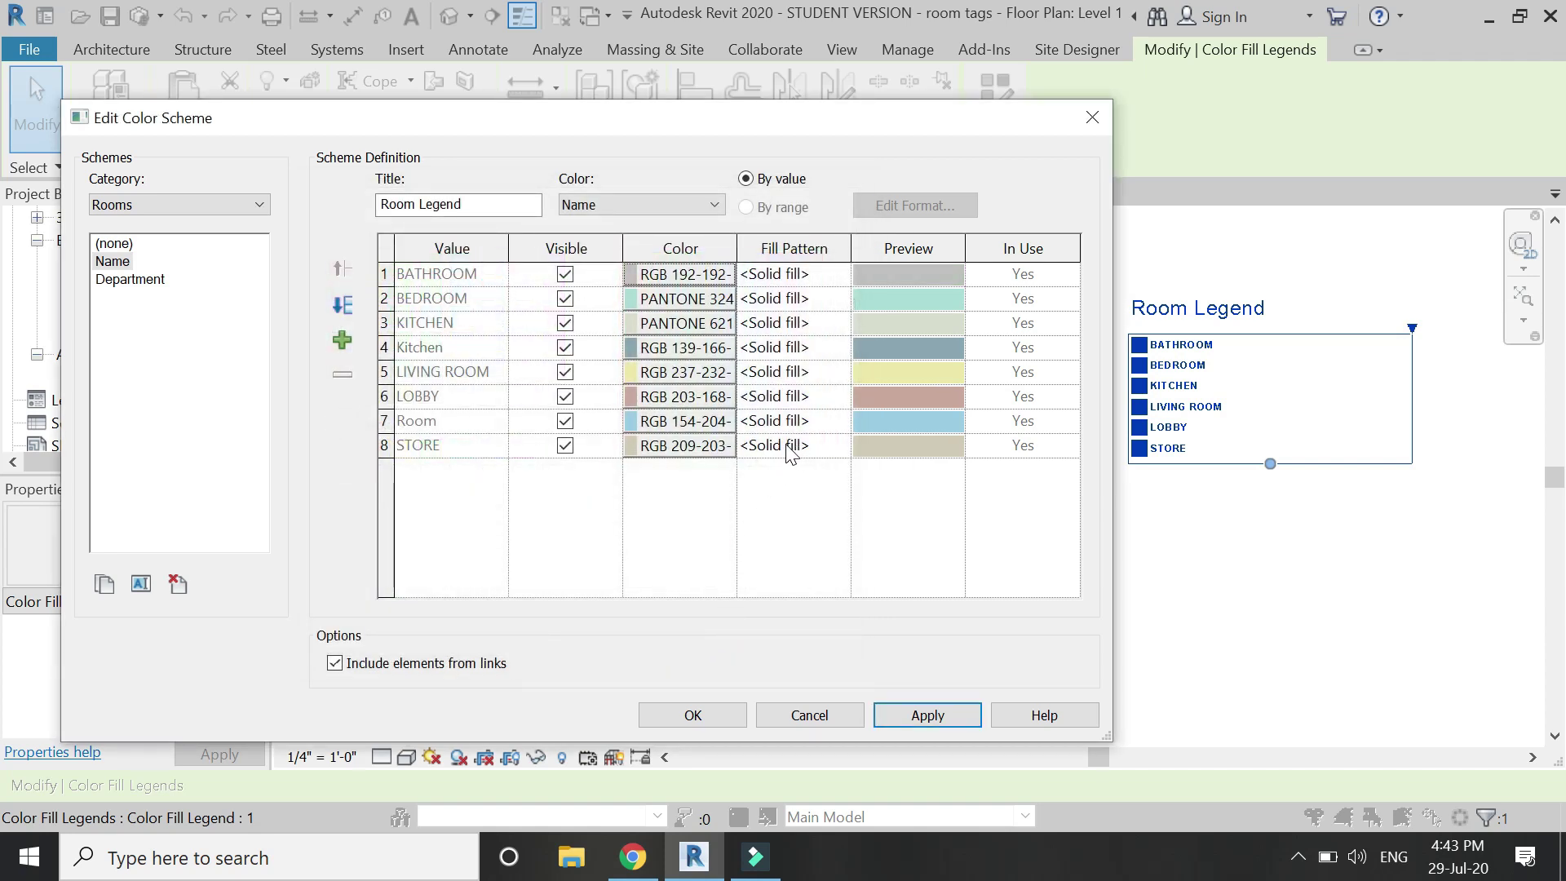
left_click(635, 307)
mouse_move(866, 294)
left_mouse_down()
mouse_move(869, 271)
mouse_move(865, 286)
left_mouse_up()
left_click(668, 634)
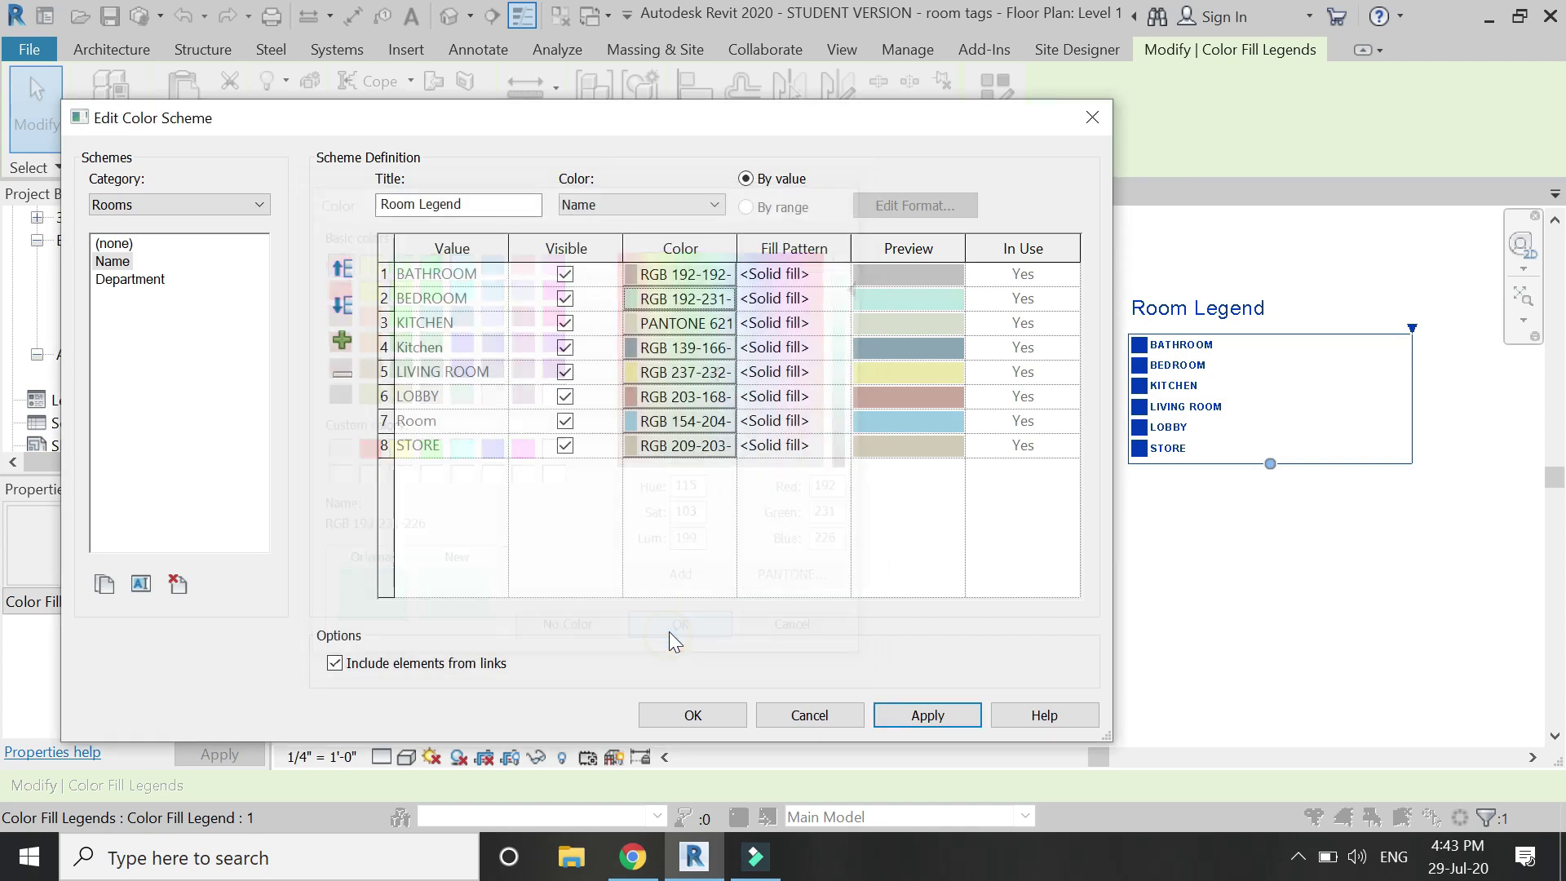
Confirm the edited room color scheme and deselect the Room Legend.
left_click(692, 714)
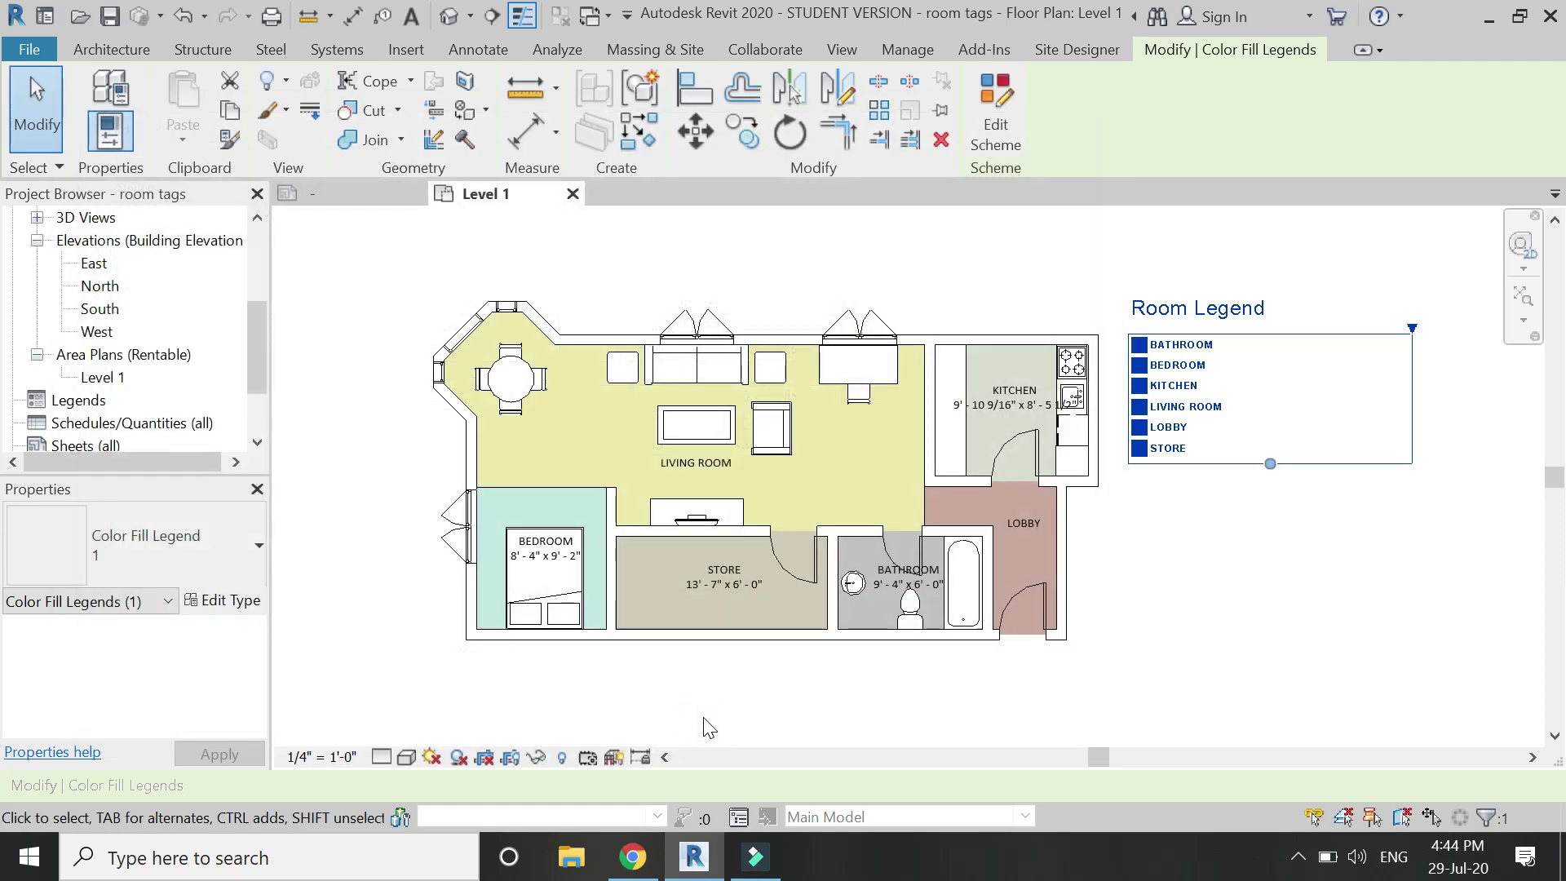
left_click(761, 704)
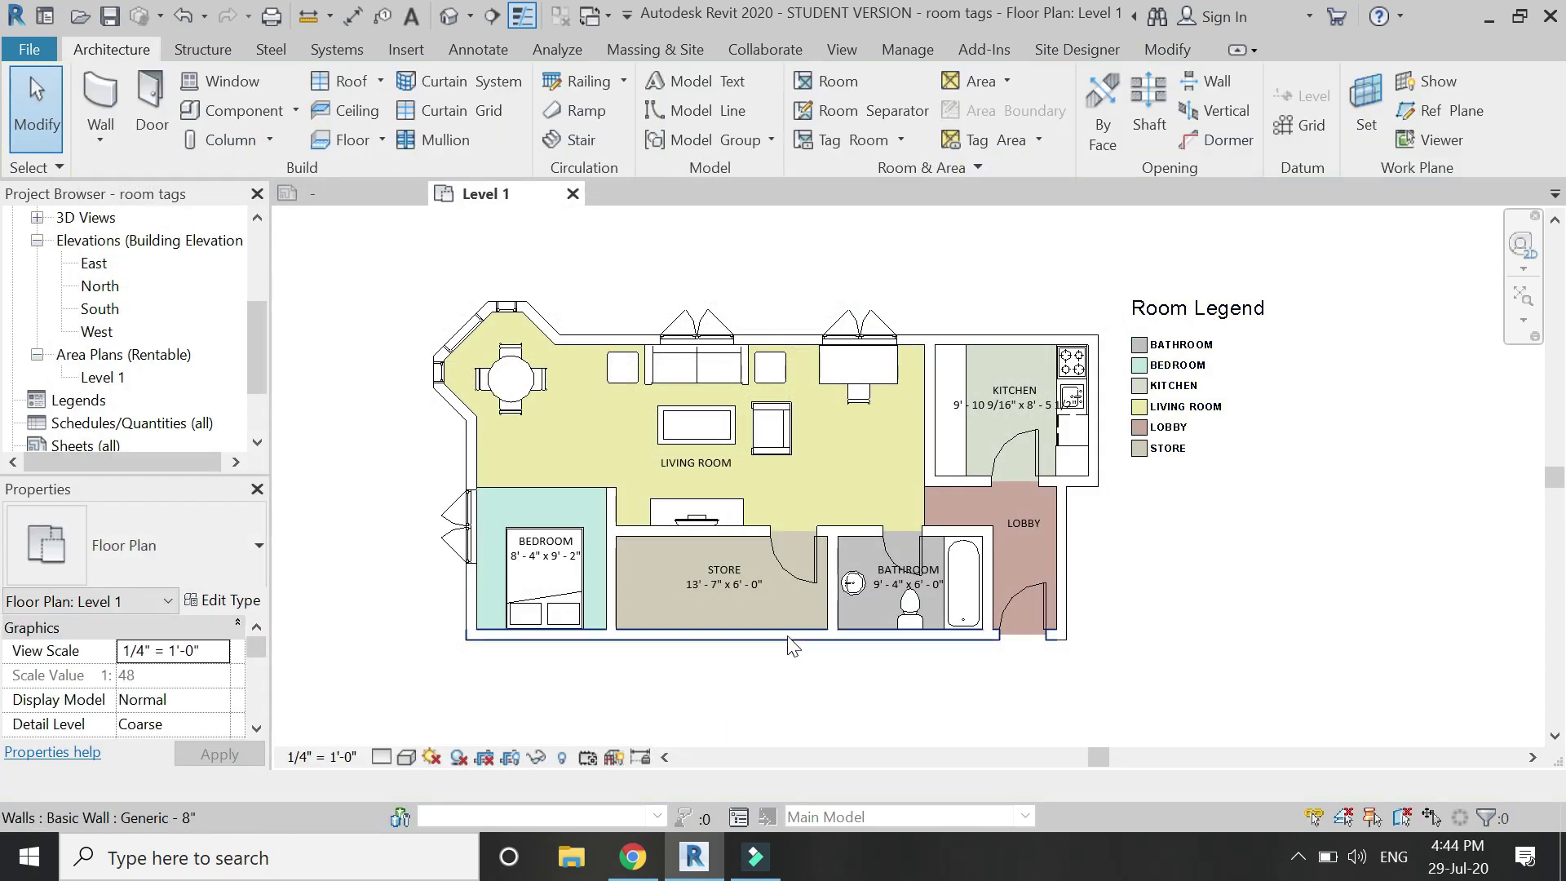
scroll(770, 600, "up", 1)
scroll(770, 594, "down", 1)
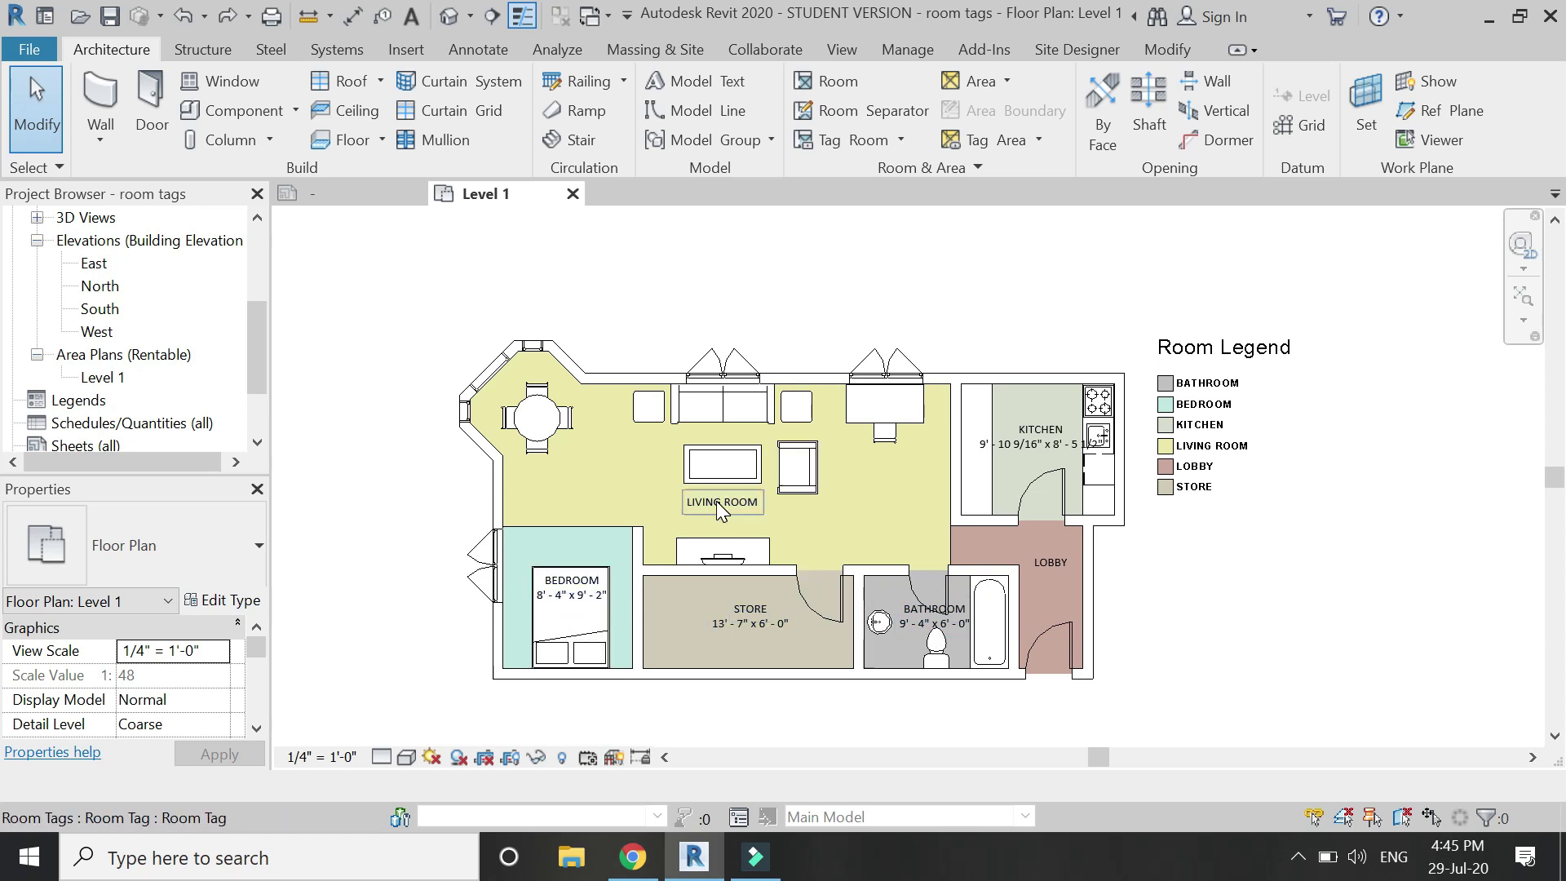
Change the LIVING ROOM tag's type to Room Tag With Area and deselect it.
scroll(623, 644, "up", 1)
scroll(748, 644, "up", 1)
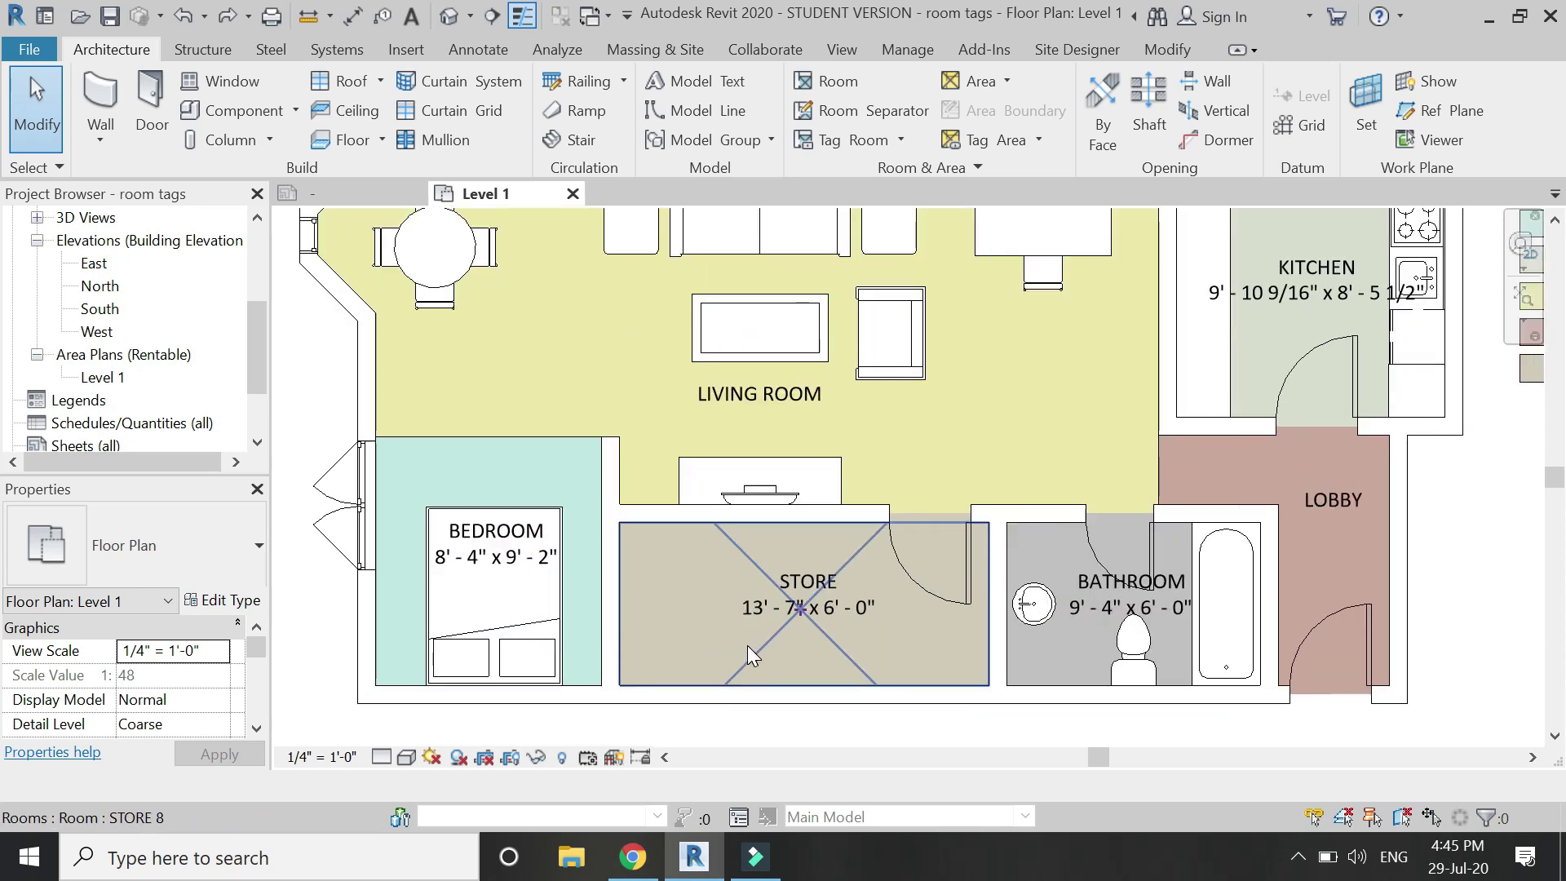
left_click(761, 395)
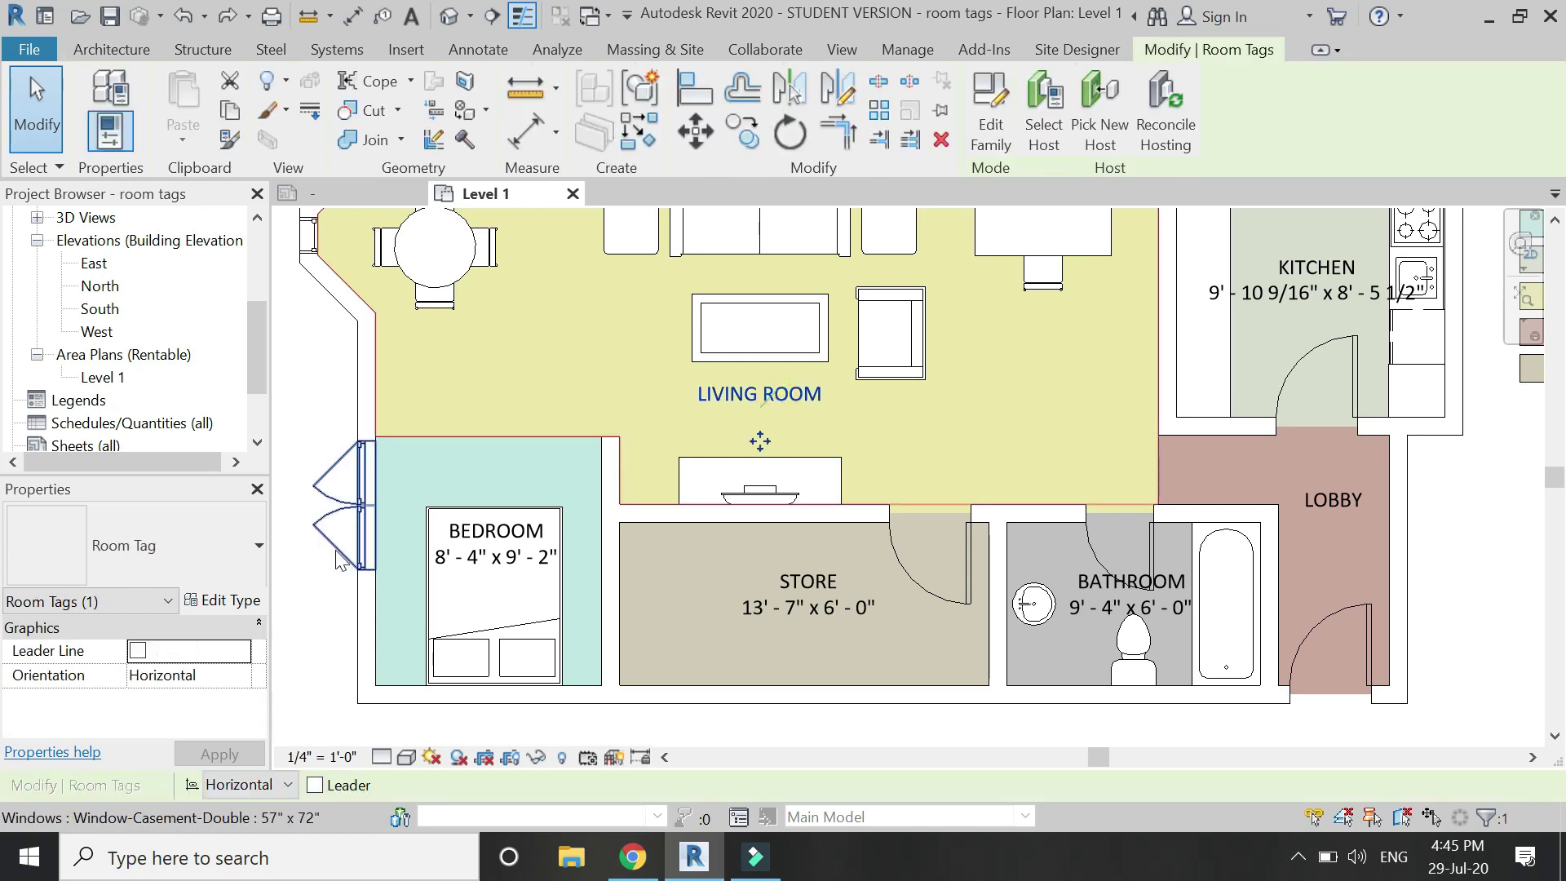
left_click(241, 562)
left_click(165, 199)
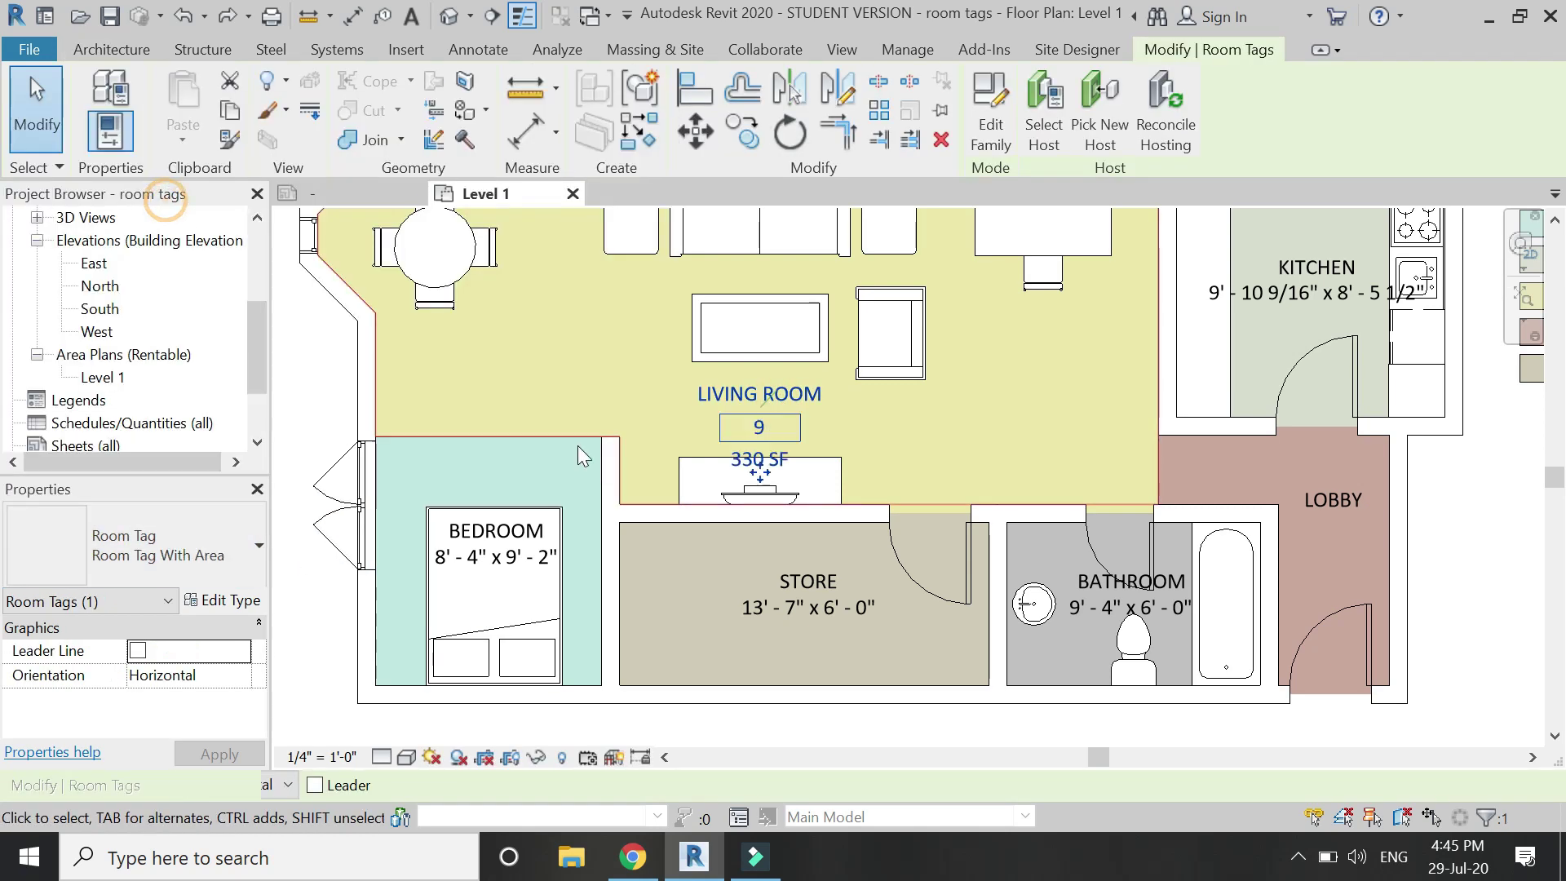
key("Escape")
scroll(770, 481, "up", 2)
scroll(758, 408, "down", 1)
scroll(756, 380, "up", 1)
Move the LIVING ROOM tag off the TV unit to the clear floor area below the armchair.
left_click(761, 369)
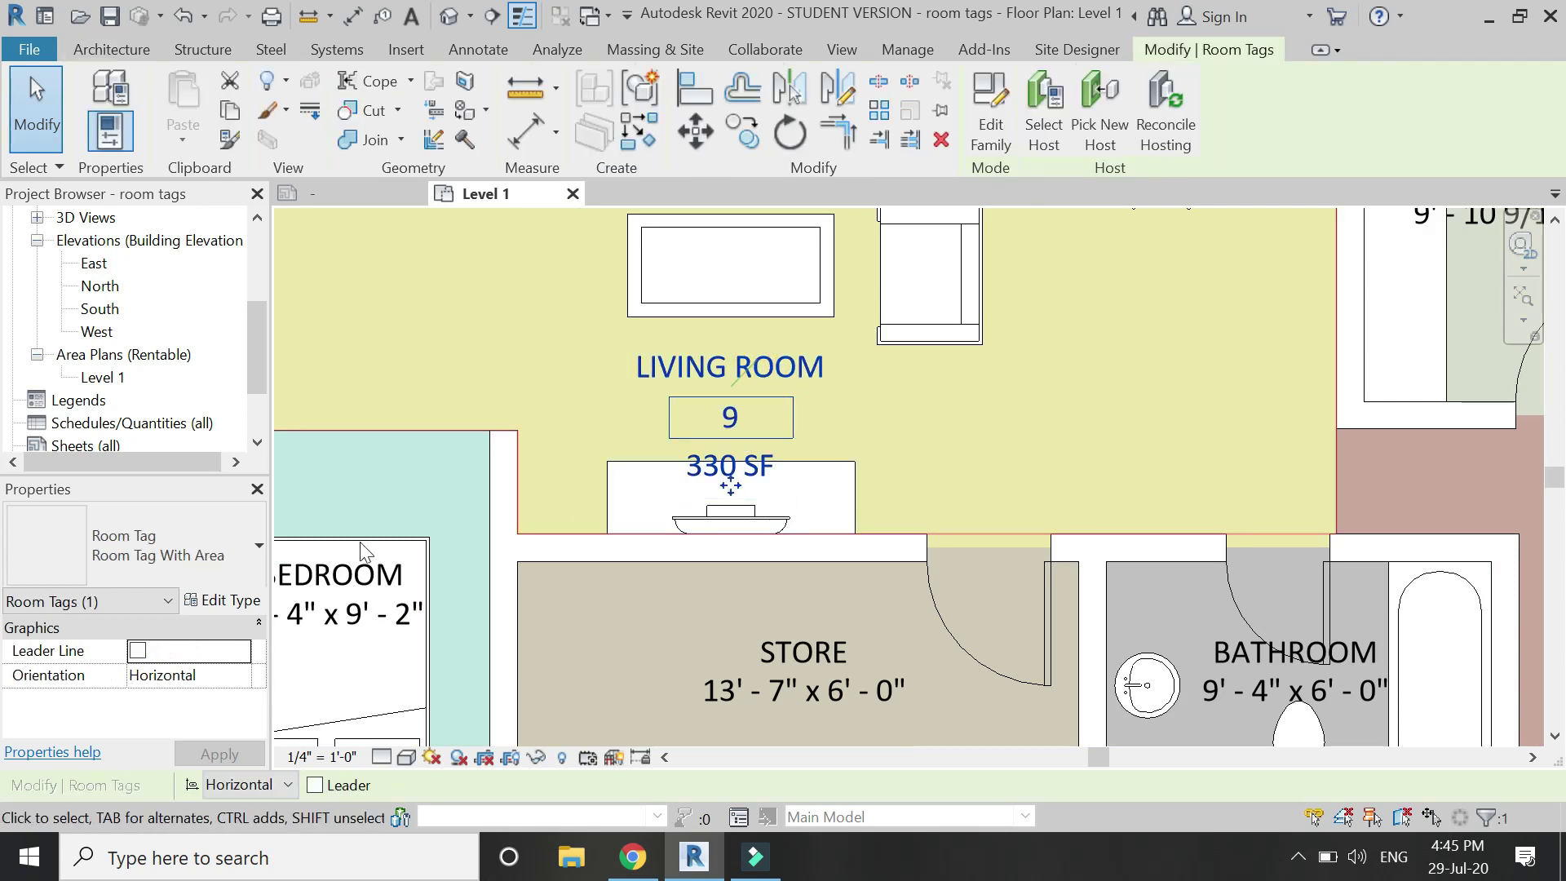
key("Escape")
left_click(731, 477)
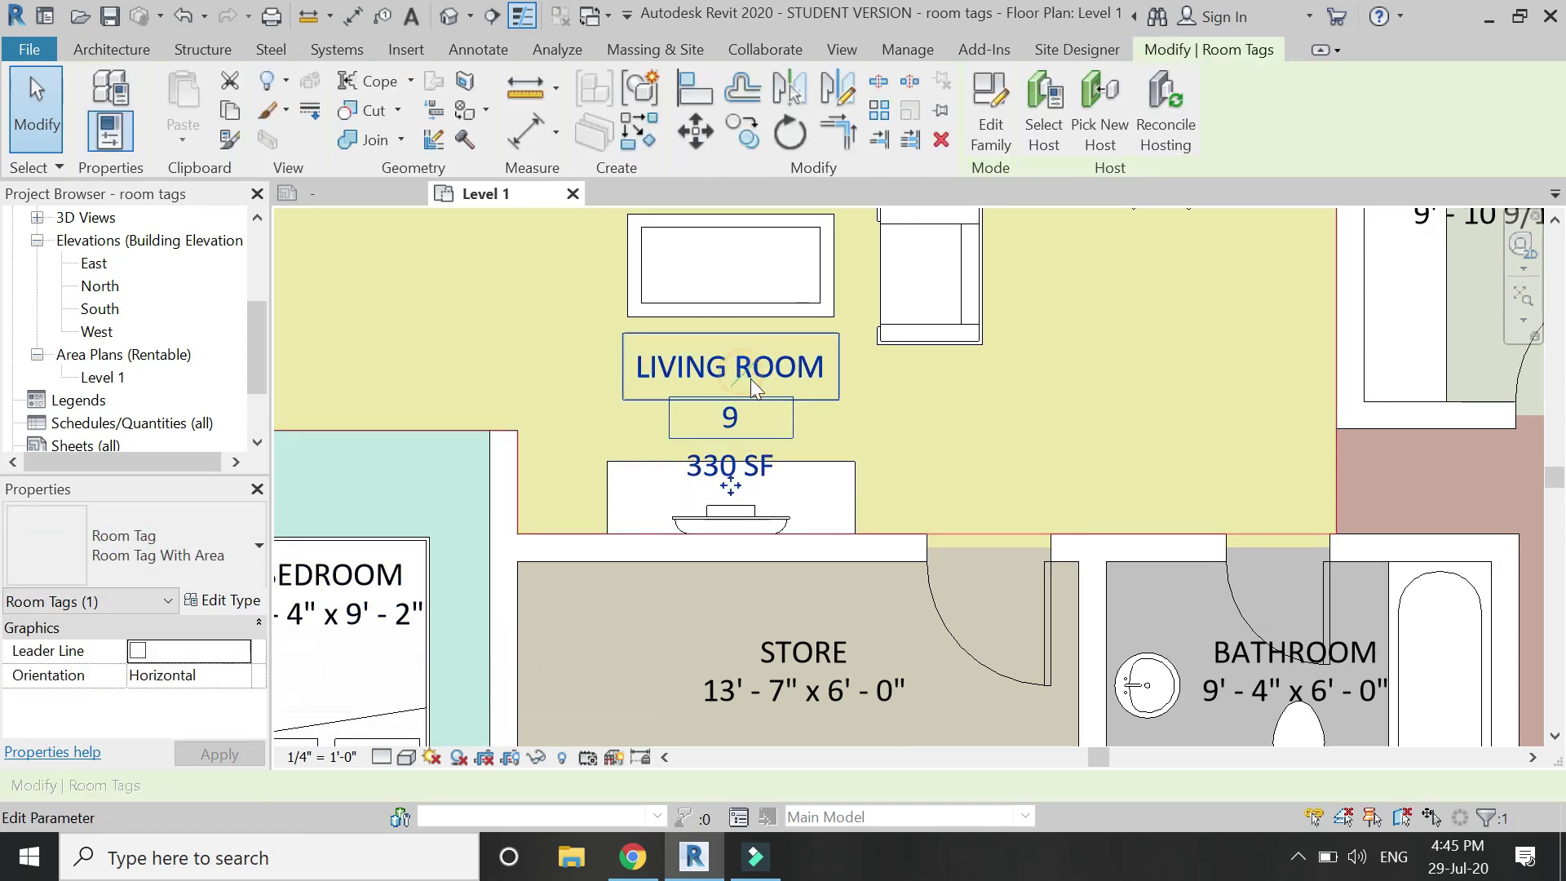
left_click_drag(1071, 434, 1065, 486)
key("Escape")
scroll(775, 432, "down", 3)
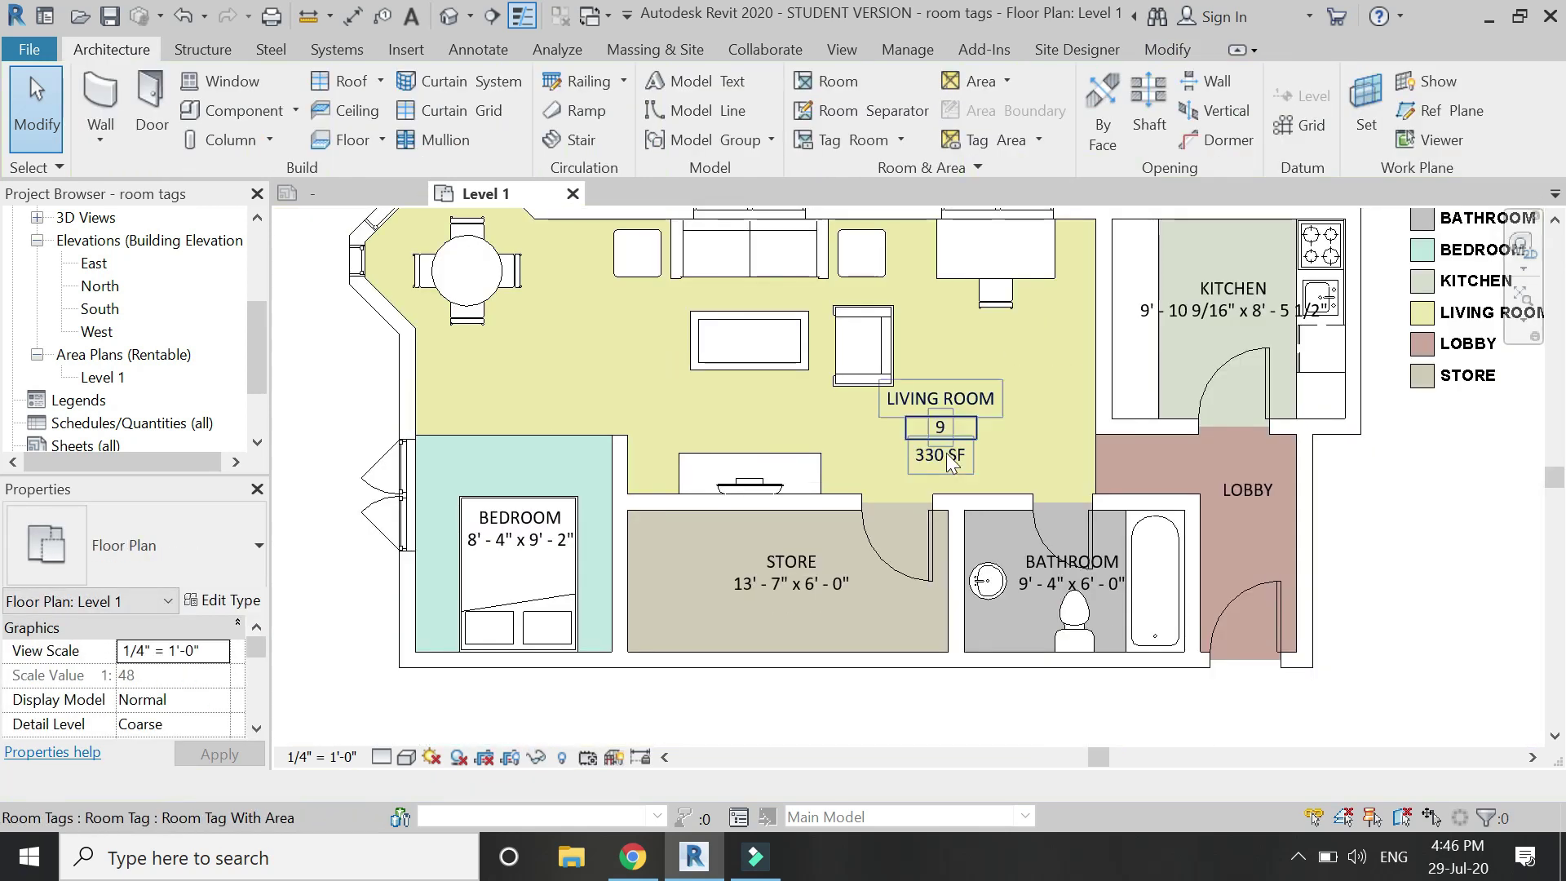
Change the LOBBY tag's type to Room Tag With Area and deselect it.
scroll(1056, 426, "down", 2)
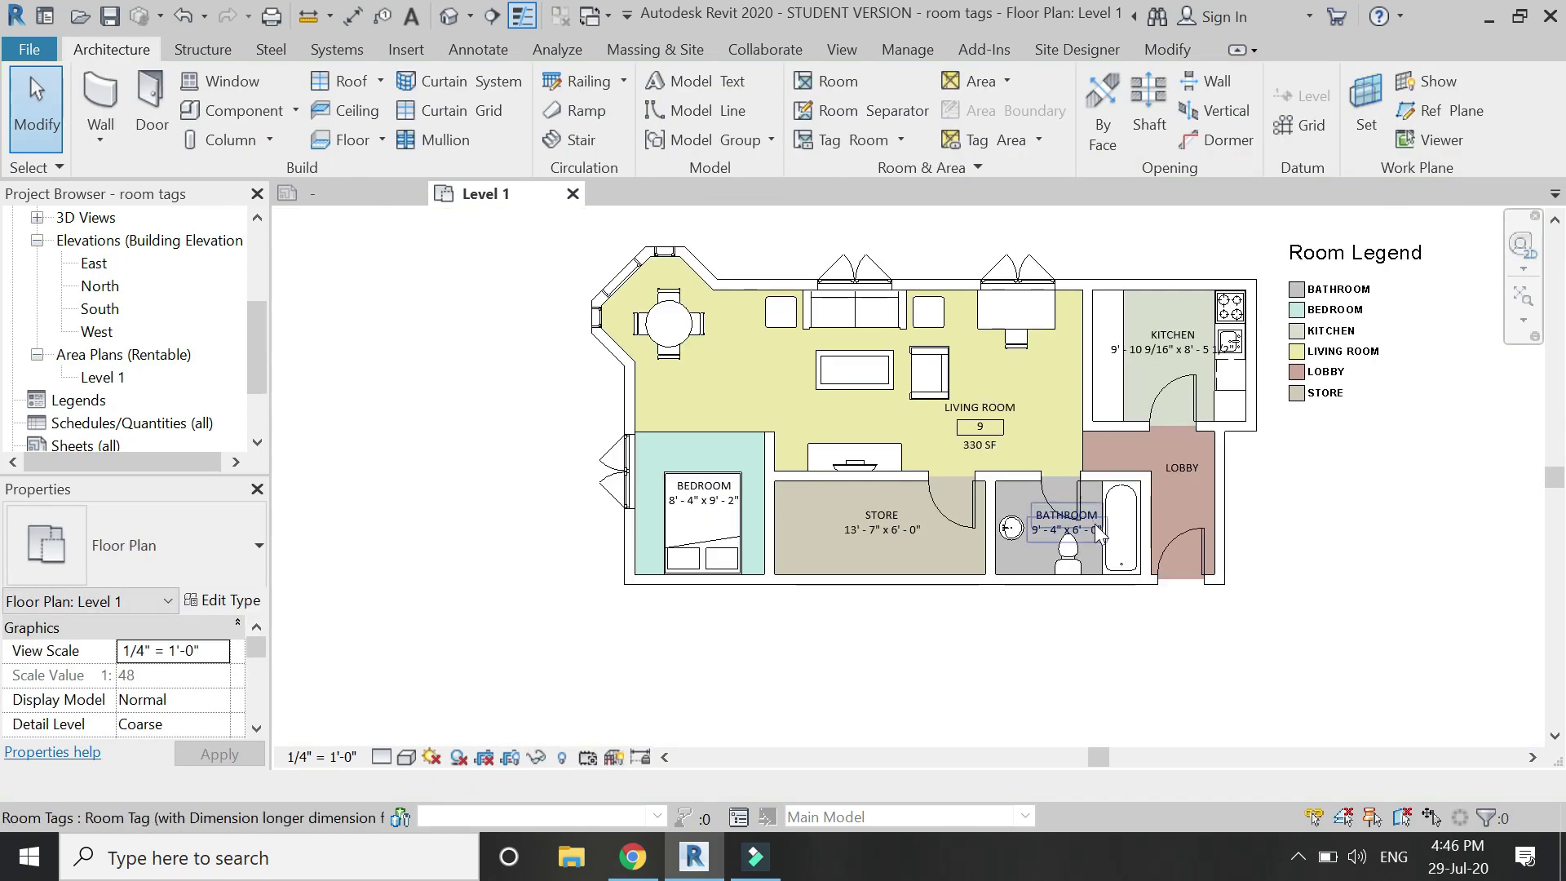
left_click(1184, 470)
left_click(204, 558)
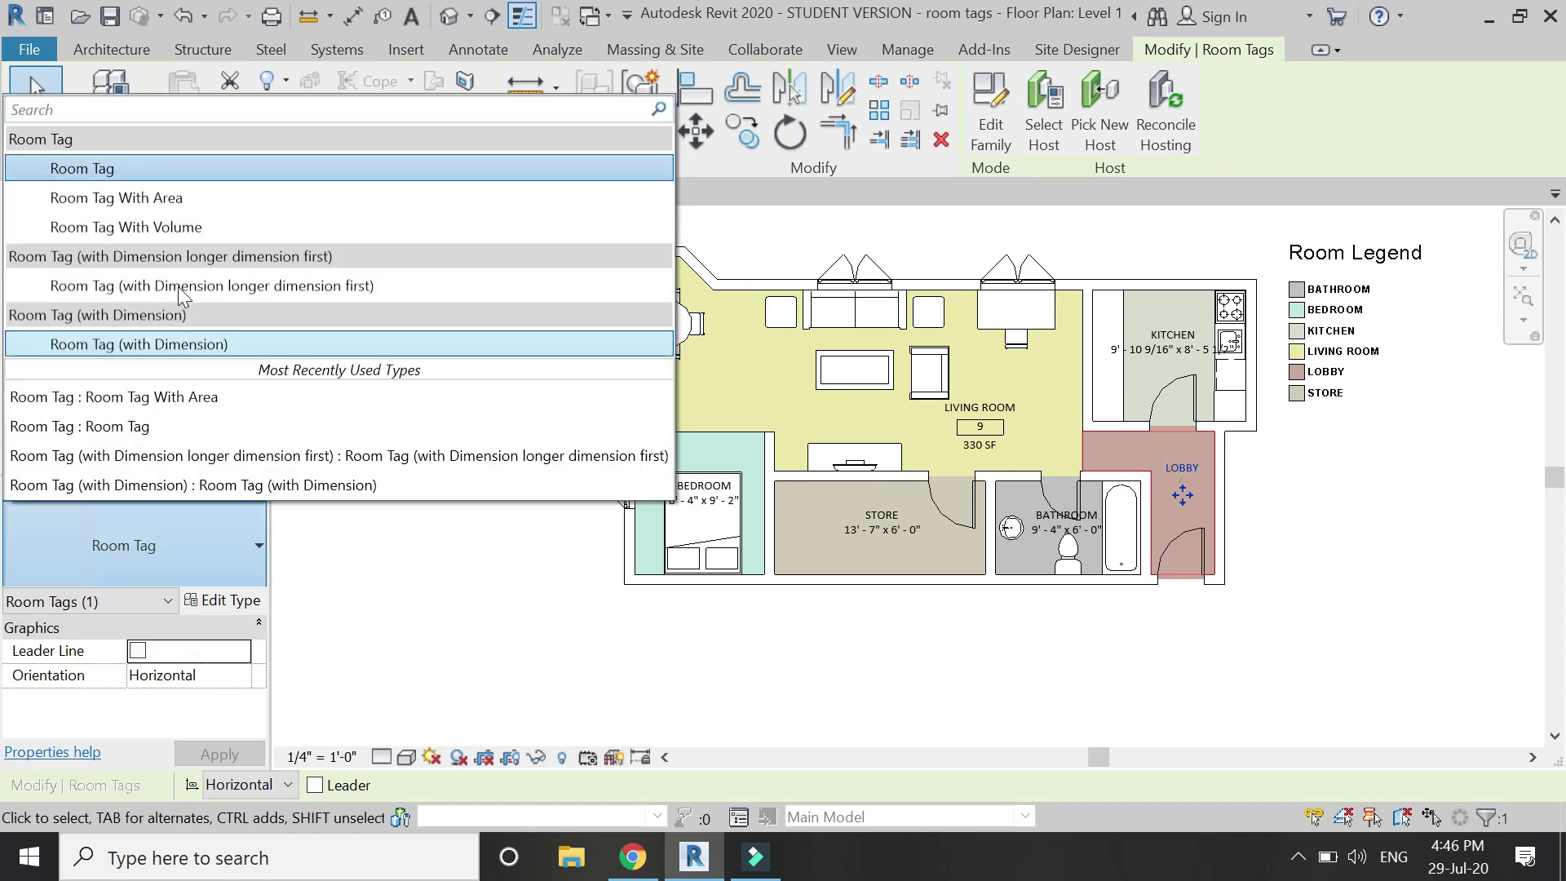
left_click(175, 199)
key("Escape")
scroll(1264, 502, "up", 3)
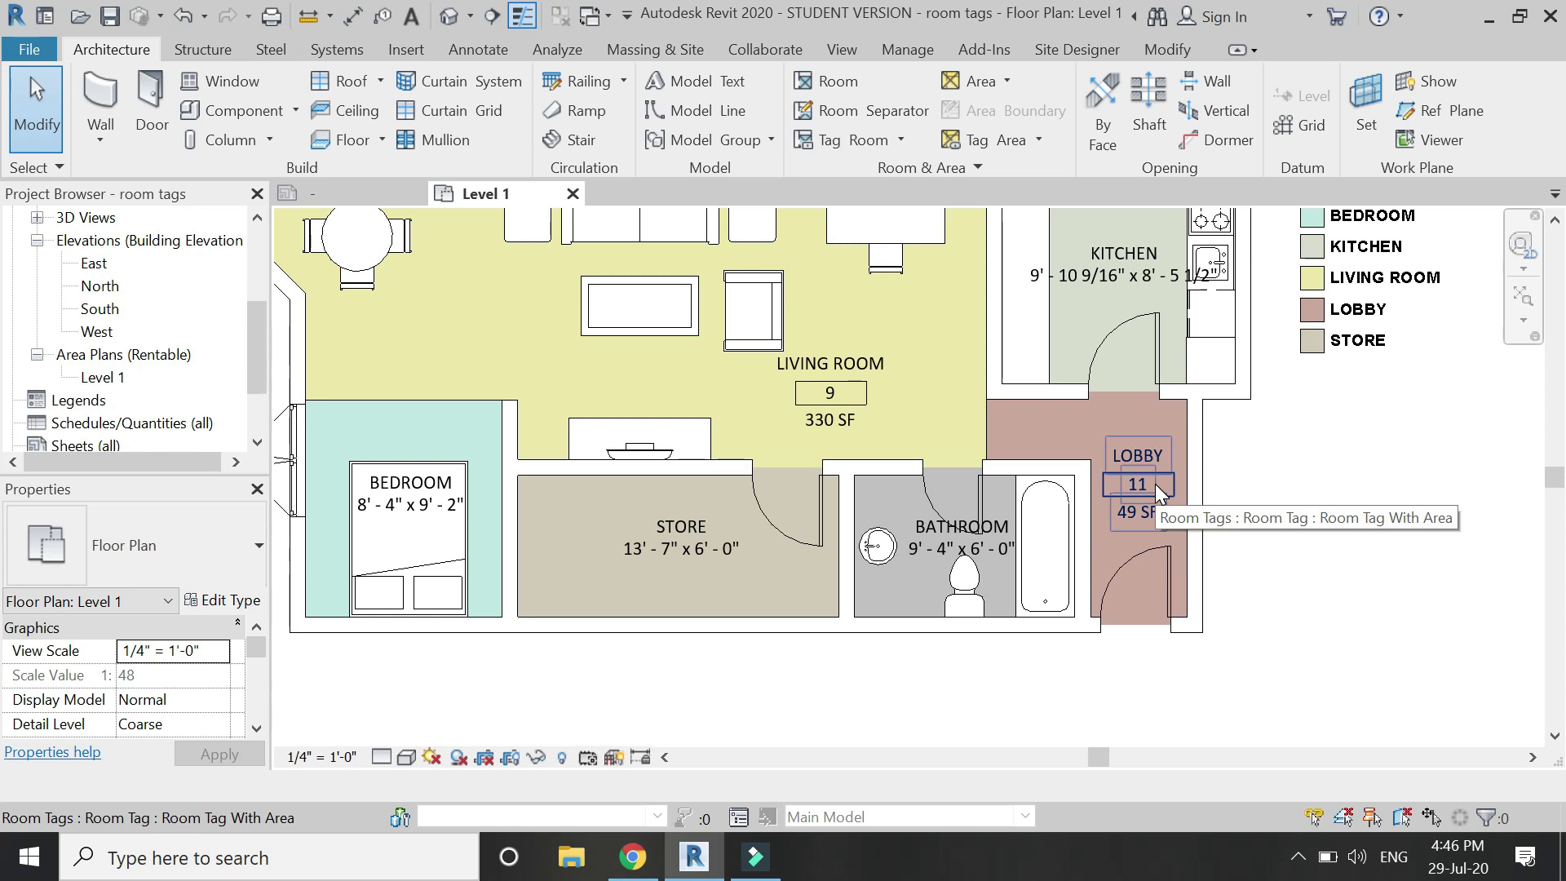
scroll(1040, 701, "down", 2)
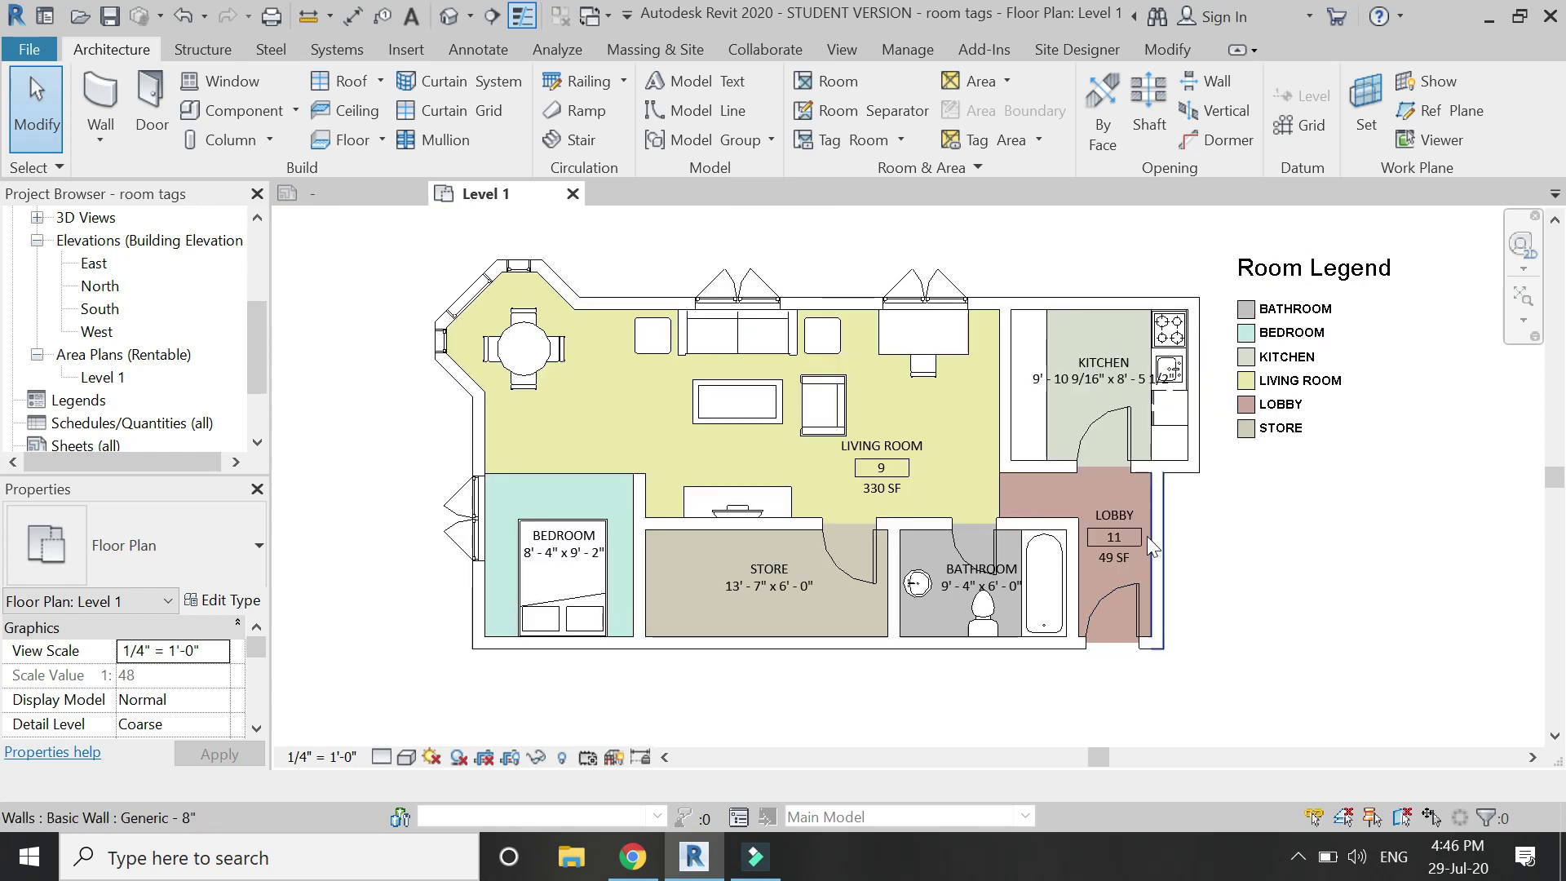
Set the LOBBY's room number to 1 through its tag, dismiss the warning and deselect the tag.
scroll(1126, 536, "up", 2)
left_click(1094, 536)
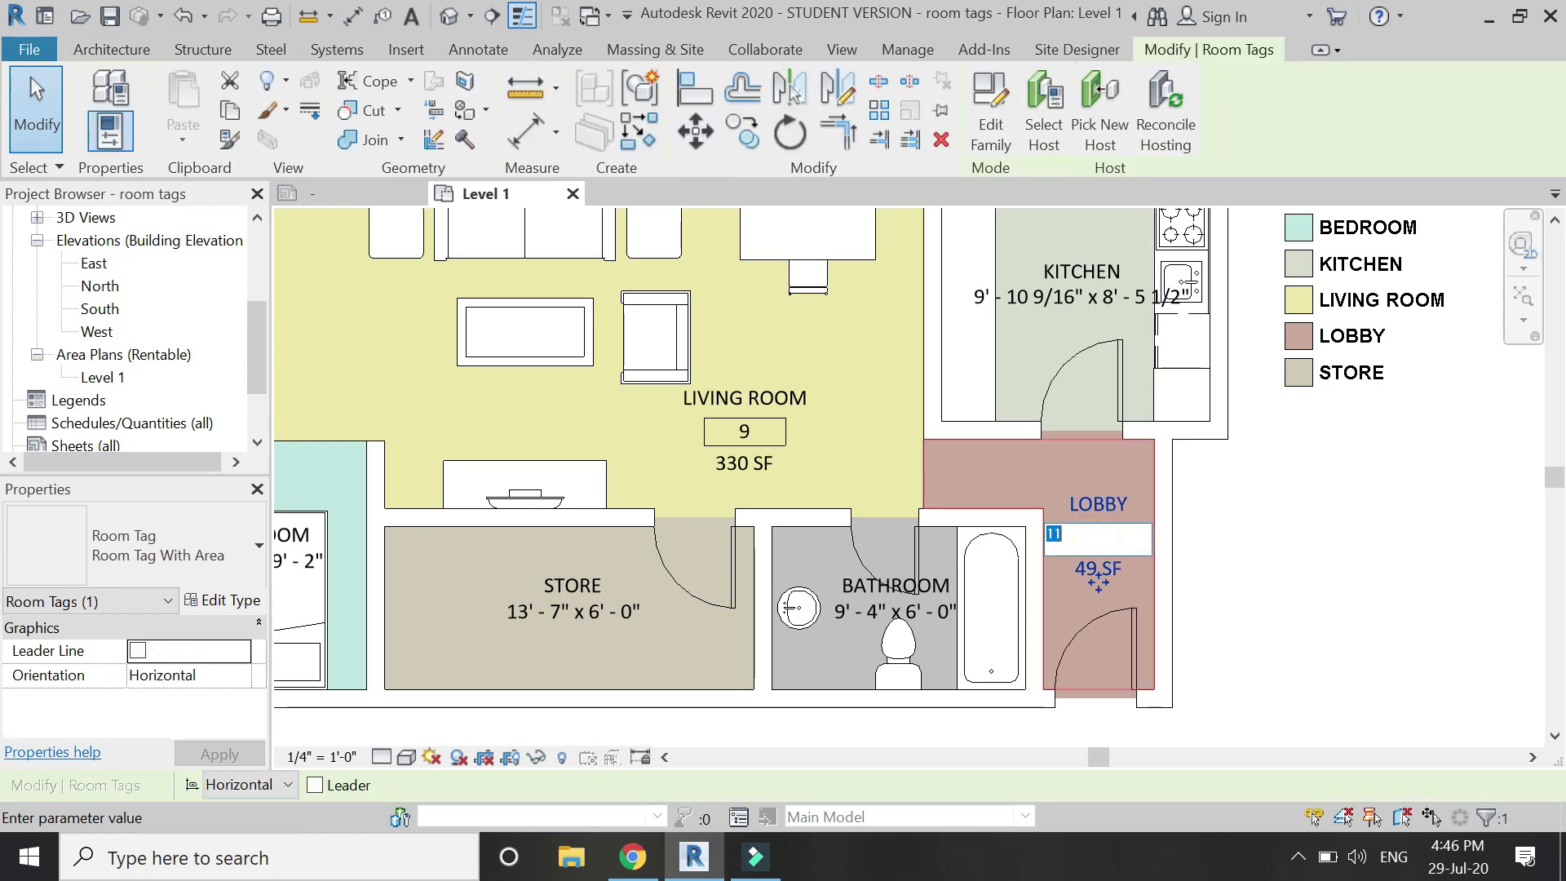
key("Return")
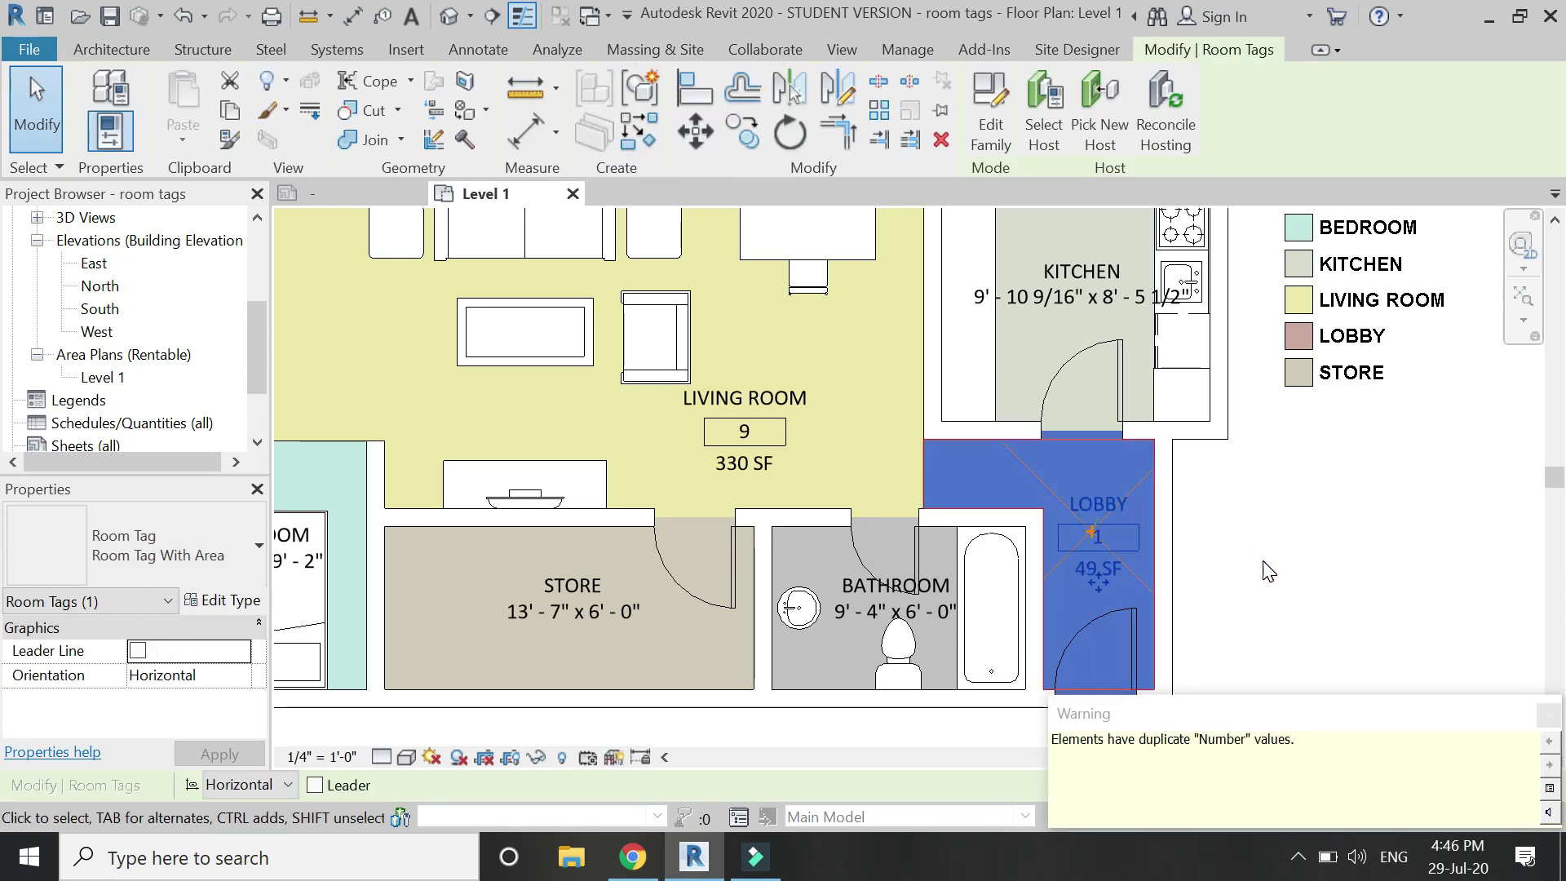
left_click(1548, 715)
scroll(1321, 656, "down", 2)
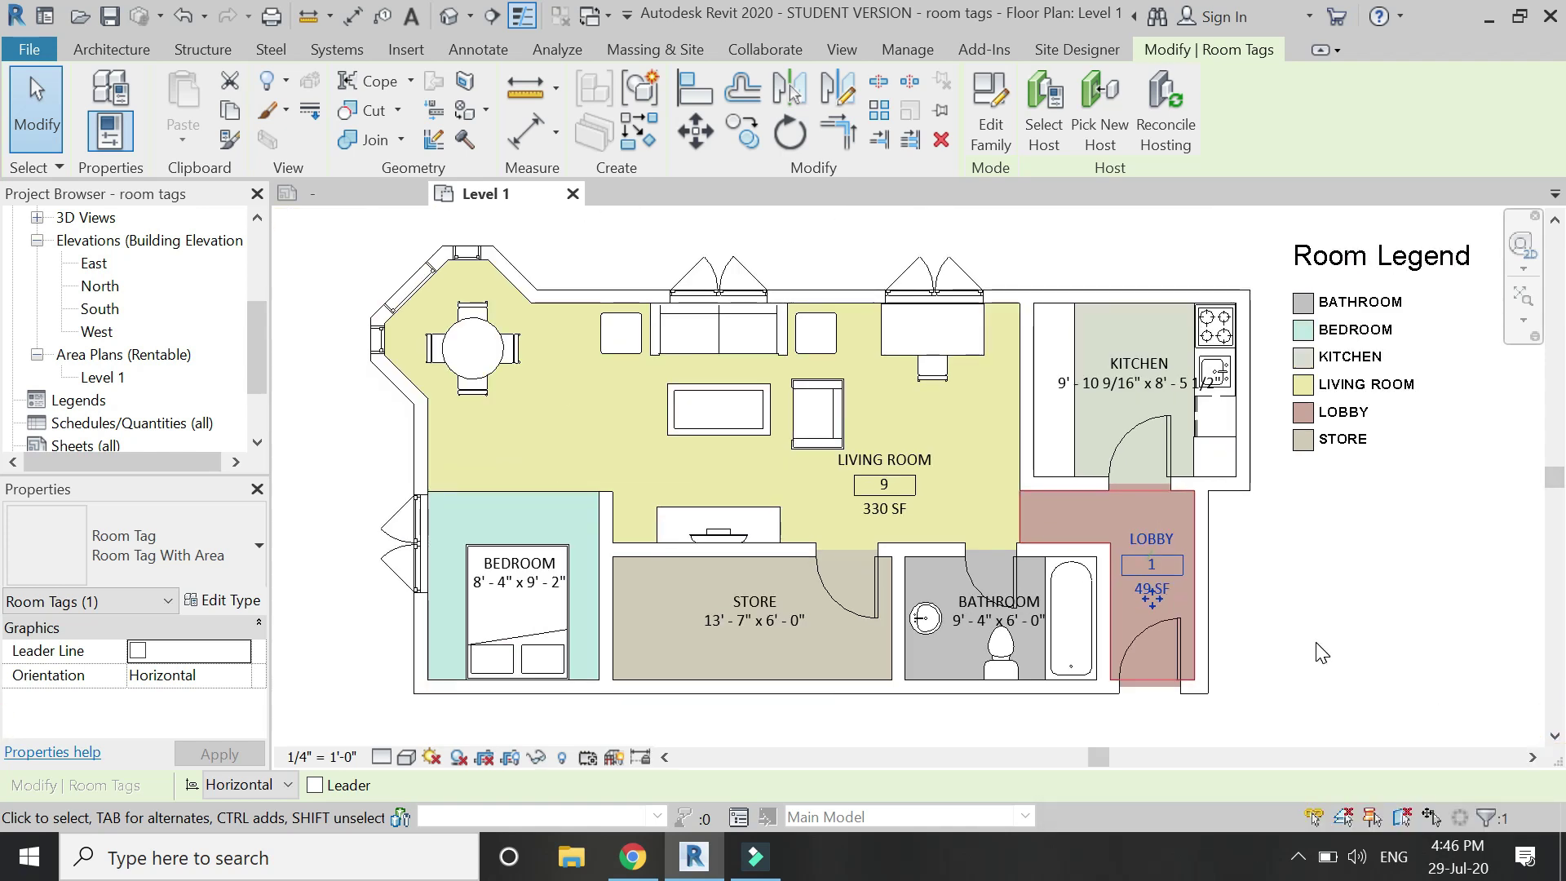
left_click(1304, 669)
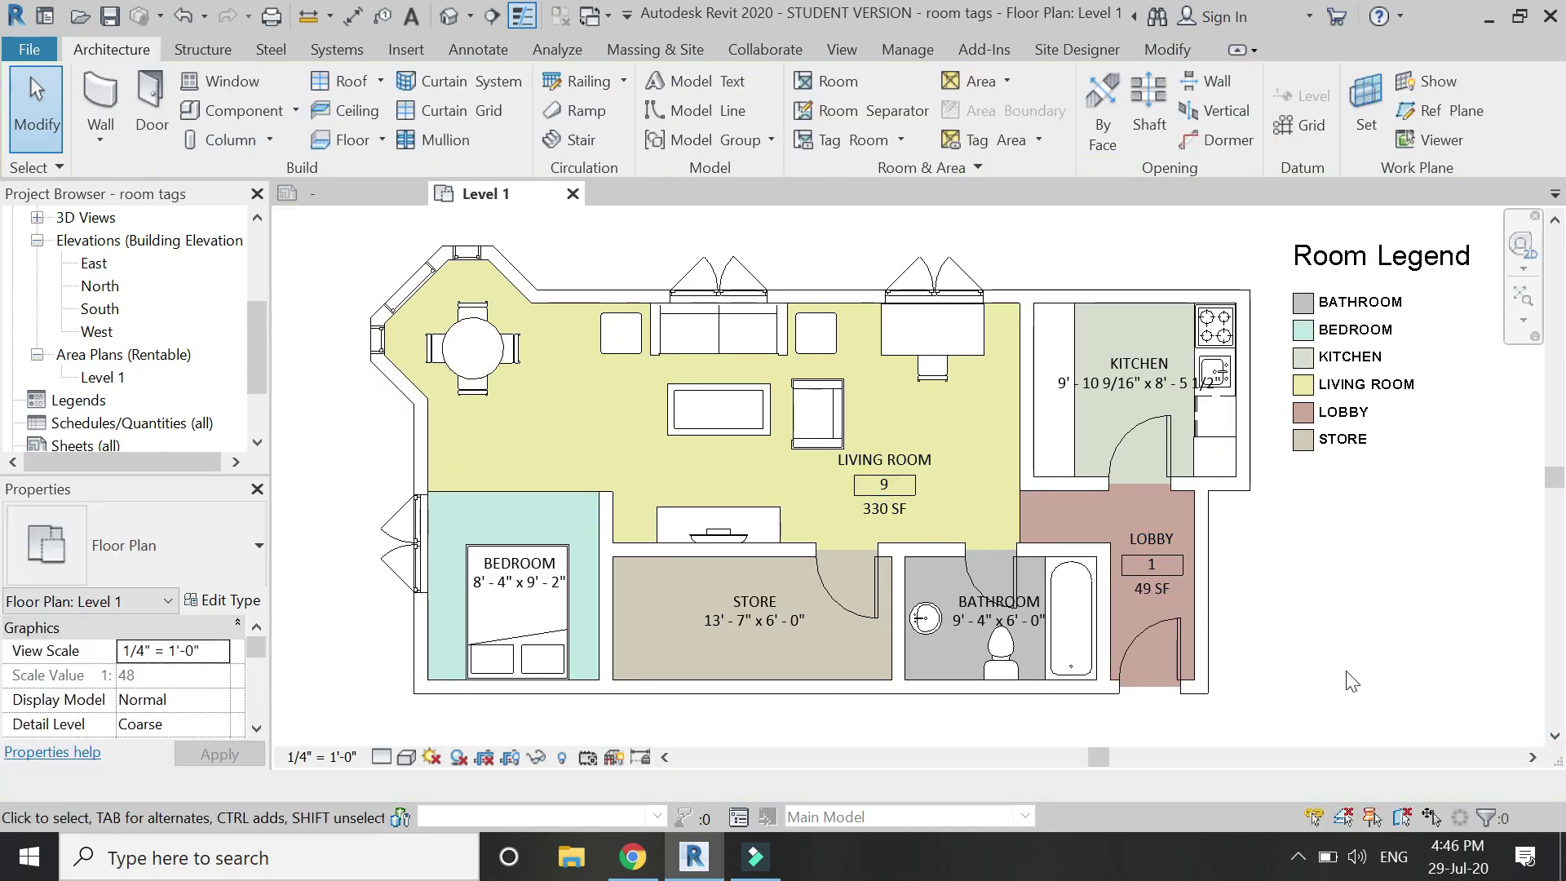
Turn off Show Room Number in the Room Tag With Area type, using the LIVING ROOM tag.
scroll(305, 691, "down", 1)
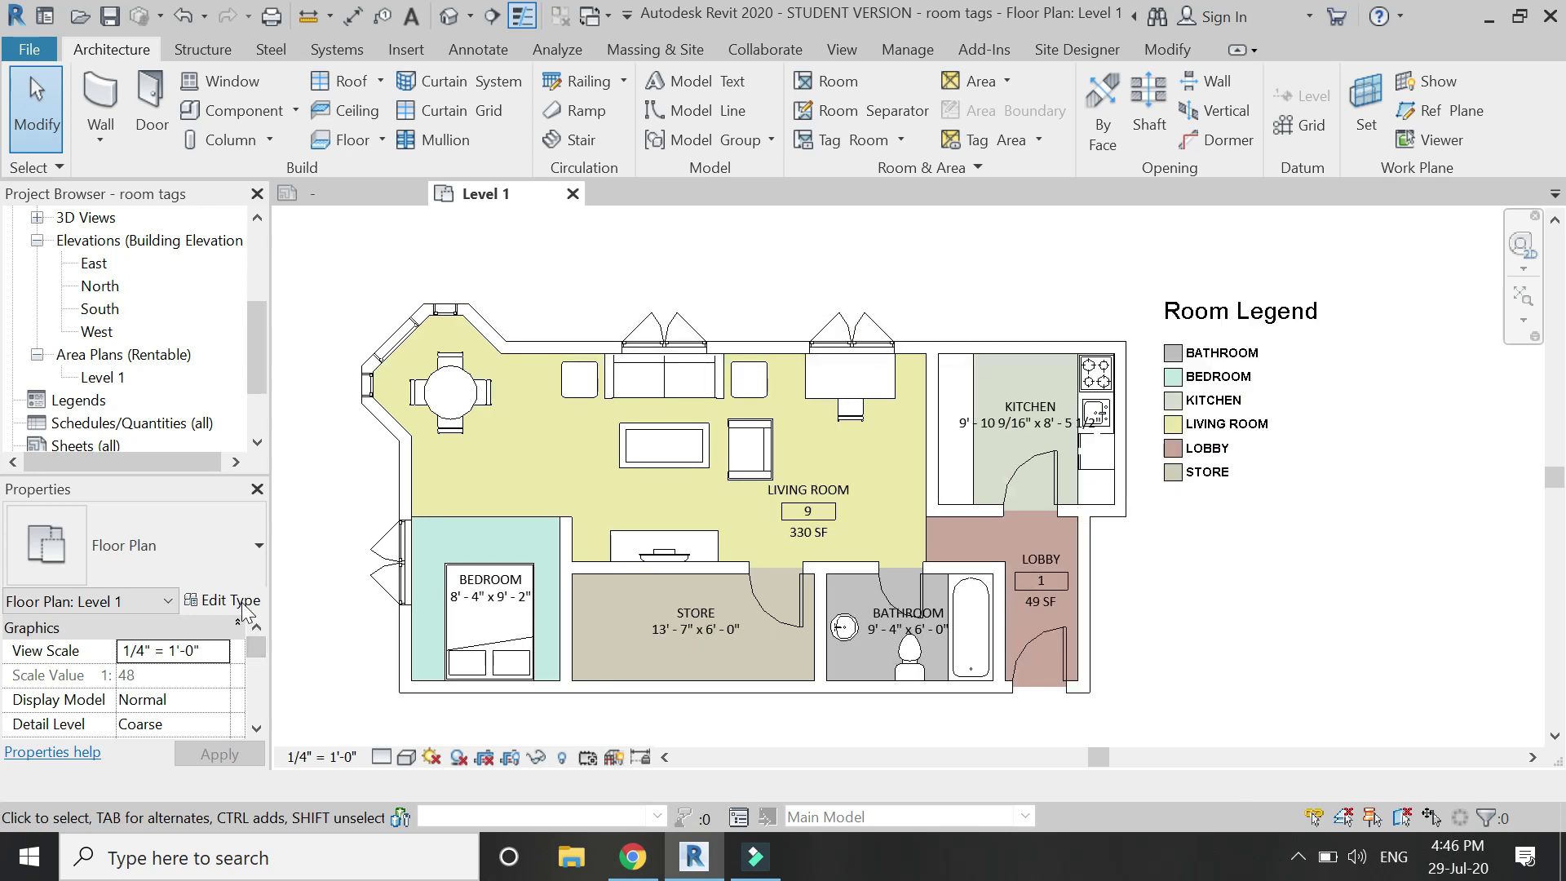
left_click(804, 530)
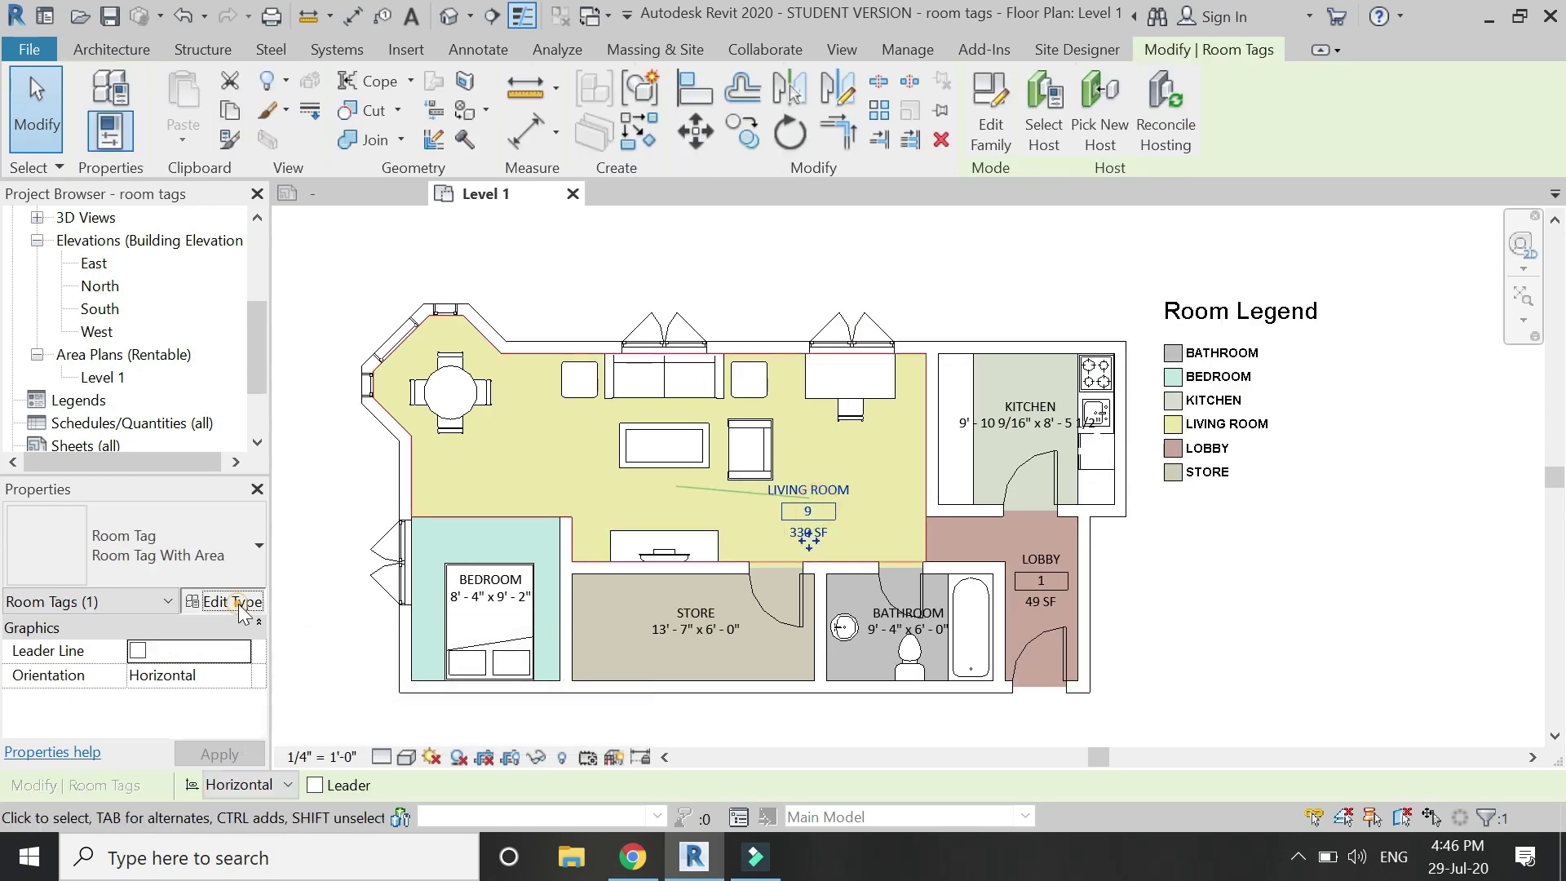
left_click(224, 600)
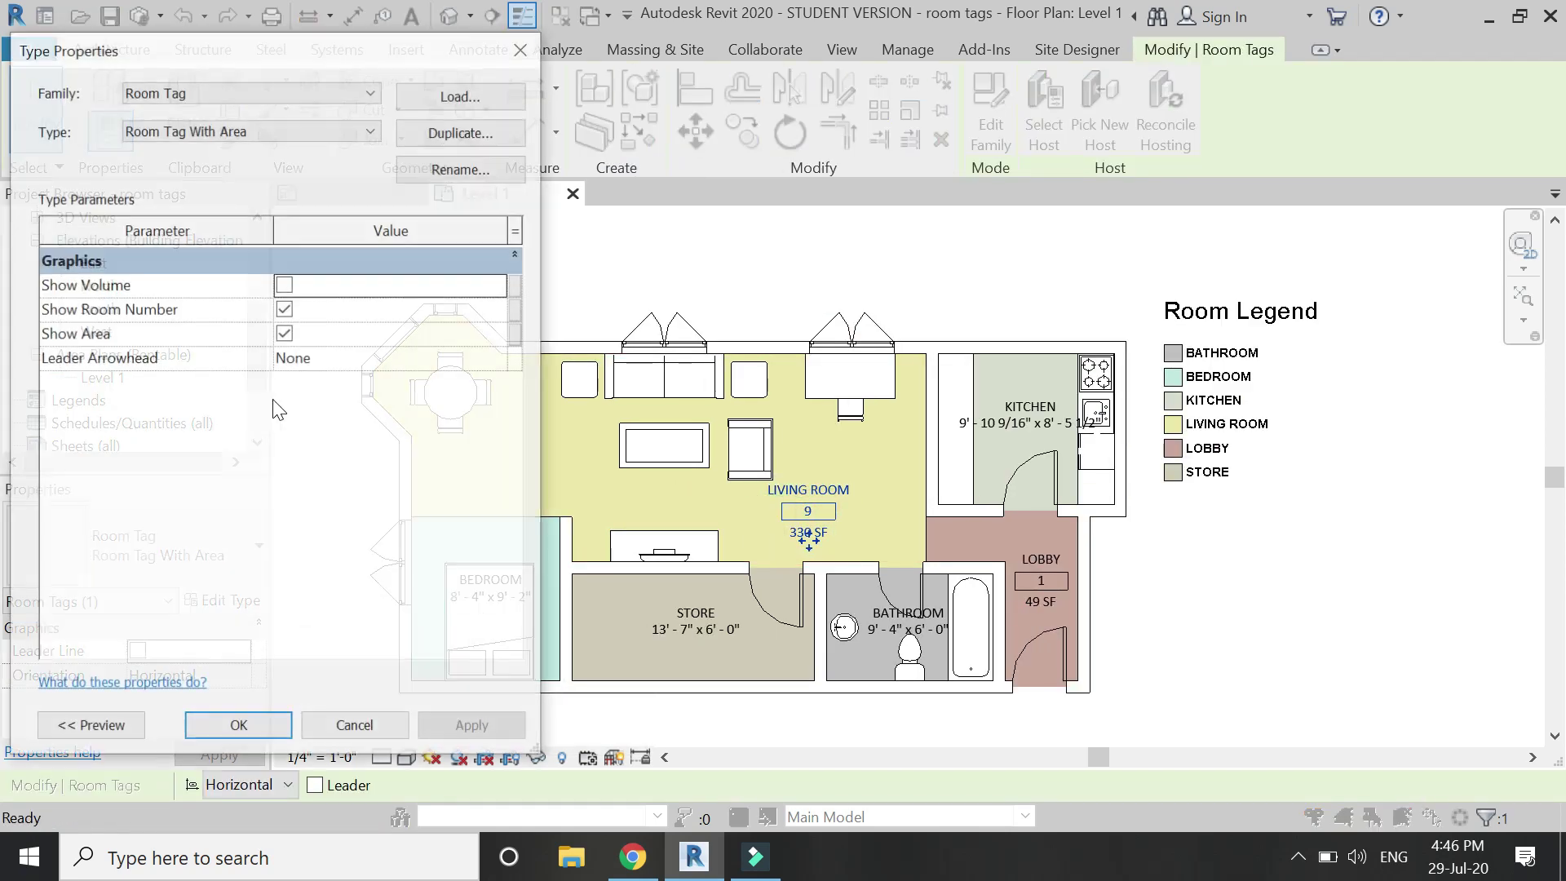
left_click(285, 309)
left_click(476, 728)
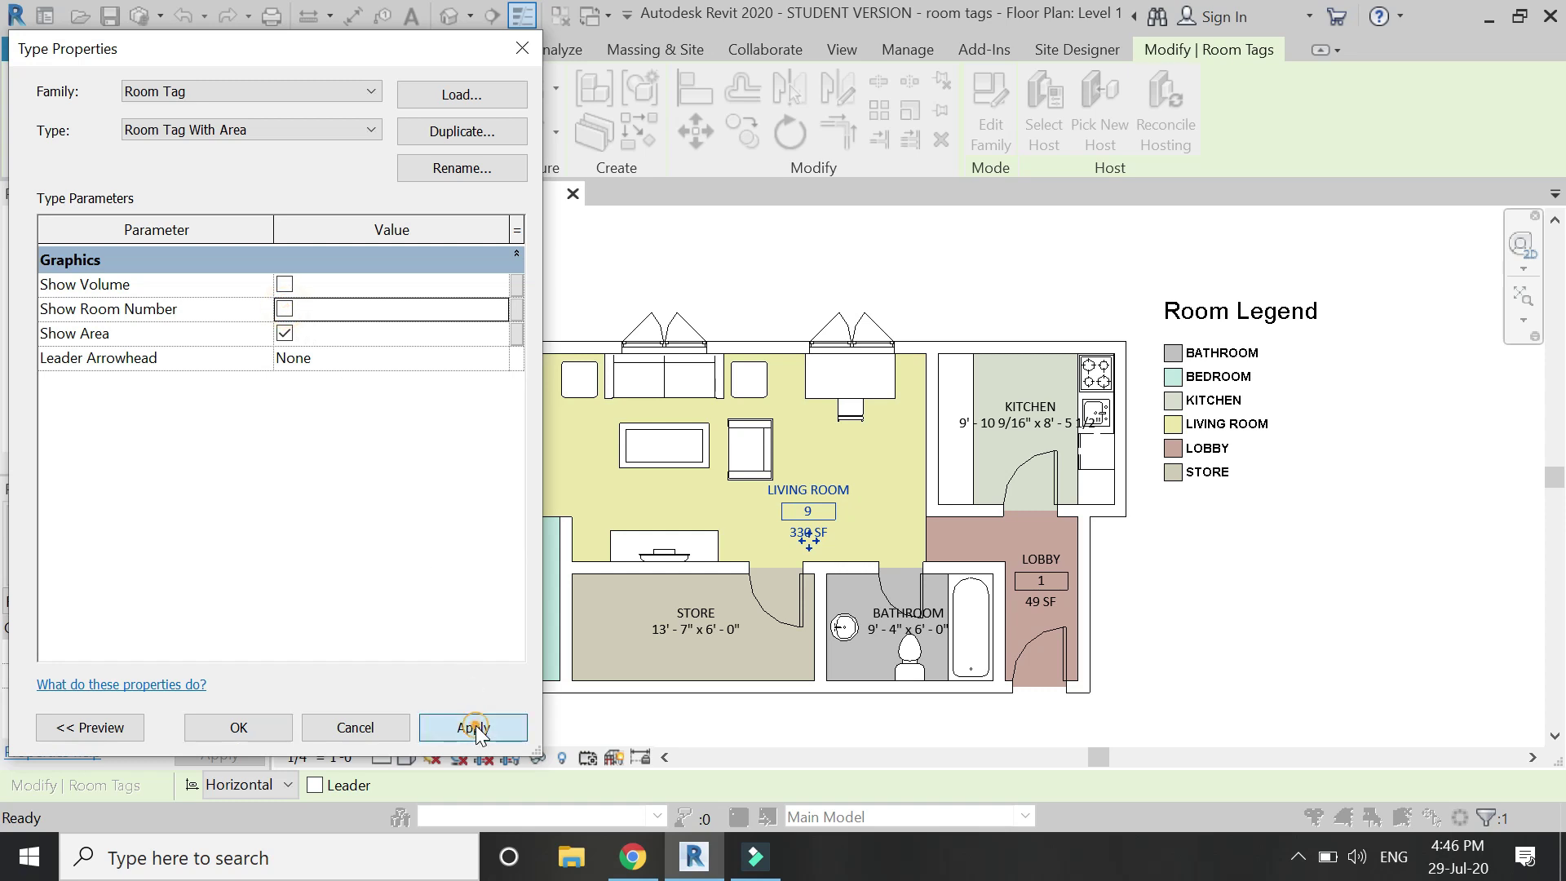
left_click(275, 725)
scroll(316, 227, "down", 2)
left_click(316, 227)
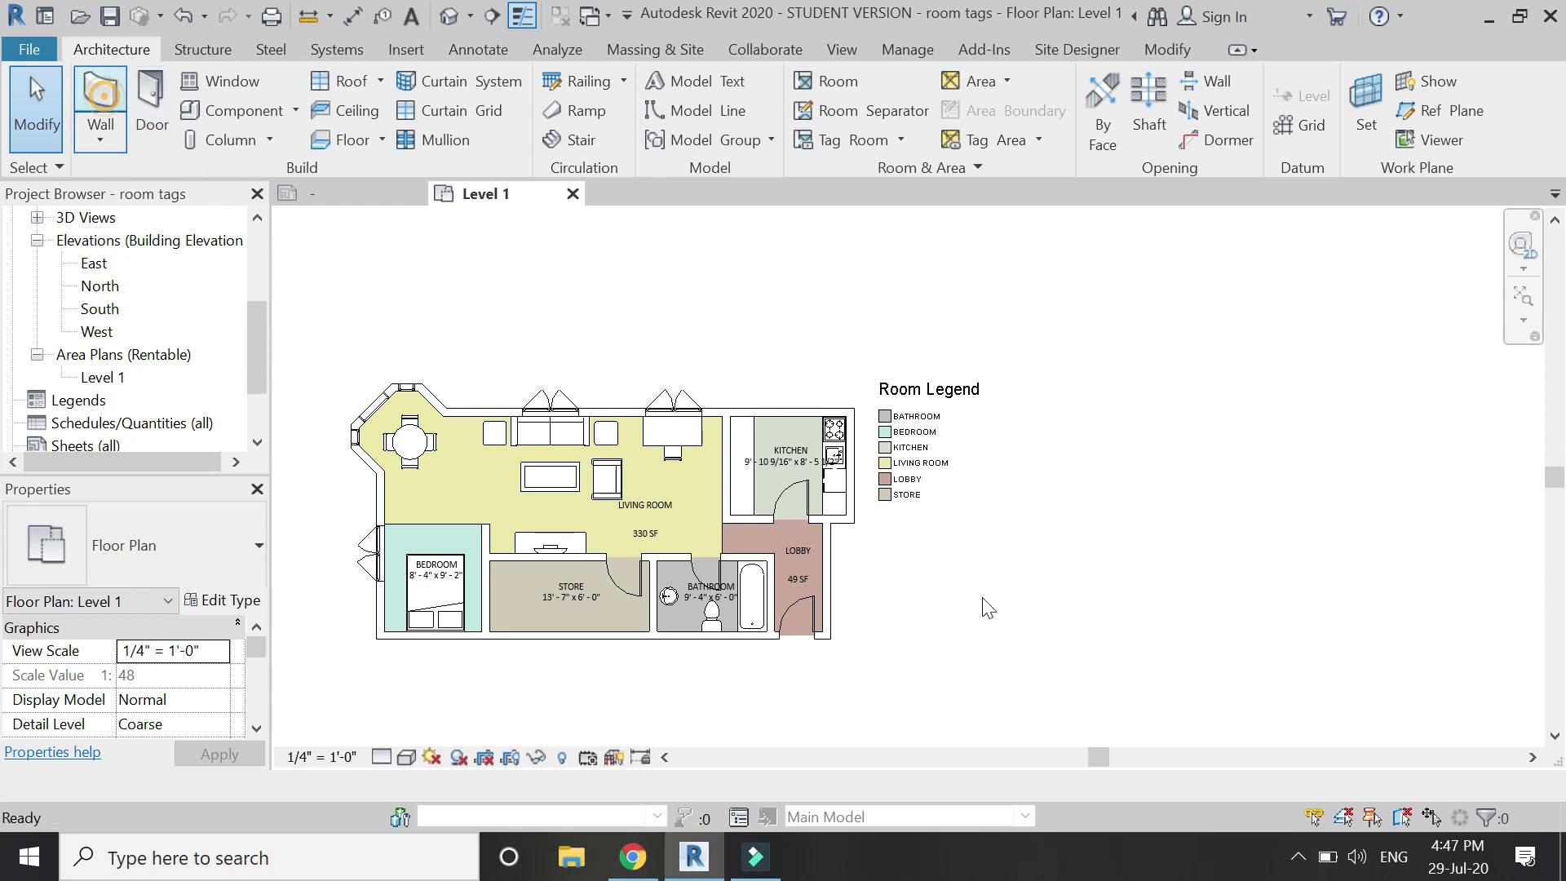
Draw a closed square of Generic - 8" walls, about 8'-4" inside, to the right of the Room Legend.
key("w")
key("a")
scroll(1034, 603, "up", 1)
left_click(1032, 616)
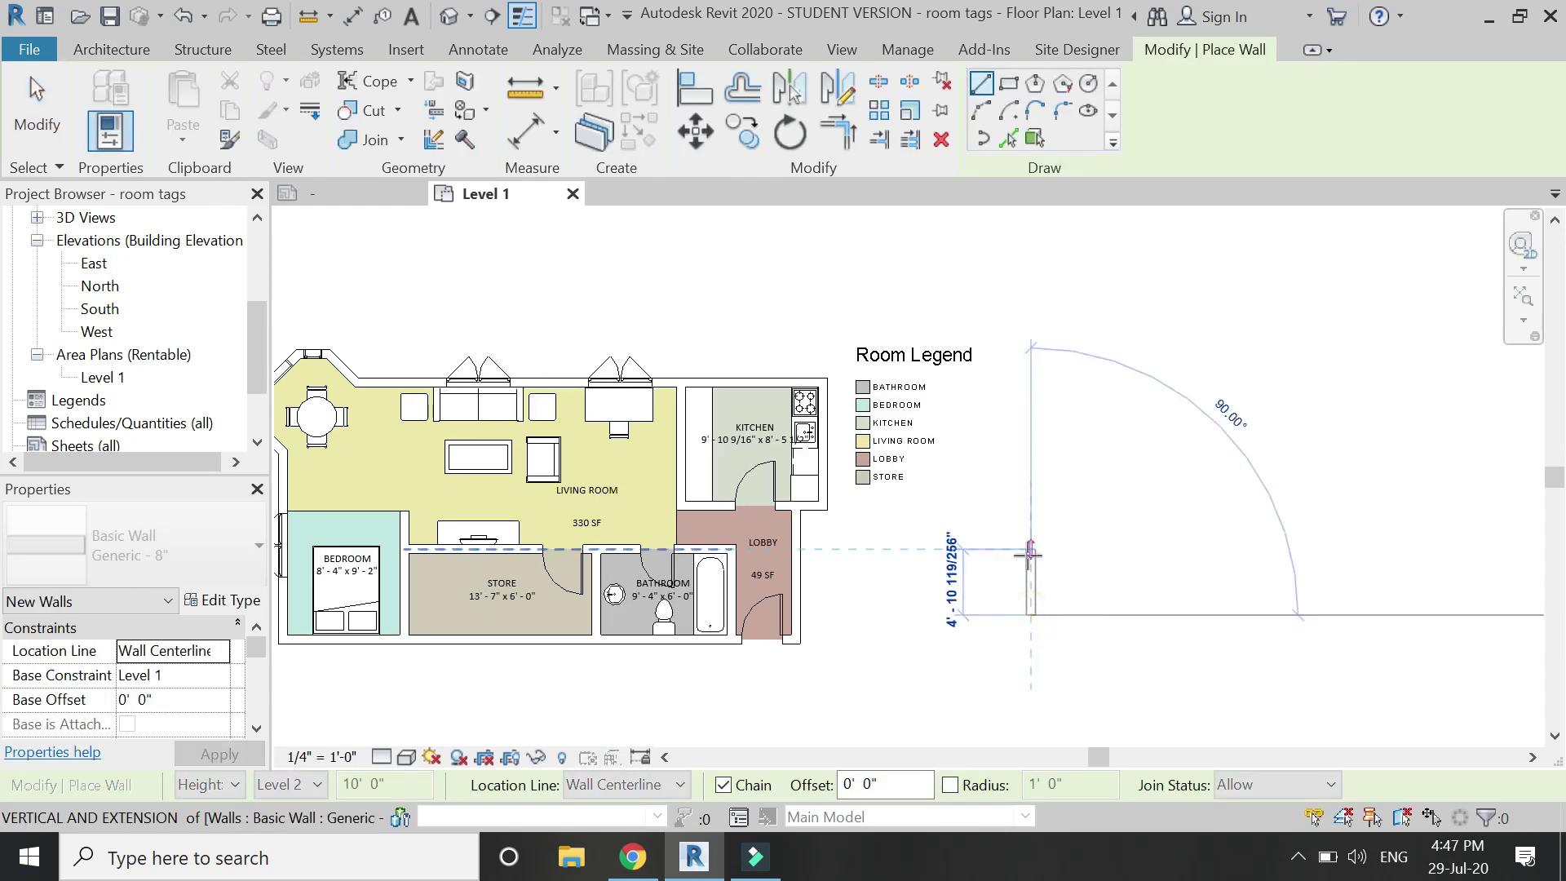
left_click(1035, 494)
left_click(1150, 492)
left_click(1153, 615)
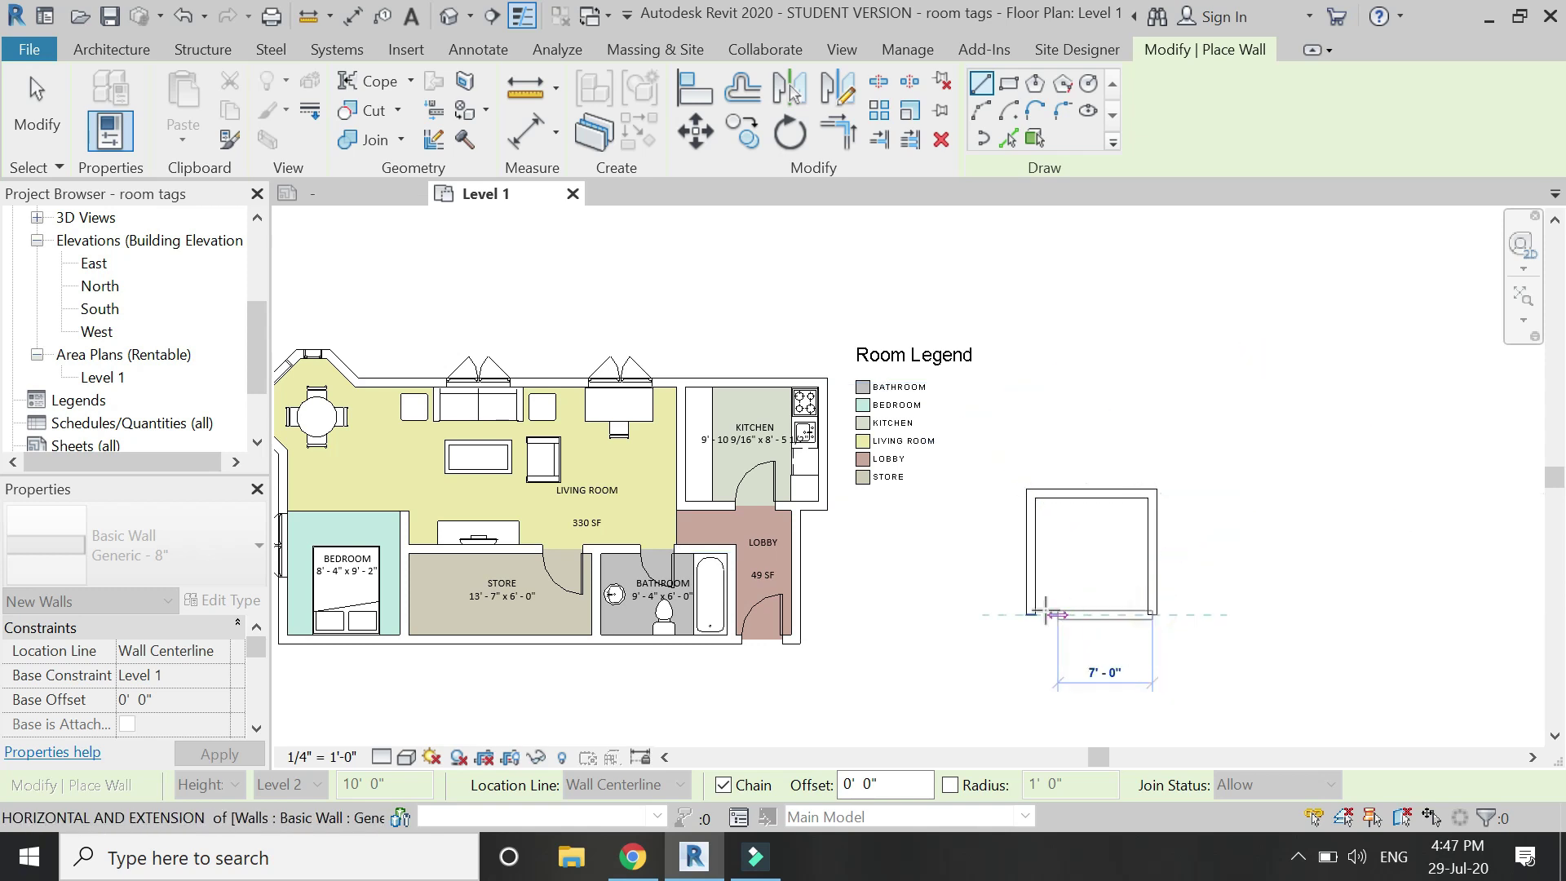
left_click(1032, 615)
scroll(1179, 571, "up", 2)
key("Escape")
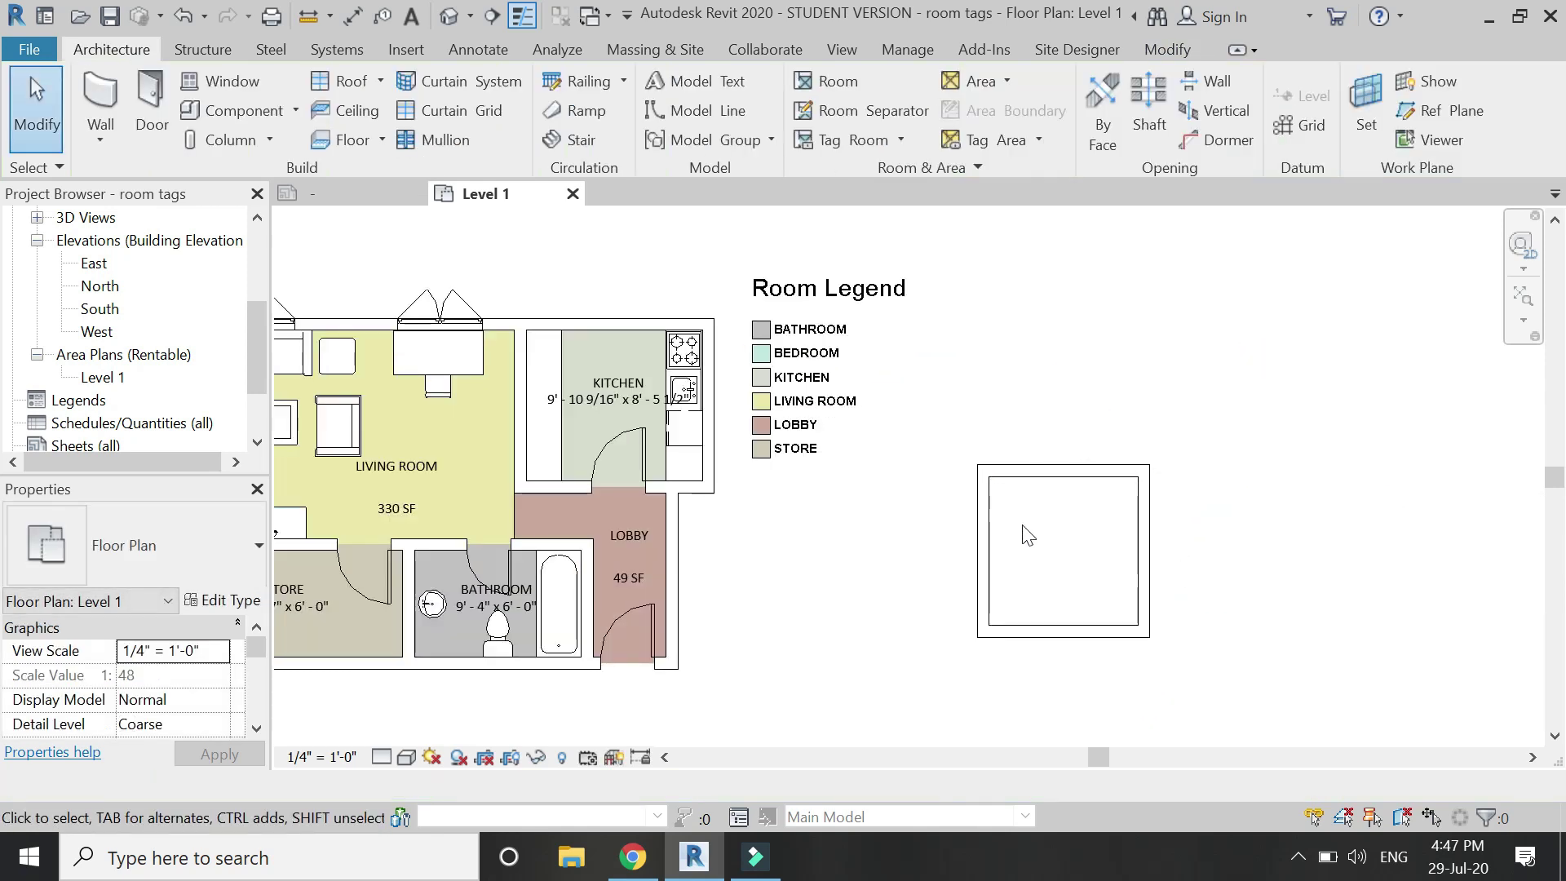
Place a new room inside the square wall enclosure, then select it for a check and deselect it.
left_click(841, 91)
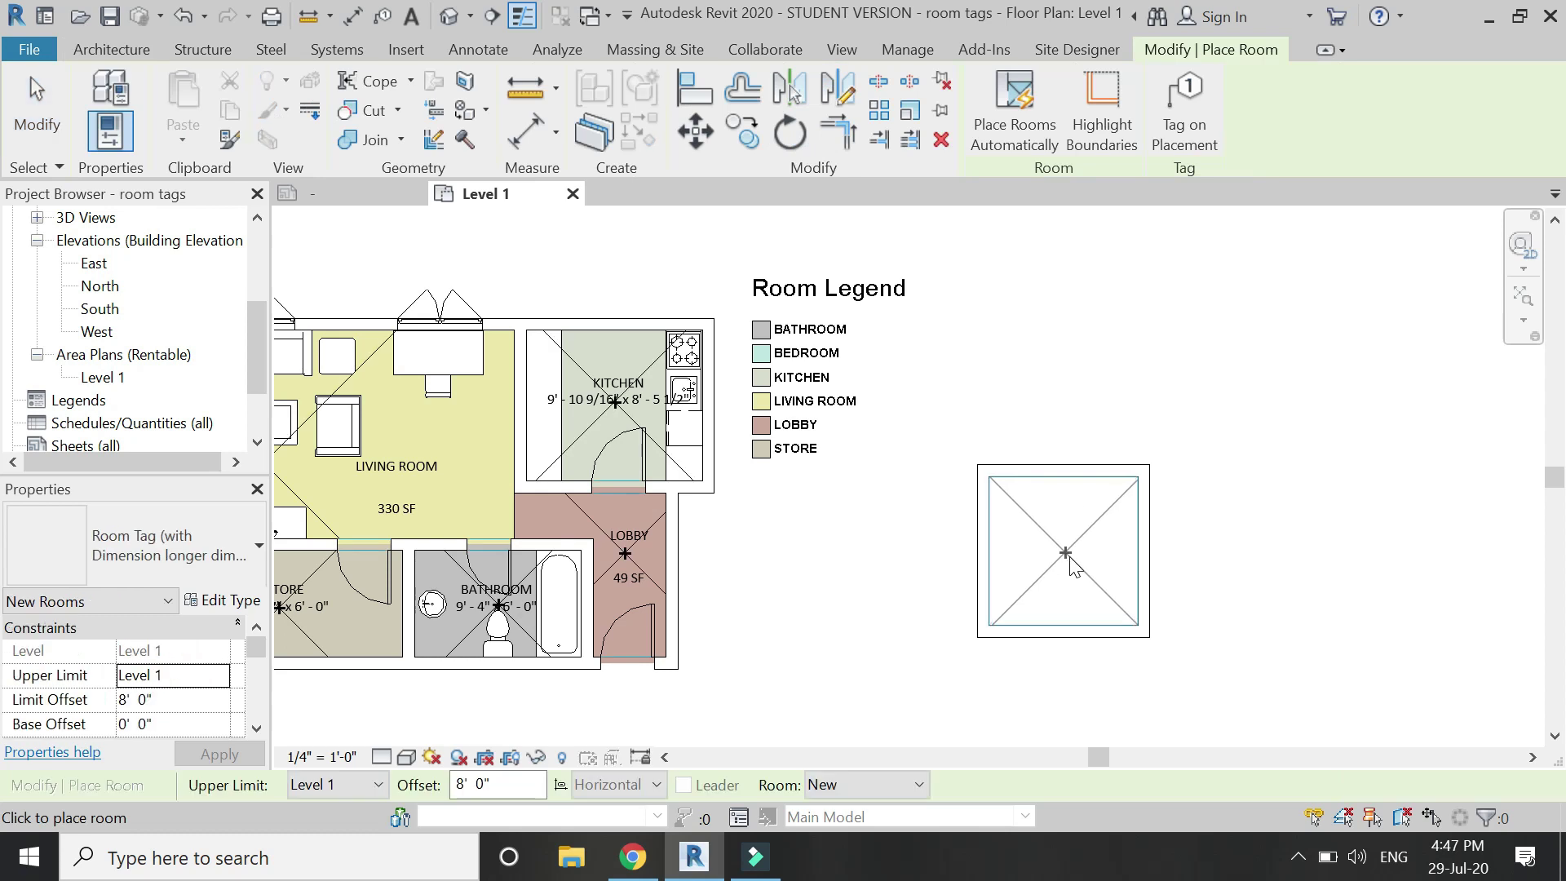
left_click(1066, 555)
key("Escape")
key("Escape")
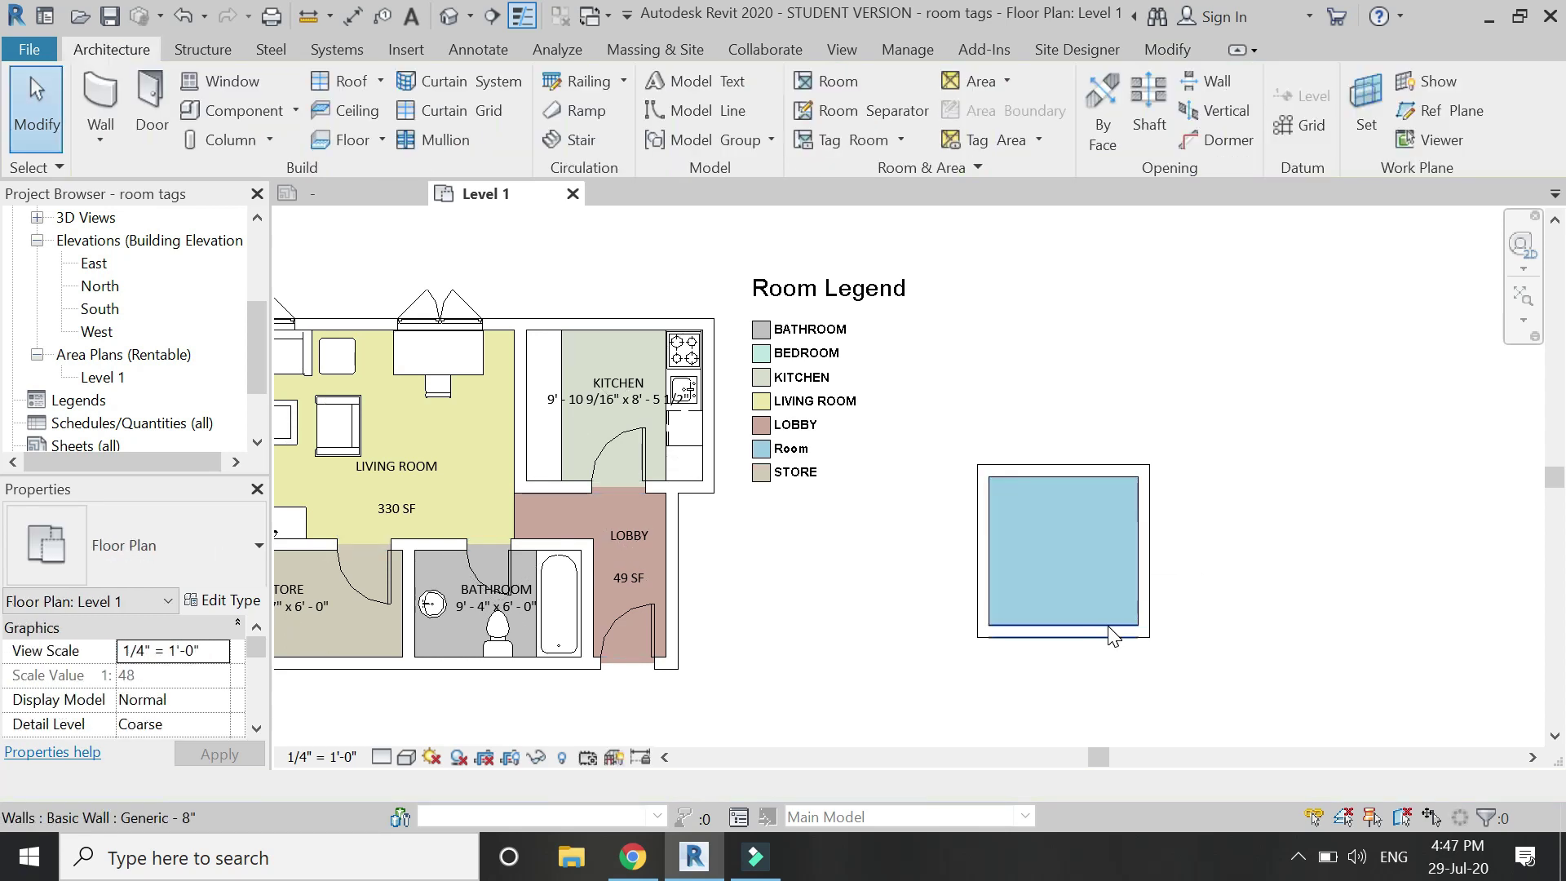
left_click(1114, 516)
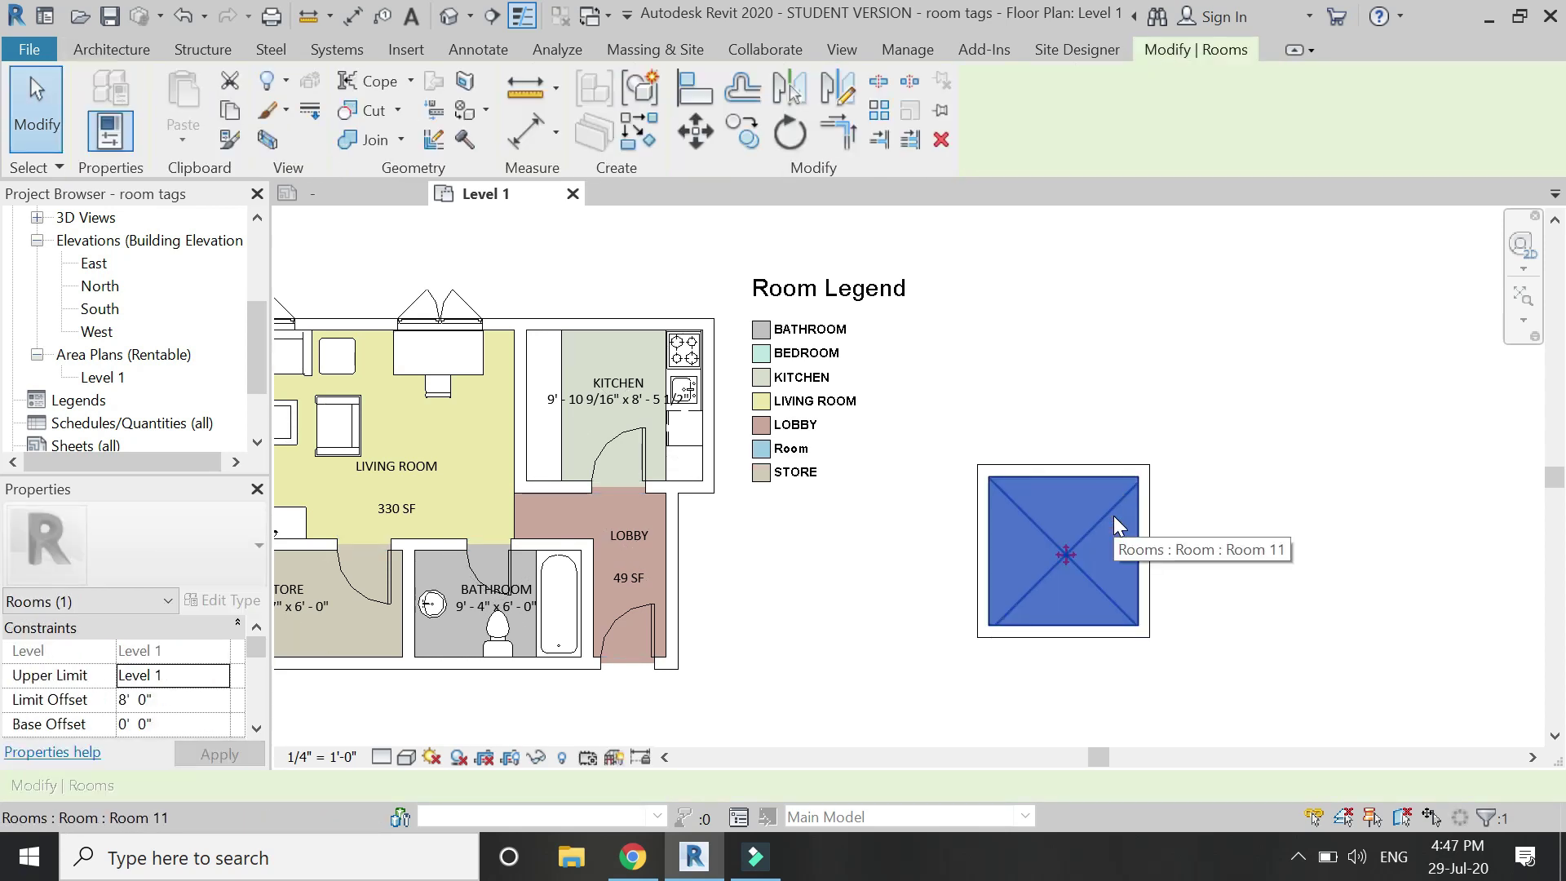
key("Escape")
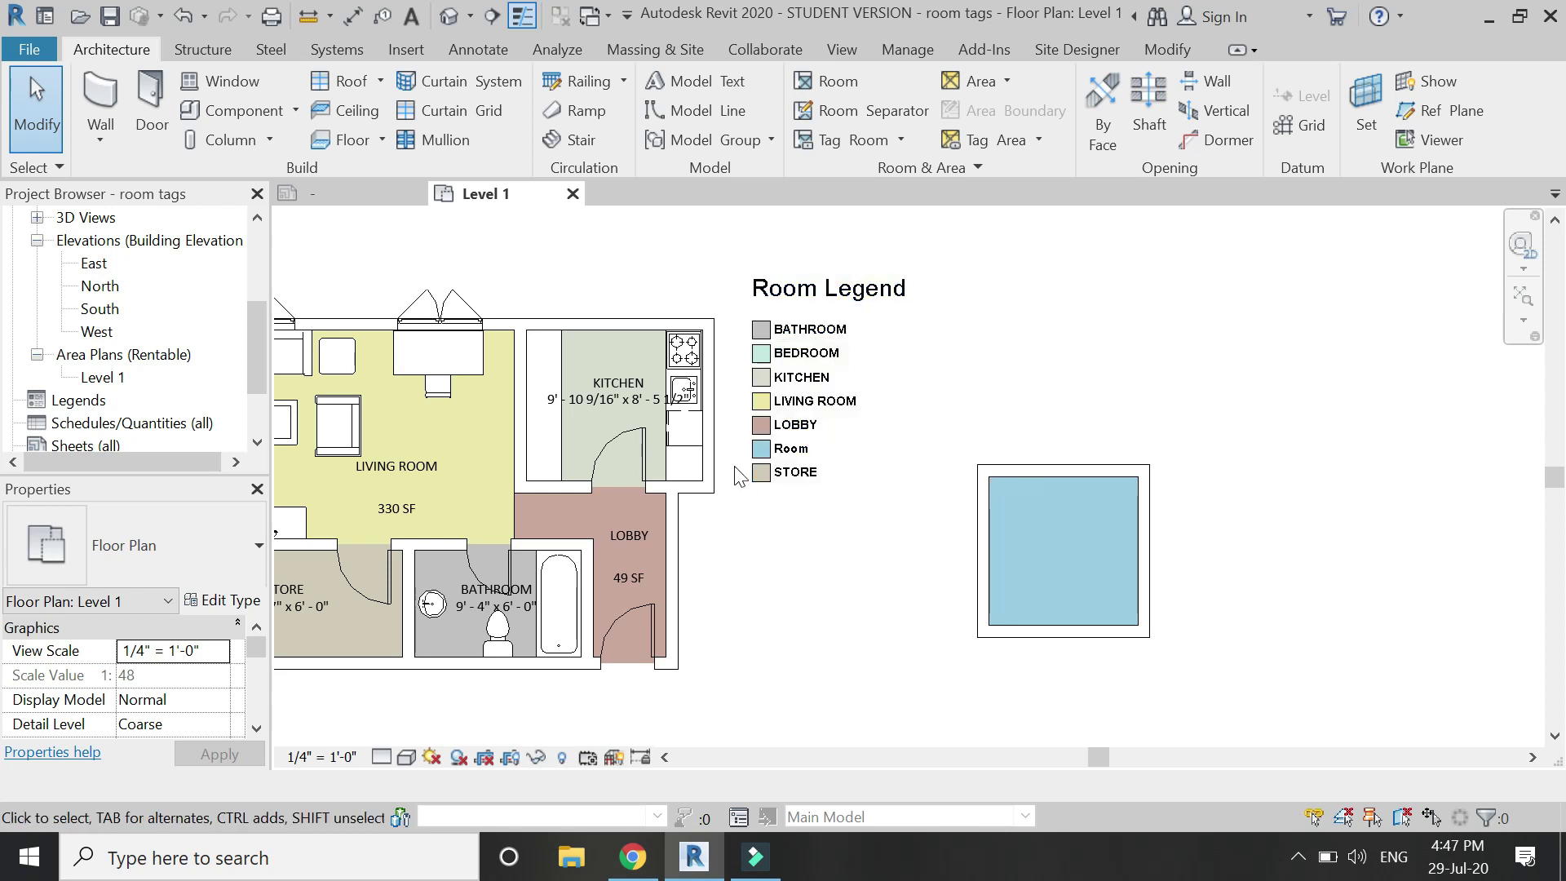
Tag the new square room with Room Tag (with Dimension longer dimension first), placed in the lower part of the room.
left_click(867, 139)
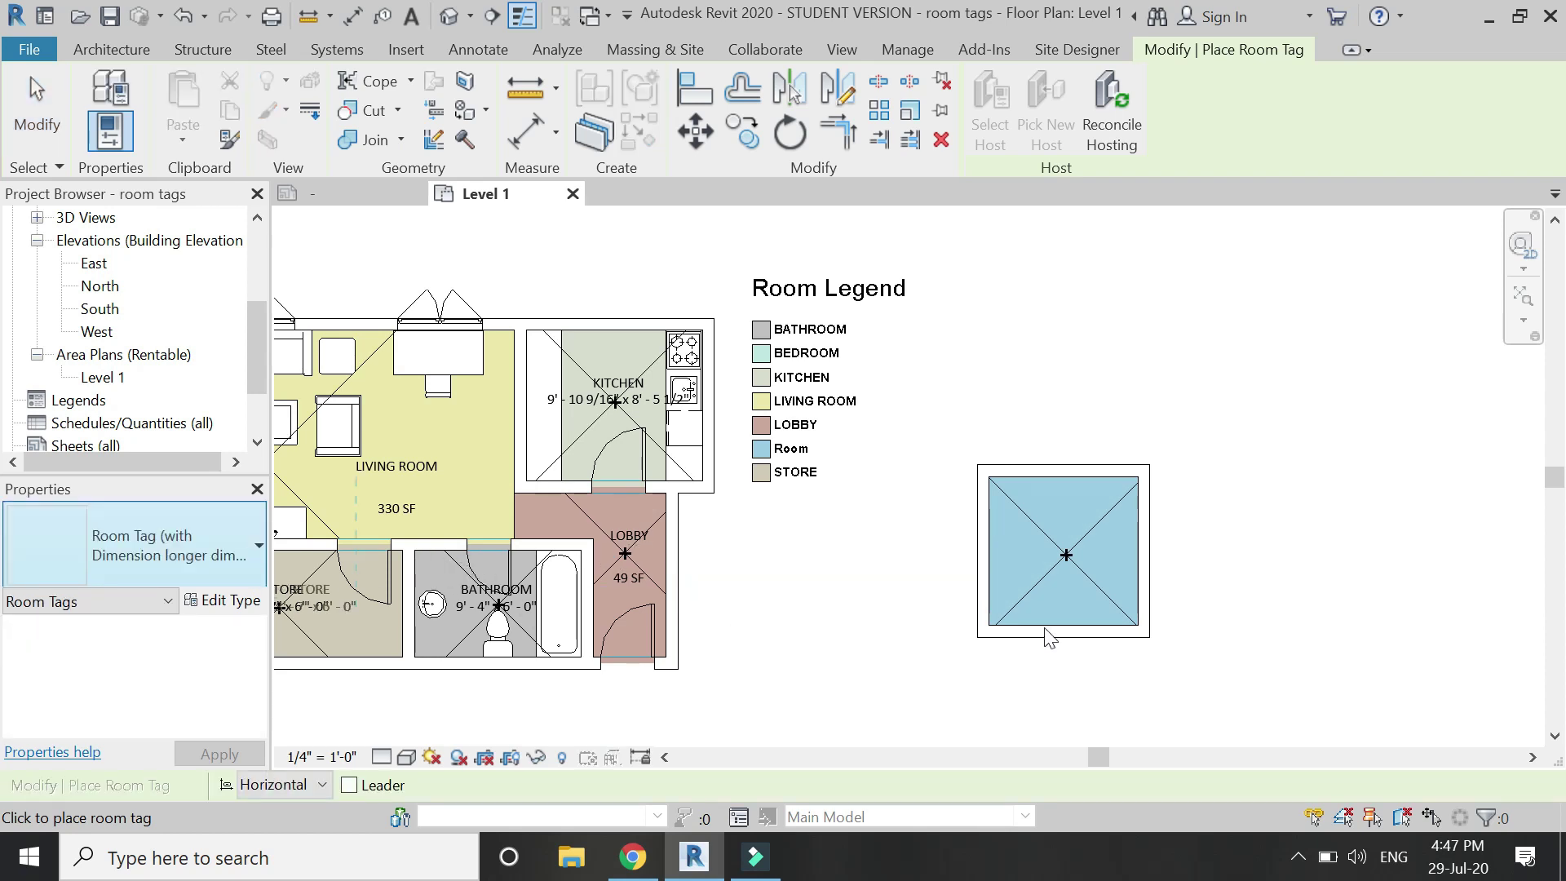
left_click(1064, 577)
key("Escape")
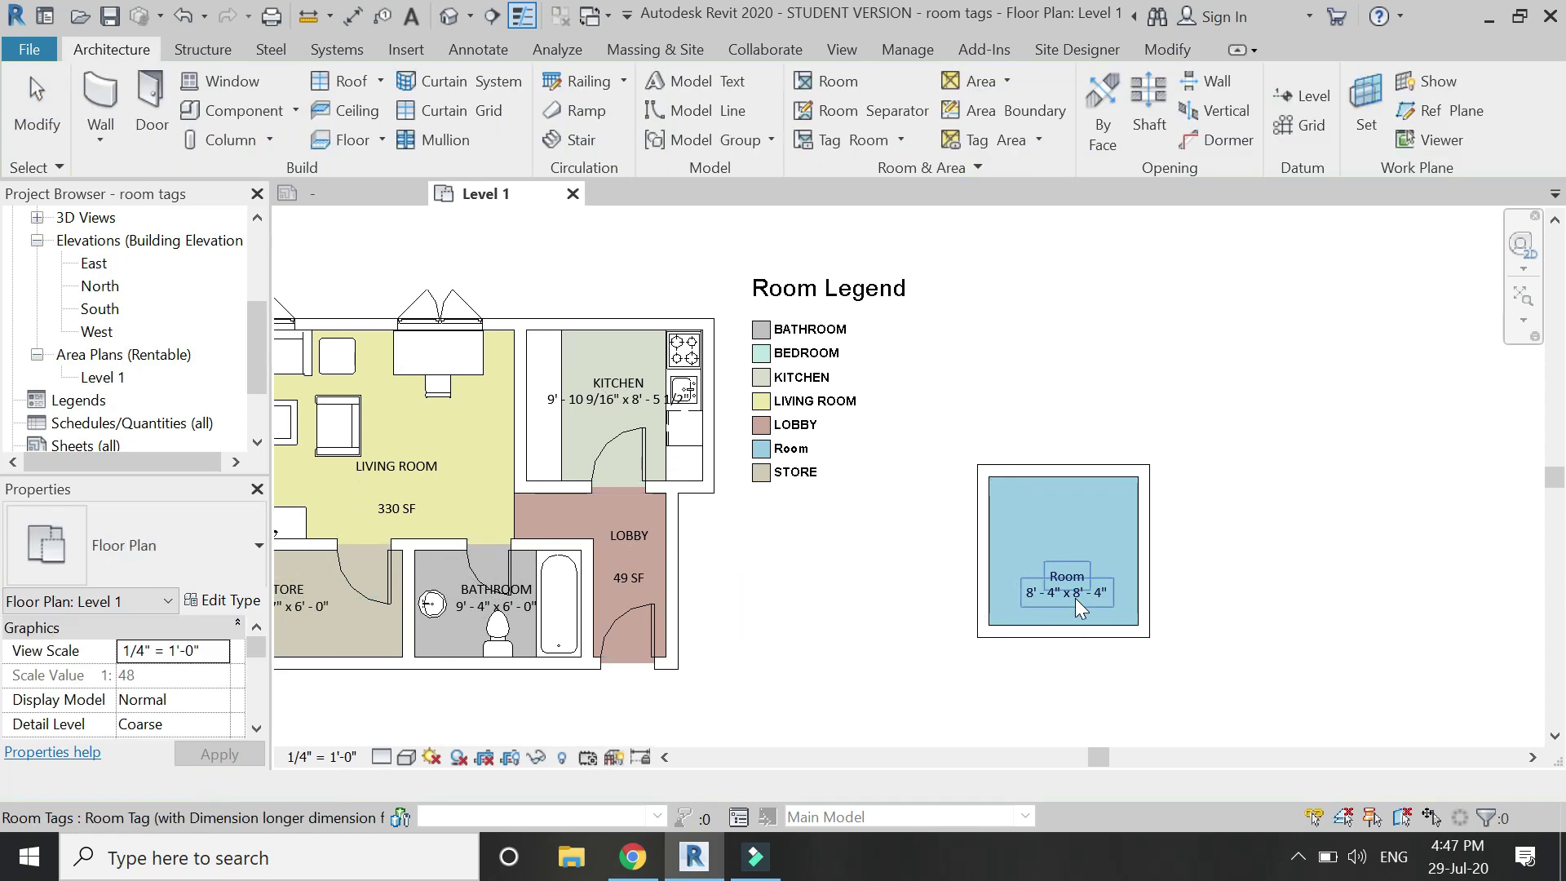
scroll(1076, 599, "up", 3)
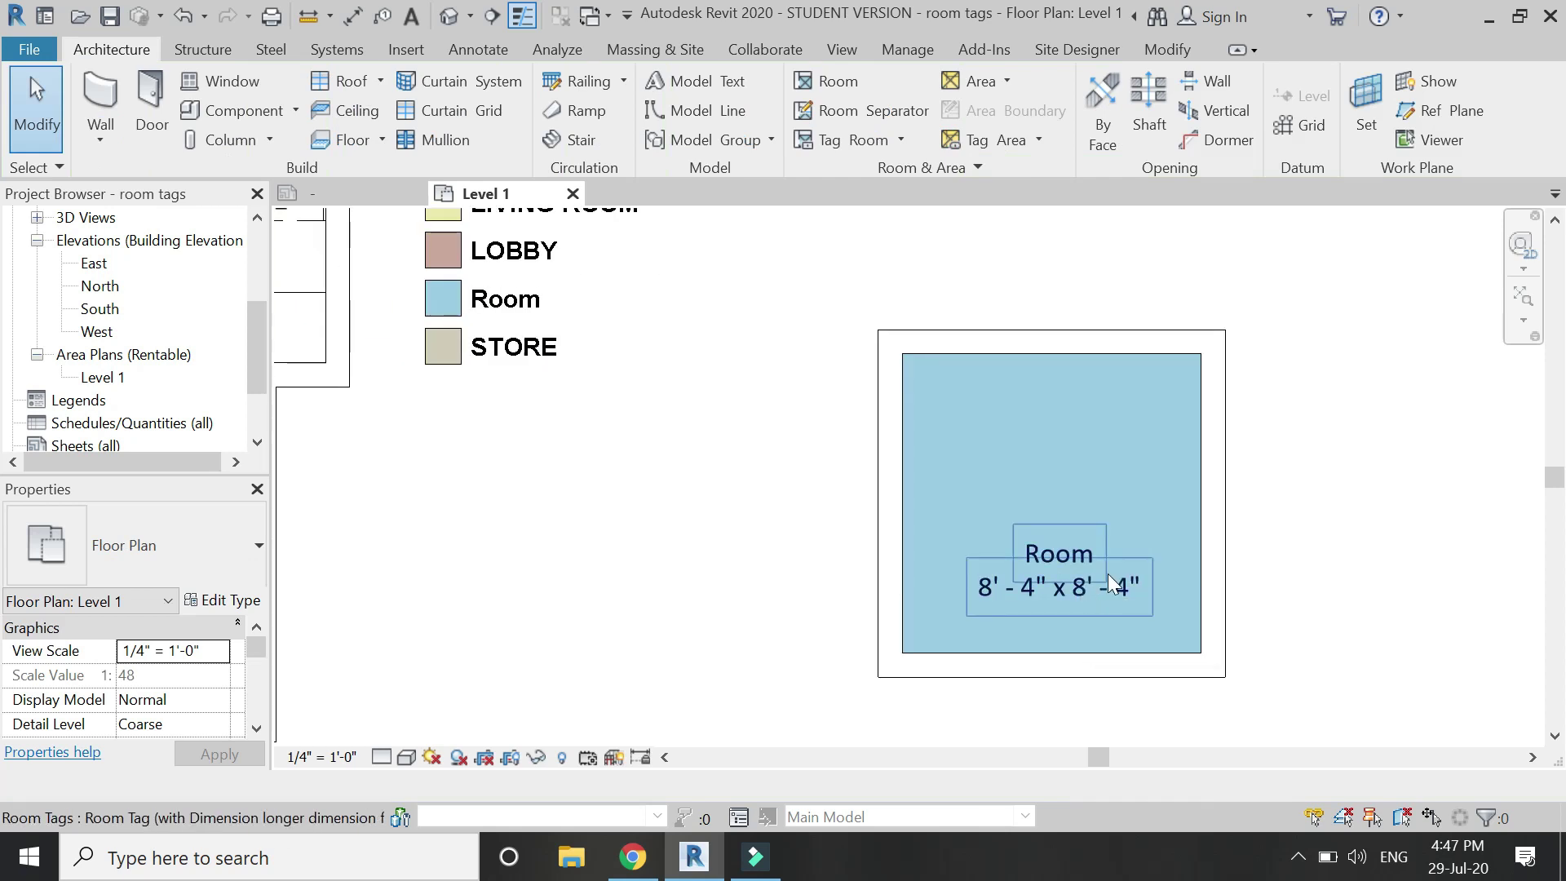
scroll(1142, 566, "down", 5)
scroll(1207, 620, "up", 1)
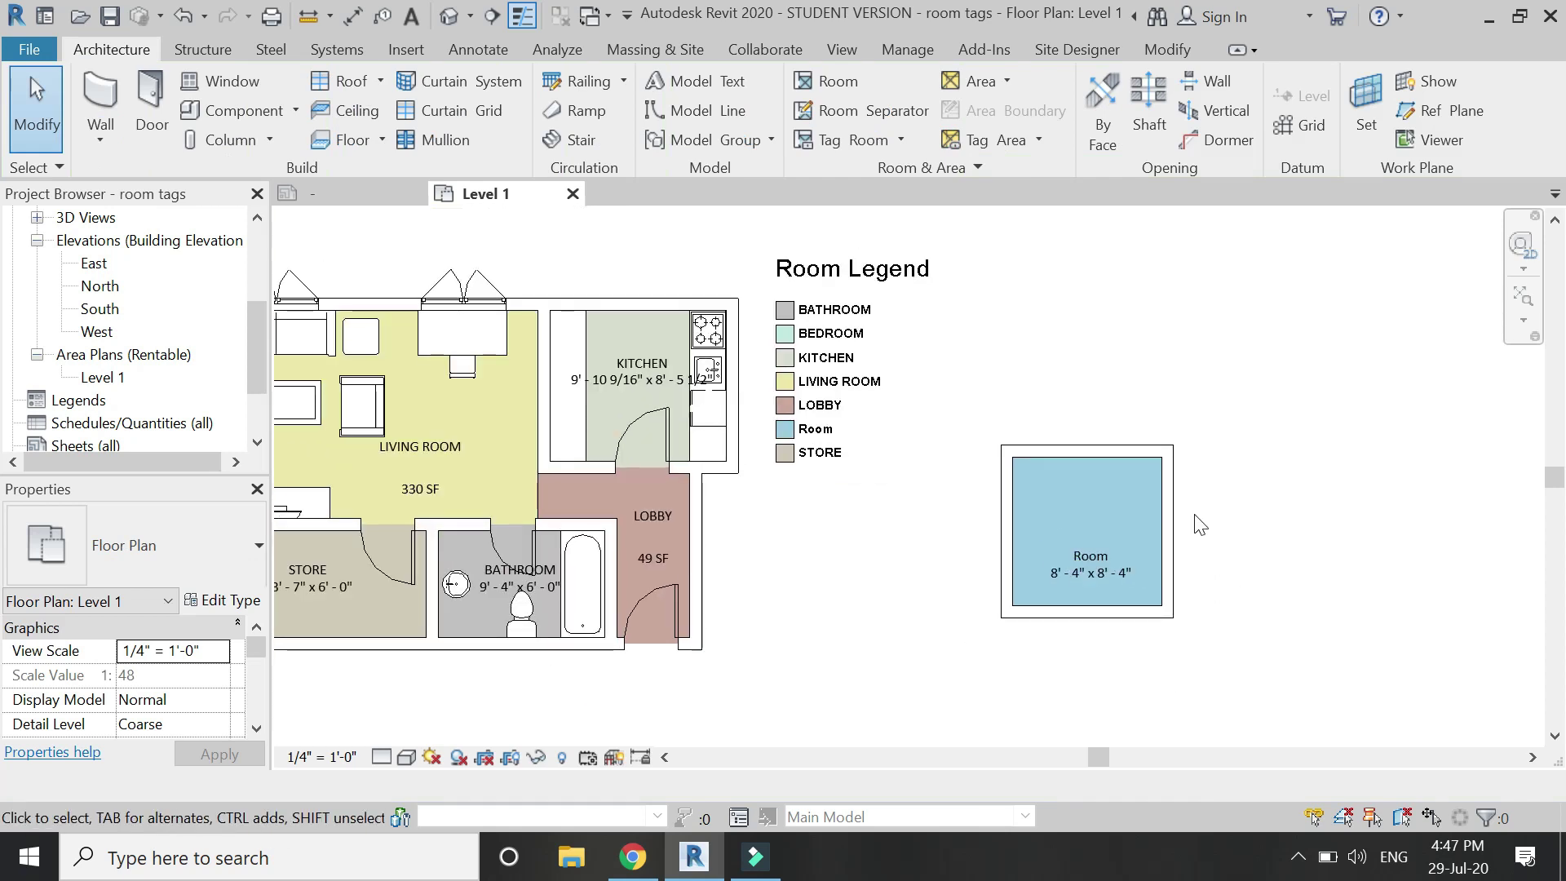
Measure the square room's width with an aligned dimension between its inner side wall faces, without keeping the dimension.
left_click(1159, 50)
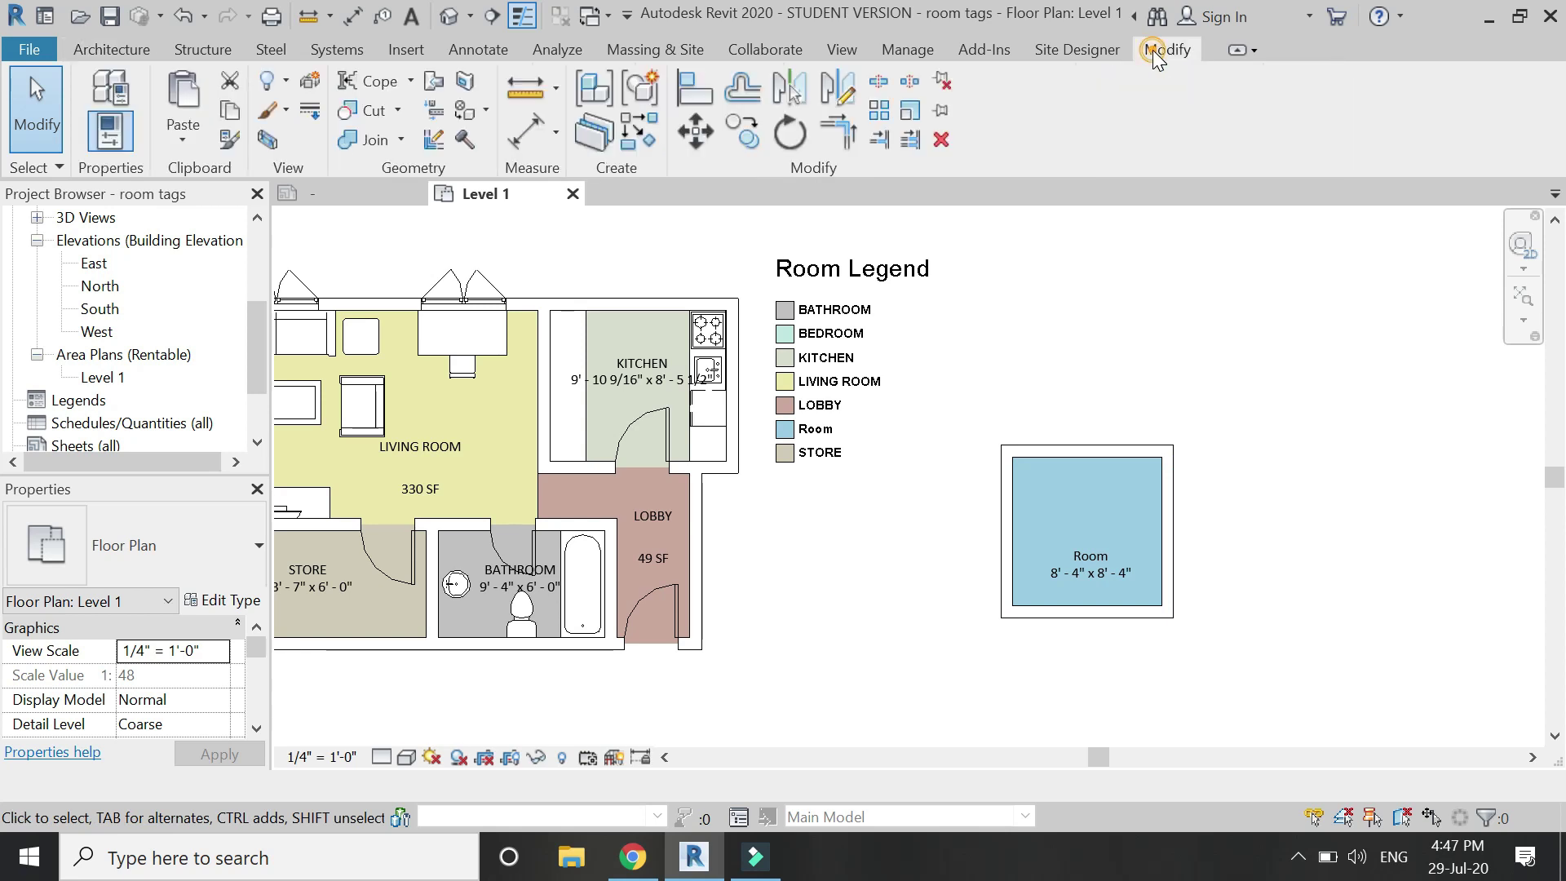
left_click(522, 130)
left_click(1014, 522)
left_click(1158, 530)
scroll(1134, 519, "up", 2)
scroll(1133, 517, "down", 3)
key("Escape")
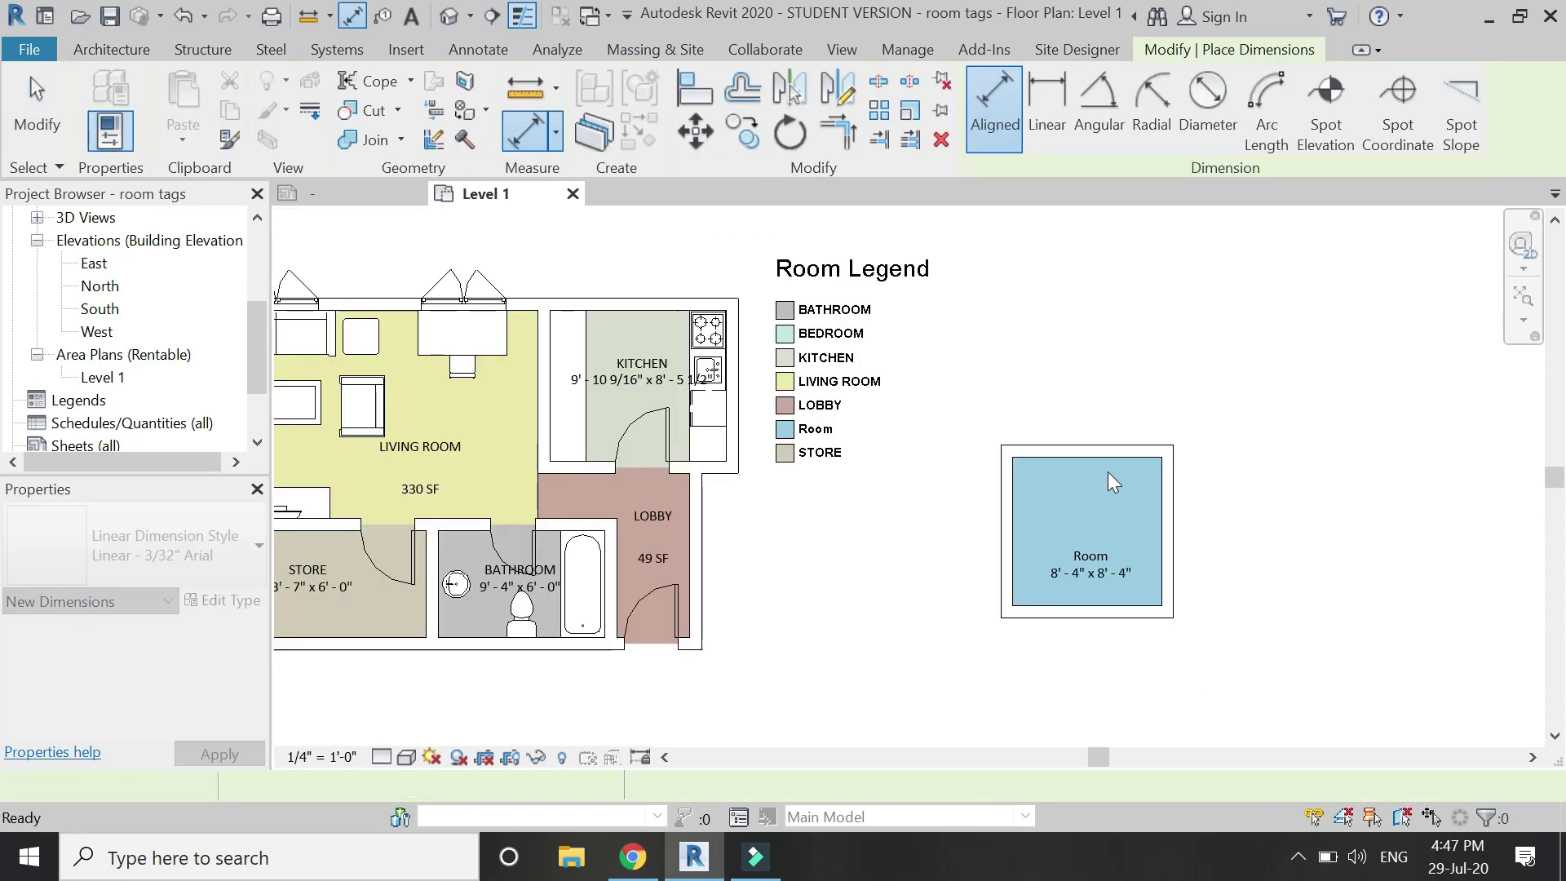
Measure the square room's height with an aligned dimension between its inner upper and lower wall faces, without keeping the dimension.
left_click(1055, 441)
left_click(1055, 611)
scroll(1020, 575, "up", 2)
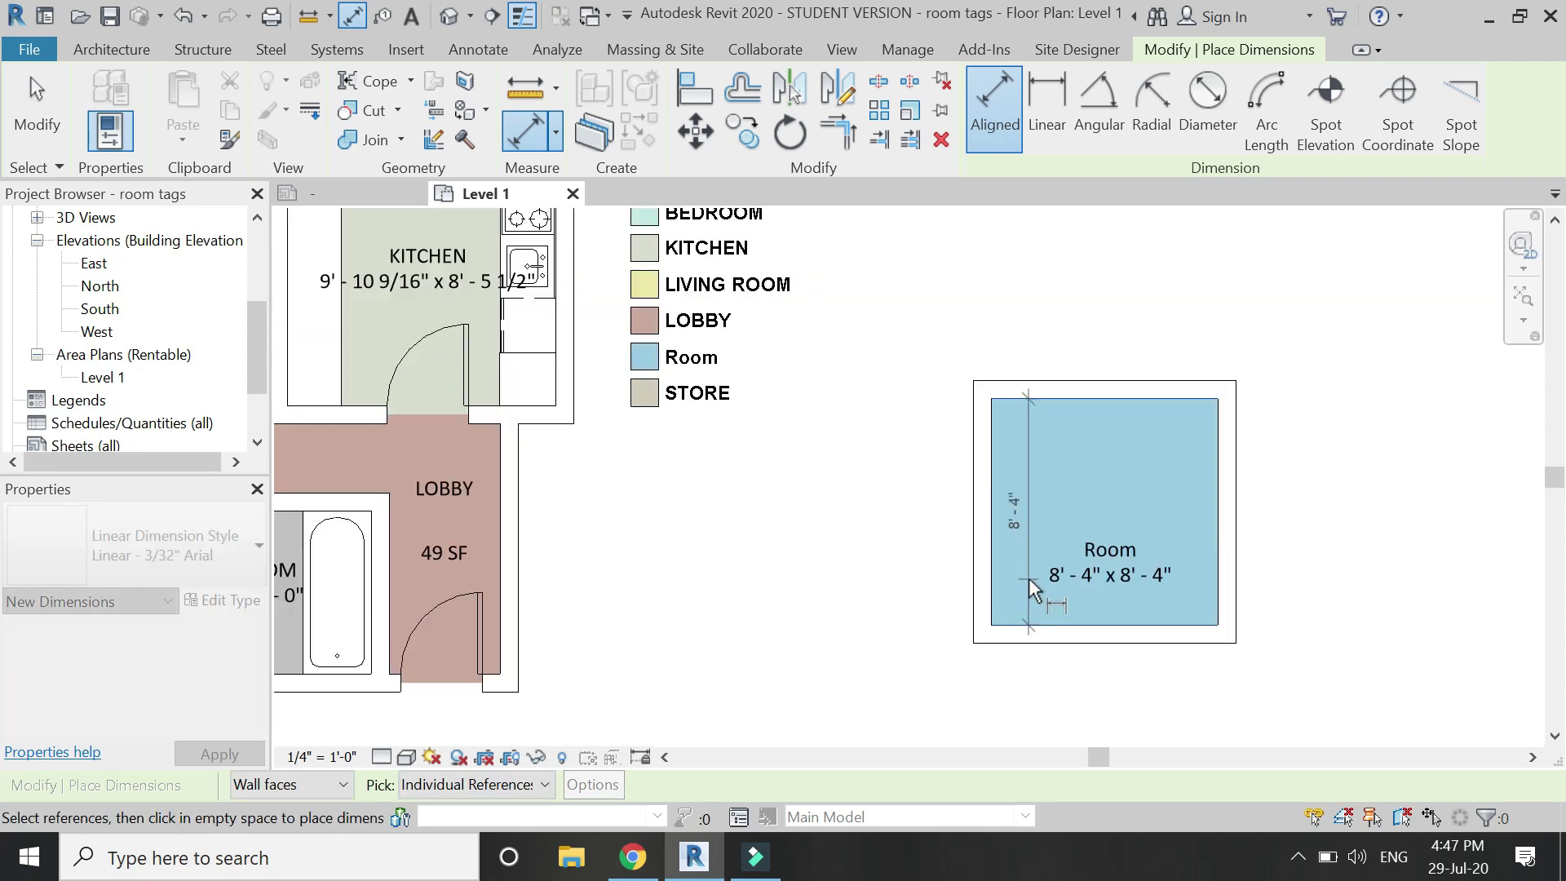
key("Escape")
key("Escape")
scroll(1030, 579, "down", 3)
scroll(1158, 559, "down", 2)
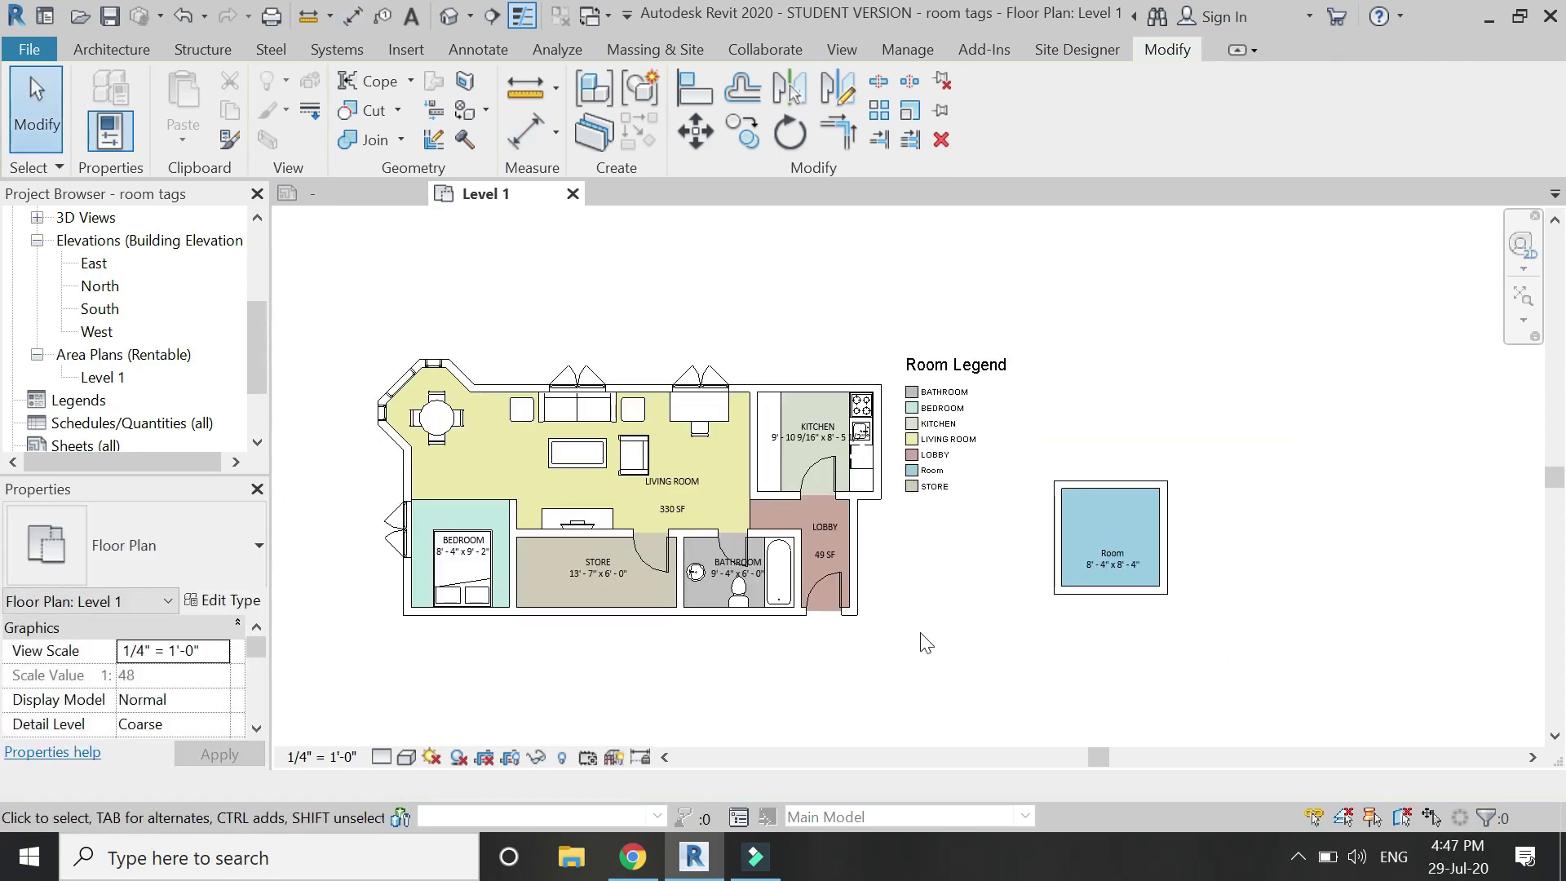
Rename the square room to BOX through its room tag.
scroll(929, 478, "up", 2)
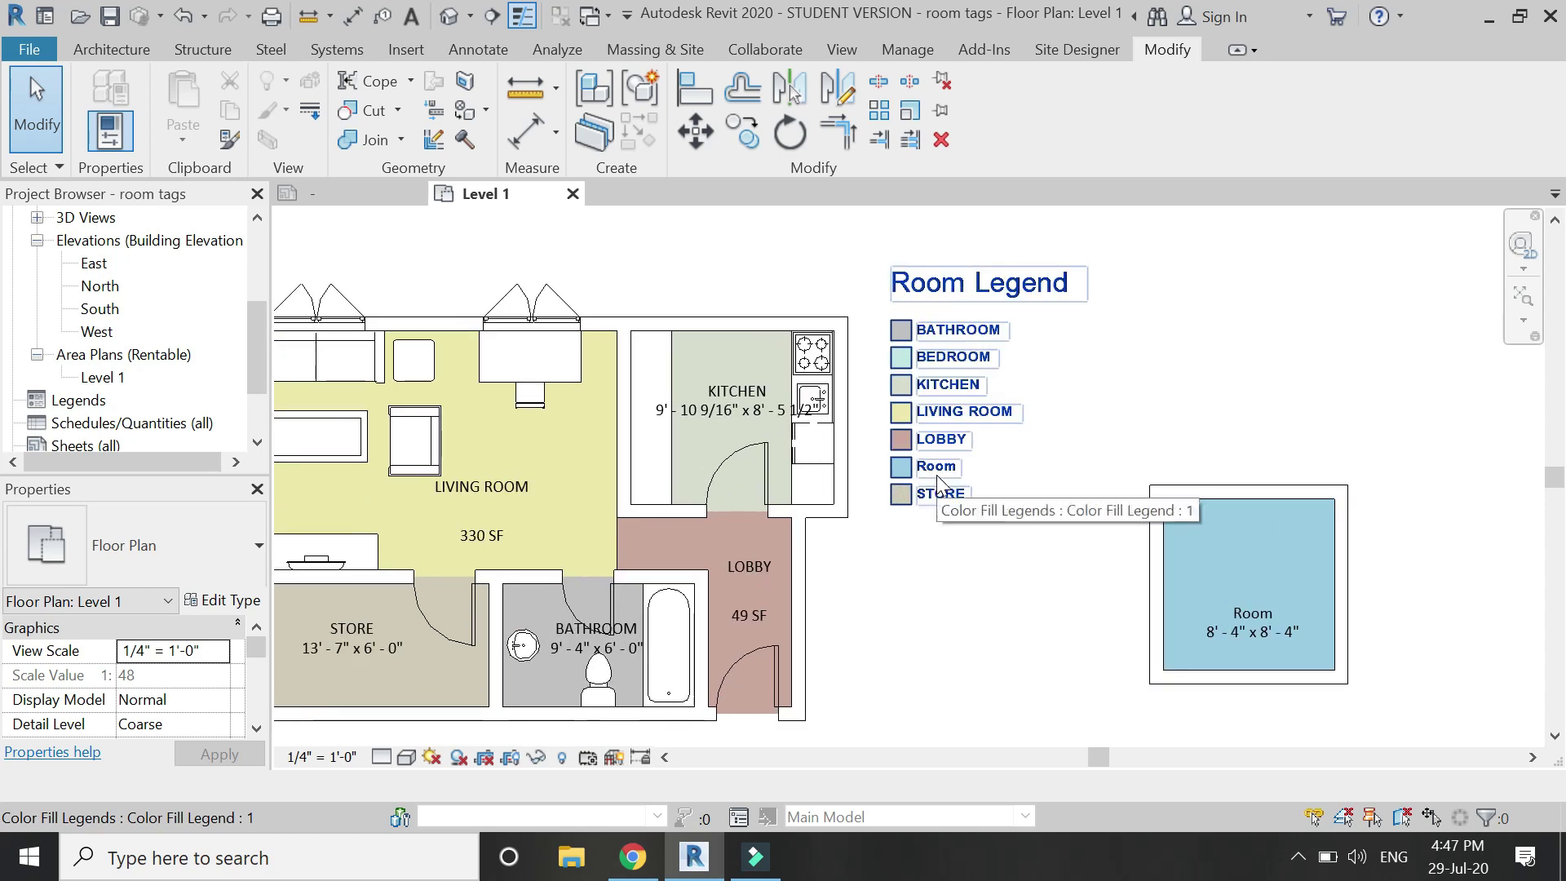
double_click(1248, 612)
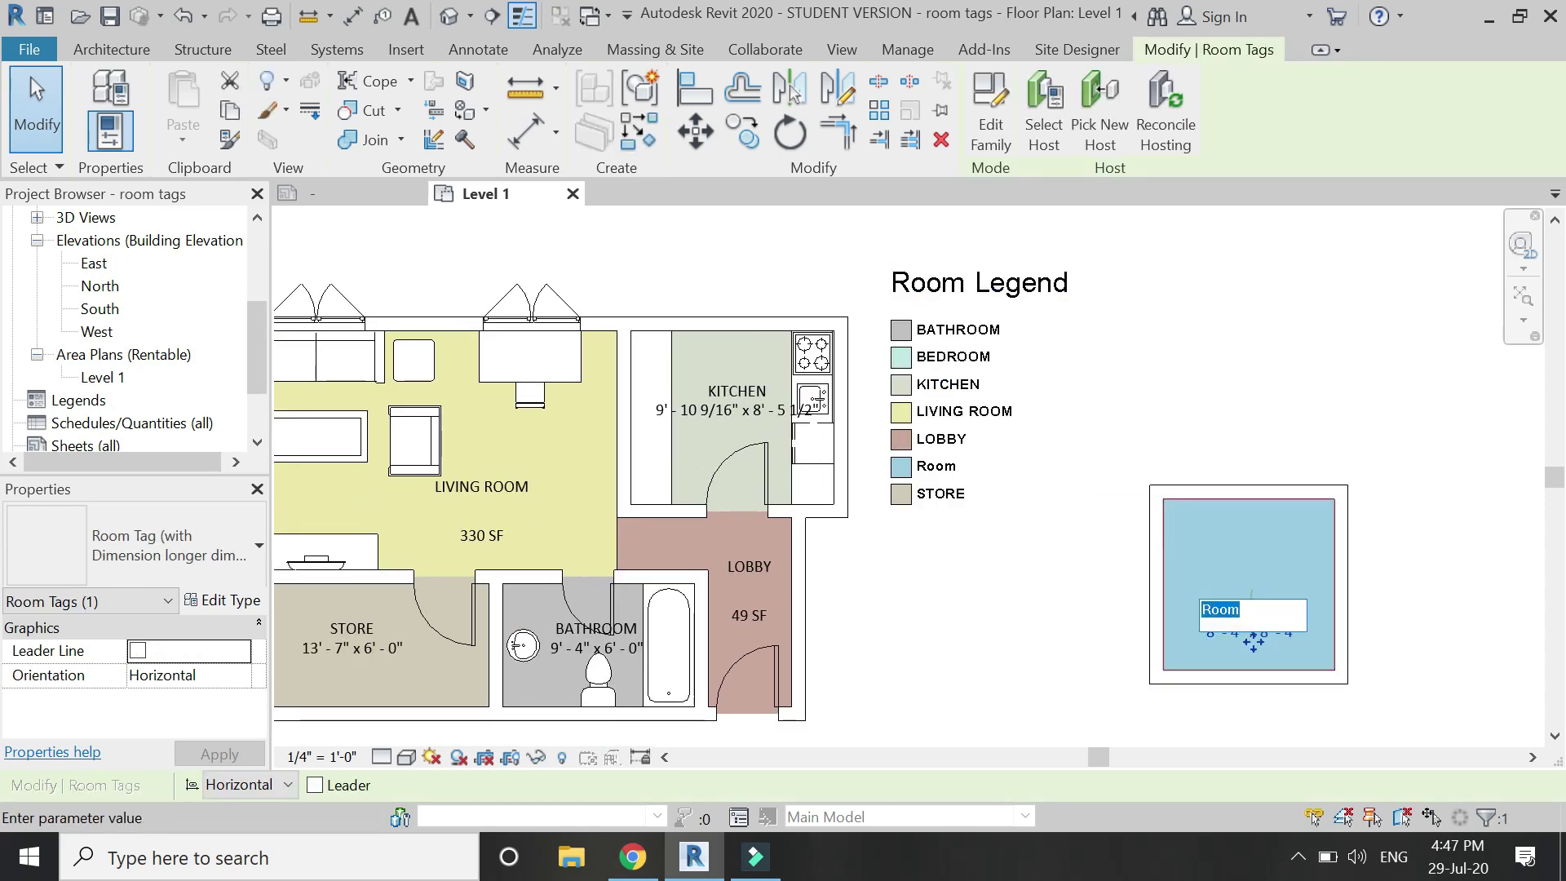
type("B")
left_click(1191, 526)
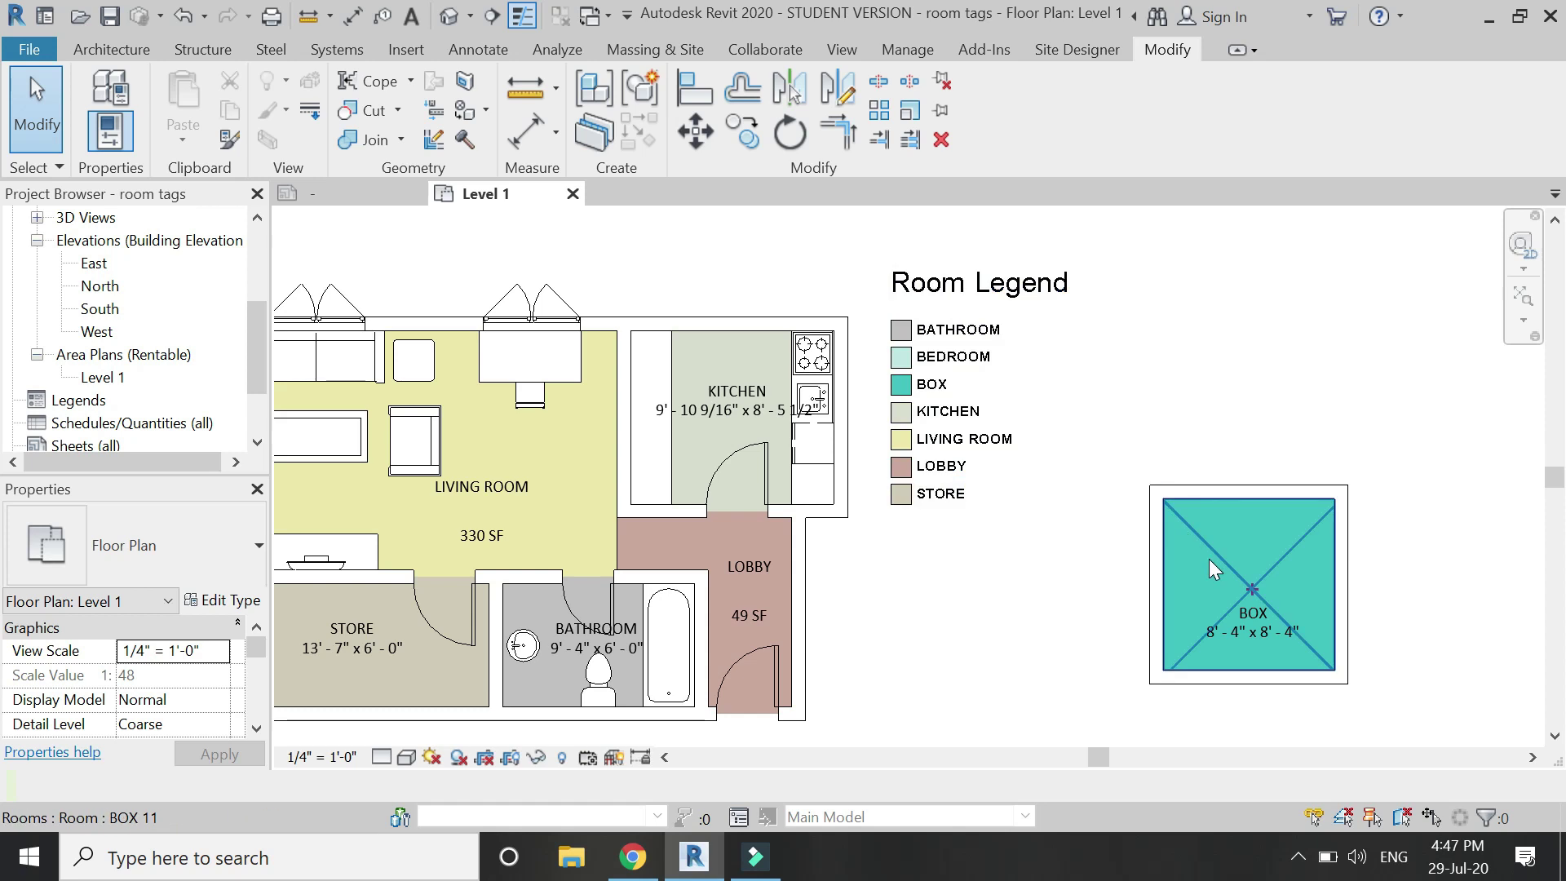
left_click(1227, 531)
scroll(1227, 531, "down", 2)
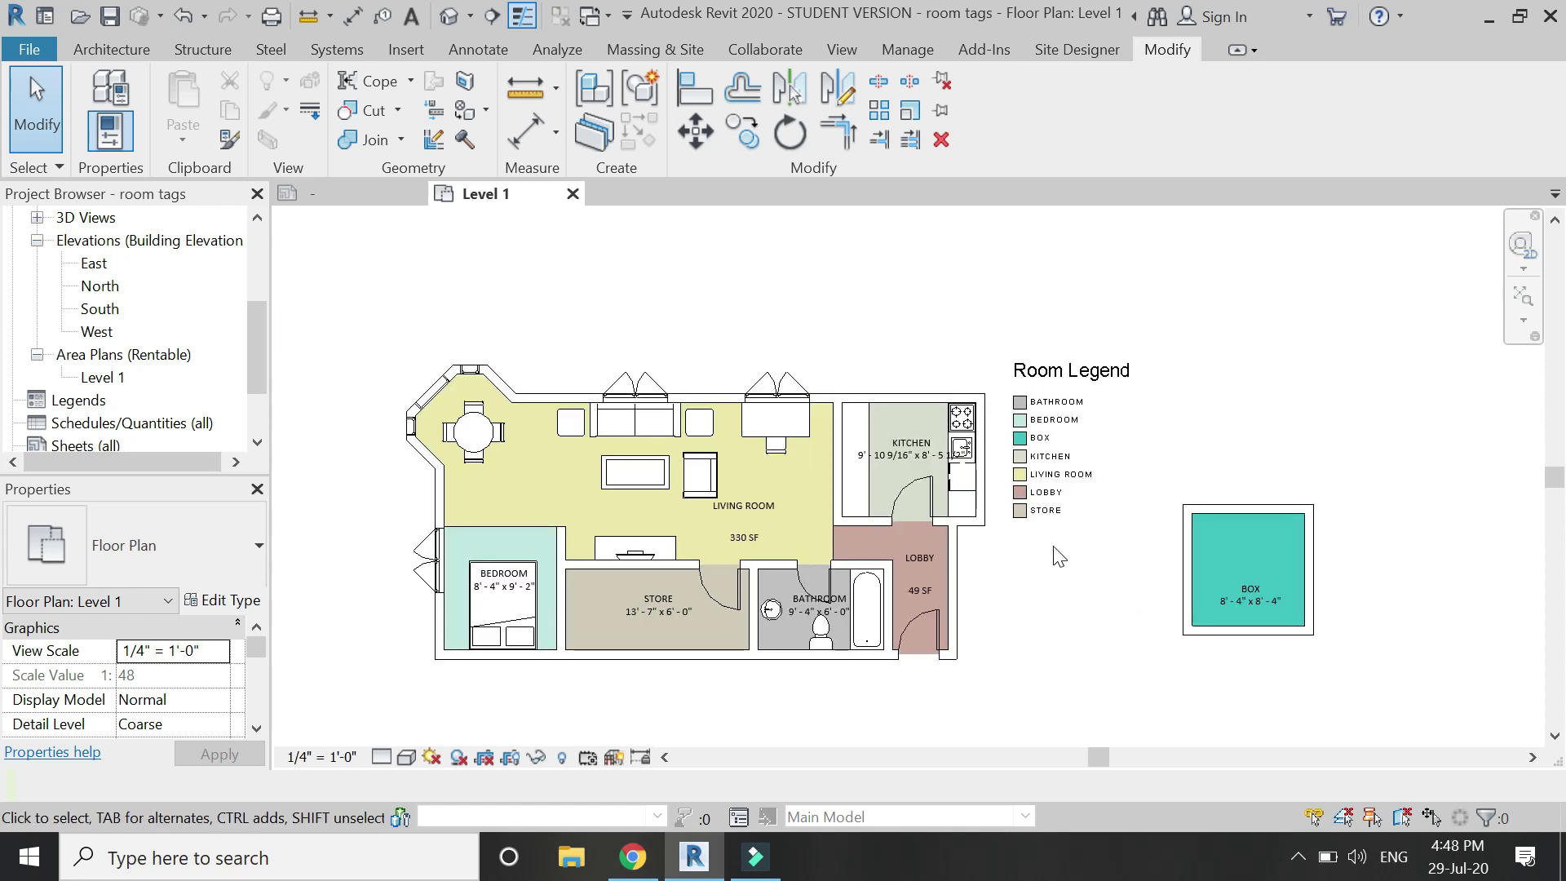
Edit the Room Legend's color scheme so that BOX uses light red, RGB 255-155-155, and apply it.
left_click(1040, 426)
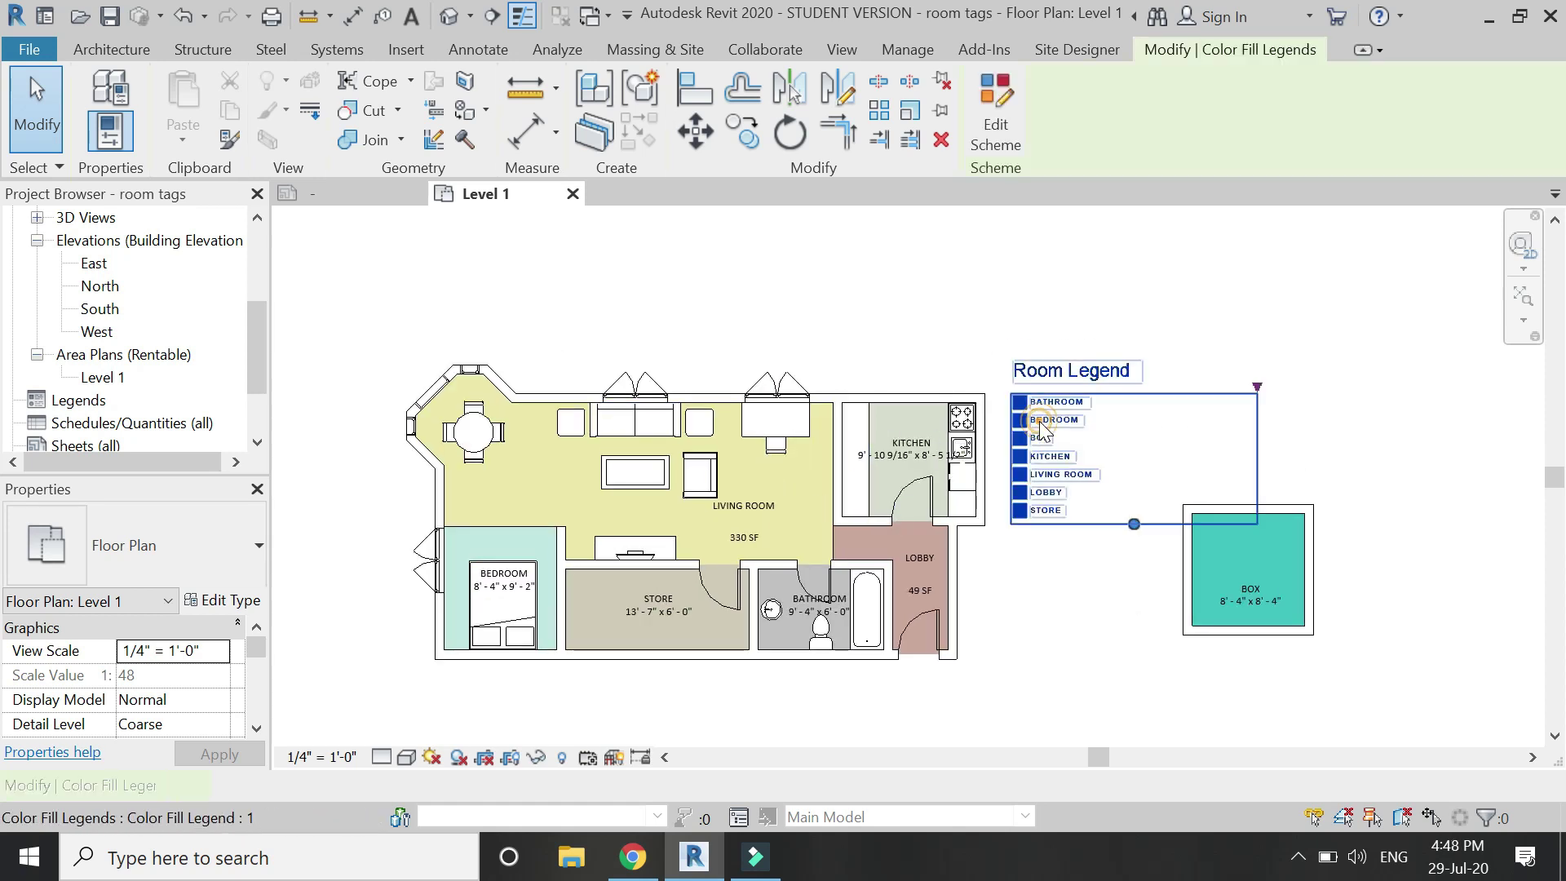
left_click(987, 126)
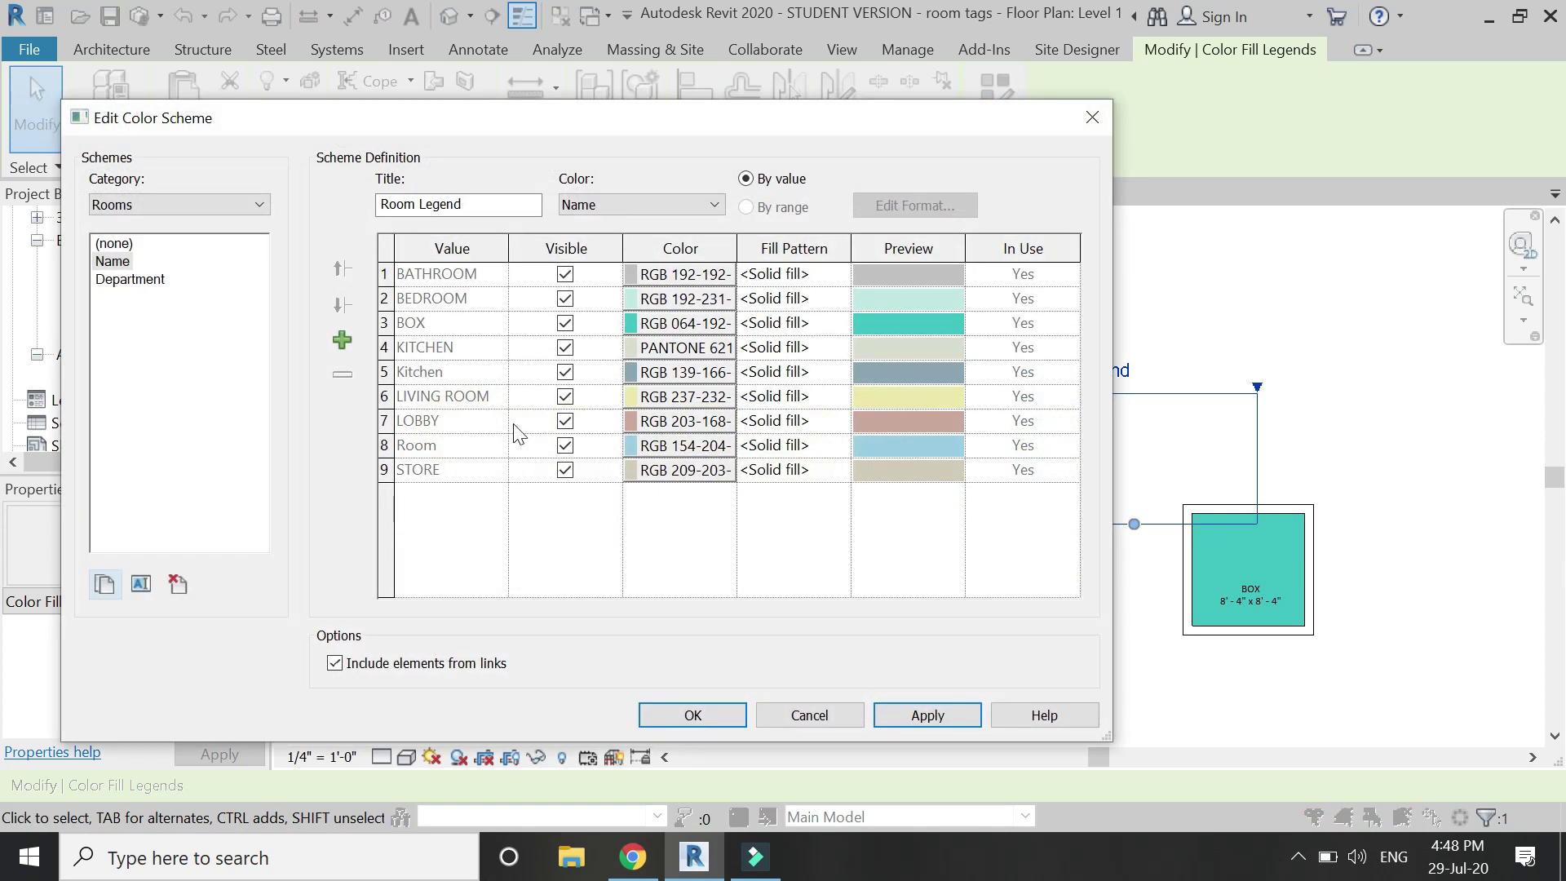
left_click(637, 326)
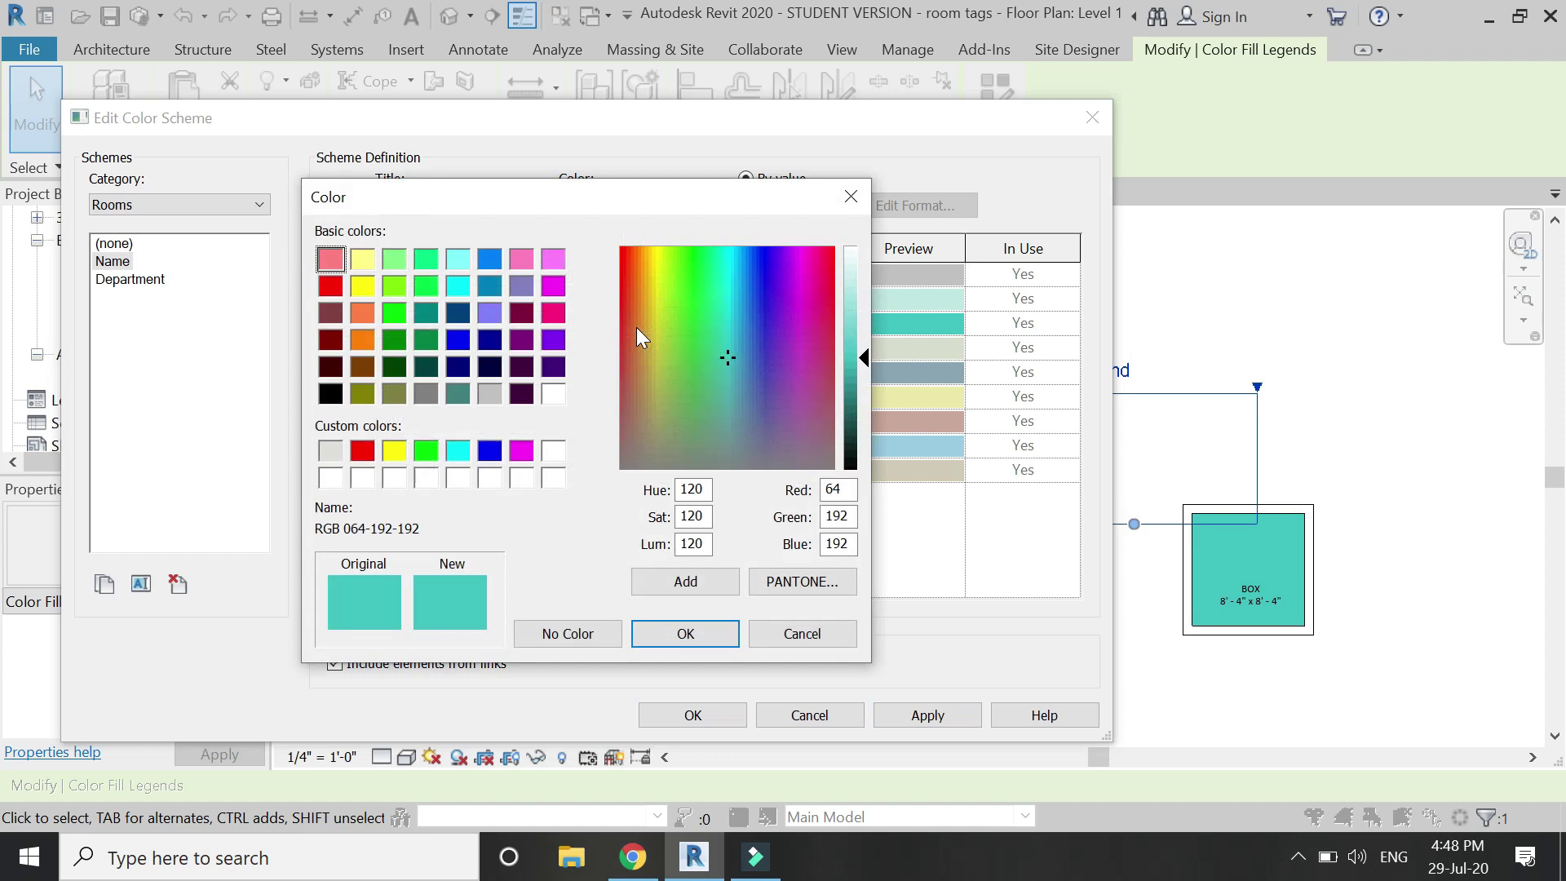
left_click(334, 289)
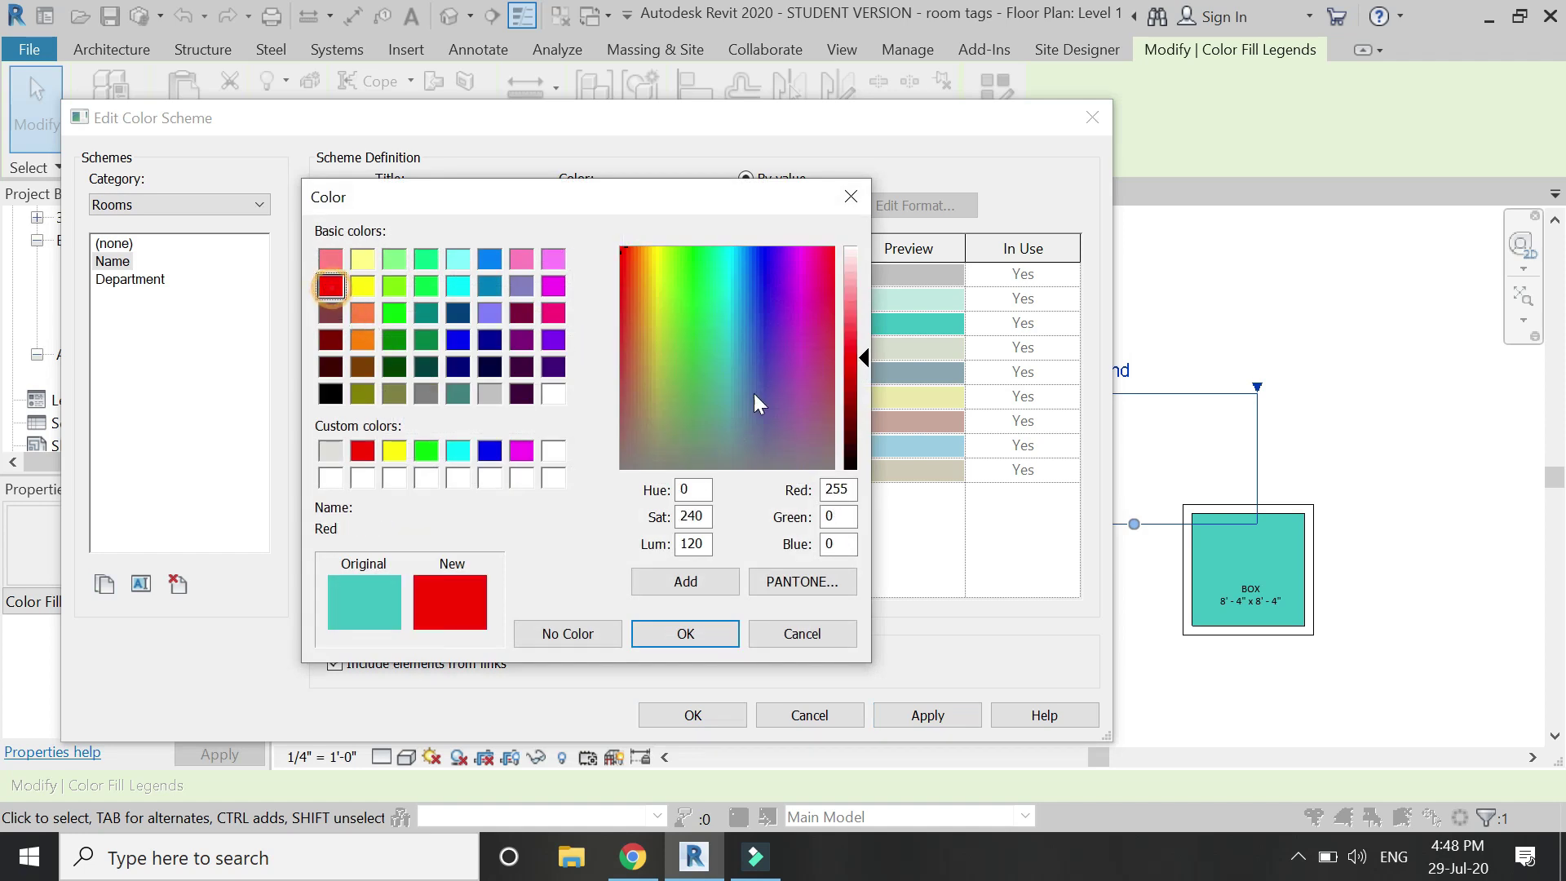
left_click_drag(868, 350, 869, 290)
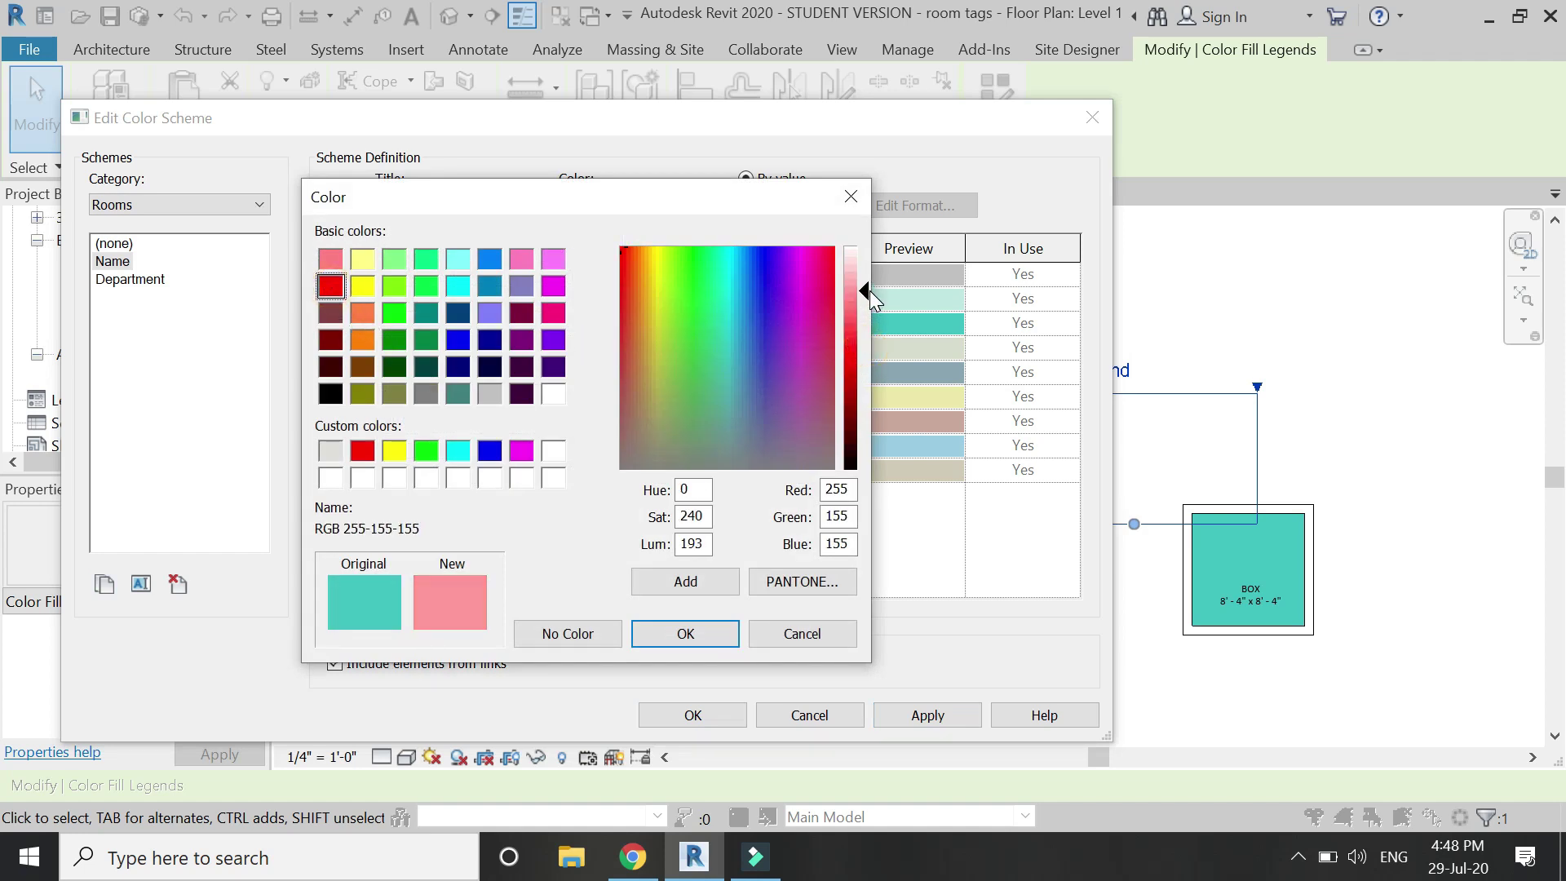
left_click(700, 635)
left_click(956, 722)
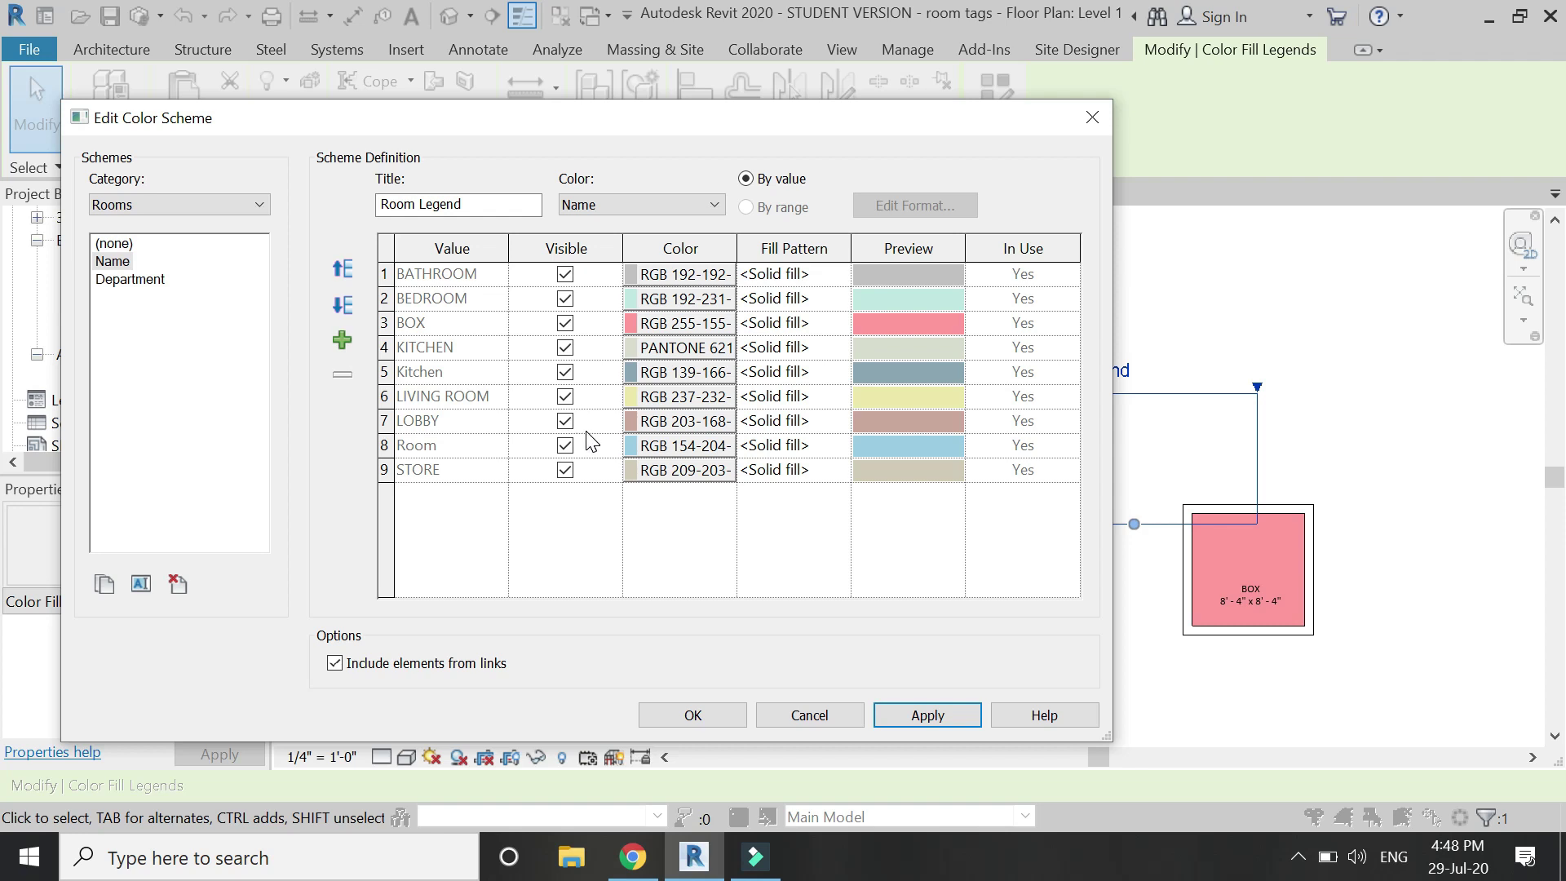
Move the Edit Color Scheme dialog aside to inspect the recolored plan, and bring it back over the drawing.
left_click_drag(605, 123, 706, 199)
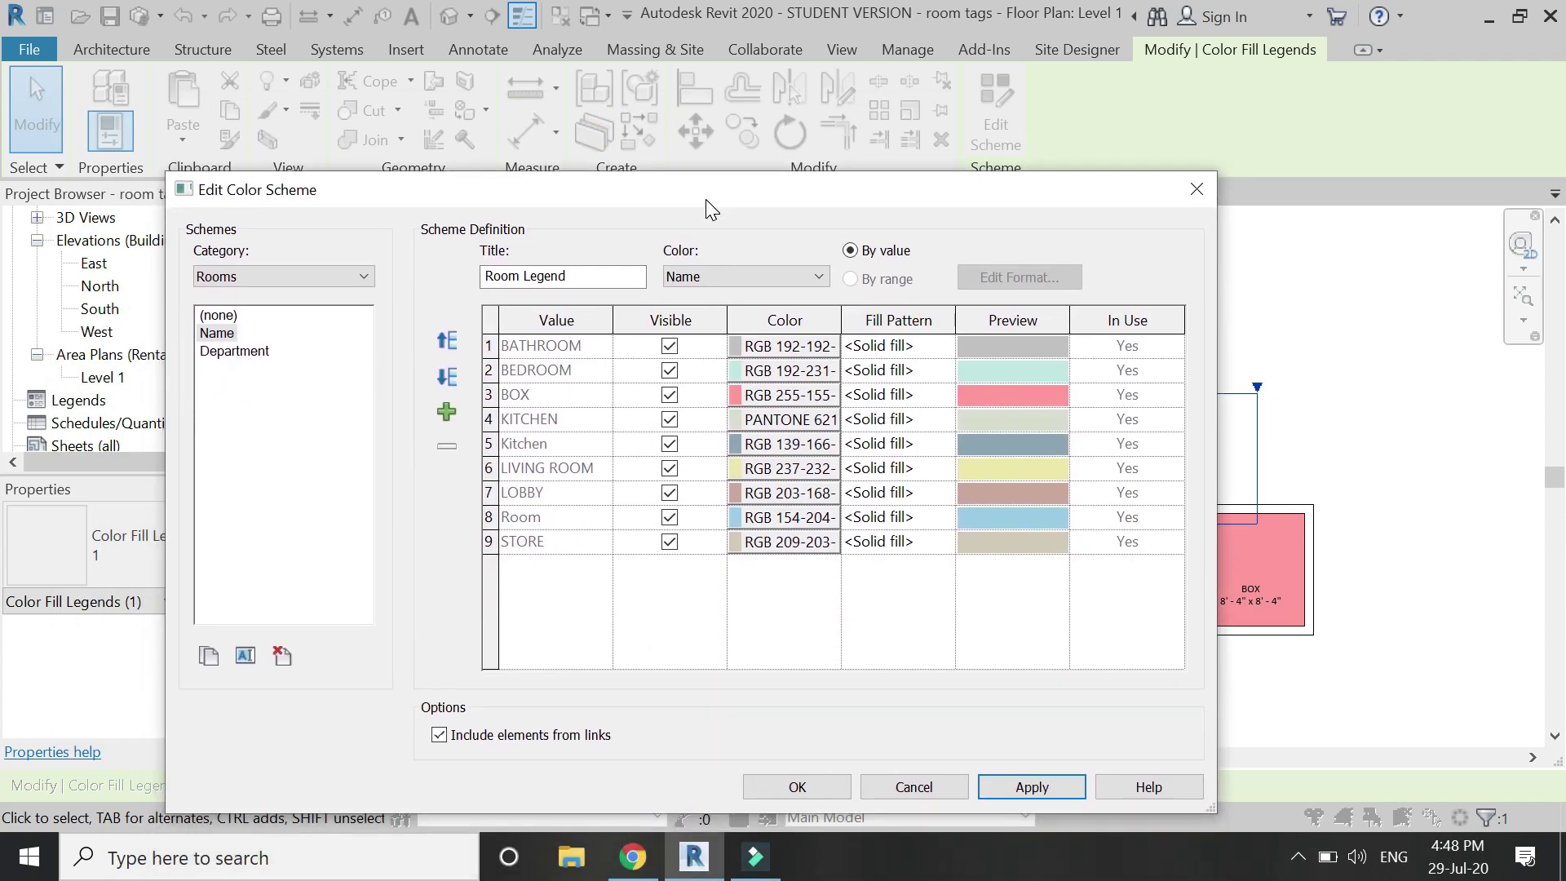
left_click_drag(707, 200, 800, 748)
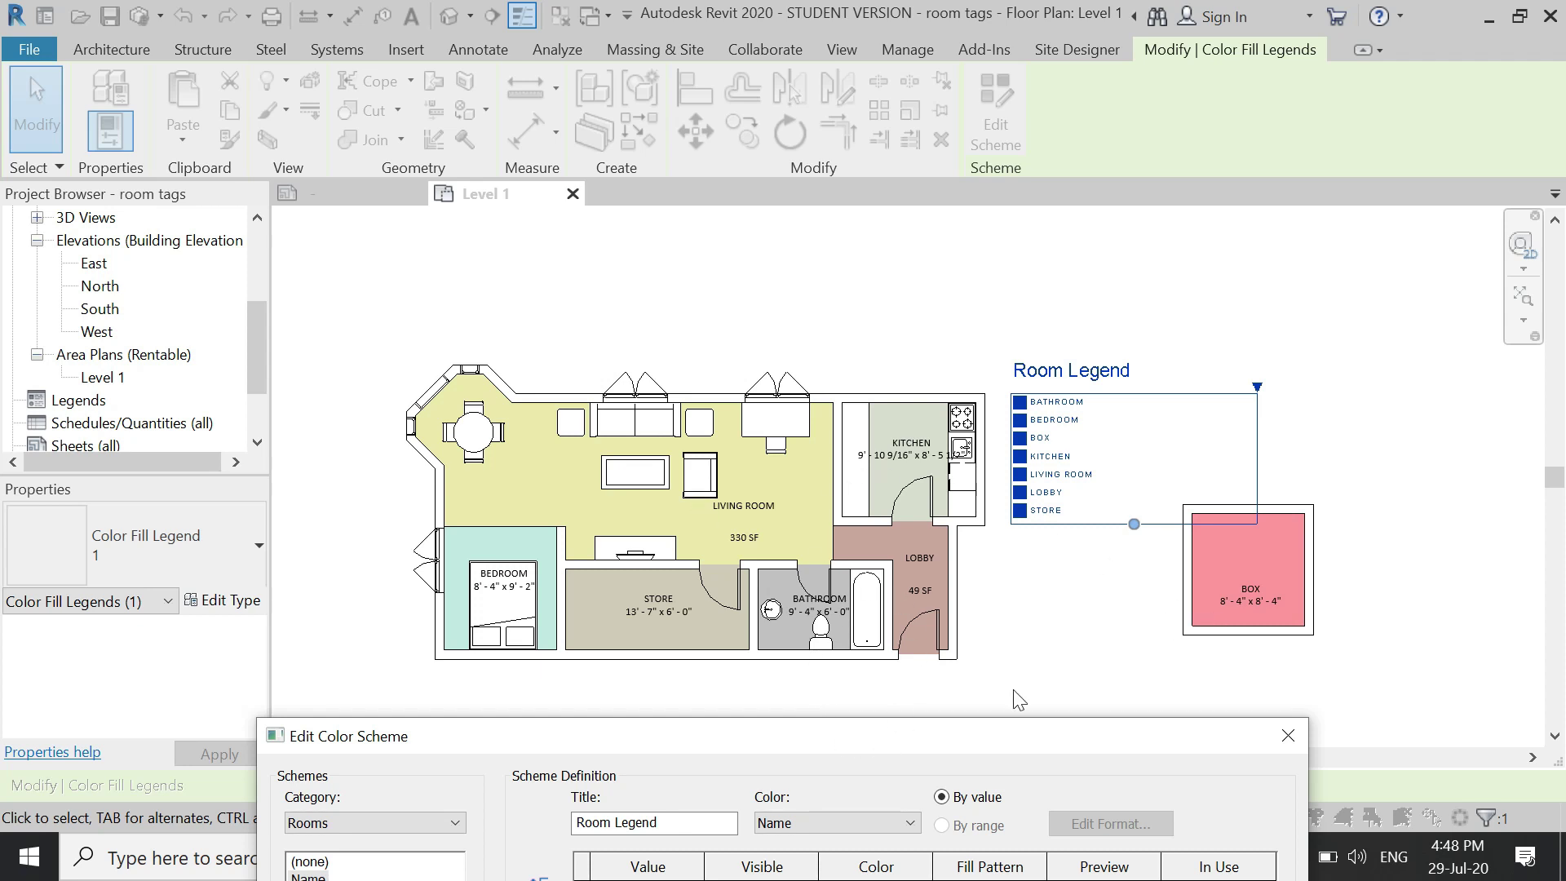
left_click_drag(965, 738, 903, 194)
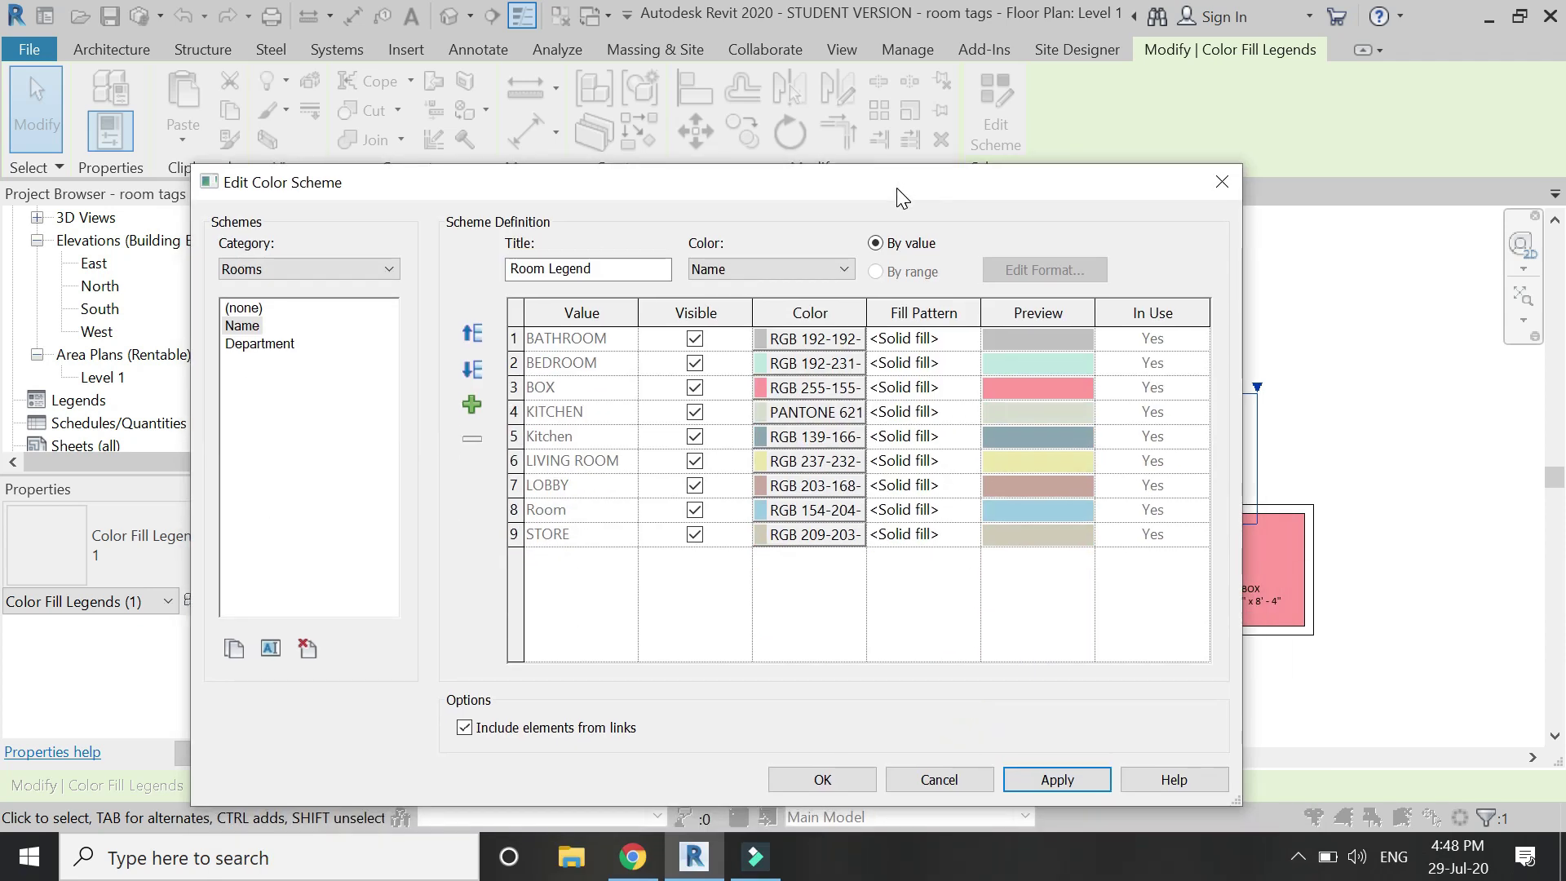
Turn off visibility for BATHROOM in the color scheme and try the Crosshatch and Diagonal up-small fill patterns on it.
left_click(930, 341)
left_click(695, 338)
left_click(969, 341)
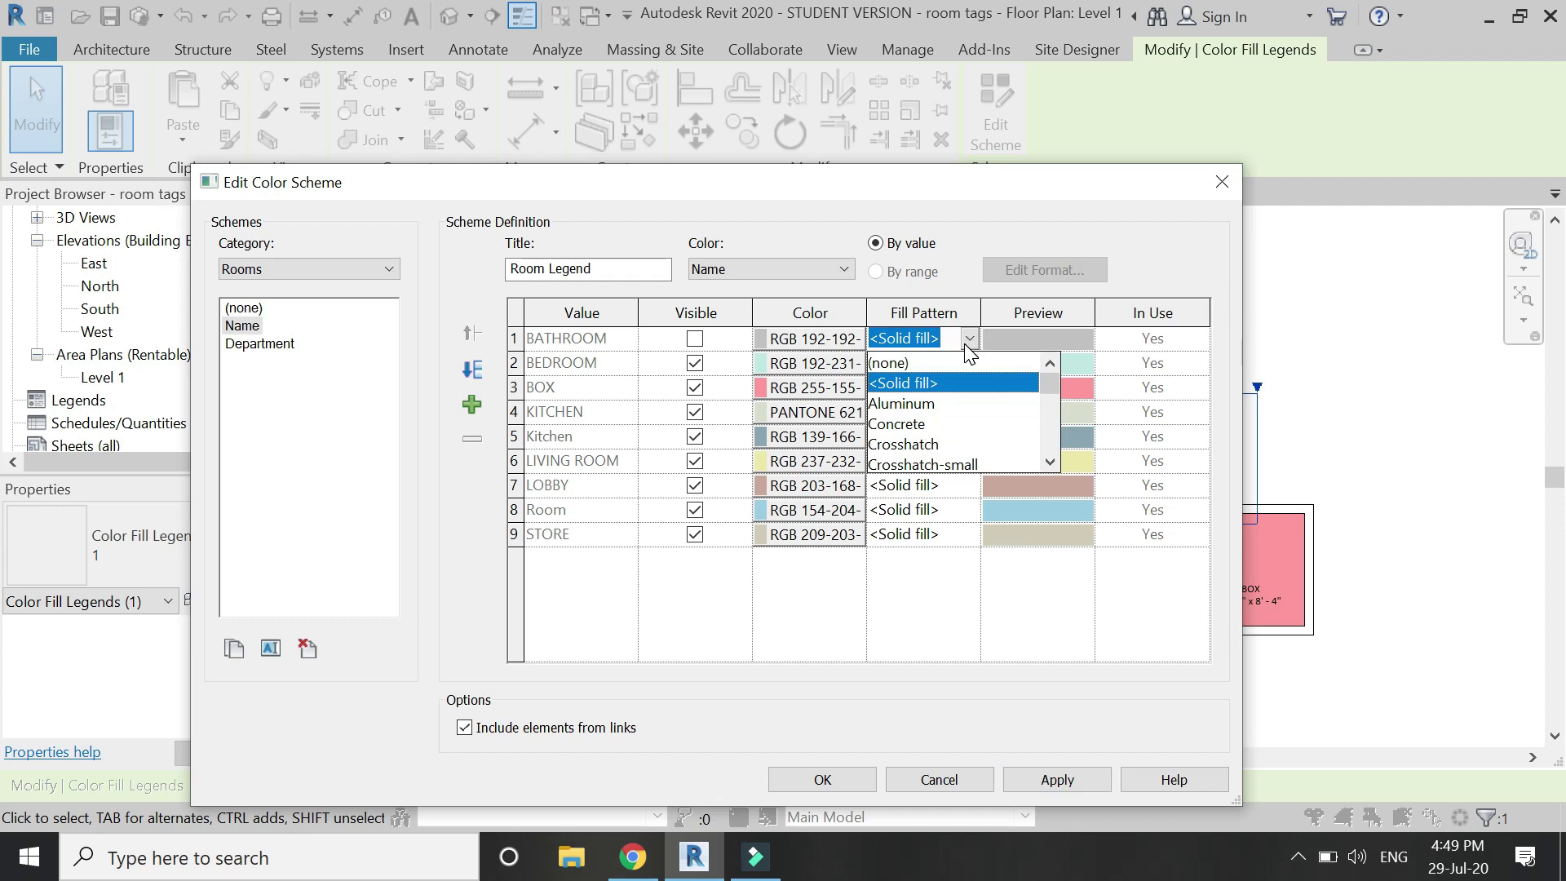
scroll(947, 408, "down", 4)
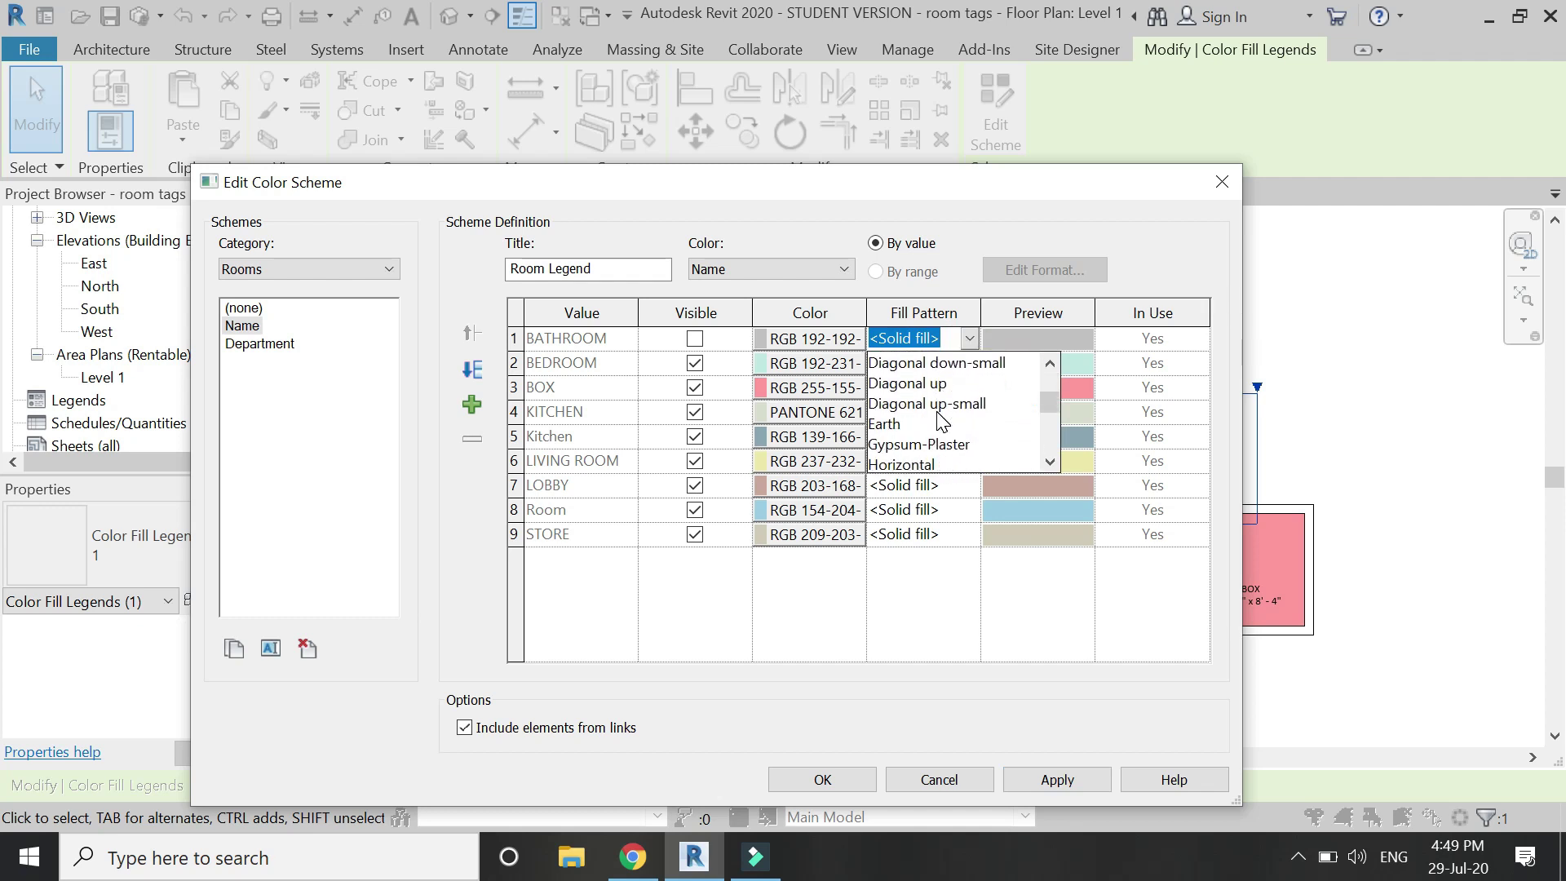
scroll(942, 420, "down", 2)
scroll(942, 420, "up", 5)
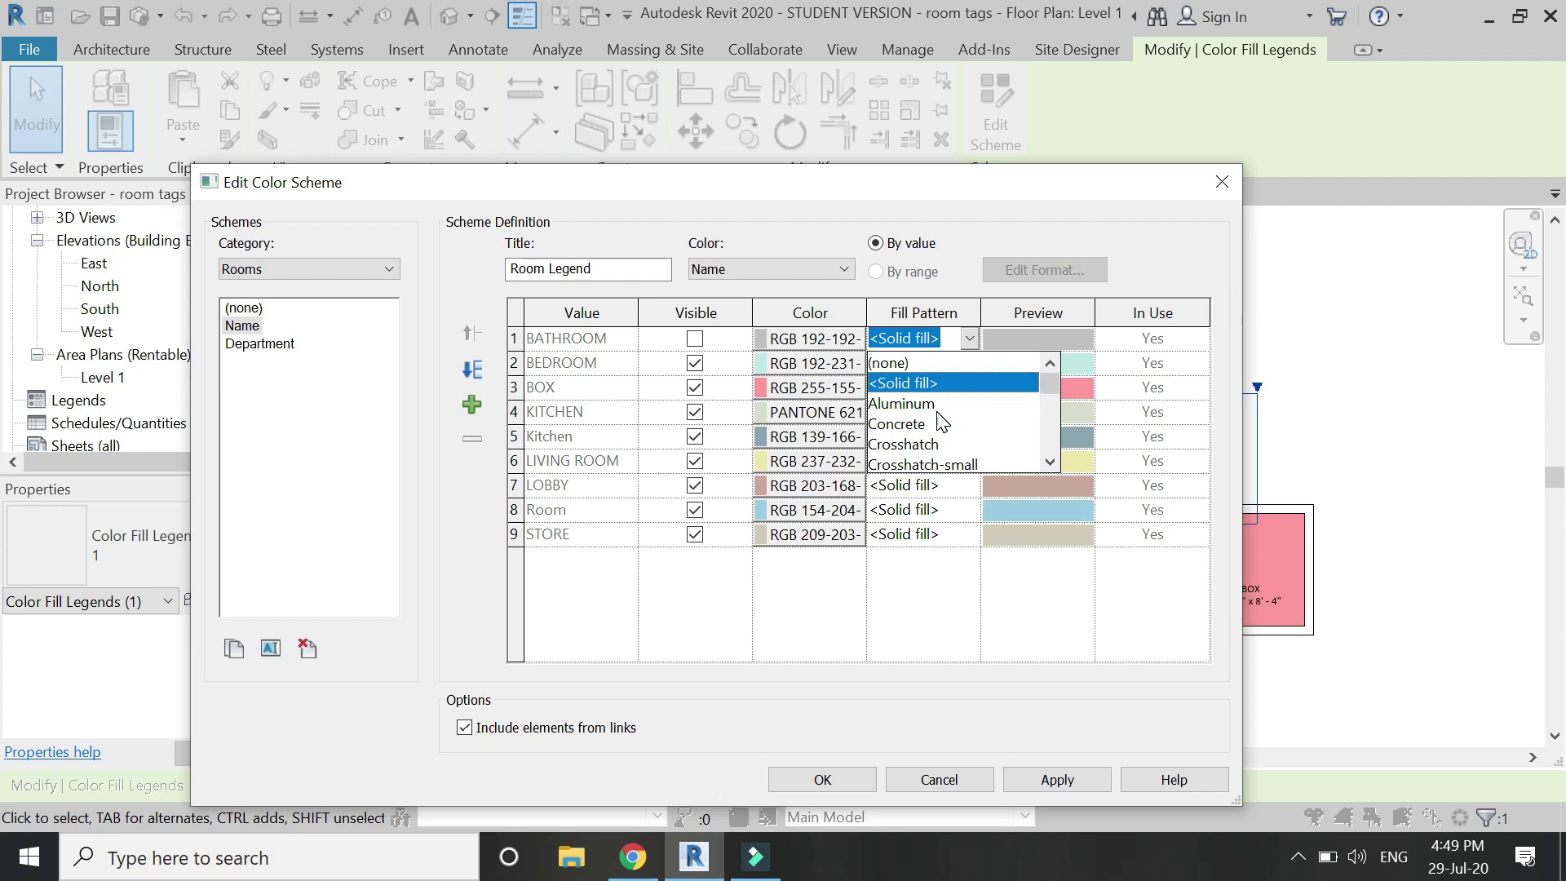
left_click(937, 446)
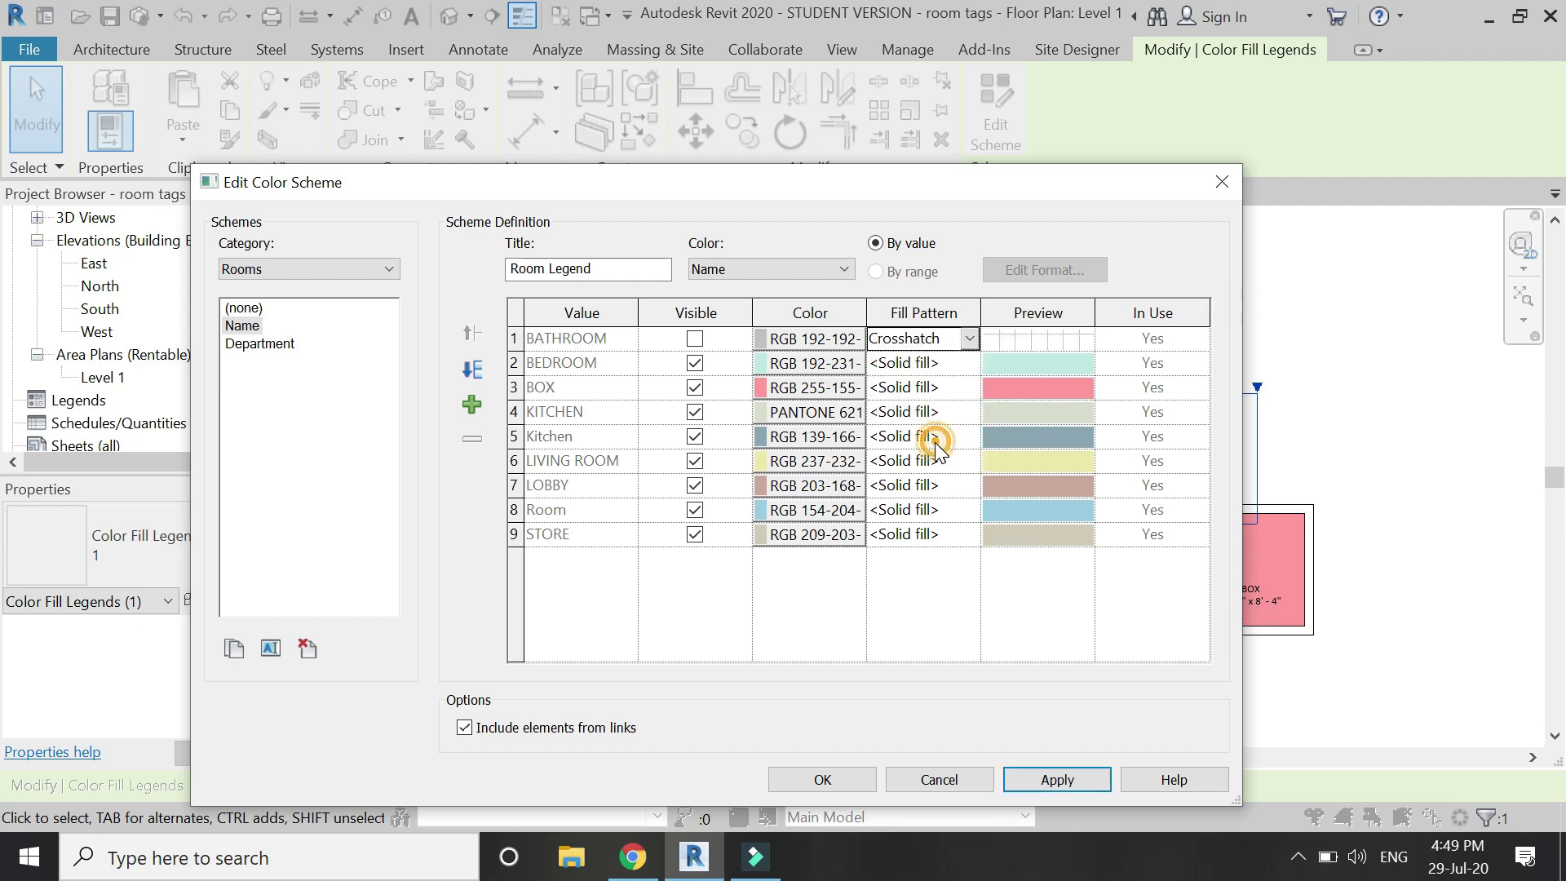
left_click(970, 339)
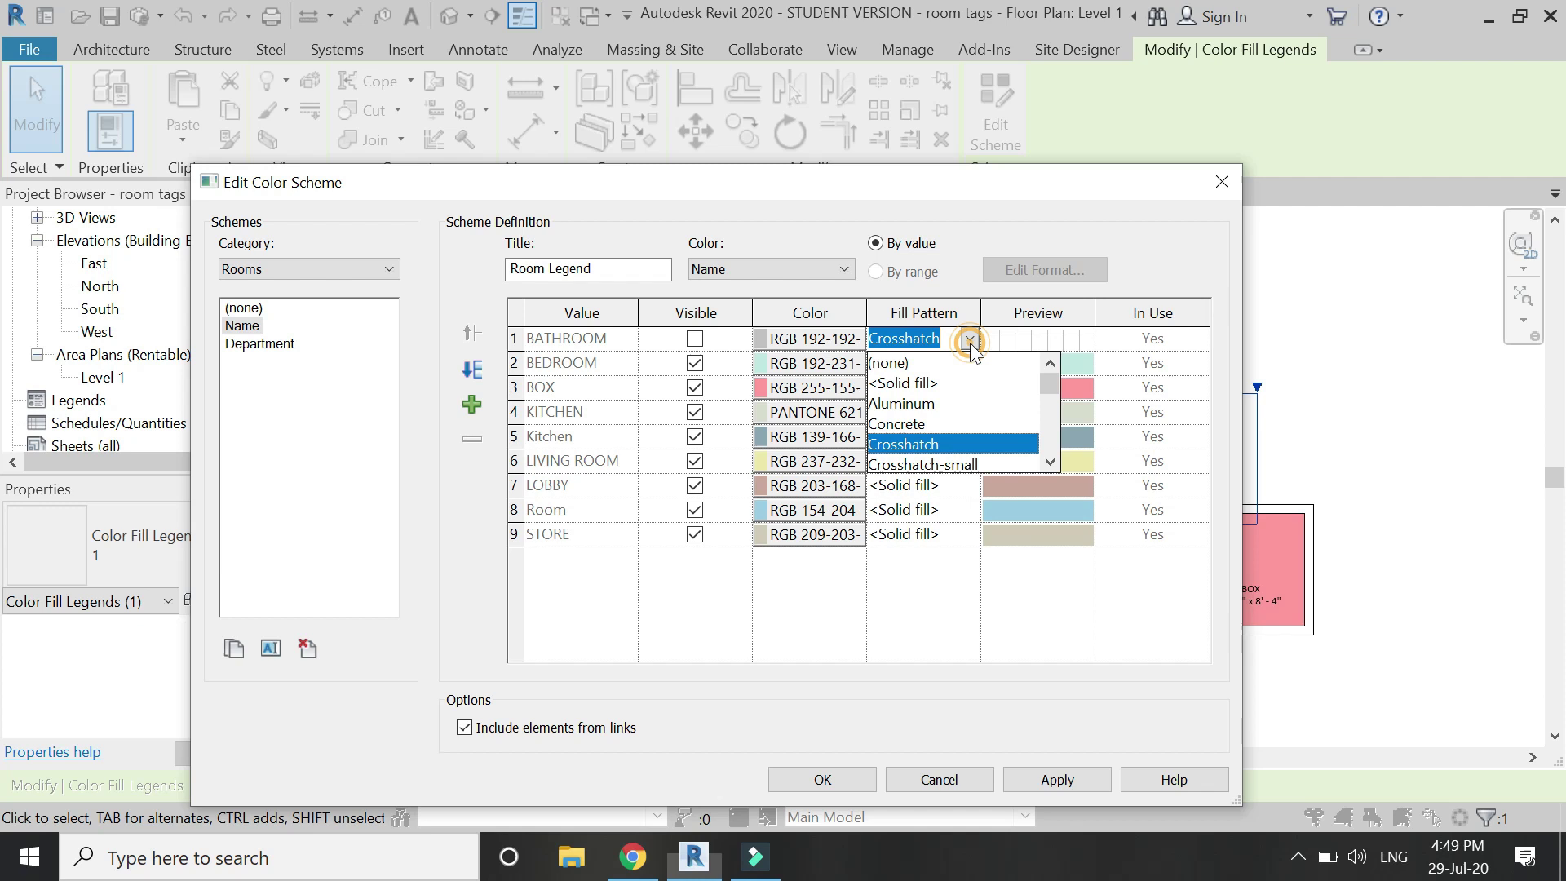
left_click_drag(1052, 386, 1052, 403)
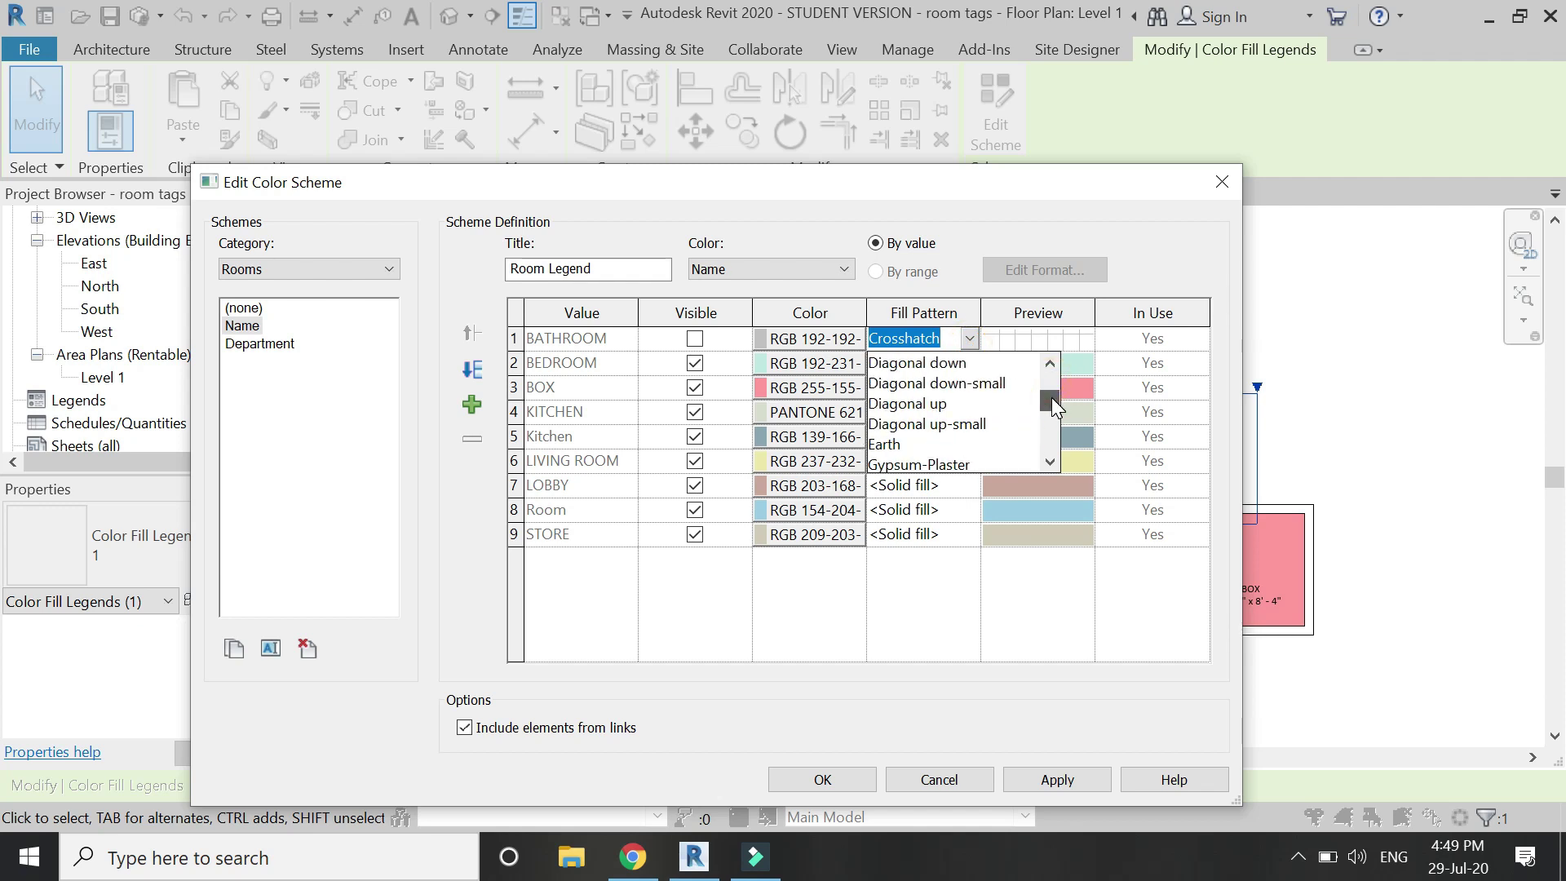
left_click(989, 425)
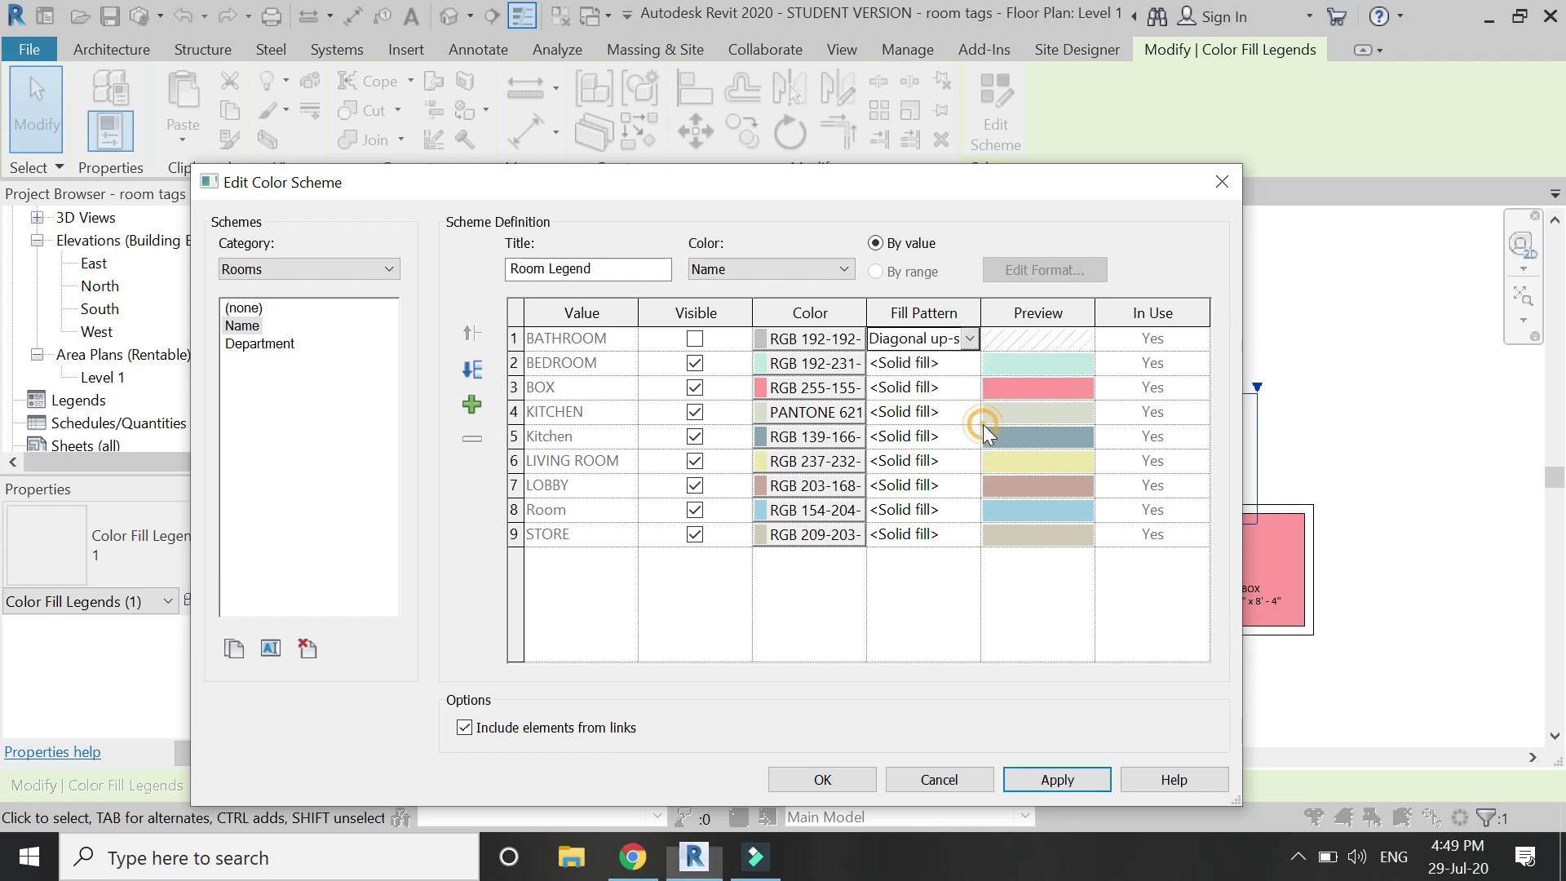
Set BATHROOM's fill pattern to Diagonal crosshatch with its visibility on, and apply and close the color scheme.
left_click(970, 339)
left_click(1015, 373)
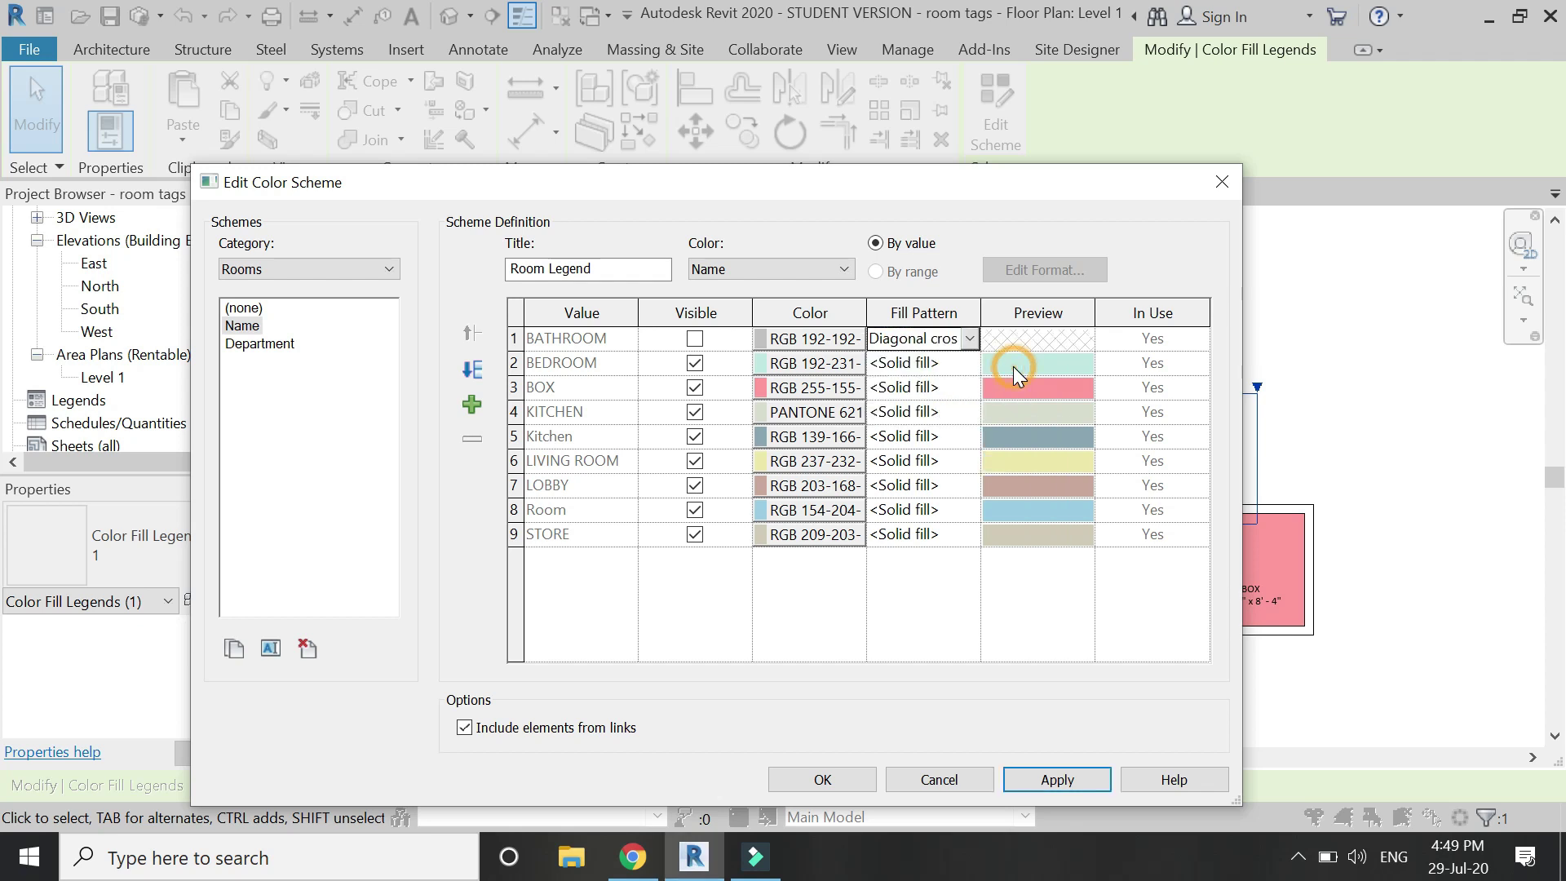
left_click(694, 339)
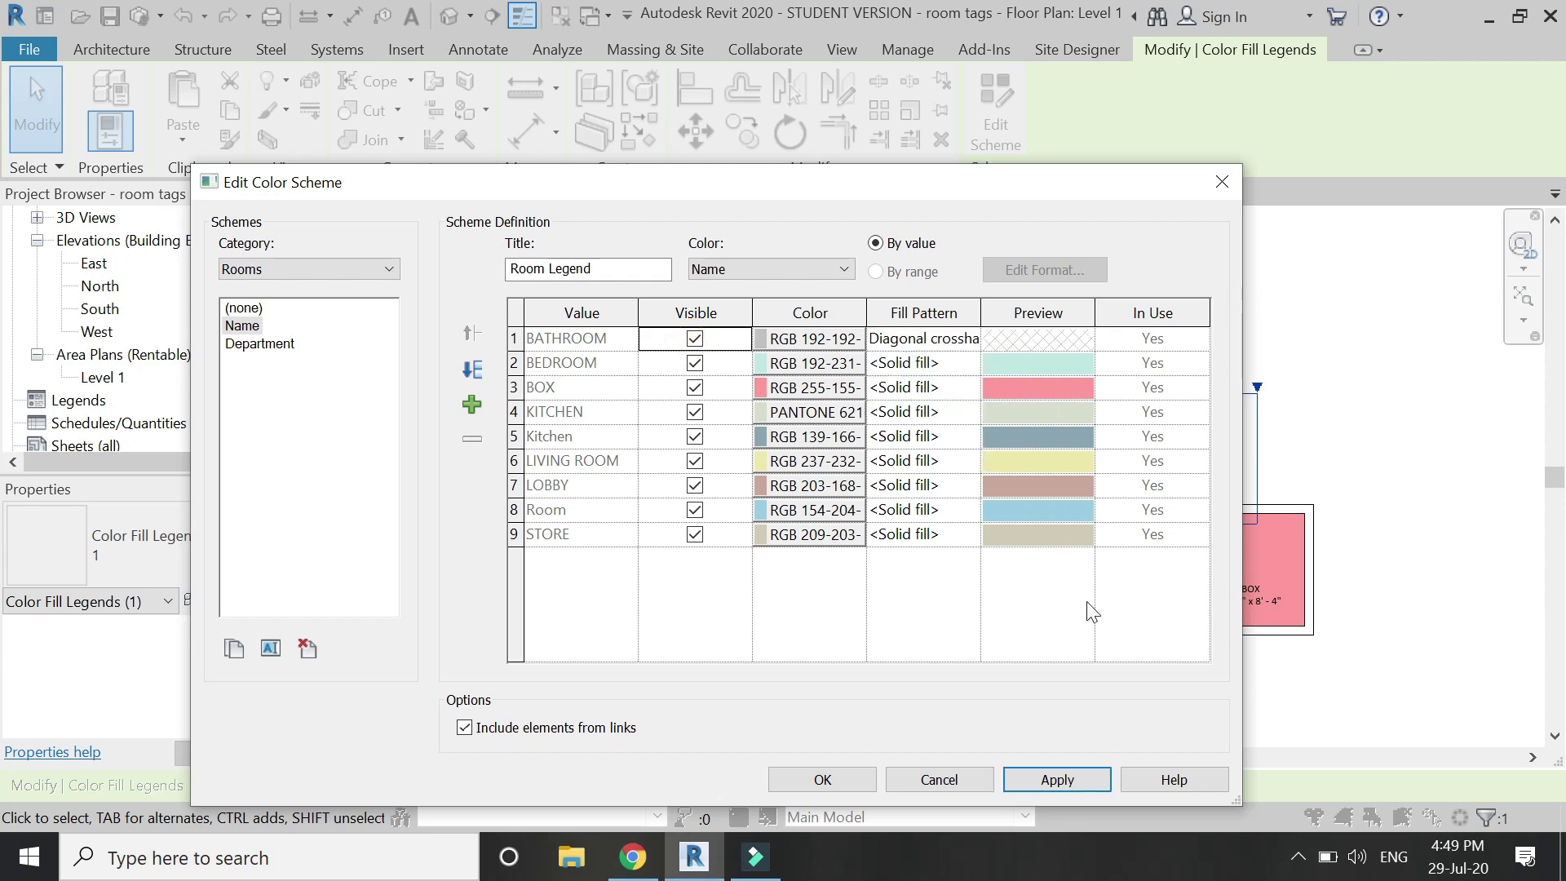
left_click(1057, 779)
left_click(854, 779)
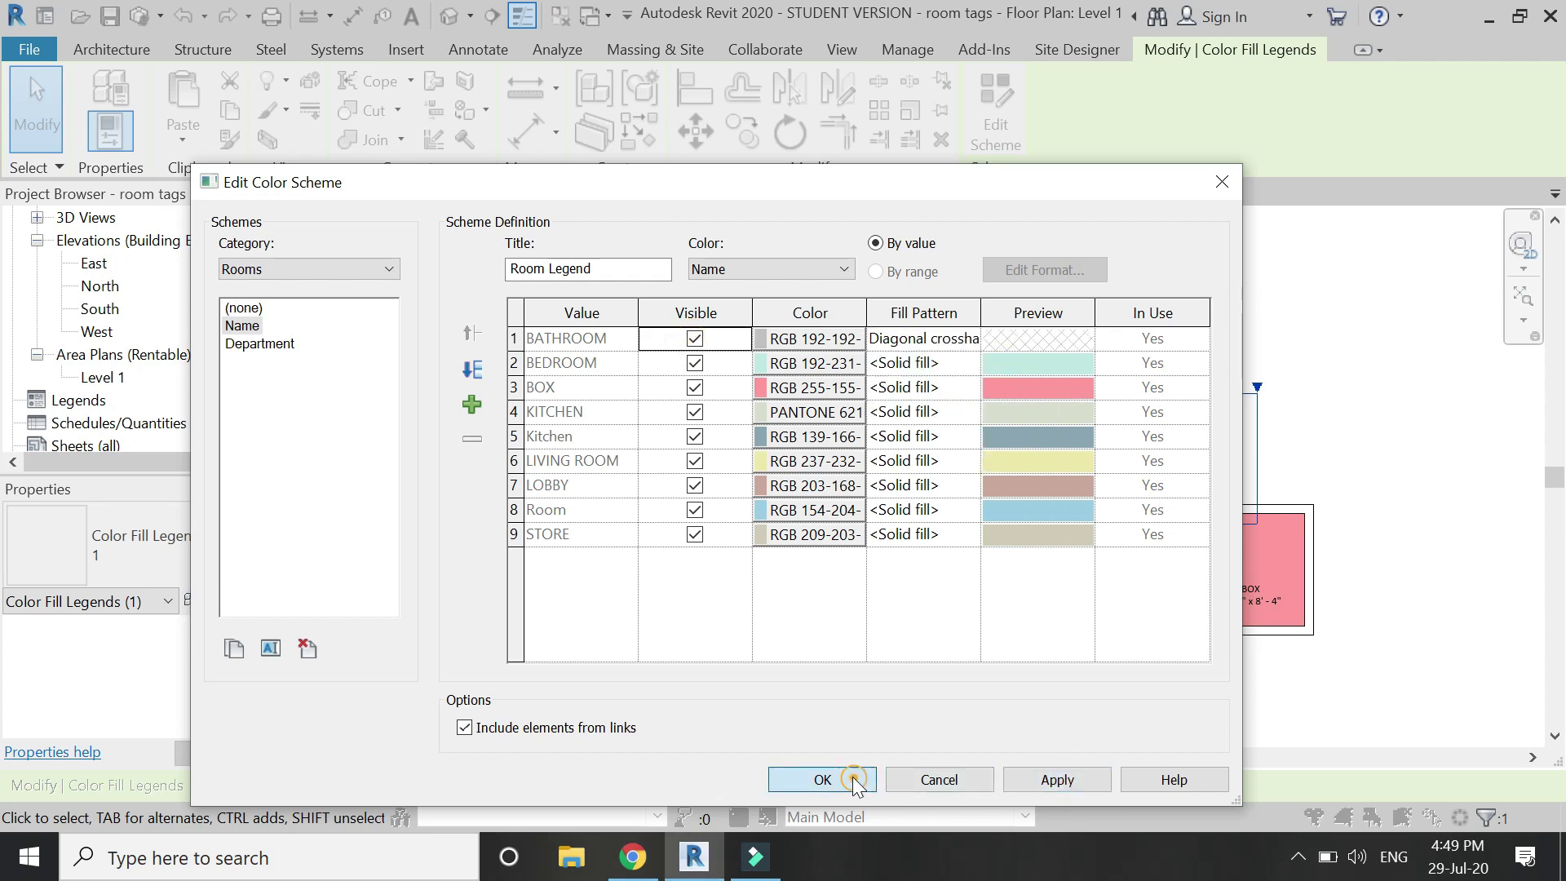
left_click(805, 723)
Examine the bathroom's hatch on the floor plan, its swatch in the Room Legend, and the overall colored plan.
scroll(793, 650, "up", 3)
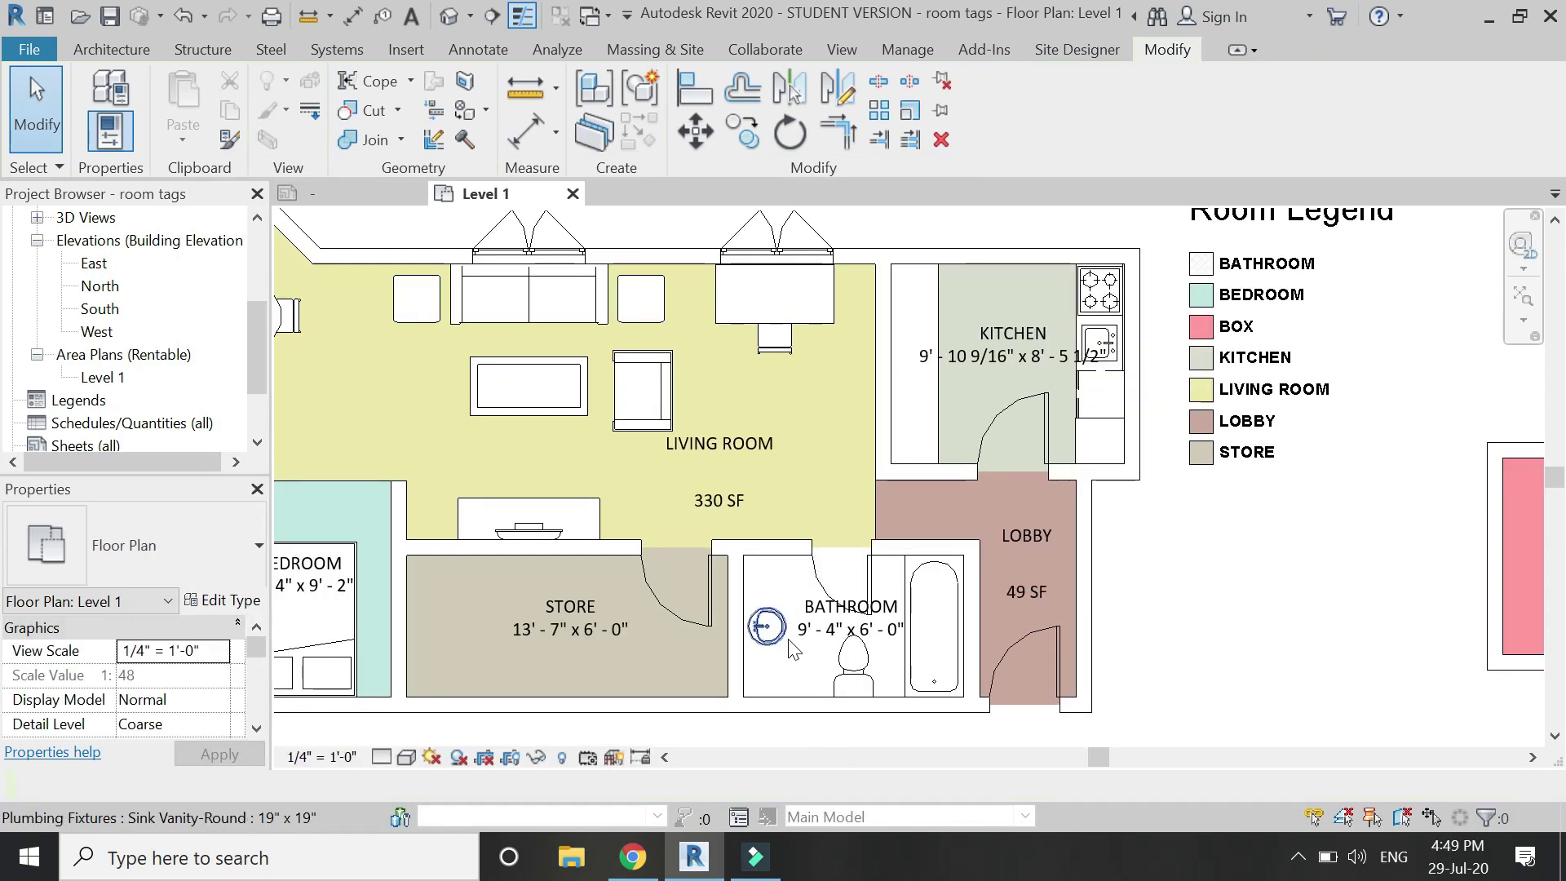
scroll(793, 650, "up", 2)
scroll(799, 667, "down", 1)
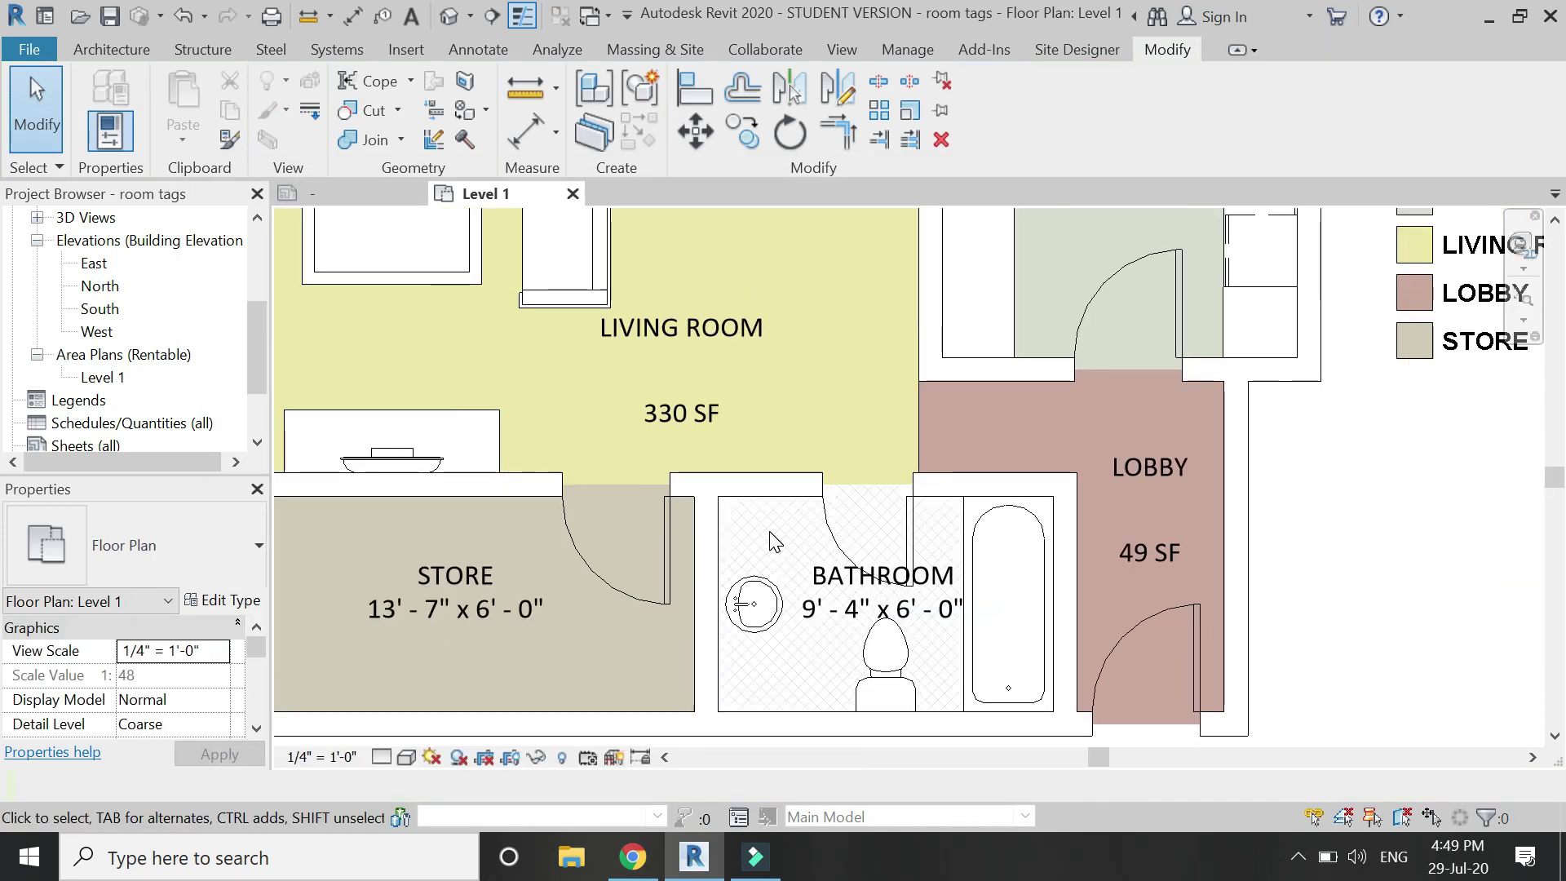
scroll(818, 665, "down", 2)
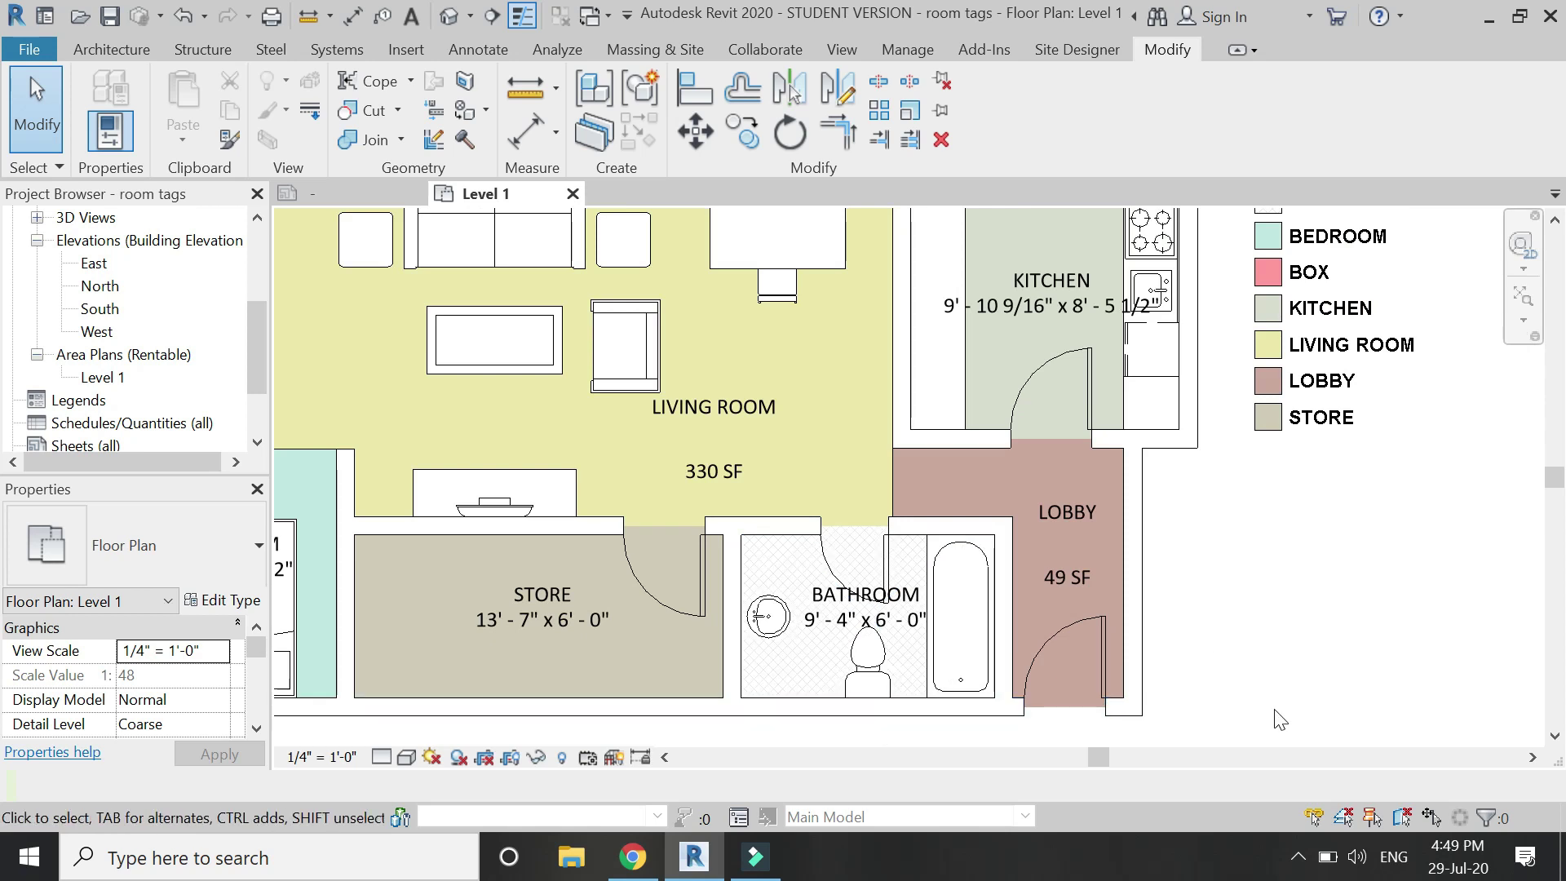
scroll(1279, 720, "down", 1)
scroll(1279, 720, "down", 2)
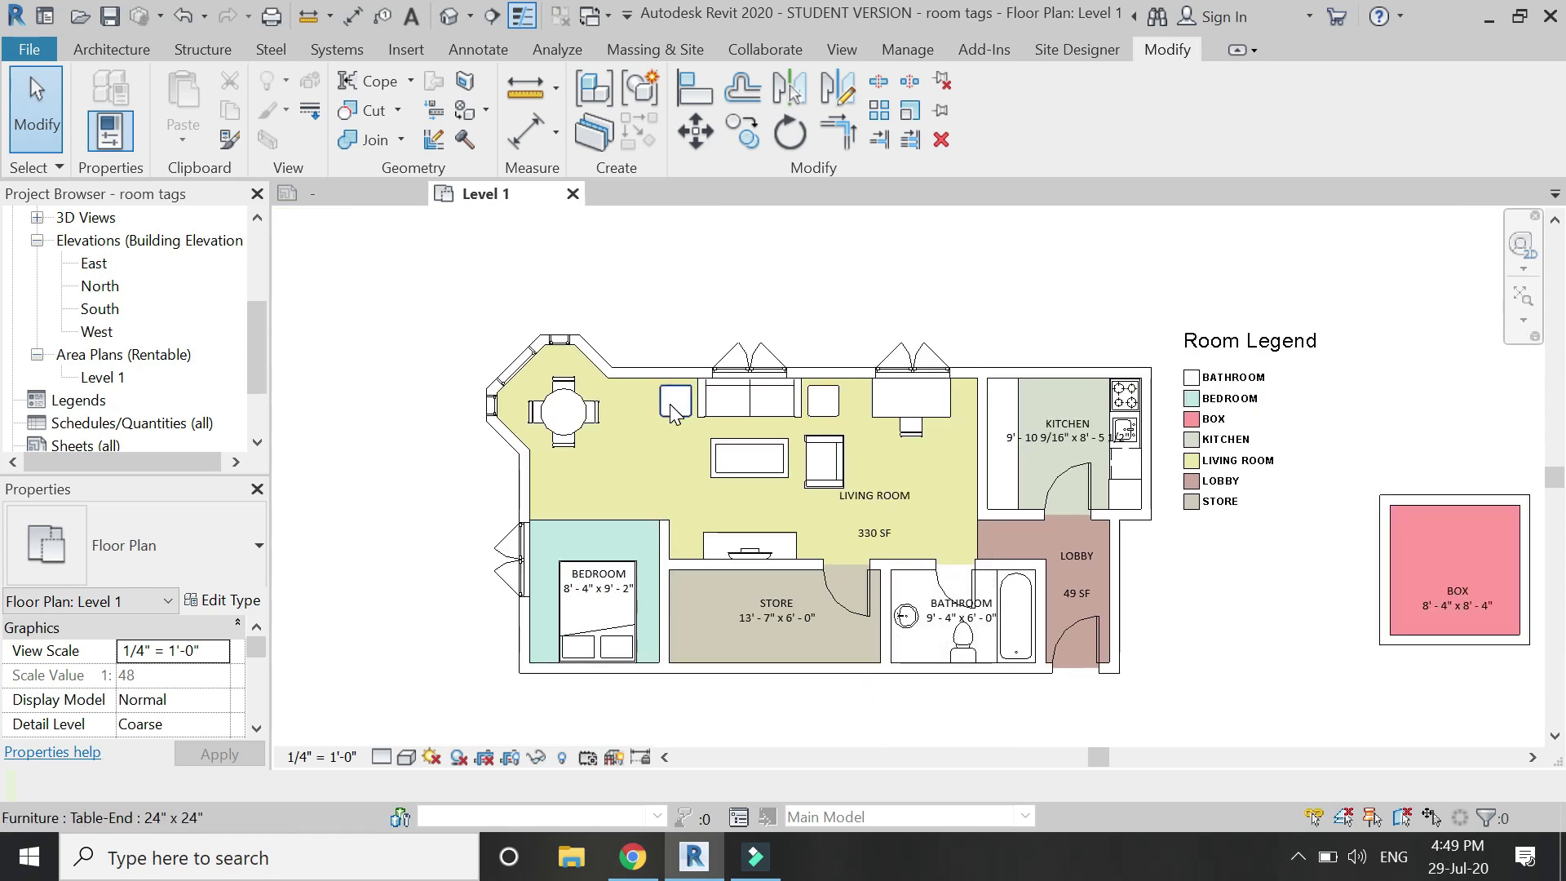
scroll(1069, 387, "up", 4)
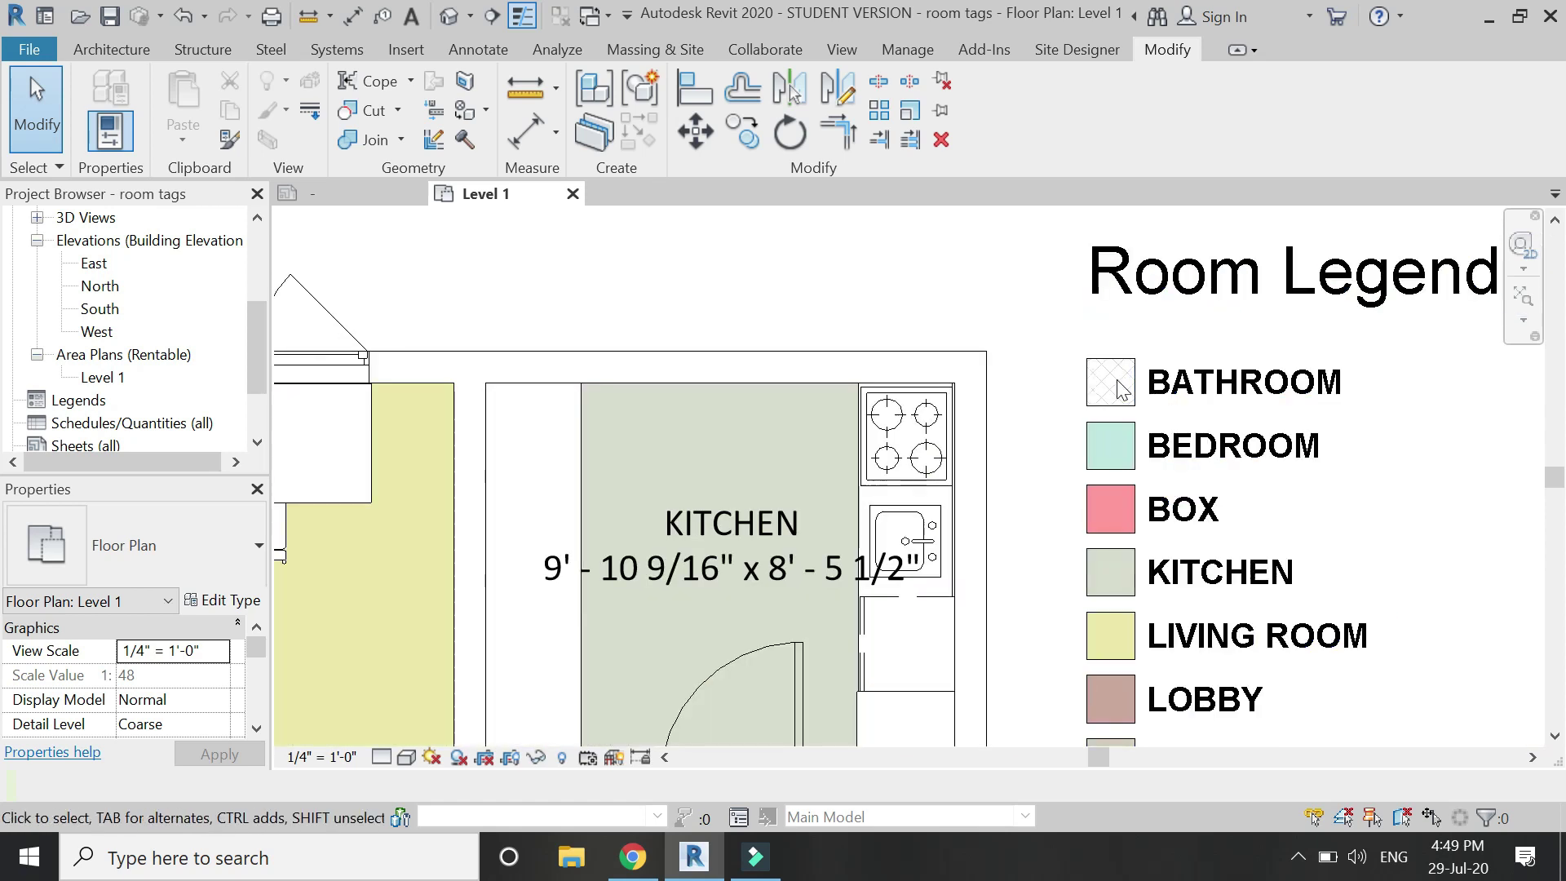
scroll(1044, 322, "down", 3)
scroll(1191, 531, "down", 1)
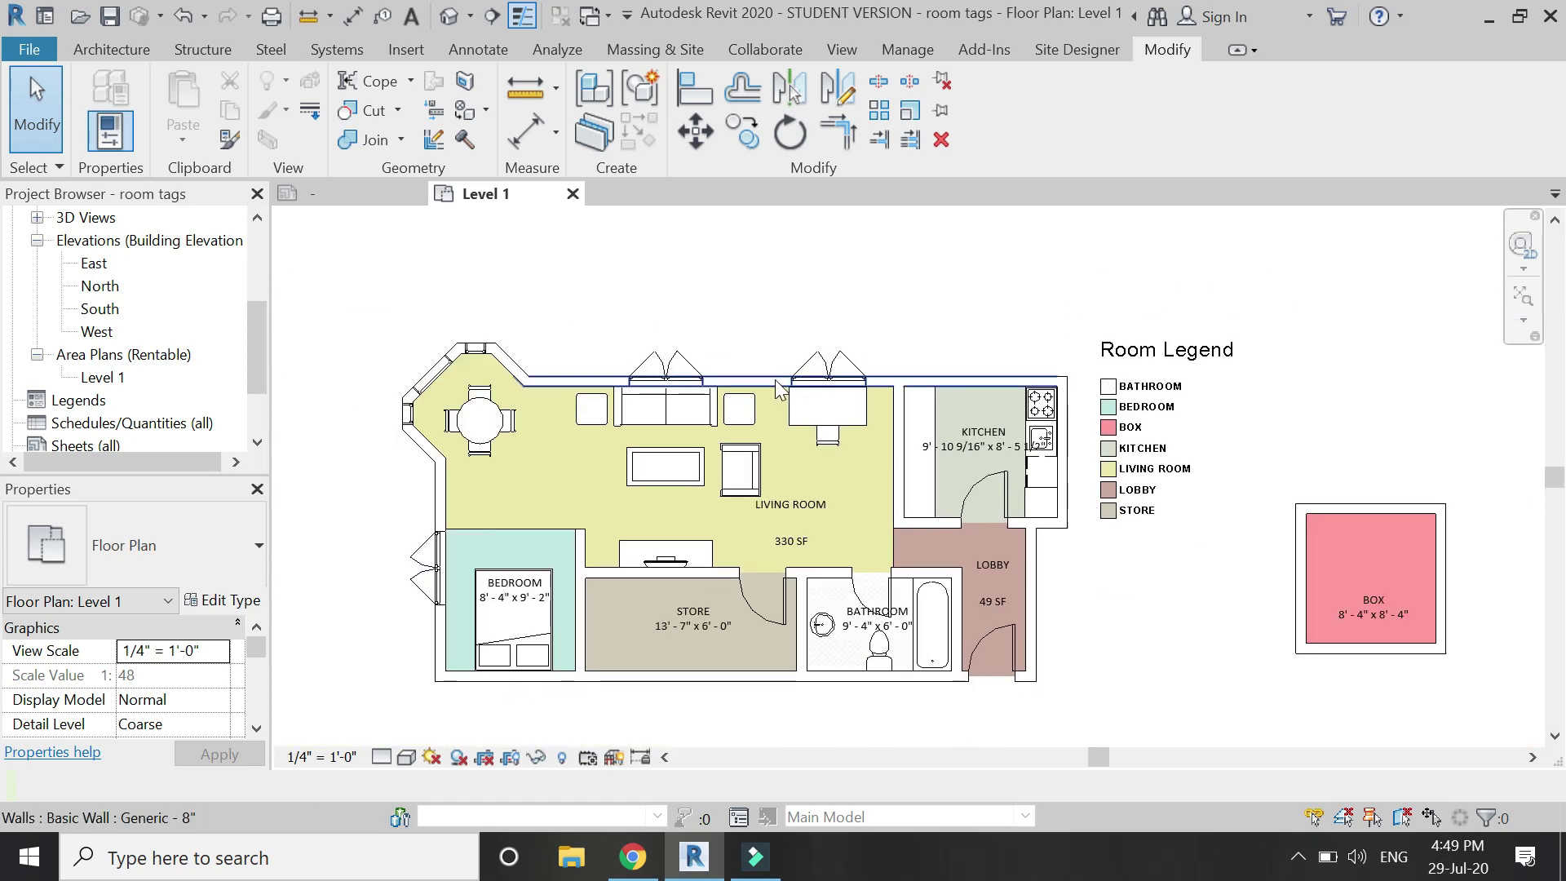
scroll(777, 385, "down", 2)
scroll(779, 404, "up", 1)
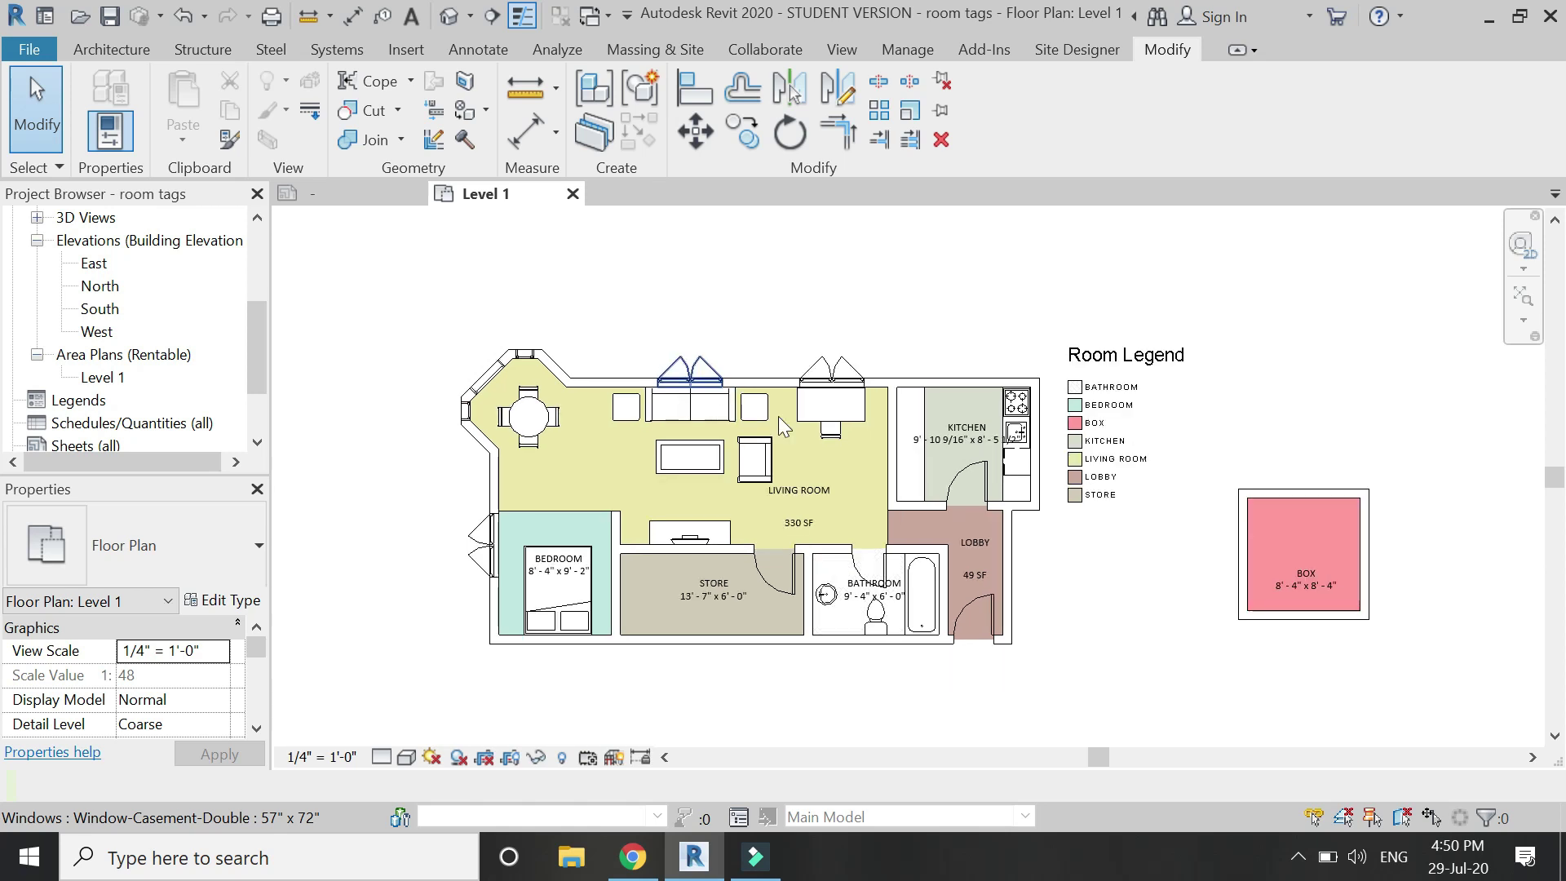
scroll(891, 444, "up", 1)
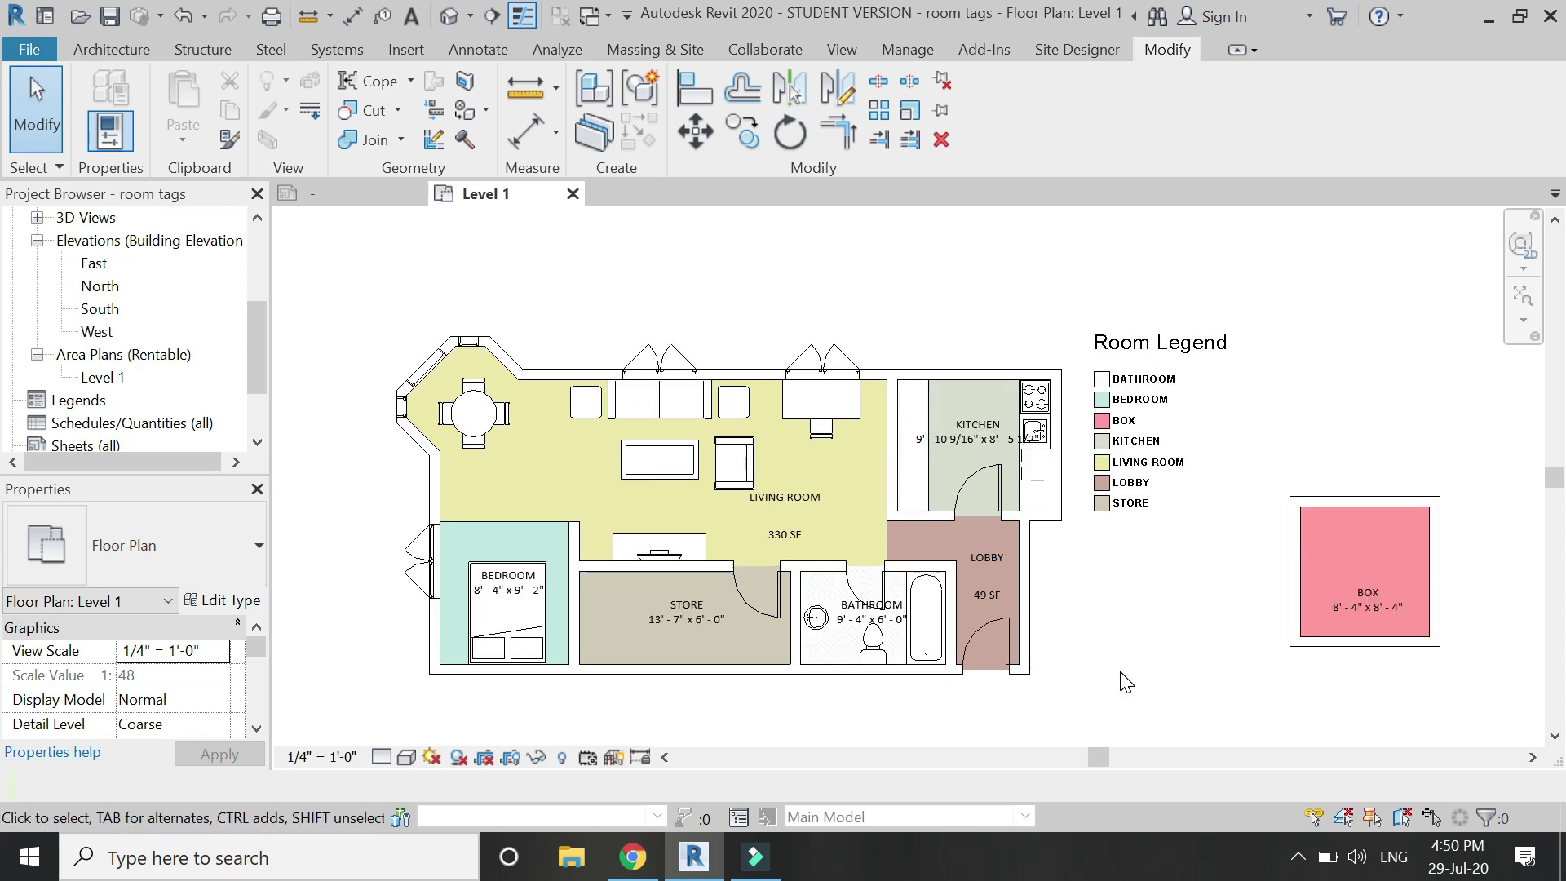